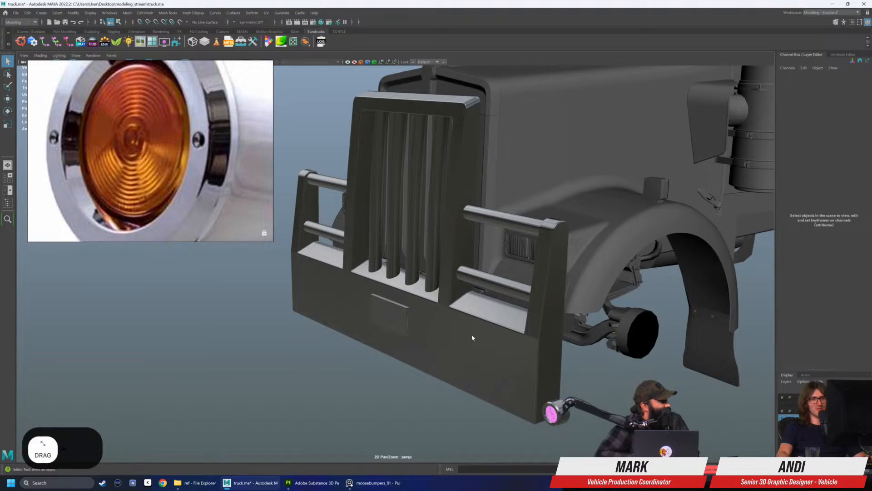
# Inspect the round light beside the truck's front bumper and switch to Adobe Substance 3D Painter
pyautogui.moveTo(441, 316)
pyautogui.keyDown('alt'); pyautogui.mouseDown()
pyautogui.moveTo(489, 331)
pyautogui.moveTo(431, 320)
pyautogui.moveTo(454, 318)
pyautogui.mouseUp(); pyautogui.keyUp('alt')
pyautogui.keyDown('alt'); pyautogui.moveTo(336, 278); pyautogui.dragTo(379, 296); pyautogui.keyUp('alt')
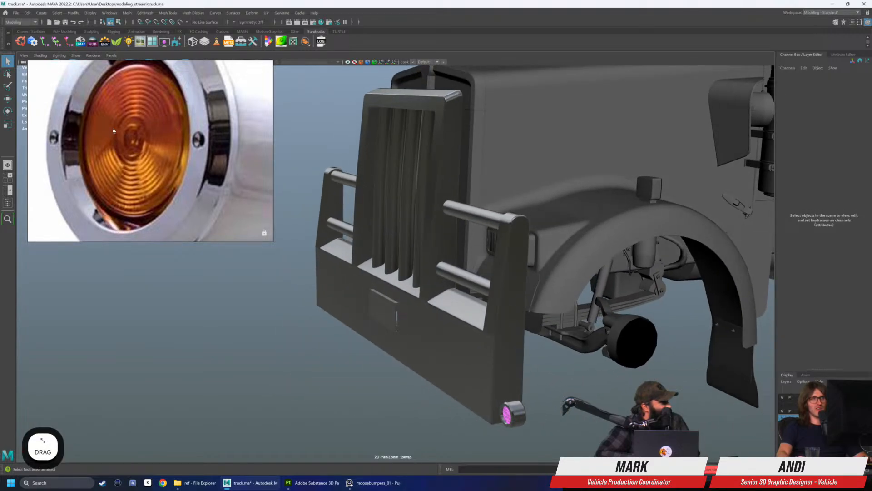
pyautogui.moveTo(486, 394)
pyautogui.keyDown('alt'); pyautogui.mouseDown()
pyautogui.moveTo(525, 393)
pyautogui.moveTo(509, 399)
pyautogui.mouseUp(); pyautogui.keyUp('alt')
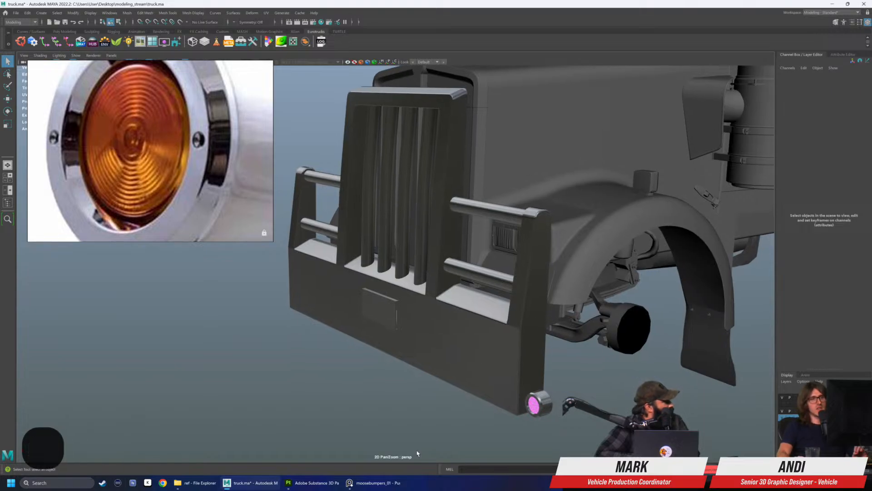
pyautogui.click(331, 485)
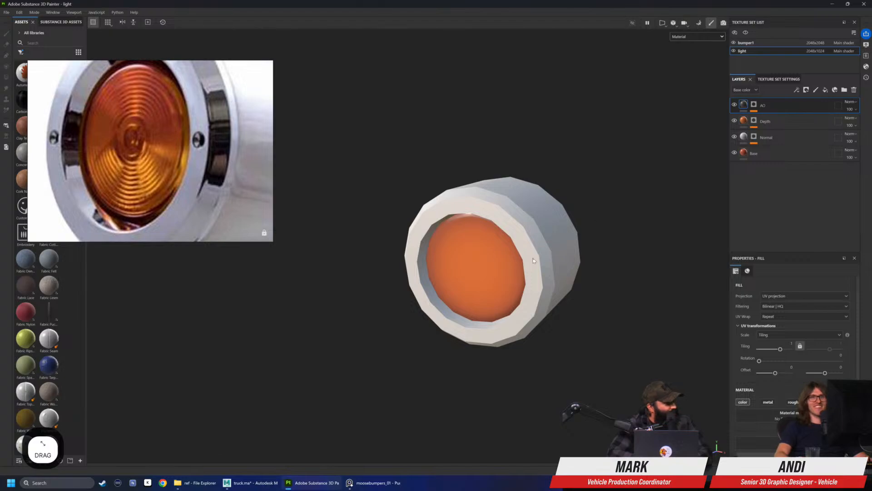
# Toggle the Base, Normal, Depth and AO layers' visibility off and on to examine each one's effect on the light
pyautogui.keyDown('alt'); pyautogui.moveTo(562, 297); pyautogui.dragTo(564, 294); pyautogui.keyUp('alt')
pyautogui.keyDown('alt'); pyautogui.moveTo(564, 294); pyautogui.dragTo(576, 291, button='right'); pyautogui.keyUp('alt')
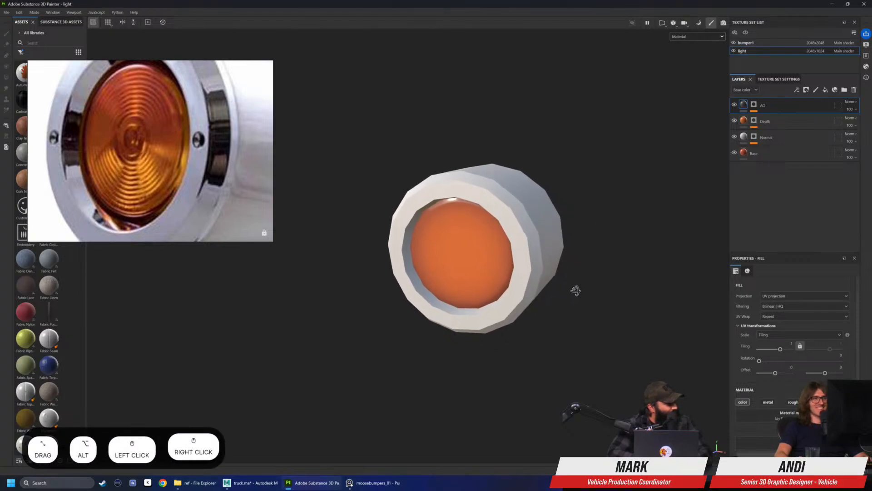
pyautogui.scroll(2, 464, 269)
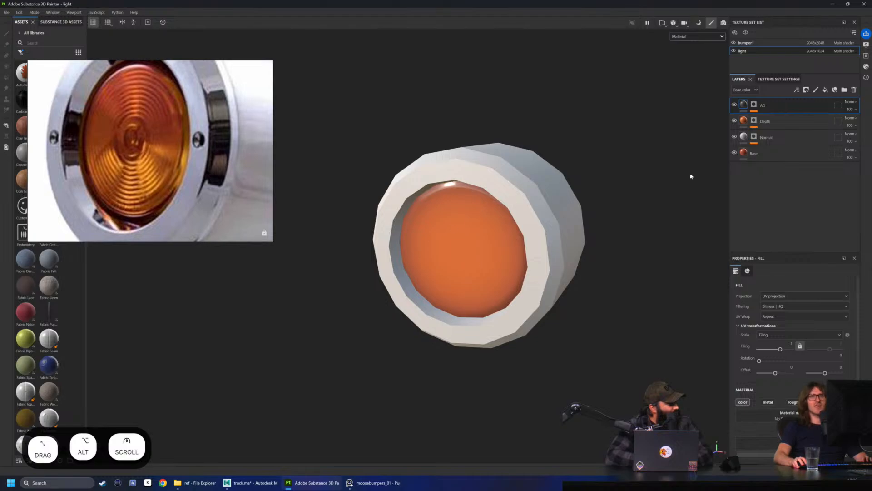
pyautogui.click(736, 156)
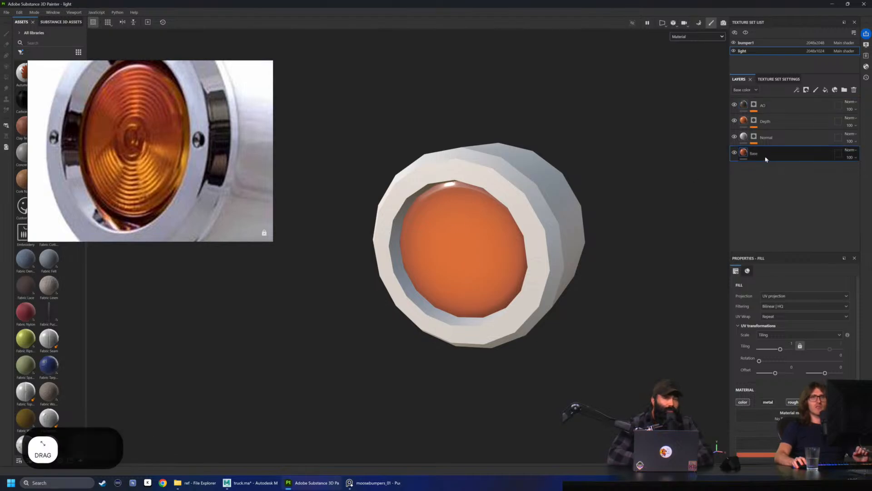
pyautogui.click(734, 155)
pyautogui.click(734, 154)
pyautogui.click(735, 137)
pyautogui.click(736, 138)
pyautogui.click(736, 121)
pyautogui.click(736, 121)
pyautogui.click(735, 121)
pyautogui.click(735, 121)
pyautogui.click(735, 121)
pyautogui.click(735, 105)
pyautogui.click(735, 106)
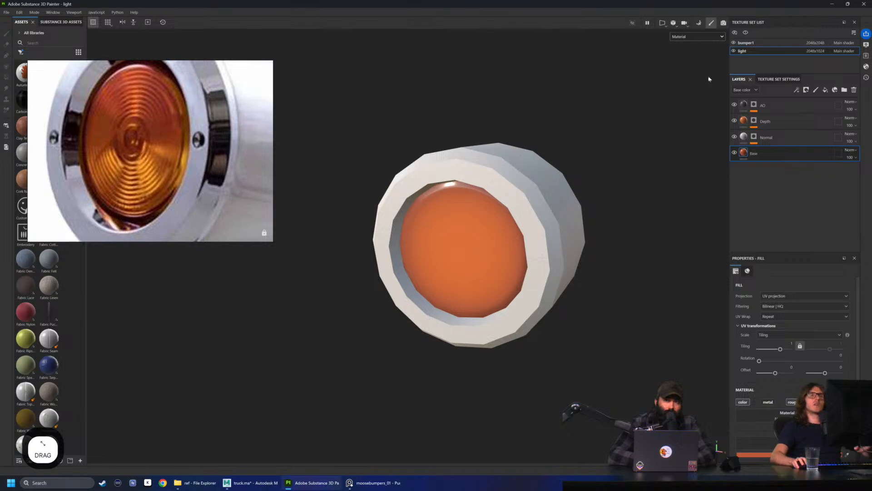
# Add a fill layer between the AO and Depth layers and turn off its base colour channel
pyautogui.keyDown('alt'); pyautogui.moveTo(555, 193); pyautogui.dragTo(574, 189); pyautogui.keyUp('alt')
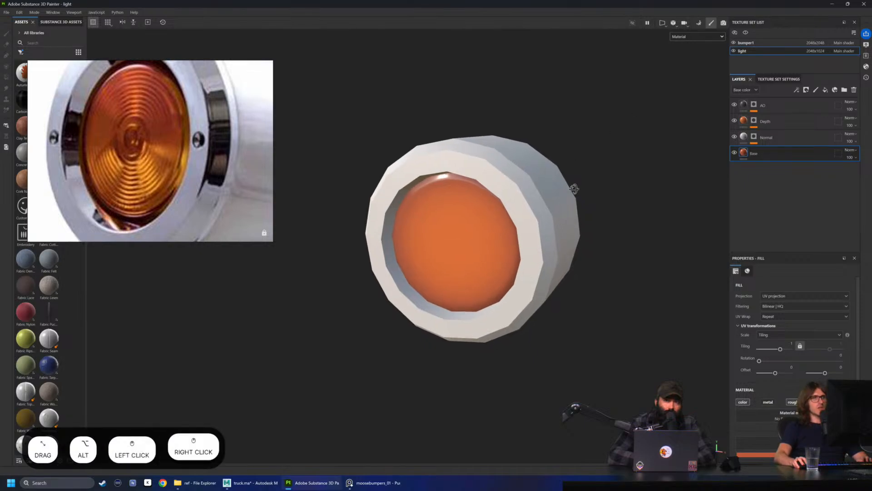
pyautogui.scroll(-3, 136, 154)
pyautogui.scroll(5, 162, 163)
pyautogui.click(160, 169)
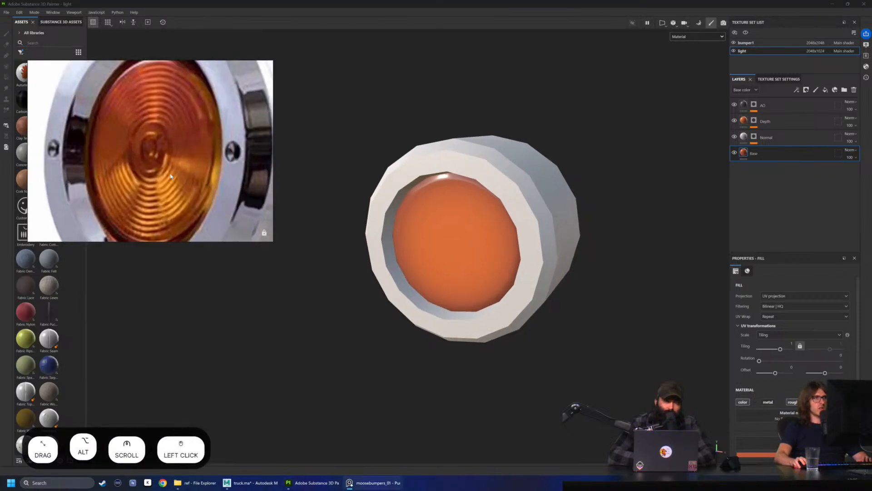
pyautogui.scroll(-2, 175, 168)
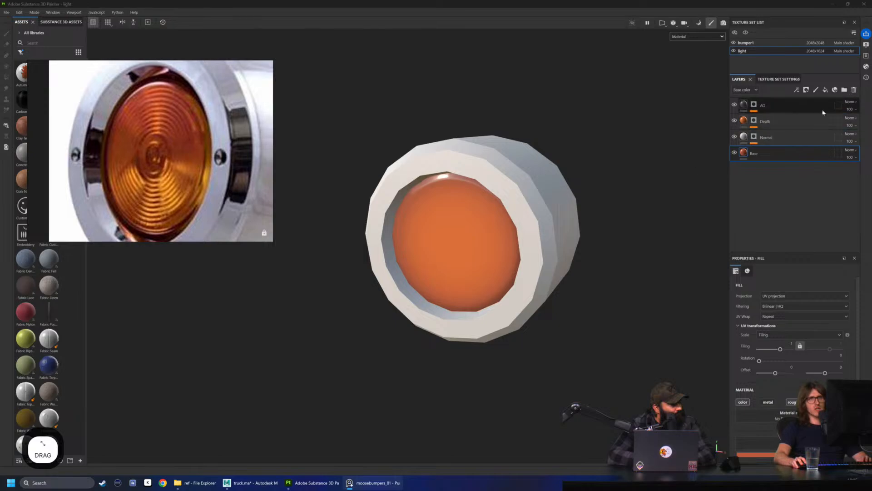
pyautogui.click(790, 200)
pyautogui.click(826, 91)
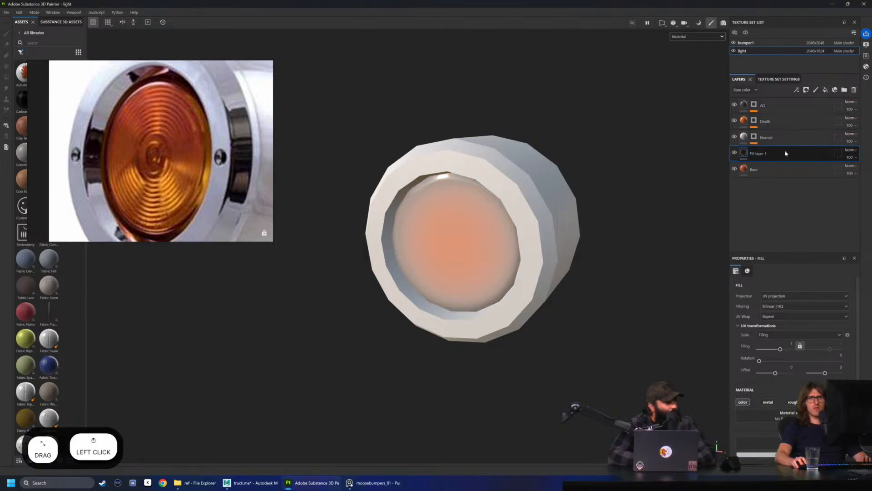
pyautogui.moveTo(786, 151); pyautogui.dragTo(781, 117)
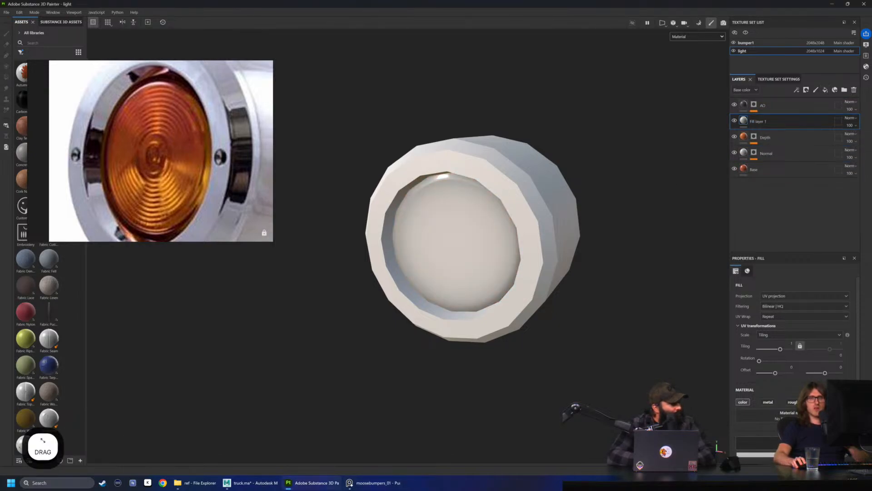
pyautogui.click(743, 403)
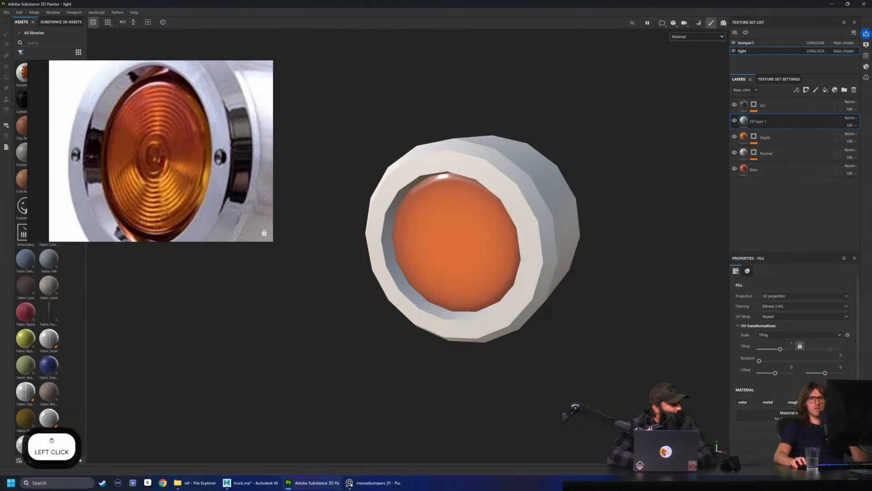
pyautogui.scroll(-1, 781, 412)
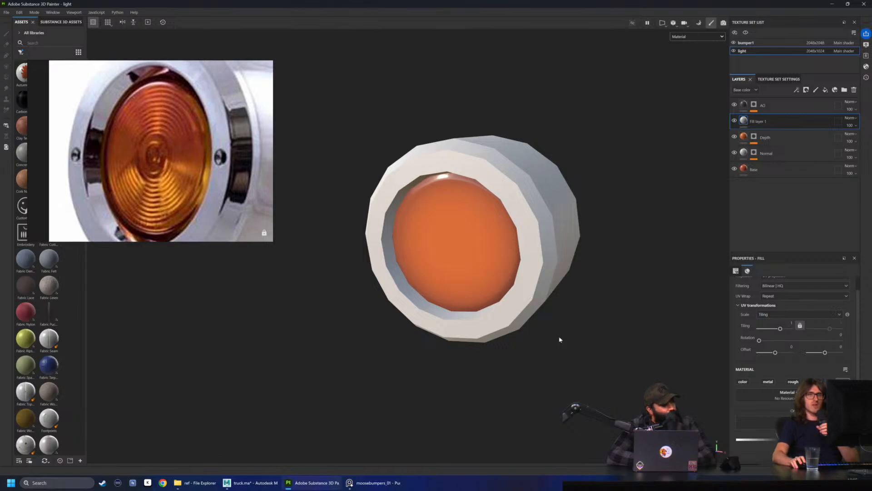
# Rename the new fill layer as Rings
pyautogui.doubleClick(766, 121)
pyautogui.write('Rings')
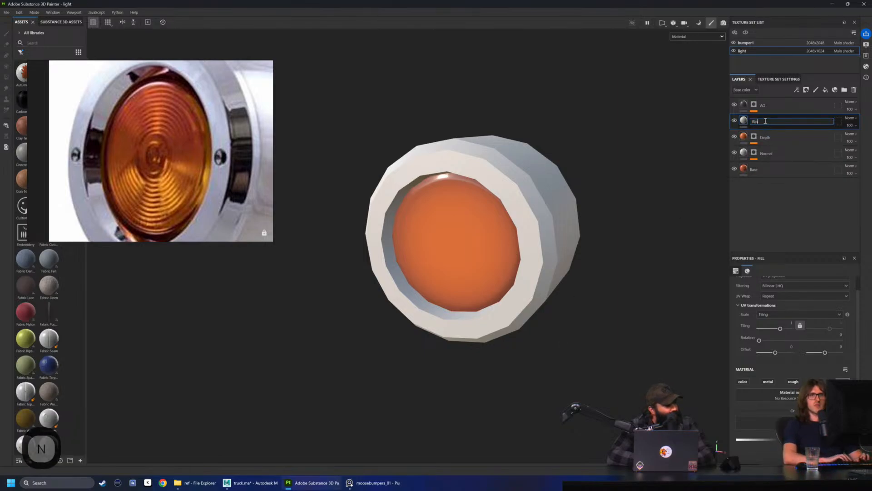
pyautogui.press('Return')
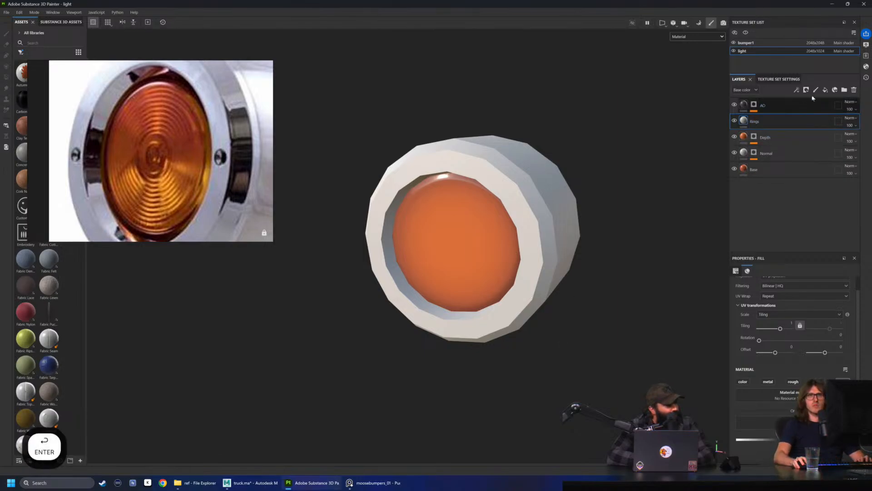
# Put the Rings fill layer inside a new folder also named Rings, placed below the AO layer
pyautogui.click(845, 89)
pyautogui.moveTo(756, 137); pyautogui.dragTo(771, 122)
pyautogui.doubleClick(771, 121)
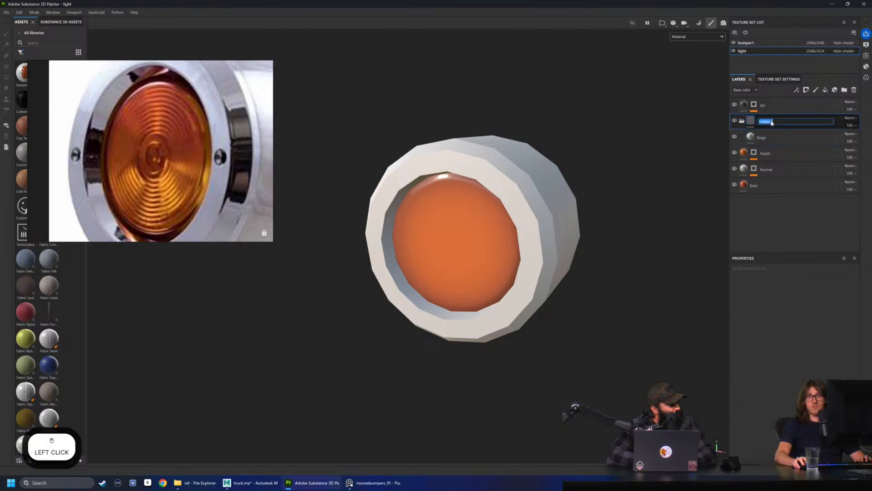
pyautogui.write('Rings')
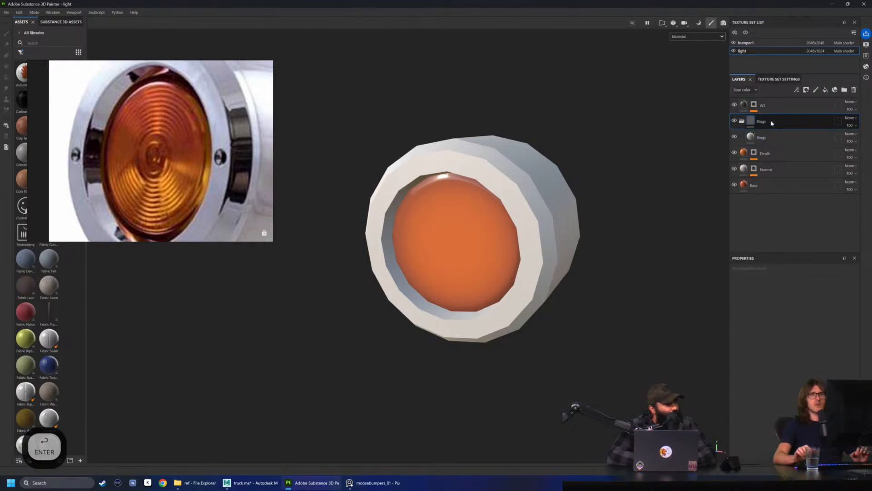
pyautogui.click(768, 138)
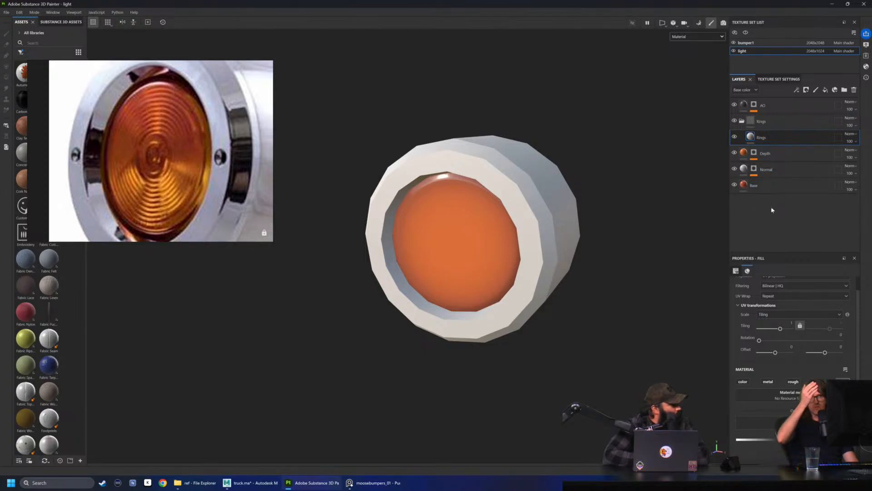
# Try moving the AO layer beneath the Base layer in the Base color view, undo the move, and restore the Material view
pyautogui.click(693, 40)
pyautogui.click(691, 69)
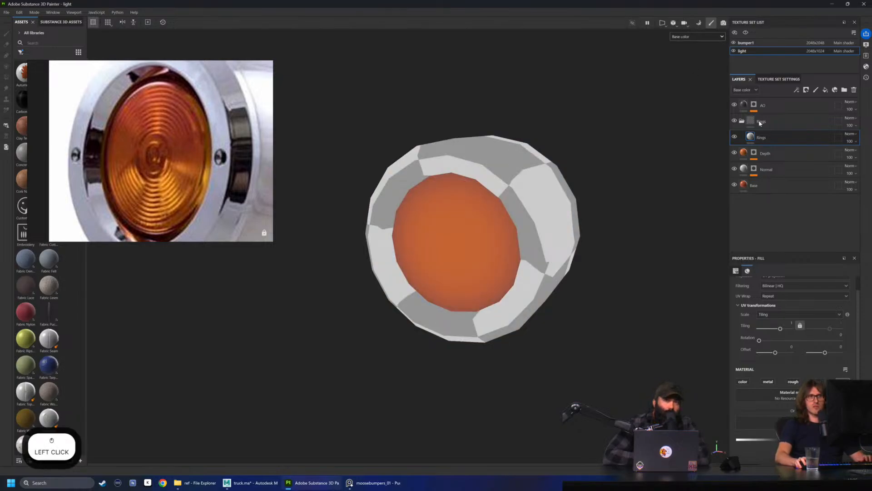
pyautogui.click(736, 106)
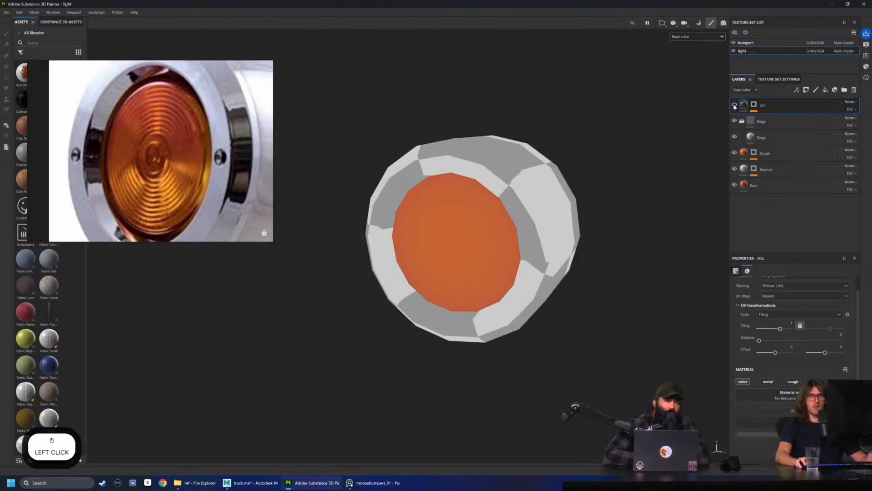
pyautogui.moveTo(734, 107)
pyautogui.mouseDown()
pyautogui.moveTo(750, 109)
pyautogui.moveTo(772, 220)
pyautogui.mouseUp()
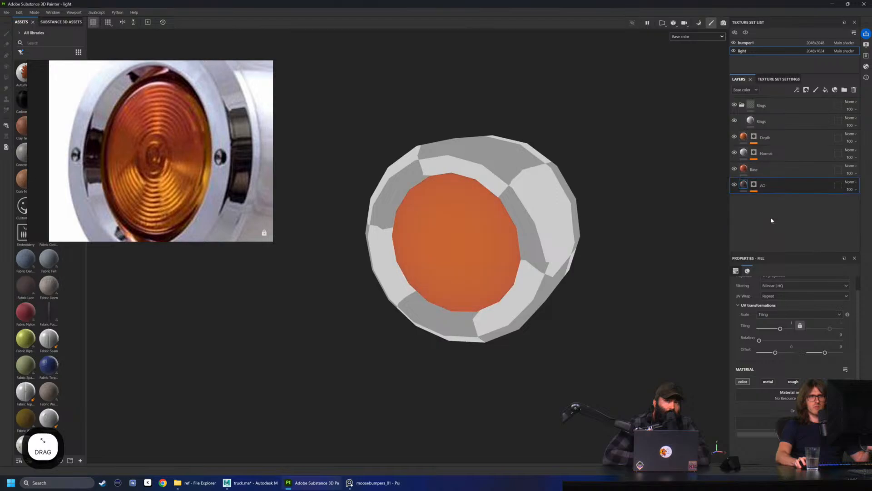
pyautogui.click(768, 170)
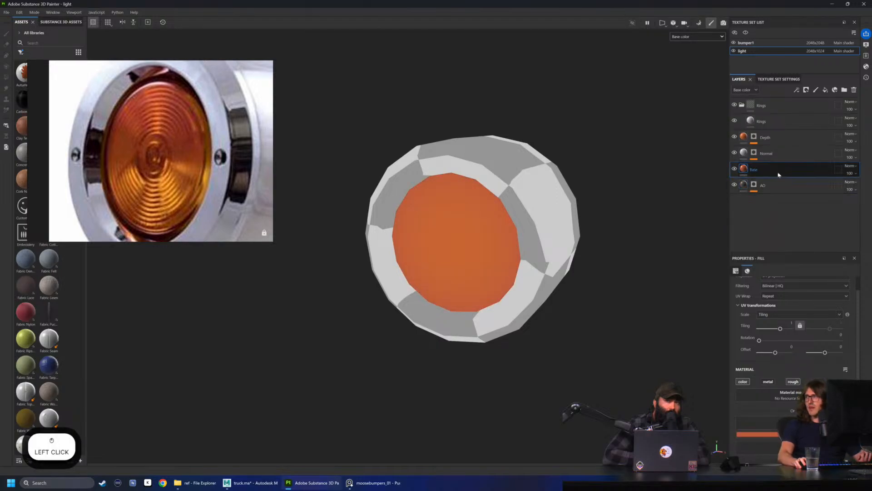
pyautogui.hotkey('ctrl', 'z')
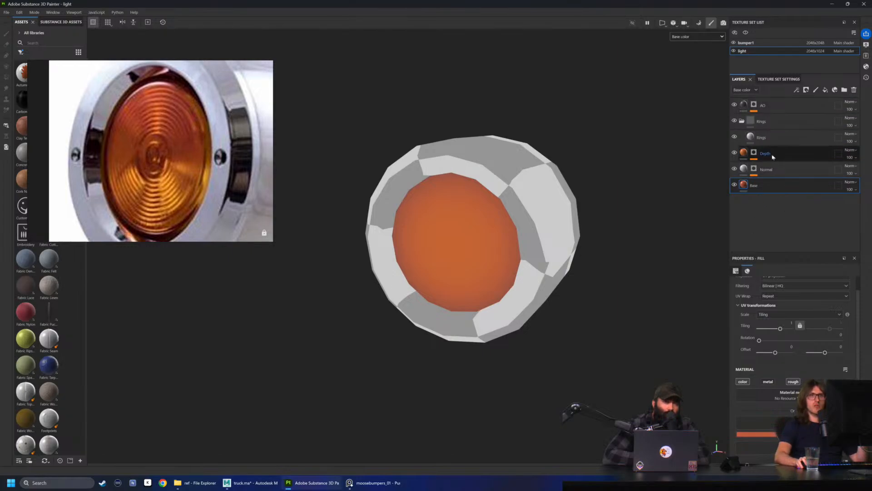
pyautogui.click(773, 124)
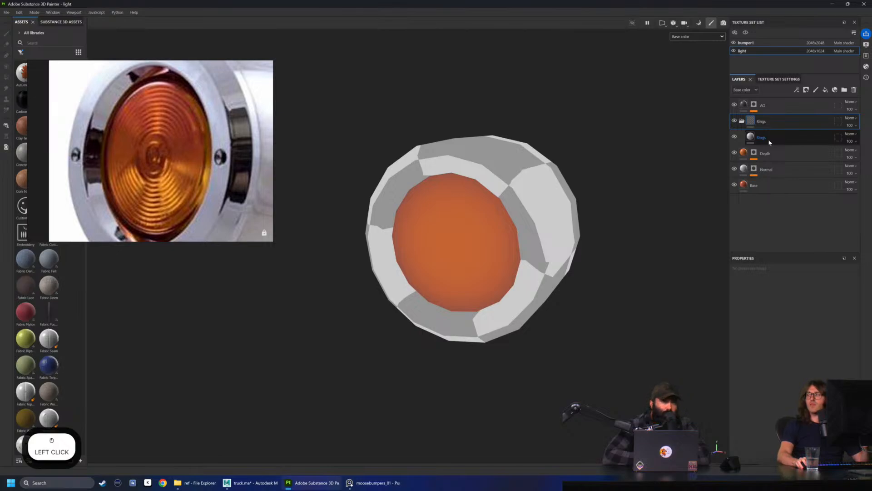
pyautogui.click(698, 37)
pyautogui.click(686, 43)
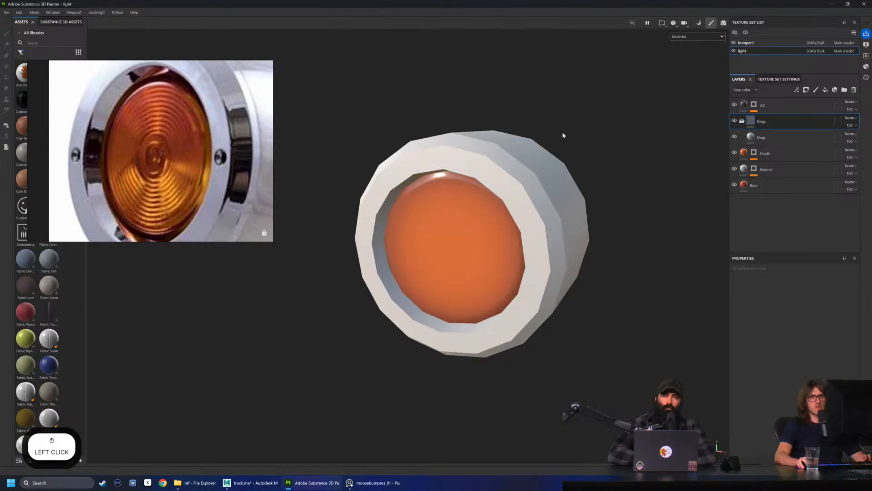
# Add a bitmap mask with the Circle Double texture to the Rings fill layer
pyautogui.click(768, 138)
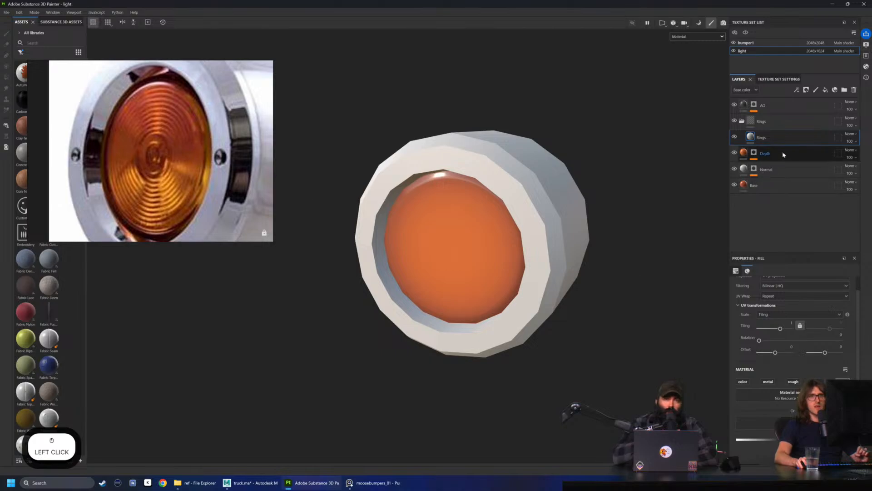
pyautogui.click(752, 136)
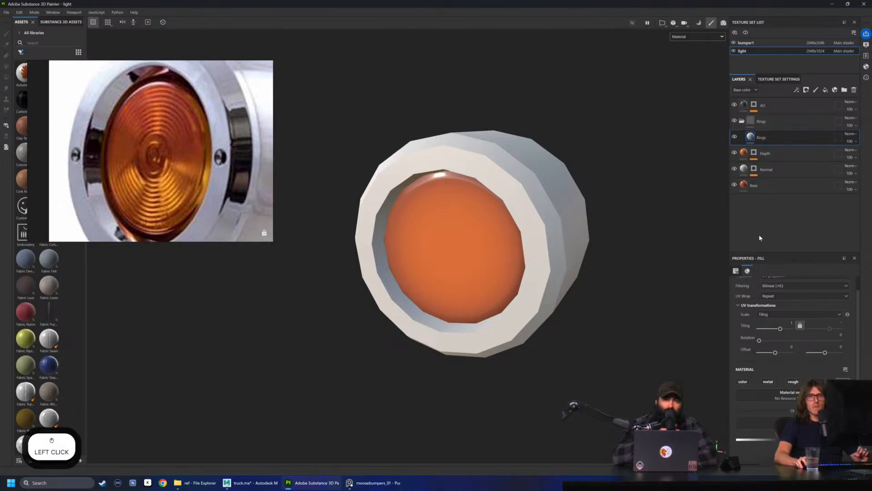
pyautogui.rightClick(754, 136)
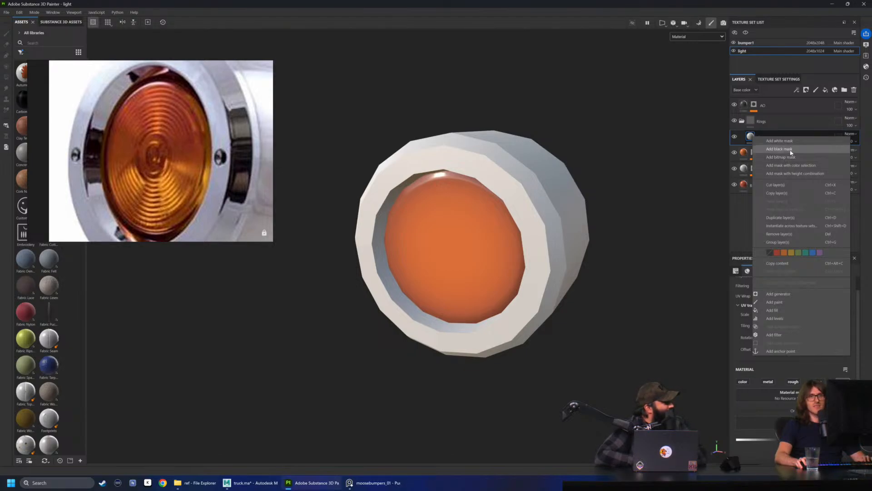
pyautogui.press('alt')
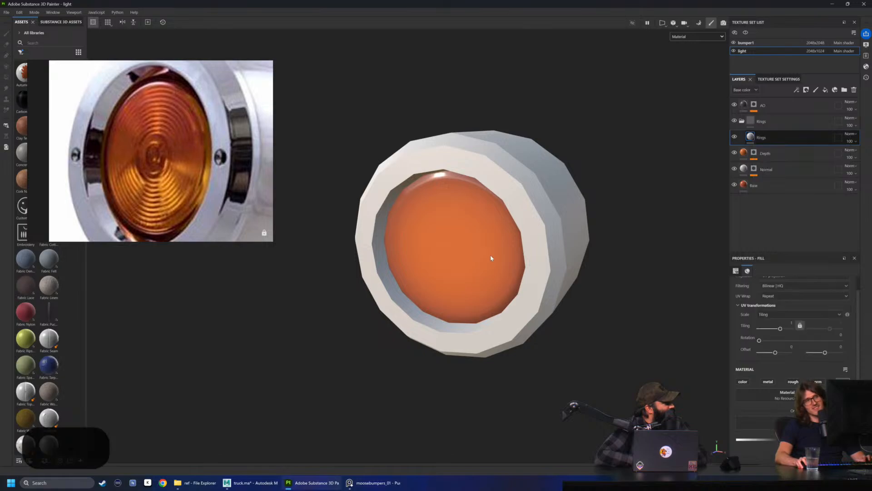
pyautogui.keyDown('alt'); pyautogui.moveTo(491, 257); pyautogui.dragTo(434, 244); pyautogui.keyUp('alt')
pyautogui.keyDown('alt'); pyautogui.moveTo(434, 244); pyautogui.dragTo(388, 245, button='right'); pyautogui.keyUp('alt')
pyautogui.keyDown('alt'); pyautogui.moveTo(388, 245); pyautogui.dragTo(437, 248); pyautogui.keyUp('alt')
pyautogui.keyDown('alt'); pyautogui.scroll(-1, 549, 273); pyautogui.keyUp('alt')
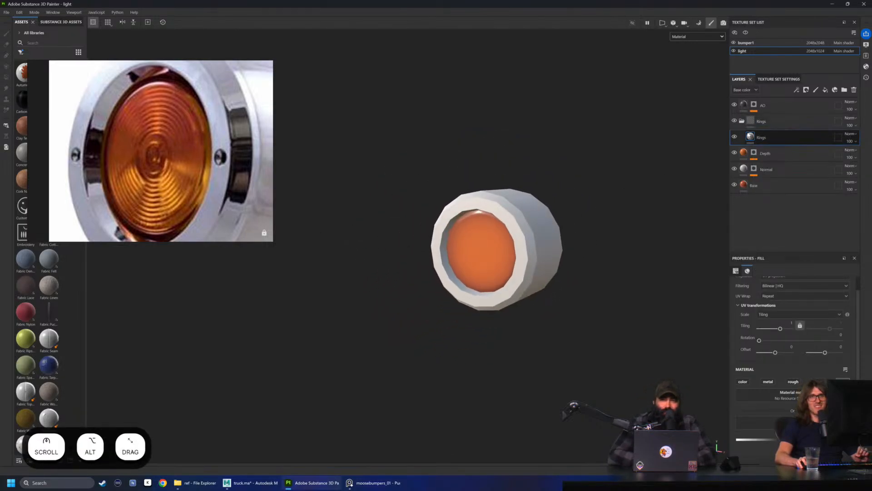
pyautogui.rightClick(751, 136)
pyautogui.click(791, 155)
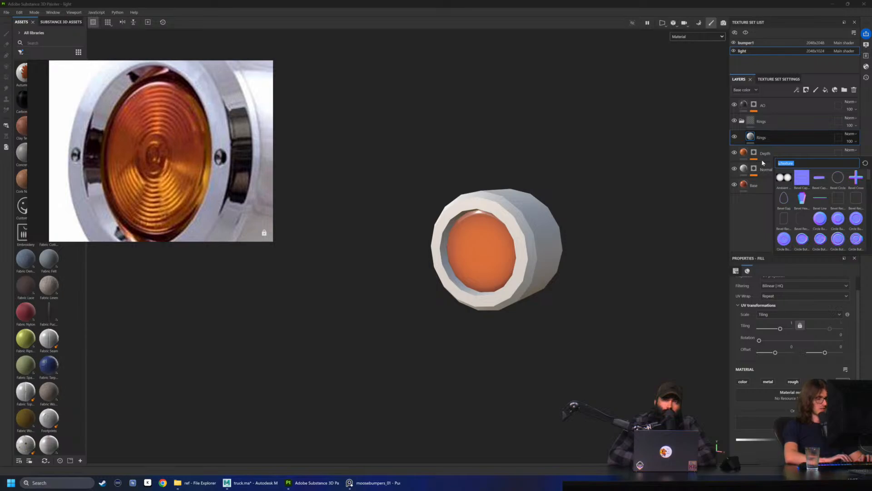
pyautogui.write('circle')
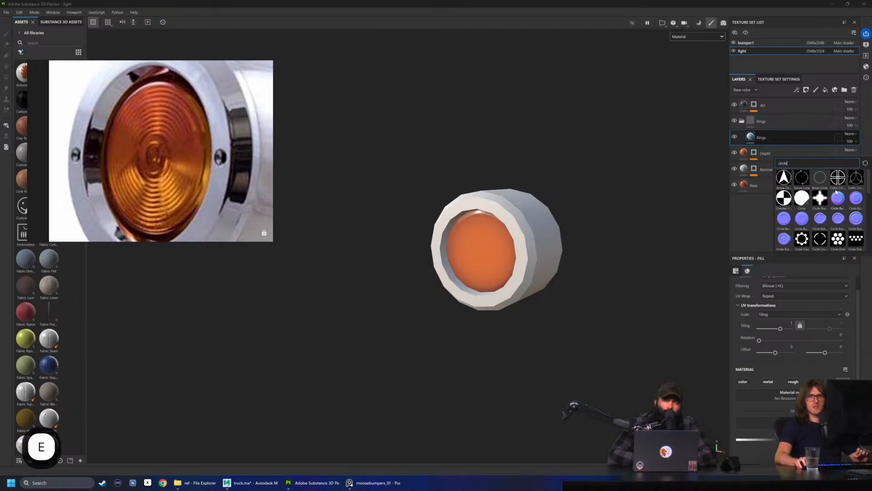
pyautogui.scroll(-3, 836, 193)
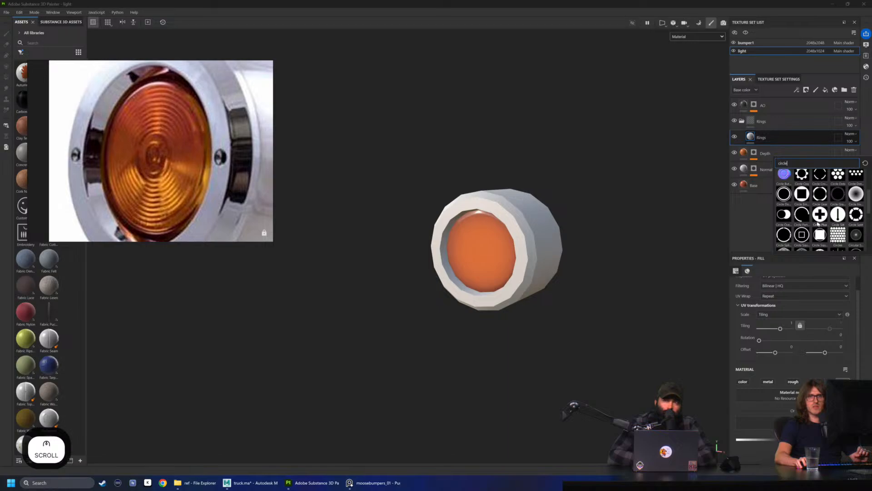
pyautogui.click(784, 194)
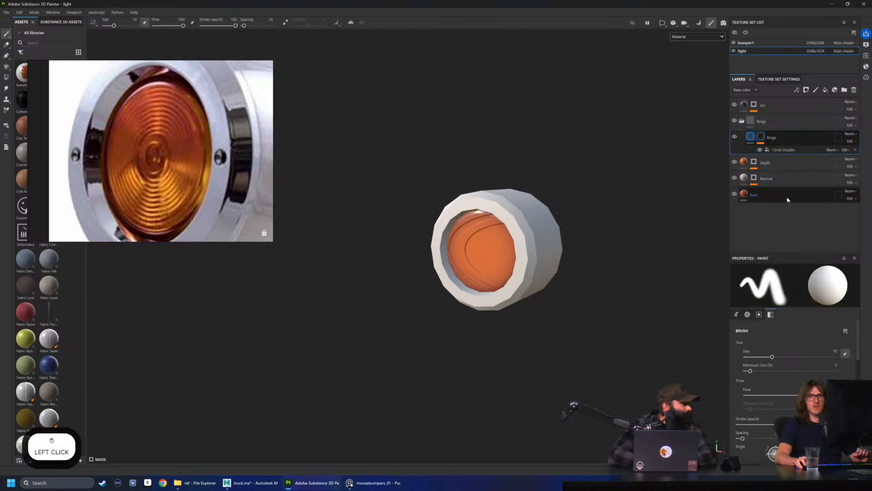
# Switch the Circle Double mask fill to Tri-planar projection, then position and scale its projection box over the amber lens
pyautogui.click(775, 150)
pyautogui.scroll(2, 482, 285)
pyautogui.keyDown('alt'); pyautogui.moveTo(482, 285); pyautogui.dragTo(488, 286); pyautogui.keyUp('alt')
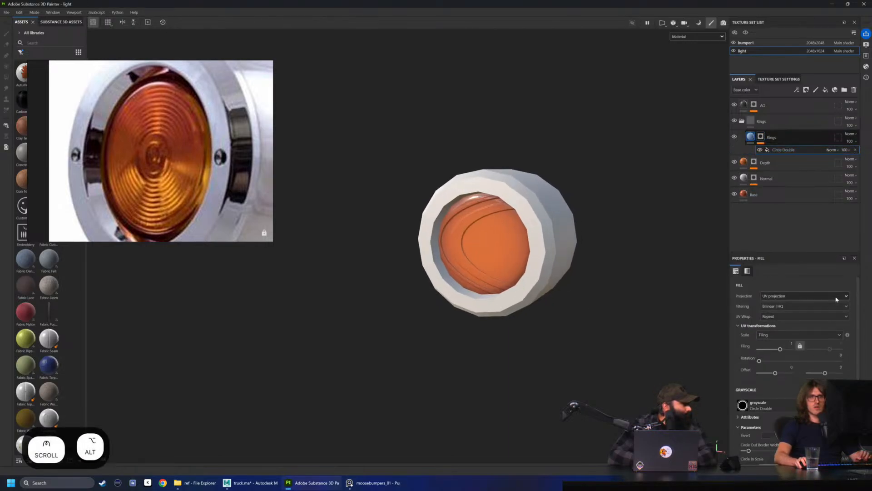
pyautogui.click(784, 298)
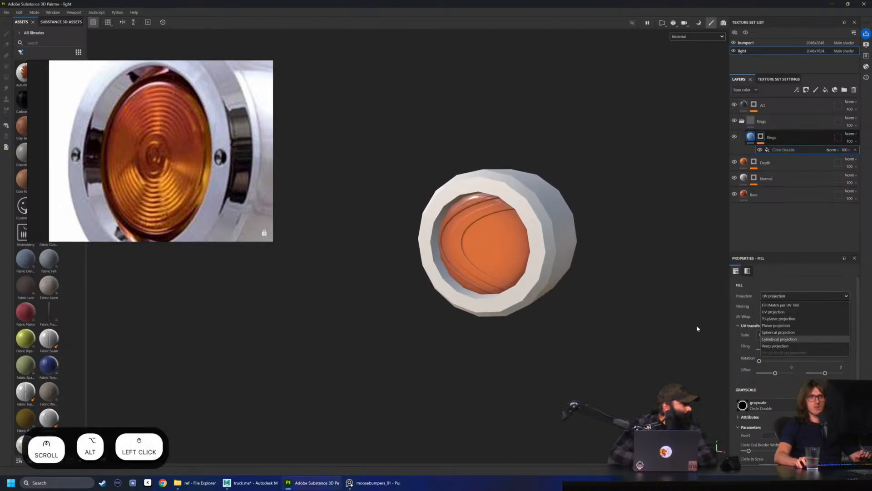
pyautogui.click(794, 320)
pyautogui.press('w')
pyautogui.keyDown('alt'); pyautogui.moveTo(541, 257); pyautogui.dragTo(391, 259); pyautogui.keyUp('alt')
pyautogui.press('w')
pyautogui.scroll(3, 460, 239)
pyautogui.press('r')
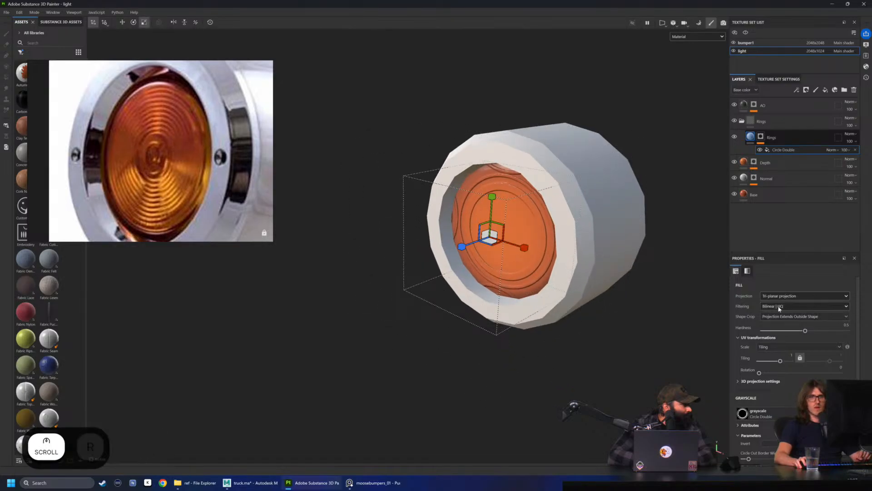
# Set the Circle Double fill's shape crop to Projection Cropped to Shape and keep the Bilinear | HQ filtering
pyautogui.click(791, 316)
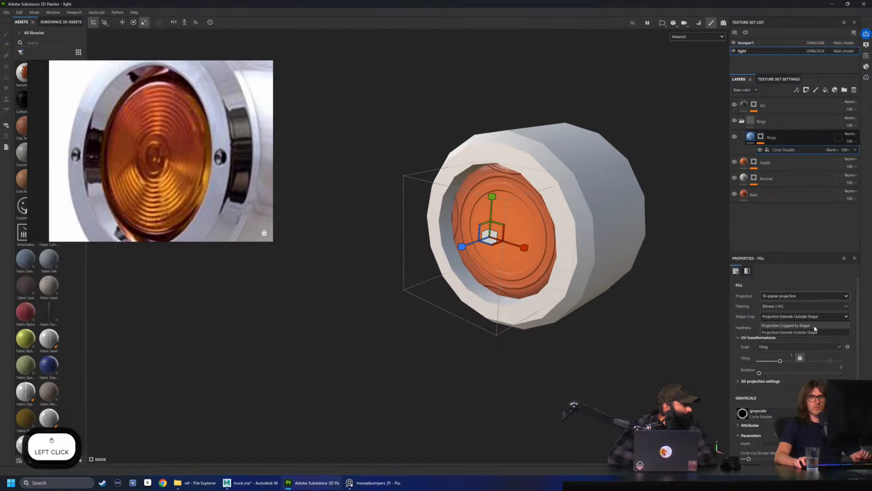
pyautogui.click(800, 310)
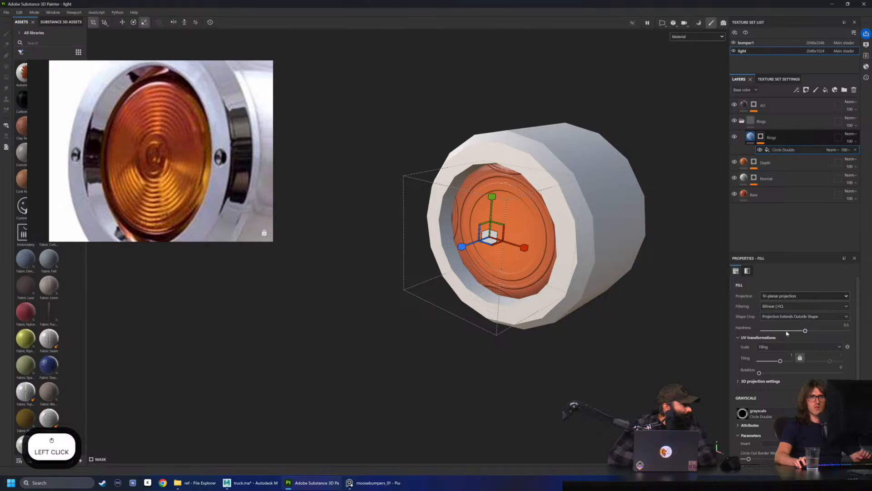
pyautogui.click(793, 317)
pyautogui.click(780, 335)
pyautogui.click(782, 316)
pyautogui.click(801, 322)
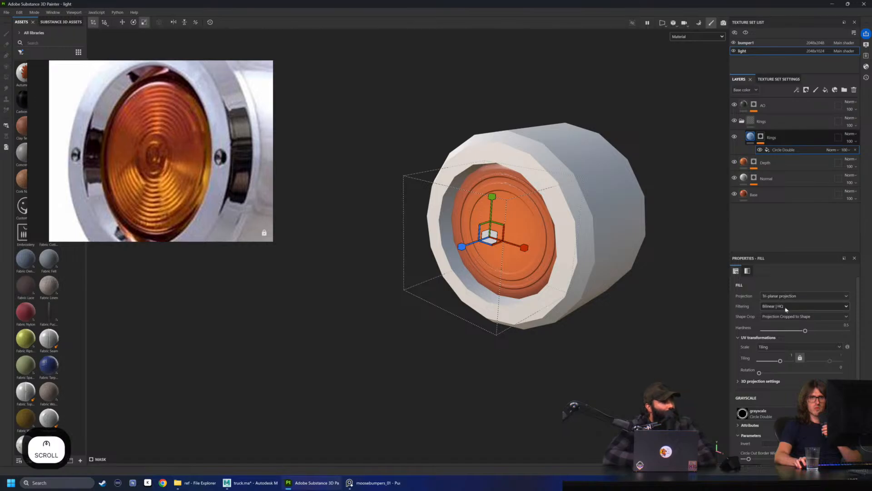
pyautogui.click(801, 308)
pyautogui.click(802, 312)
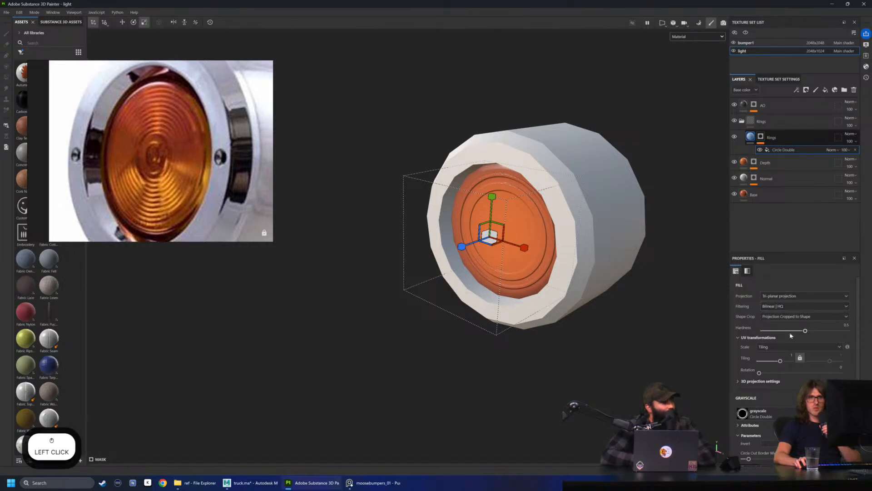
# Change the Circle Double fill to Planar projection with UV Wrap set to None
pyautogui.scroll(-1, 750, 359)
pyautogui.click(740, 361)
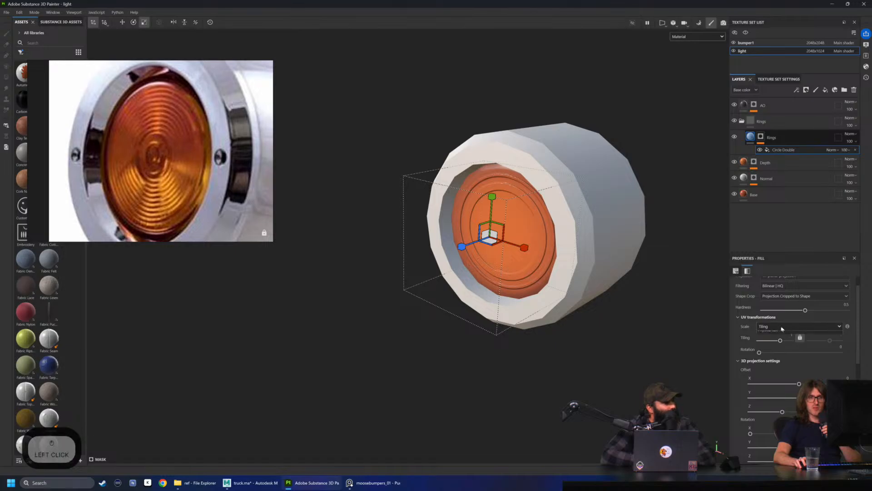
pyautogui.scroll(1, 750, 355)
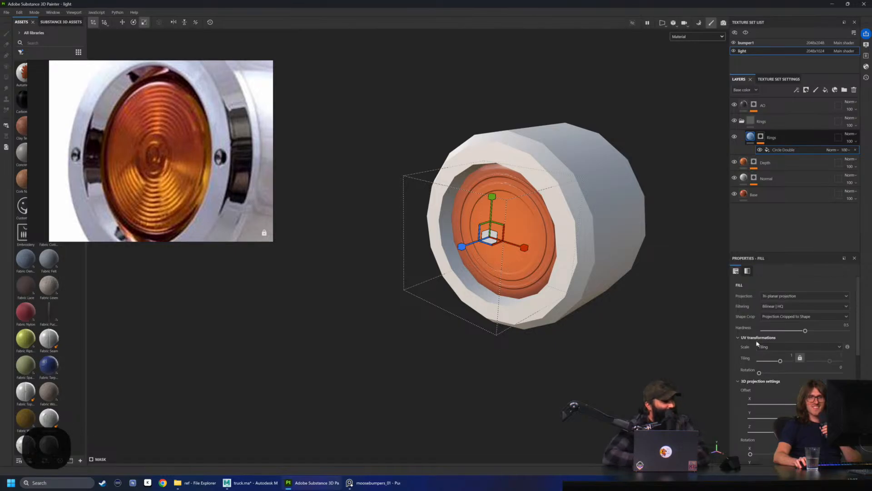
pyautogui.click(781, 296)
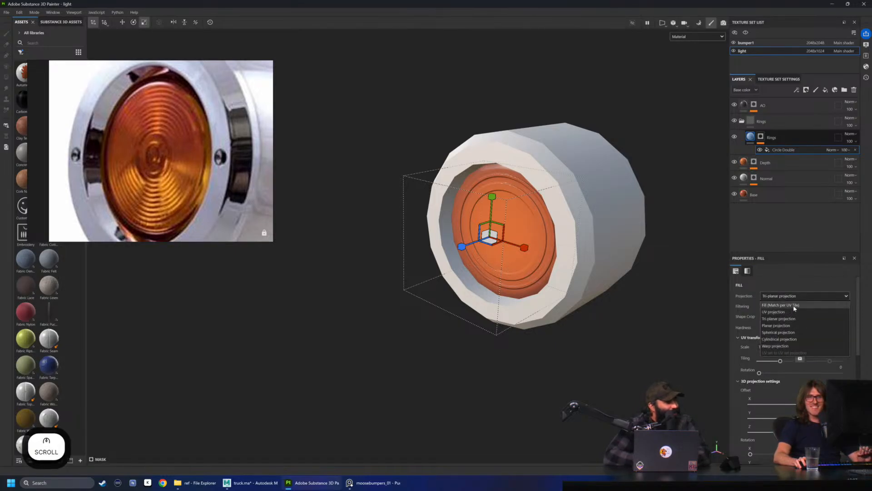
pyautogui.click(779, 325)
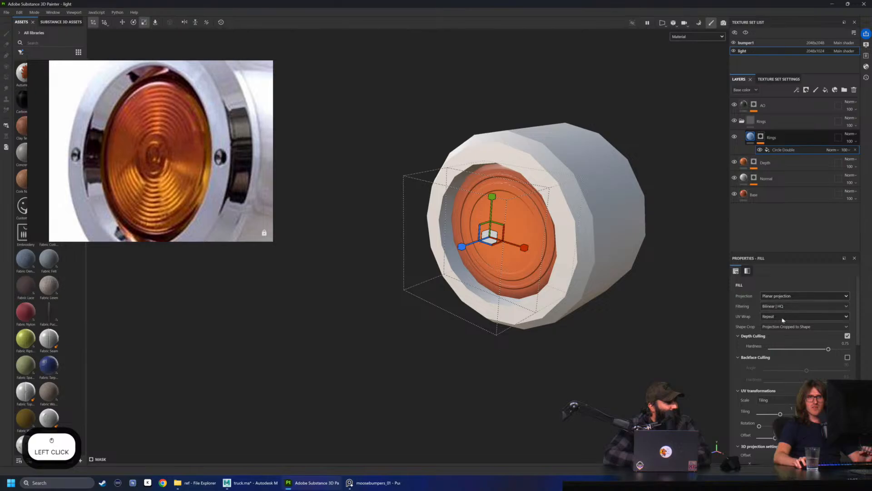
pyautogui.click(783, 320)
pyautogui.click(779, 322)
# Scale the planar projection up so the circles fill the lens, trying UV Wrap Repeat and undoing it along the way
pyautogui.keyDown('alt'); pyautogui.moveTo(582, 268); pyautogui.dragTo(448, 244); pyautogui.keyUp('alt')
pyautogui.press('r')
pyautogui.hotkey('ctrl', 'z')
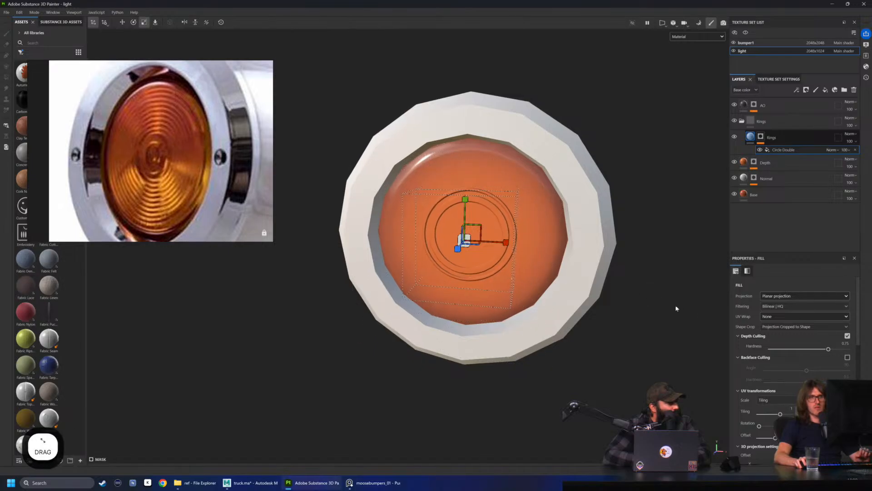
pyautogui.click(777, 319)
pyautogui.click(776, 348)
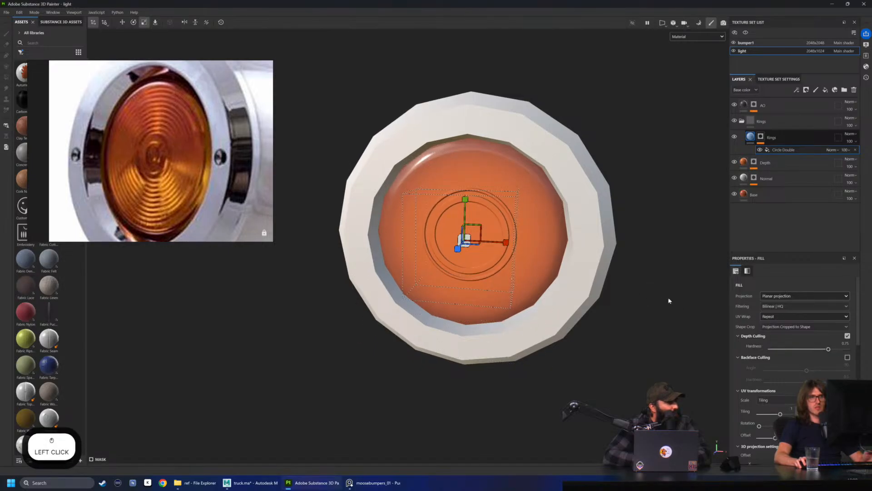
pyautogui.keyDown('alt'); pyautogui.moveTo(714, 322); pyautogui.dragTo(612, 300); pyautogui.keyUp('alt')
pyautogui.hotkey('ctrl', 'z')
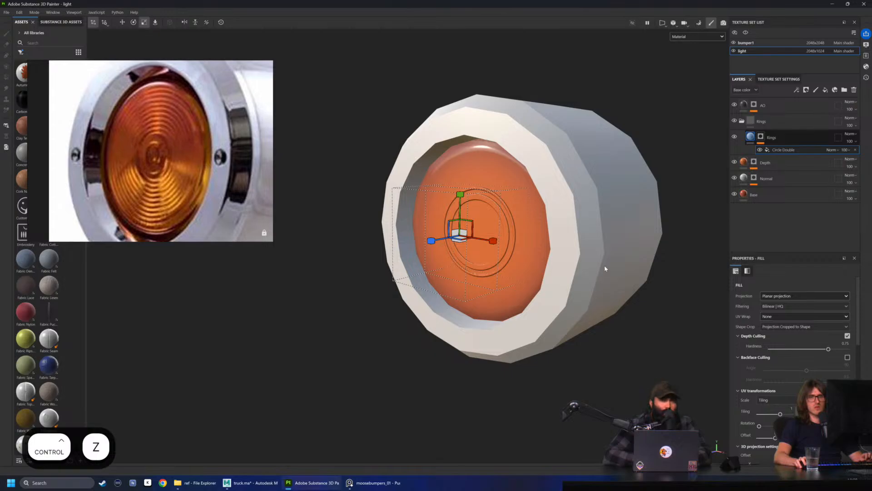
pyautogui.keyDown('alt'); pyautogui.moveTo(462, 268); pyautogui.dragTo(695, 245); pyautogui.keyUp('alt')
pyautogui.press('r')
# Reduce the Circle Double texture to one ring: Circle In Scale 0, Circle In Border Width 0, Circle Out Border Width 0.05
pyautogui.scroll(-2, 778, 392)
pyautogui.scroll(-8, 777, 391)
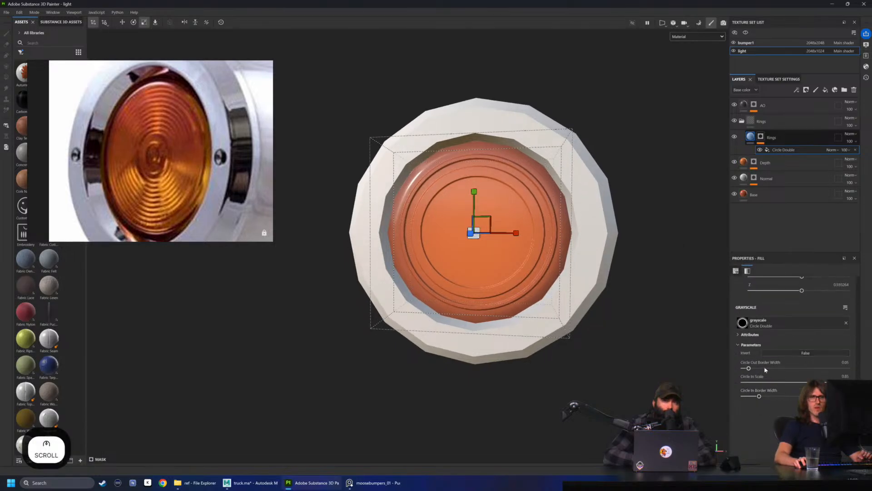
pyautogui.moveTo(749, 368); pyautogui.dragTo(746, 368)
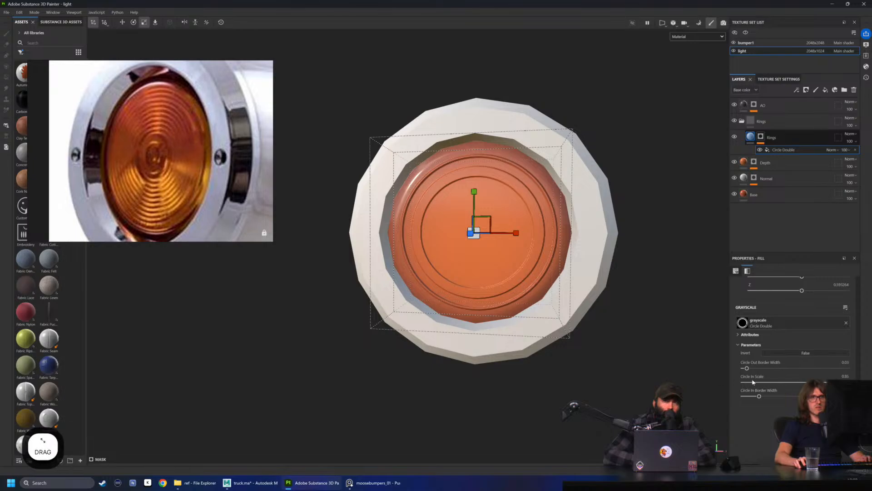
pyautogui.moveTo(794, 385); pyautogui.dragTo(663, 381)
pyautogui.keyDown('alt'); pyautogui.moveTo(500, 273); pyautogui.dragTo(521, 250); pyautogui.keyUp('alt')
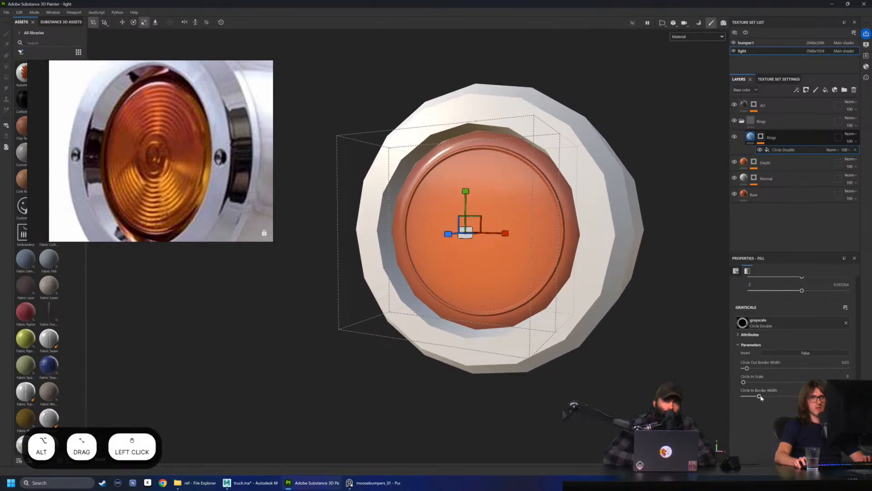
pyautogui.moveTo(760, 396); pyautogui.dragTo(802, 396)
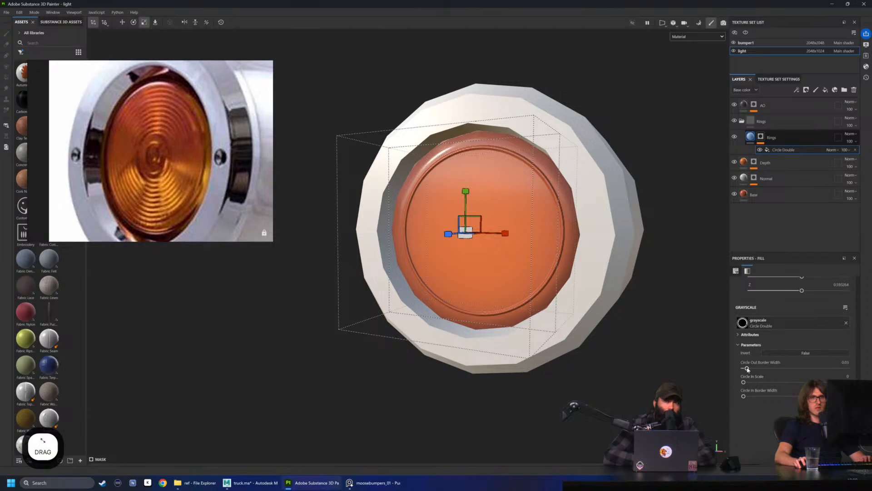
pyautogui.moveTo(747, 369); pyautogui.dragTo(750, 369)
# Compare the ring with the reference photo and enlarge the planar projection to a scale of about 0.611
pyautogui.keyDown('alt'); pyautogui.moveTo(304, 282); pyautogui.dragTo(358, 272); pyautogui.keyUp('alt')
pyautogui.scroll(5, 164, 87)
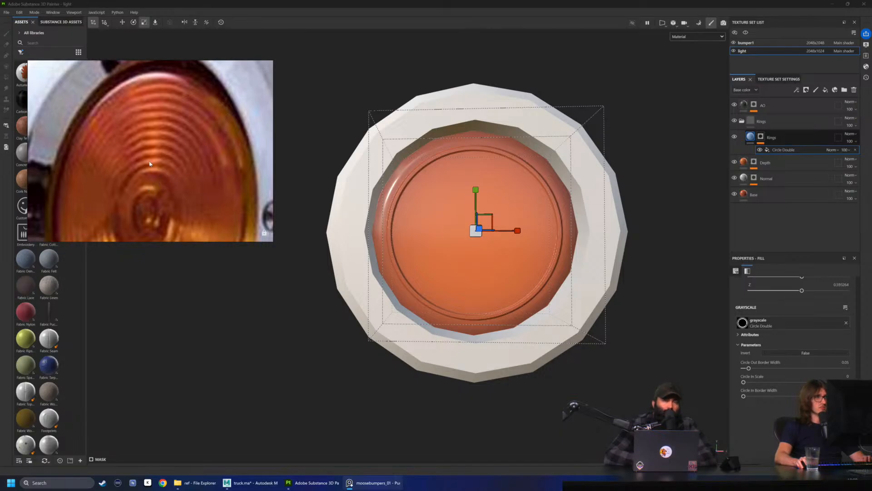
pyautogui.keyDown('alt'); pyautogui.moveTo(539, 189); pyautogui.dragTo(510, 183); pyautogui.keyUp('alt')
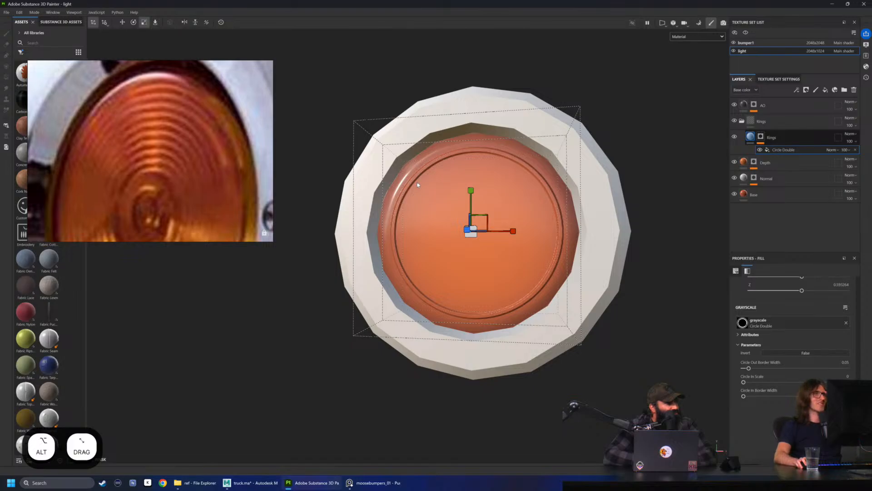
pyautogui.scroll(2, 470, 204)
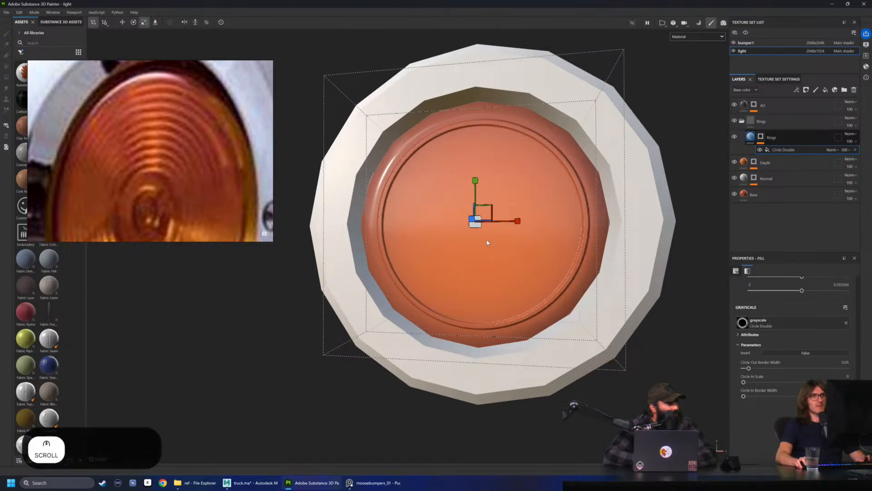
pyautogui.press('space')
pyautogui.keyDown('alt'); pyautogui.moveTo(512, 182); pyautogui.dragTo(479, 234); pyautogui.keyUp('alt')
pyautogui.press('r')
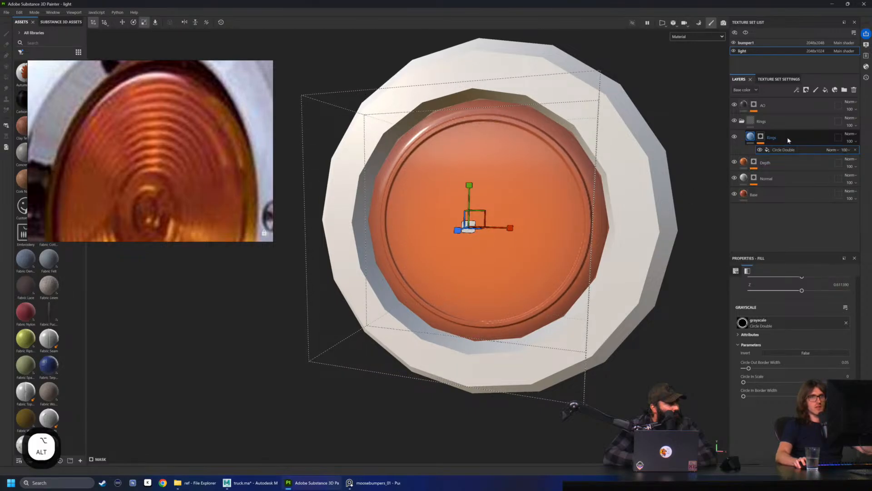
# Recheck the reference photo and slightly increase the Circle Out Border Width of the Circle Double mask fill
pyautogui.click(789, 140)
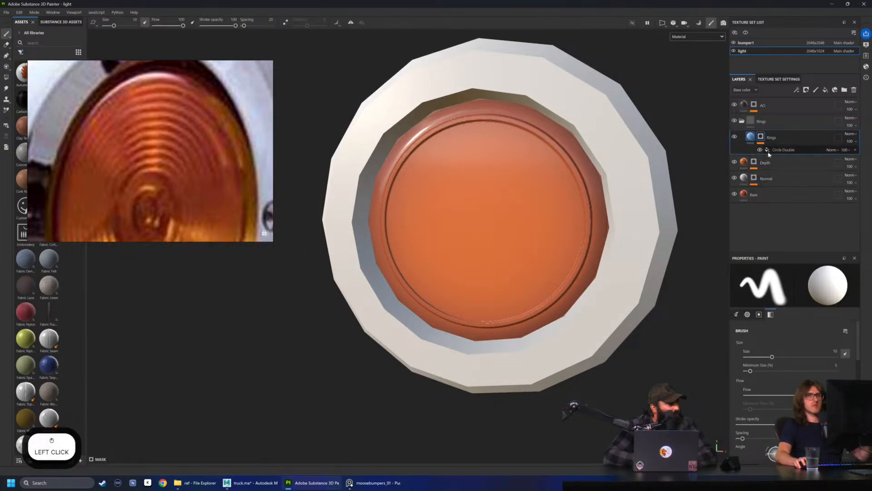
pyautogui.click(768, 153)
pyautogui.scroll(3, 797, 399)
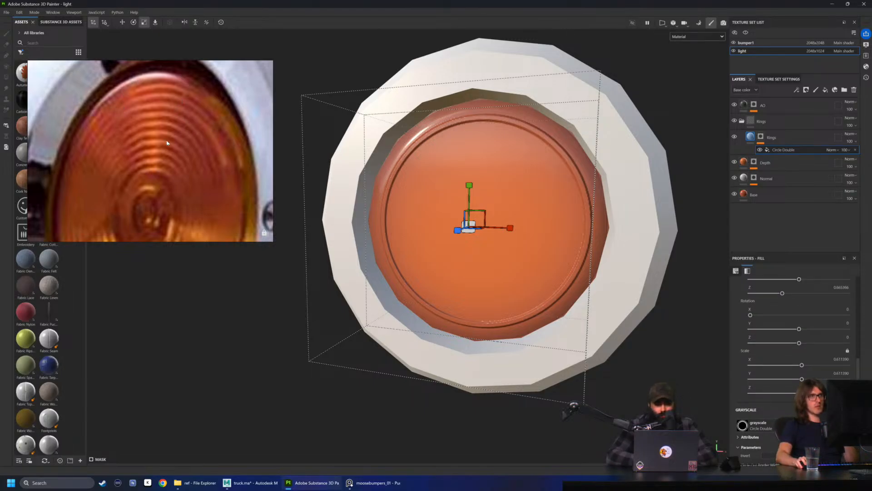
pyautogui.scroll(-3, 165, 146)
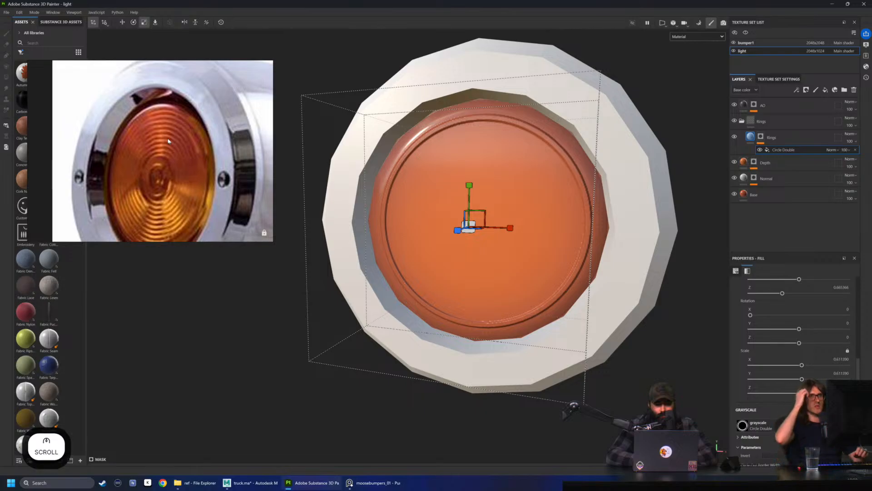
pyautogui.scroll(-2, 793, 415)
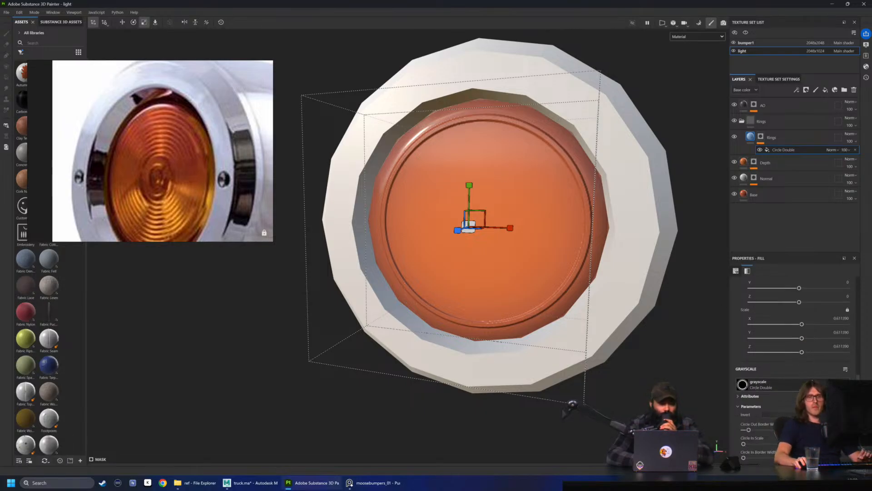
pyautogui.scroll(3, 793, 354)
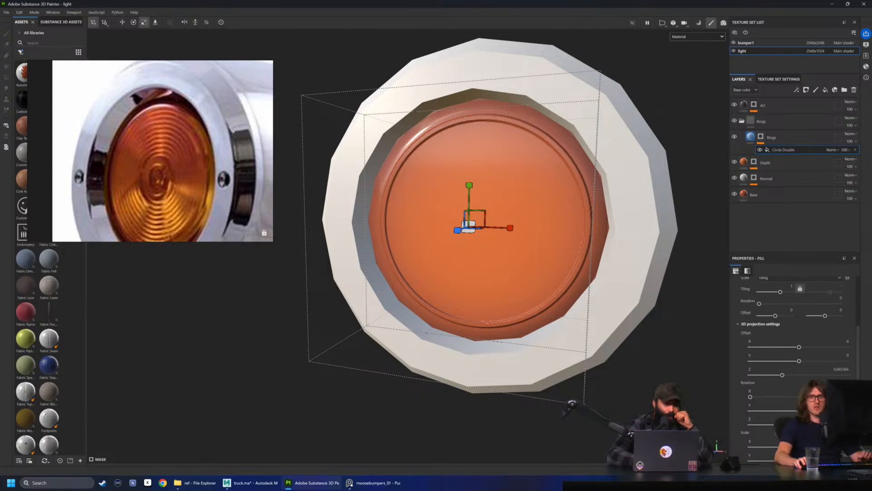
pyautogui.scroll(-4, 786, 396)
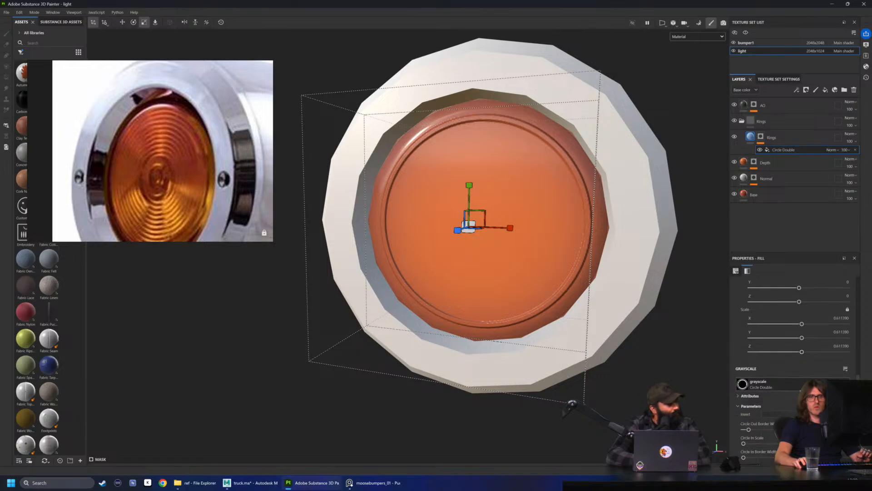
pyautogui.scroll(-1, 754, 430)
pyautogui.click(749, 410)
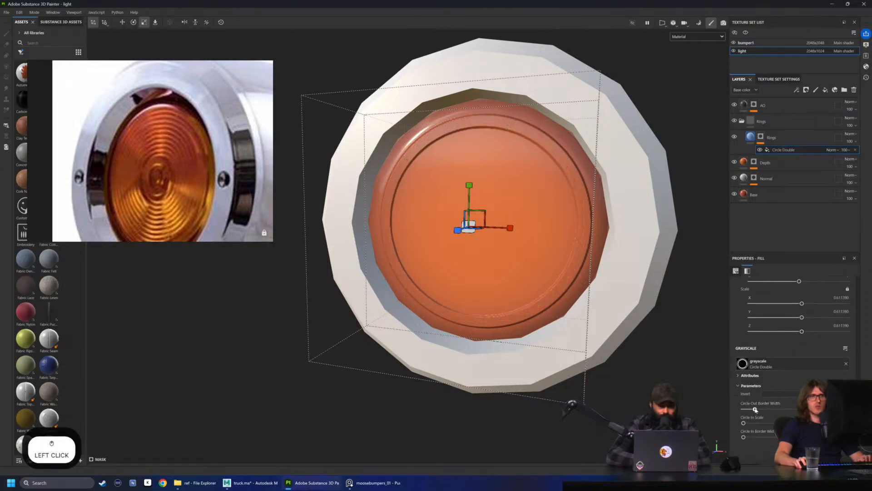
pyautogui.moveTo(749, 410); pyautogui.dragTo(750, 410)
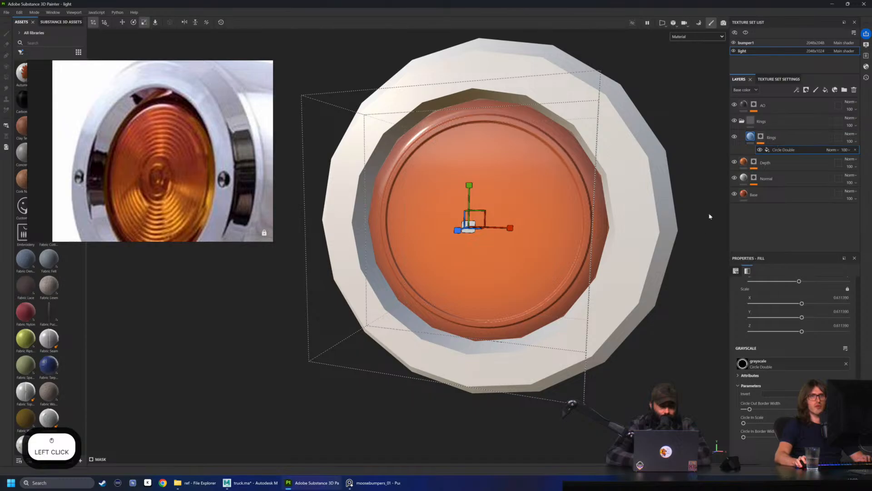
# Add a Blur filter to the Rings layer's mask, above Circle Double, with a blur intensity of about 1.4
pyautogui.click(762, 138)
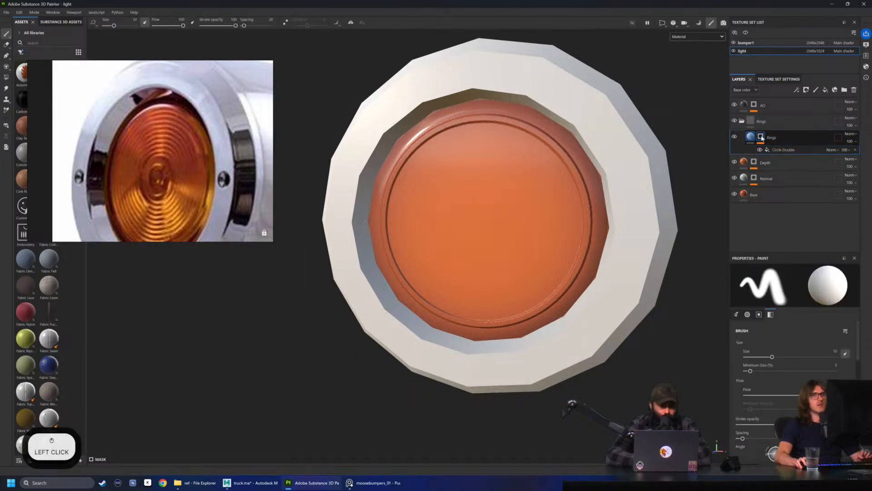
pyautogui.rightClick(762, 138)
pyautogui.click(795, 397)
pyautogui.click(806, 293)
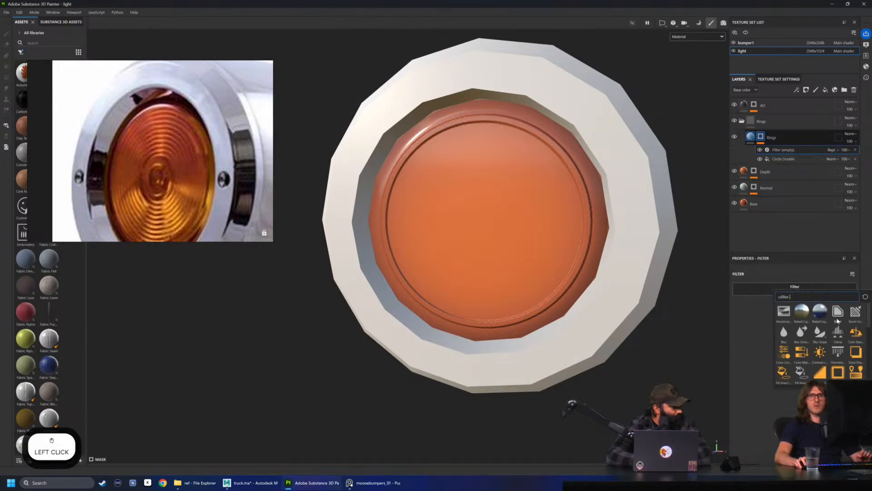
pyautogui.click(784, 333)
pyautogui.moveTo(748, 328); pyautogui.dragTo(754, 327)
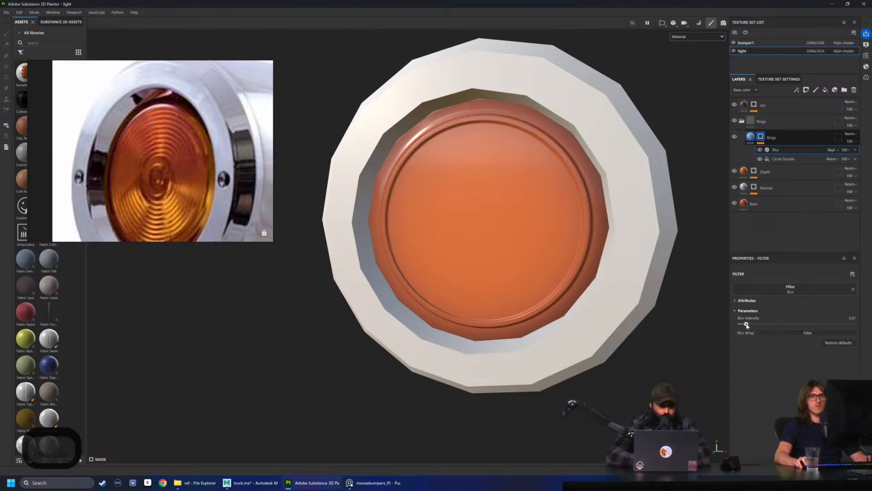
# Set the Rings fill layer's height to about 0.13 to soften the ring's relief on the lens
pyautogui.keyDown('alt'); pyautogui.moveTo(474, 220); pyautogui.dragTo(450, 210); pyautogui.keyUp('alt')
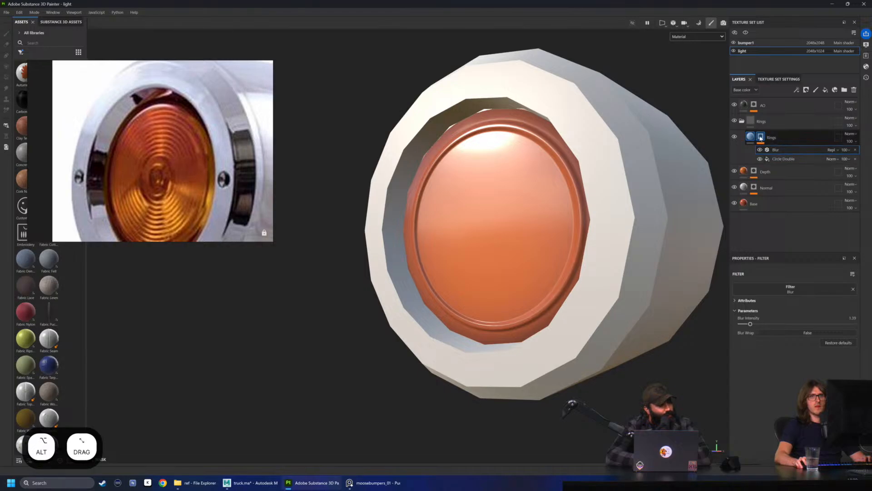
pyautogui.click(808, 138)
pyautogui.moveTo(826, 355); pyautogui.dragTo(798, 358)
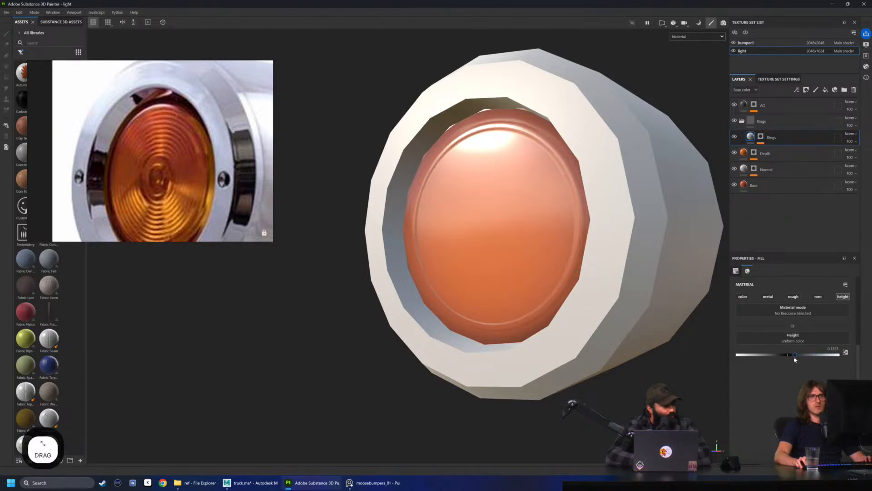
# Fine-tune the Rings fill's height to about 0.12 and slightly rescale the Circle Double mask's planar projection on the lens
pyautogui.keyDown('alt'); pyautogui.moveTo(541, 271); pyautogui.dragTo(557, 281); pyautogui.keyUp('alt')
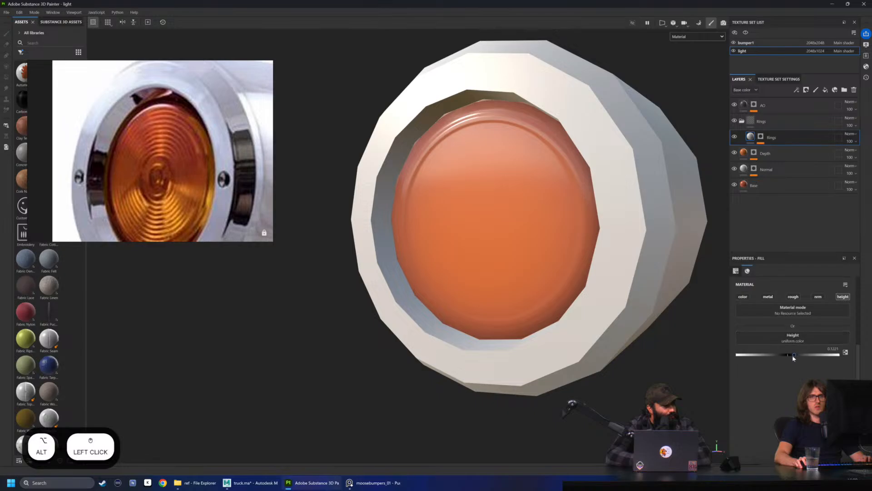
pyautogui.moveTo(794, 358); pyautogui.dragTo(796, 358)
pyautogui.click(761, 136)
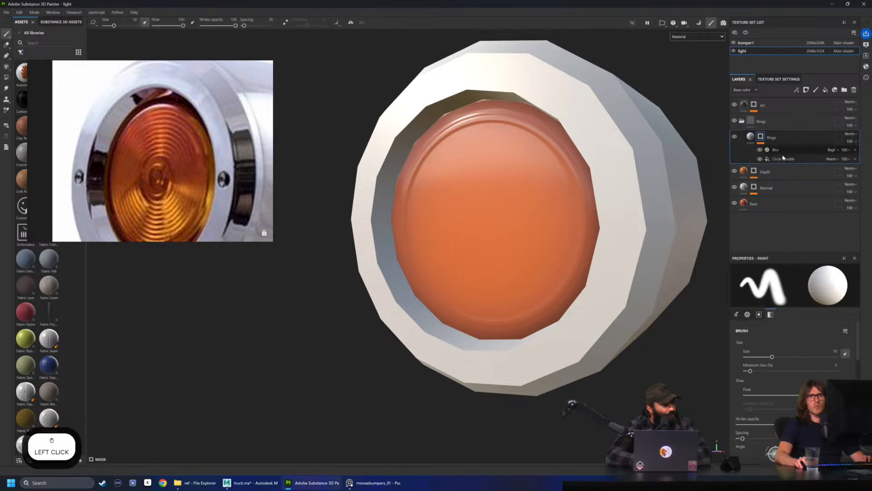
pyautogui.click(783, 159)
pyautogui.keyDown('alt'); pyautogui.moveTo(527, 188); pyautogui.dragTo(510, 179); pyautogui.keyUp('alt')
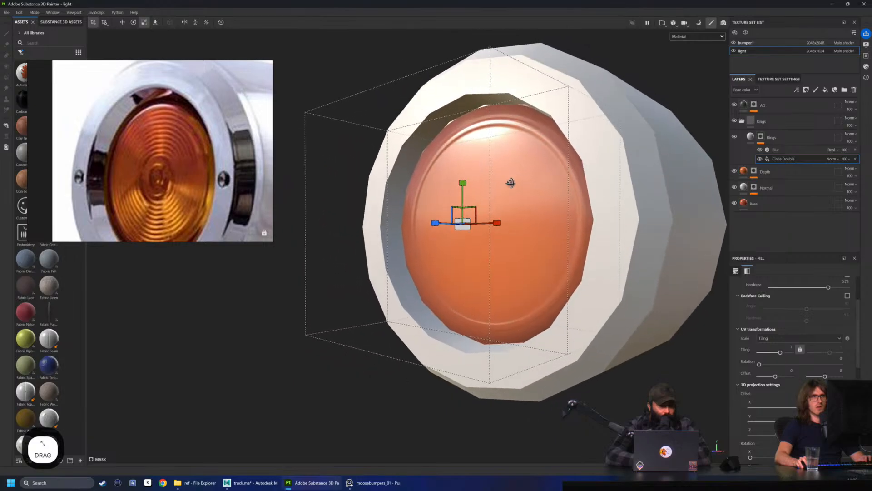
pyautogui.scroll(-2, 389, 273)
pyautogui.moveTo(389, 273)
pyautogui.keyDown('shift'); pyautogui.mouseDown(button='right')
pyautogui.moveTo(418, 273)
pyautogui.moveTo(389, 269)
pyautogui.mouseUp(button='right'); pyautogui.keyUp('shift')
pyautogui.keyDown('alt'); pyautogui.moveTo(462, 221); pyautogui.dragTo(473, 224); pyautogui.keyUp('alt')
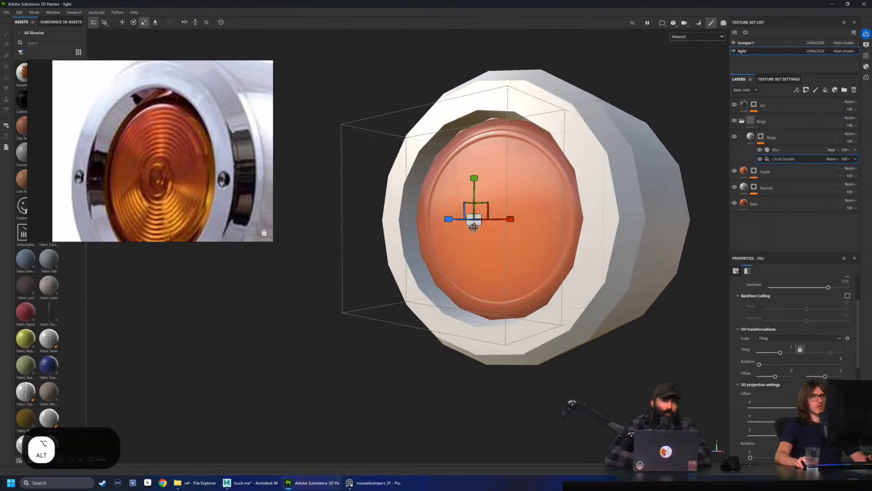
# Enable the color channel on the Rings fill and set its base color to a light grey with a V value of about 0.744
pyautogui.click(750, 136)
pyautogui.click(743, 340)
pyautogui.click(789, 386)
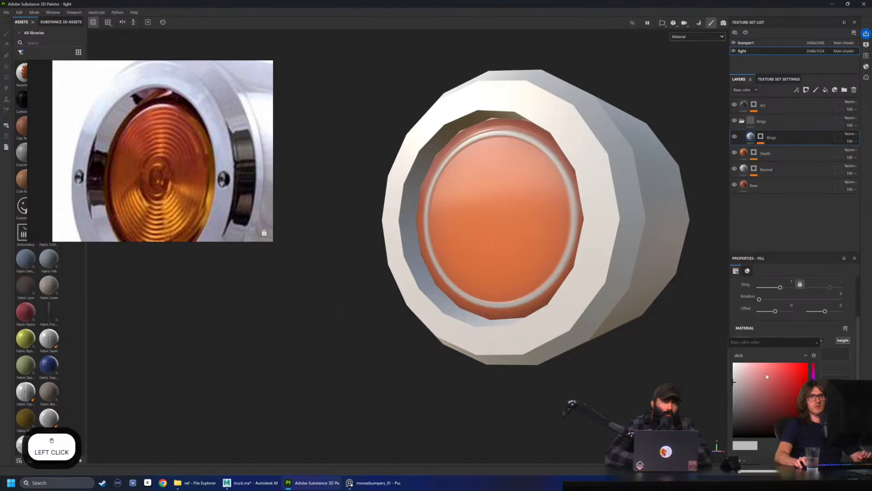
pyautogui.moveTo(763, 341); pyautogui.dragTo(718, 216)
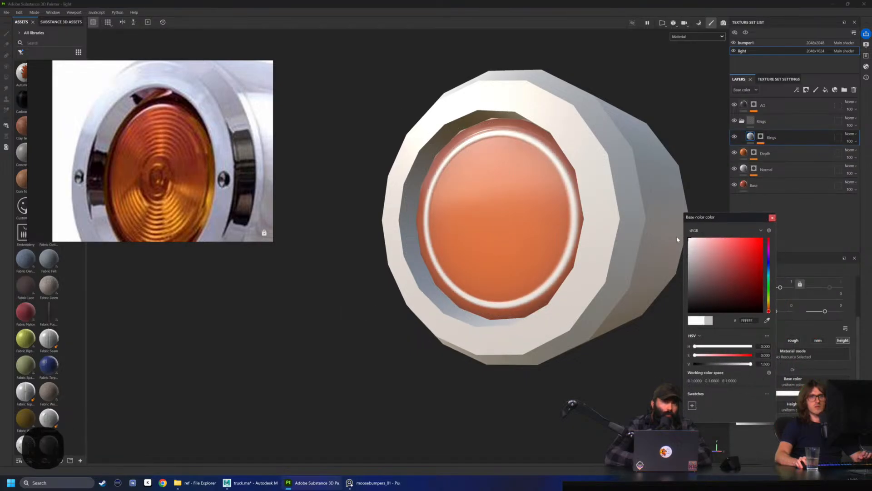
pyautogui.moveTo(673, 258)
pyautogui.mouseDown()
pyautogui.moveTo(665, 276)
pyautogui.moveTo(663, 256)
pyautogui.mouseUp()
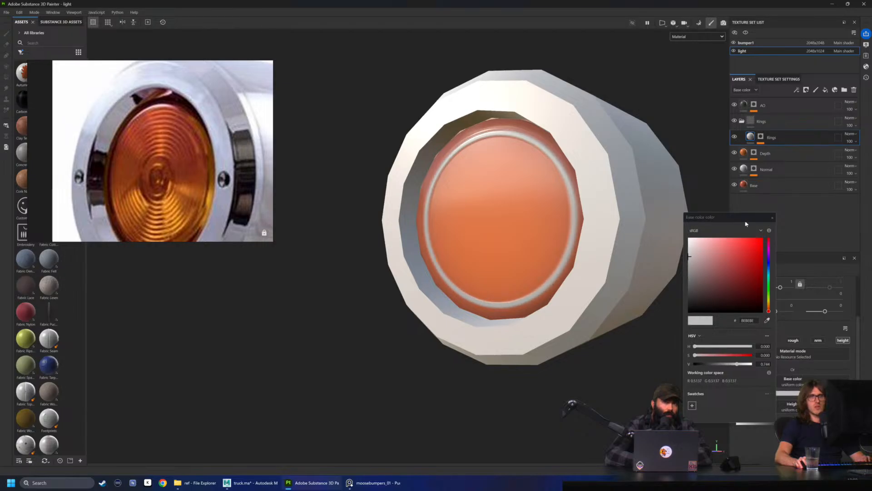
pyautogui.click(772, 217)
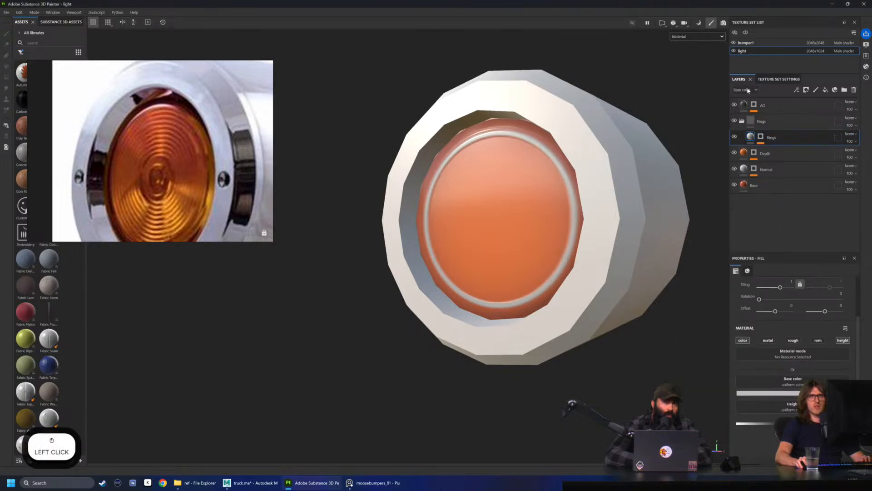
# Set the Base color blend mode to Multiply on both the Rings fill layer and its Rings folder
pyautogui.click(851, 134)
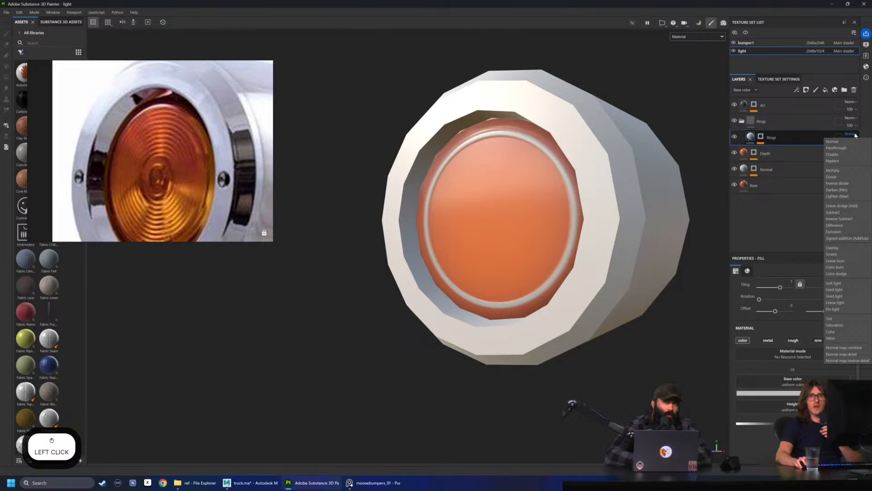
pyautogui.click(833, 171)
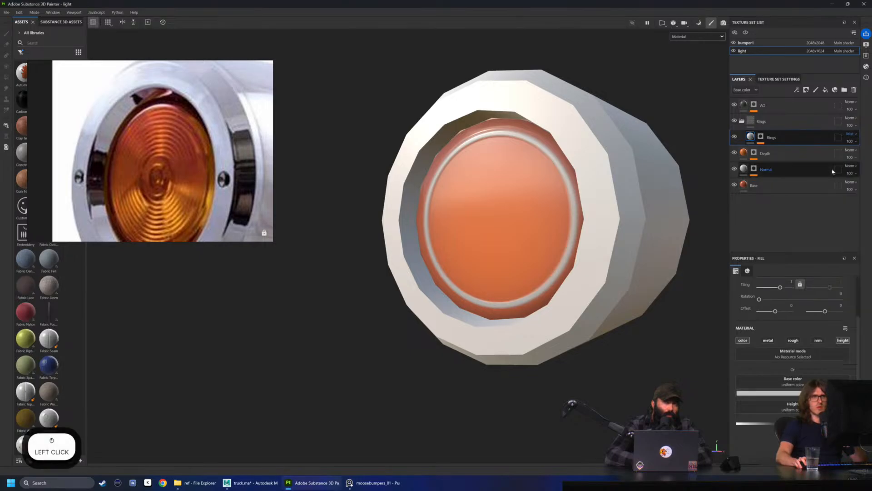
pyautogui.keyDown('alt'); pyautogui.moveTo(634, 109); pyautogui.dragTo(674, 122); pyautogui.keyUp('alt')
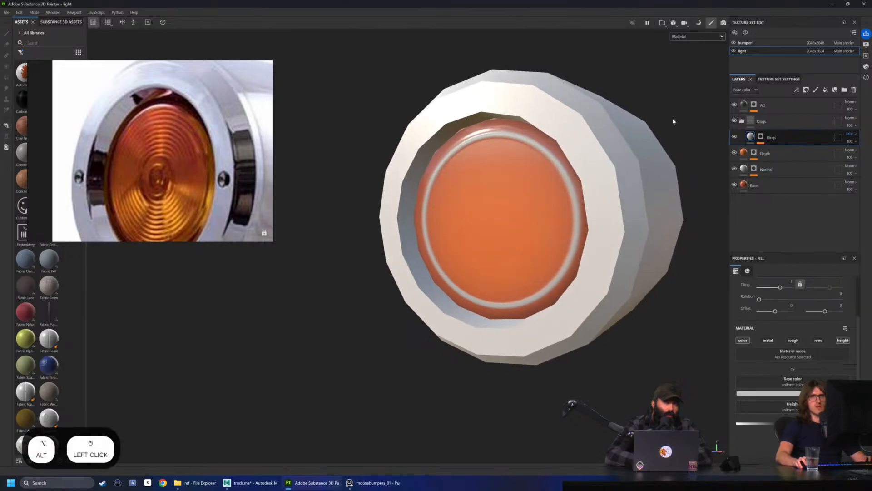
pyautogui.click(851, 118)
pyautogui.click(833, 154)
pyautogui.keyDown('alt'); pyautogui.moveTo(559, 139); pyautogui.dragTo(604, 140); pyautogui.keyUp('alt')
pyautogui.click(793, 124)
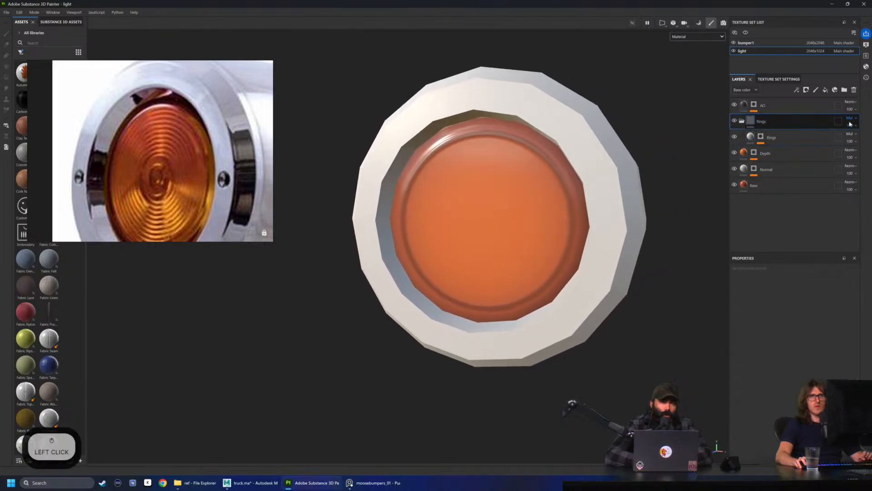
# Lower the Rings folder's Base color opacity for a subtle darkening, checking it in the Base color view before returning to Material view
pyautogui.click(747, 91)
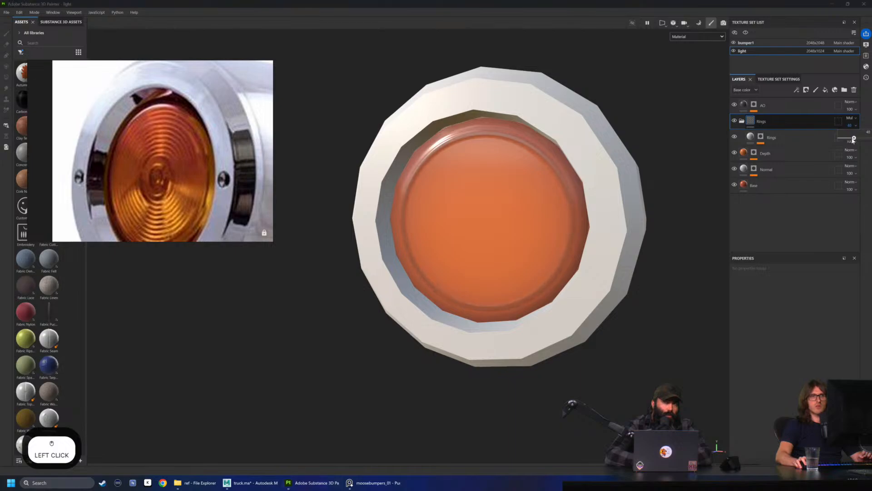
pyautogui.moveTo(868, 138); pyautogui.dragTo(842, 139)
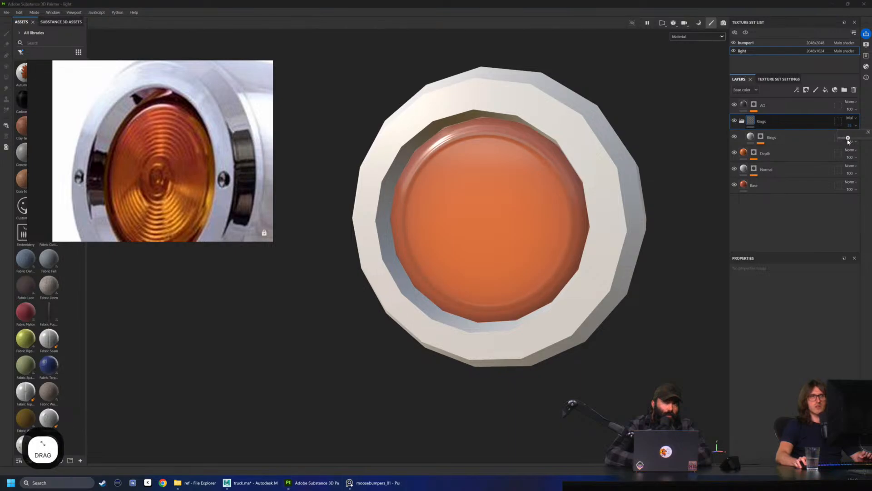
pyautogui.click(693, 36)
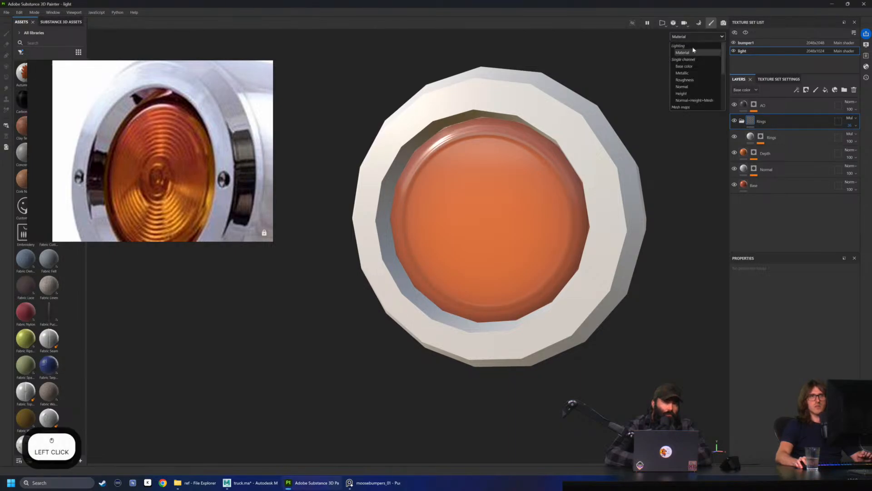
pyautogui.click(684, 67)
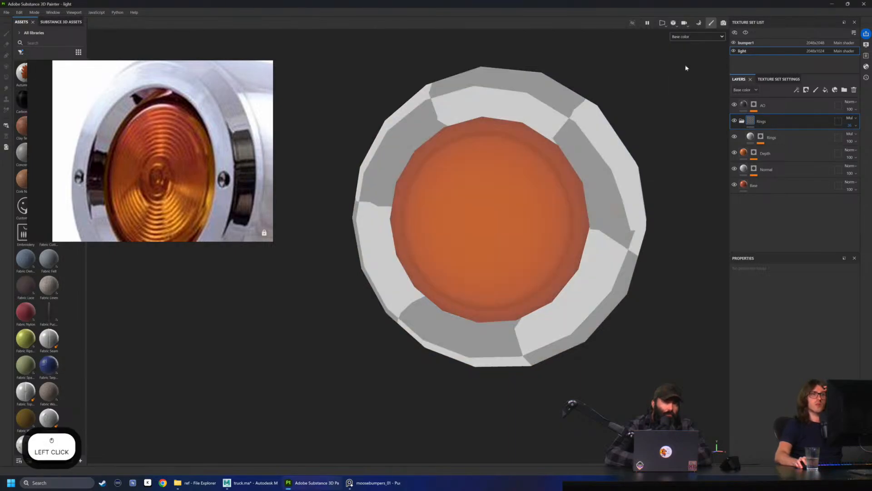
pyautogui.click(852, 120)
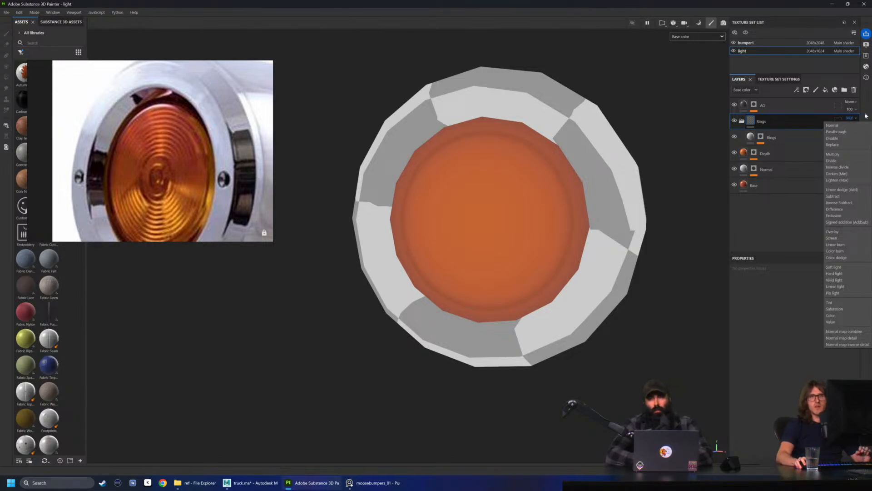
pyautogui.click(846, 154)
pyautogui.moveTo(852, 139)
pyautogui.mouseDown()
pyautogui.moveTo(840, 138)
pyautogui.moveTo(866, 138)
pyautogui.moveTo(836, 138)
pyautogui.mouseUp()
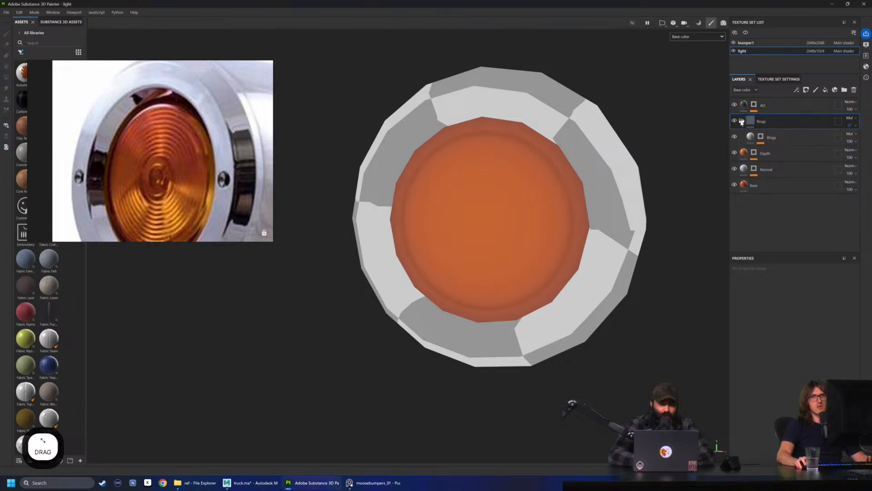
pyautogui.click(696, 36)
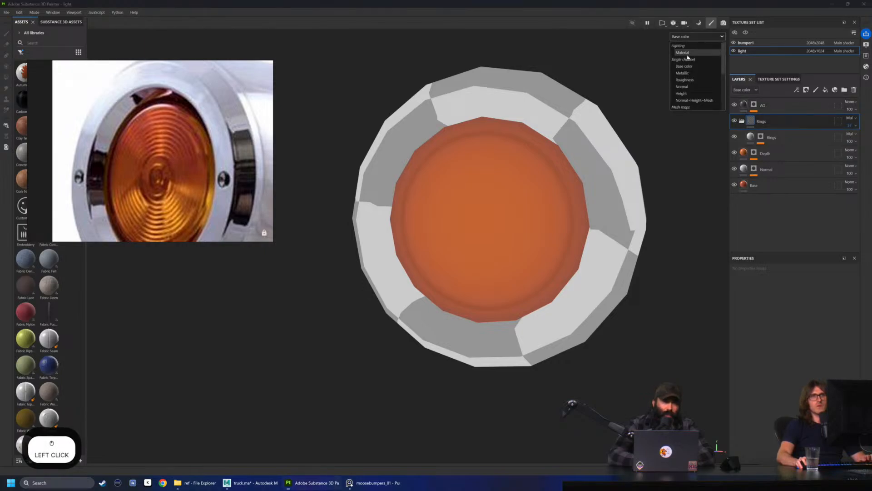
pyautogui.click(683, 53)
# Reduce the blur intensity of the Rings mask's Blur filter to about 0.62 to sharpen the ring
pyautogui.keyDown('alt'); pyautogui.moveTo(648, 117); pyautogui.dragTo(555, 159); pyautogui.keyUp('alt')
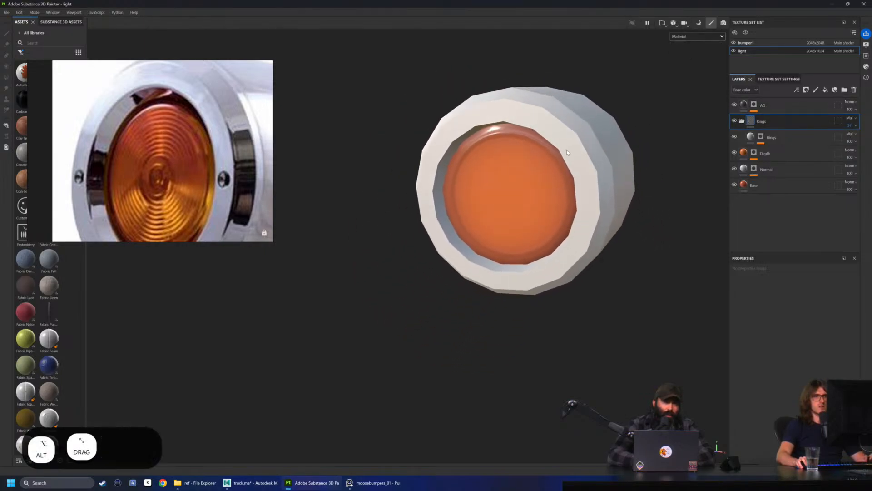
pyautogui.keyDown('alt'); pyautogui.moveTo(555, 158); pyautogui.dragTo(523, 186, button='middle'); pyautogui.keyUp('alt')
pyautogui.keyDown('shift'); pyautogui.moveTo(558, 165); pyautogui.dragTo(540, 161, button='right'); pyautogui.keyUp('shift')
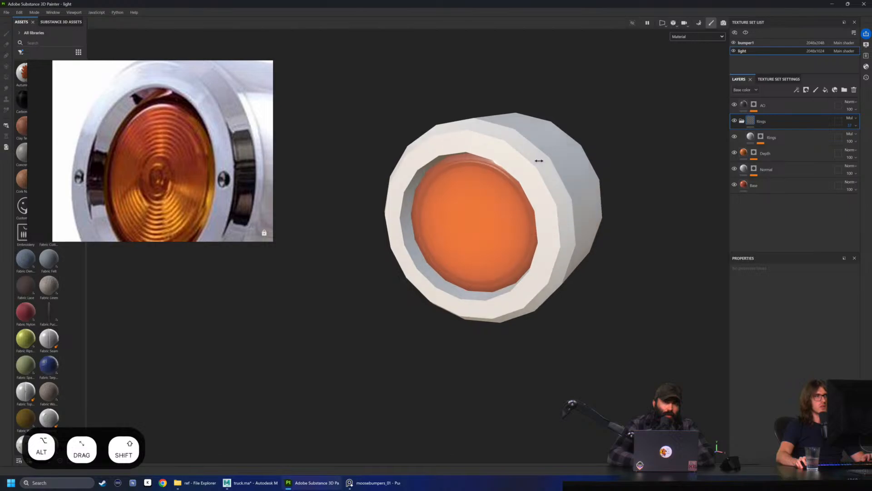
pyautogui.moveTo(540, 161)
pyautogui.keyDown('alt'); pyautogui.mouseDown()
pyautogui.moveTo(559, 140)
pyautogui.moveTo(667, 144)
pyautogui.moveTo(600, 139)
pyautogui.moveTo(586, 146)
pyautogui.mouseUp(); pyautogui.keyUp('alt')
pyautogui.click(761, 137)
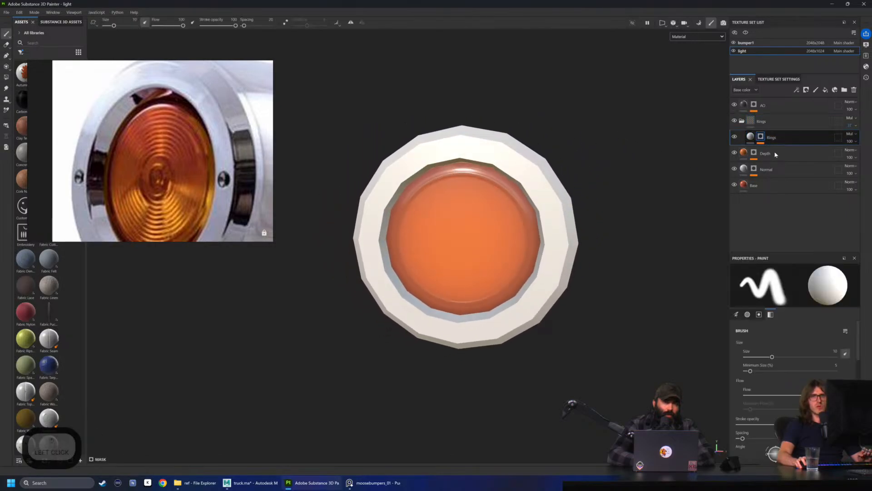
pyautogui.click(778, 150)
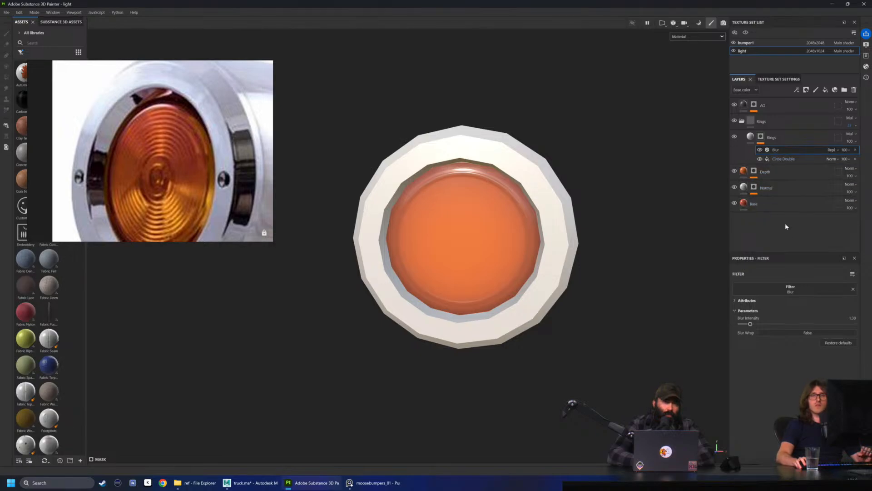
pyautogui.moveTo(749, 326); pyautogui.dragTo(749, 326)
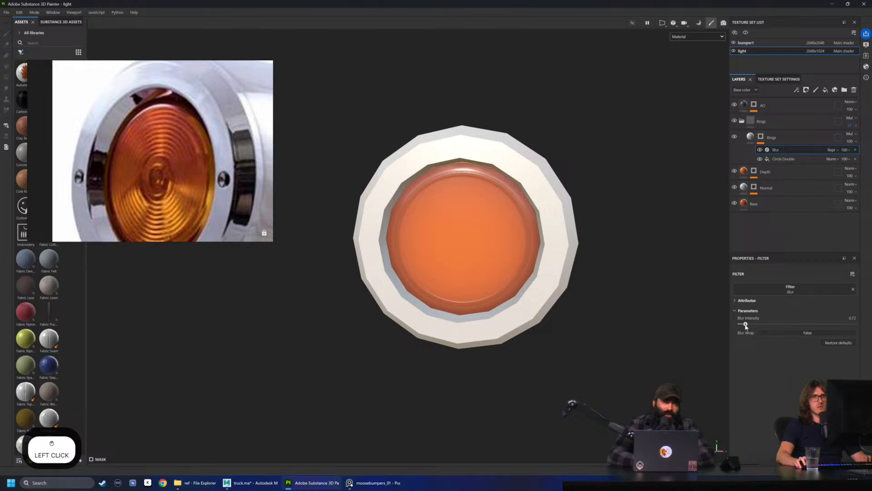
pyautogui.moveTo(611, 257)
pyautogui.keyDown('alt'); pyautogui.mouseDown()
pyautogui.moveTo(536, 217)
pyautogui.moveTo(538, 208)
pyautogui.mouseUp(); pyautogui.keyUp('alt')
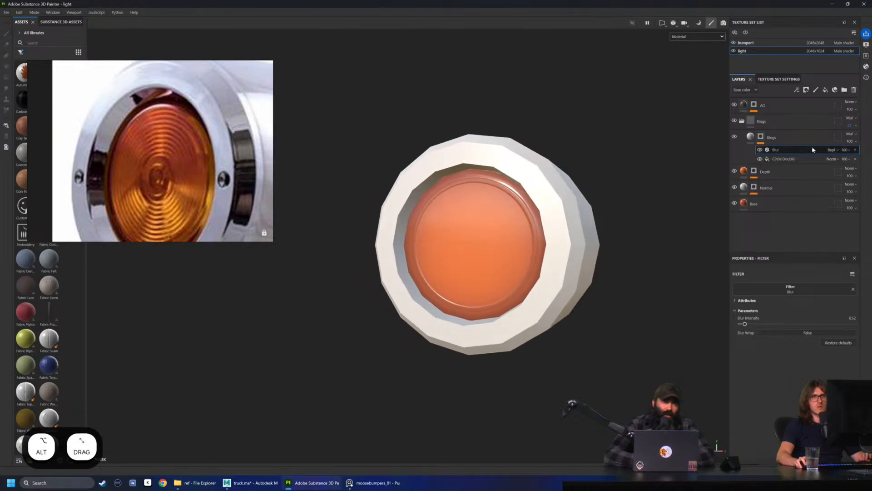
# Examine the sharpened ring's relief and highlights on the lens from several angles and distances
pyautogui.click(782, 137)
pyautogui.scroll(1, 475, 176)
pyautogui.keyDown('alt'); pyautogui.moveTo(472, 176); pyautogui.dragTo(494, 178); pyautogui.keyUp('alt')
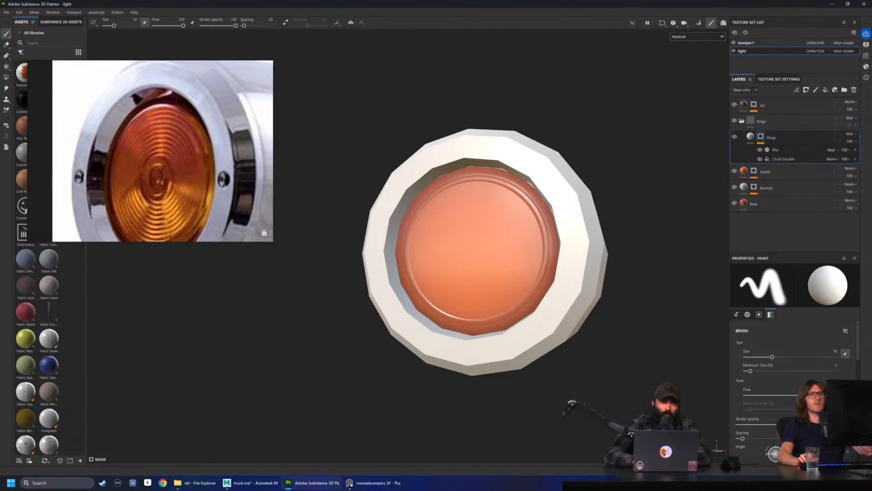
pyautogui.scroll(3, 483, 252)
pyautogui.keyDown('alt'); pyautogui.moveTo(484, 252); pyautogui.dragTo(500, 248); pyautogui.keyUp('alt')
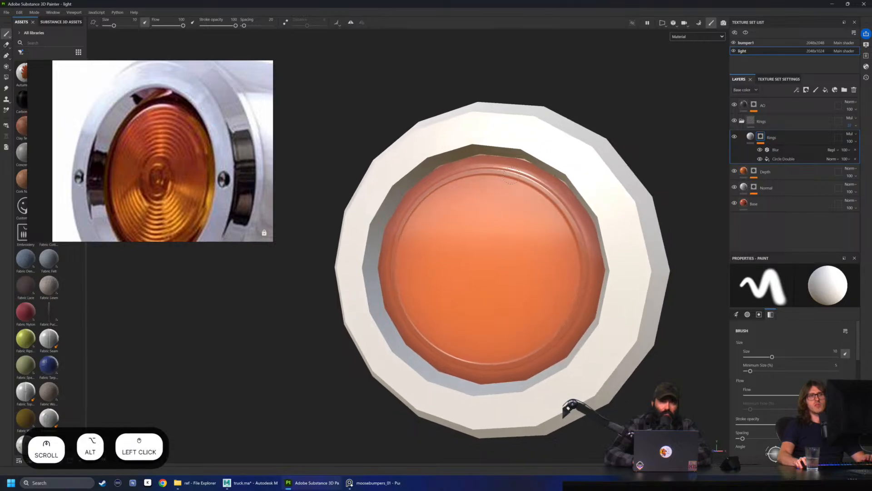
pyautogui.scroll(-2, 538, 183)
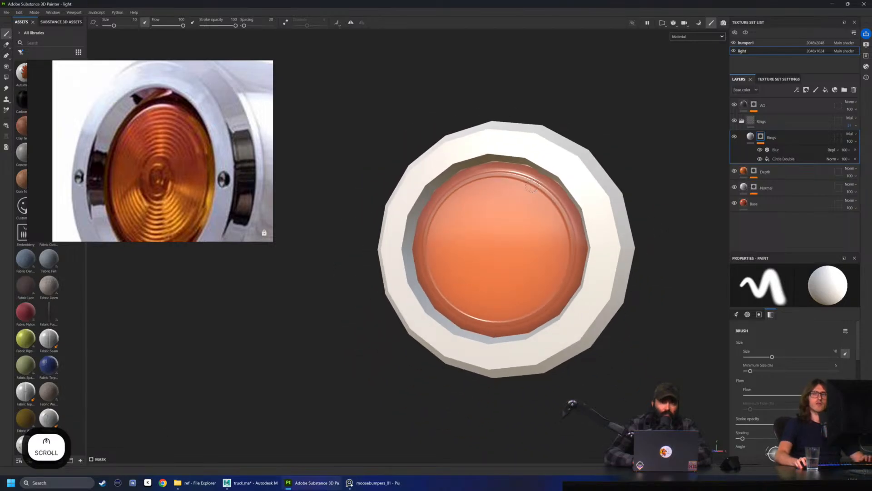
pyautogui.scroll(-2, 532, 185)
pyautogui.keyDown('alt'); pyautogui.moveTo(531, 186); pyautogui.dragTo(450, 180); pyautogui.keyUp('alt')
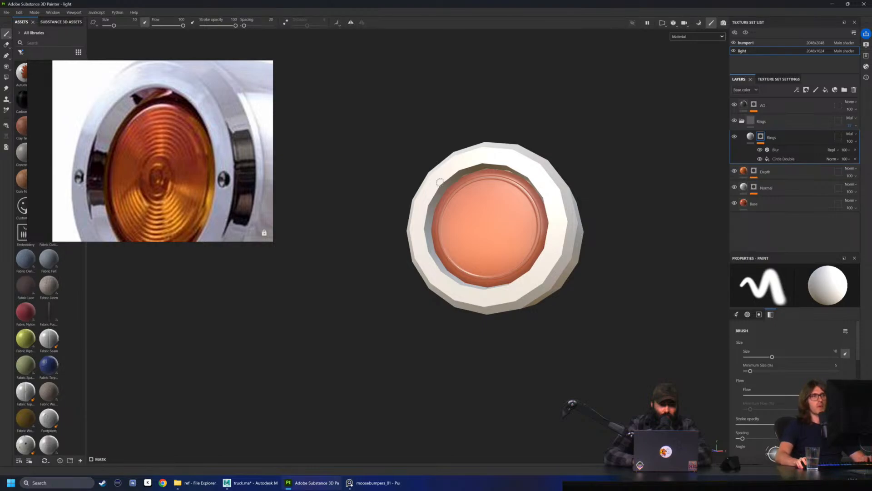
# Duplicate the Rings fill layer and scale down the copy's Circle Double projection to form a smaller concentric ring
pyautogui.keyDown('alt'); pyautogui.moveTo(783, 139); pyautogui.dragTo(781, 137); pyautogui.keyUp('alt')
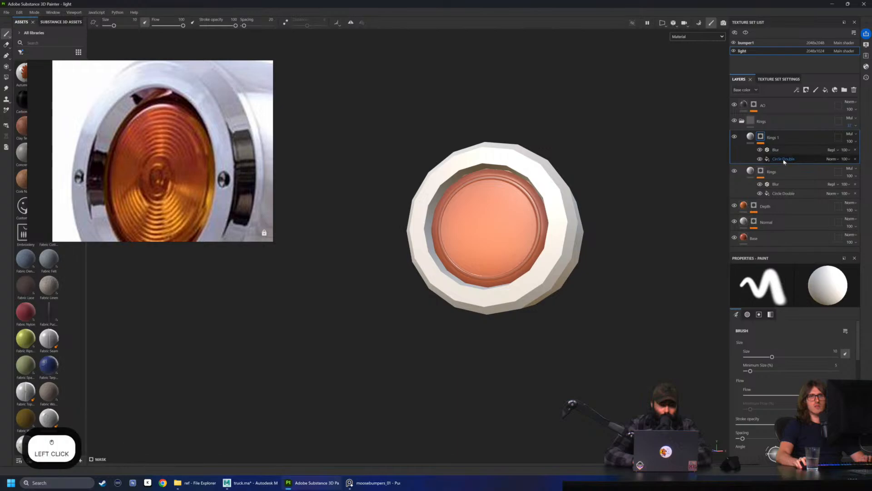
pyautogui.scroll(2, 462, 274)
pyautogui.scroll(2, 462, 274)
pyautogui.press('r')
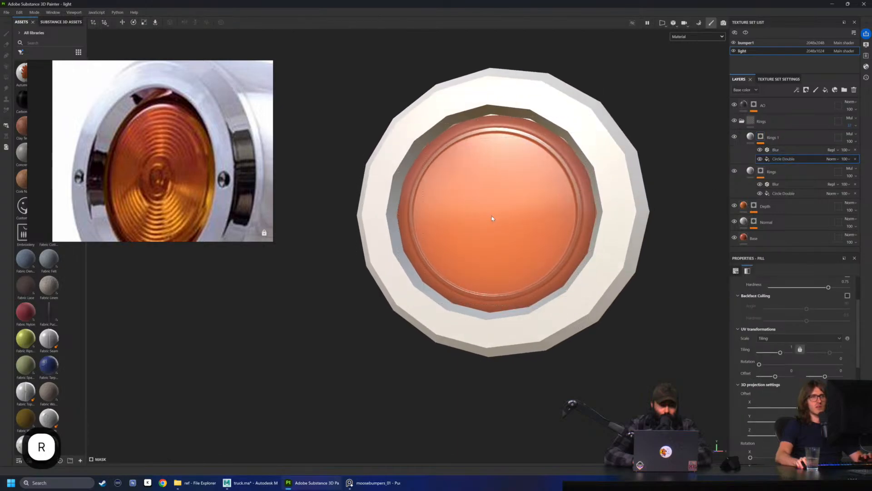
pyautogui.moveTo(483, 221); pyautogui.dragTo(463, 221)
pyautogui.keyDown('alt'); pyautogui.moveTo(492, 209); pyautogui.dragTo(581, 212); pyautogui.keyUp('alt')
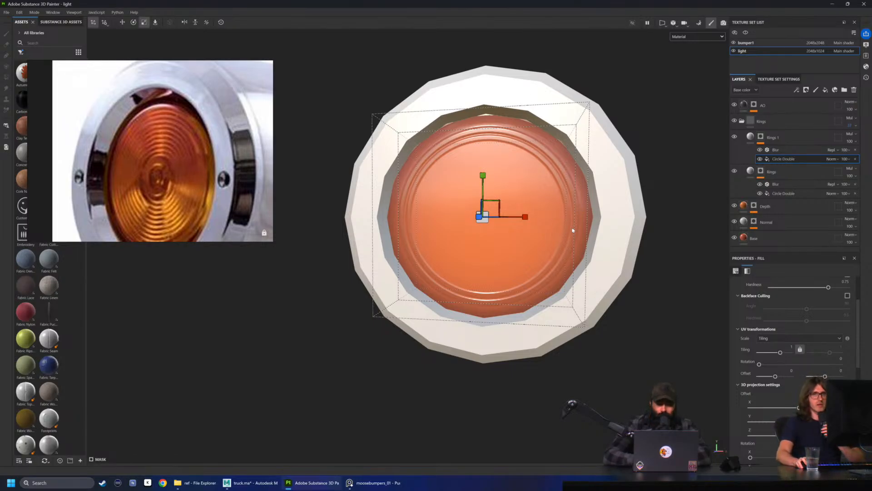
# Inspect the two rings up close and fine-tune the scale of the copied Circle Double projection for even ring spacing
pyautogui.scroll(3, 564, 221)
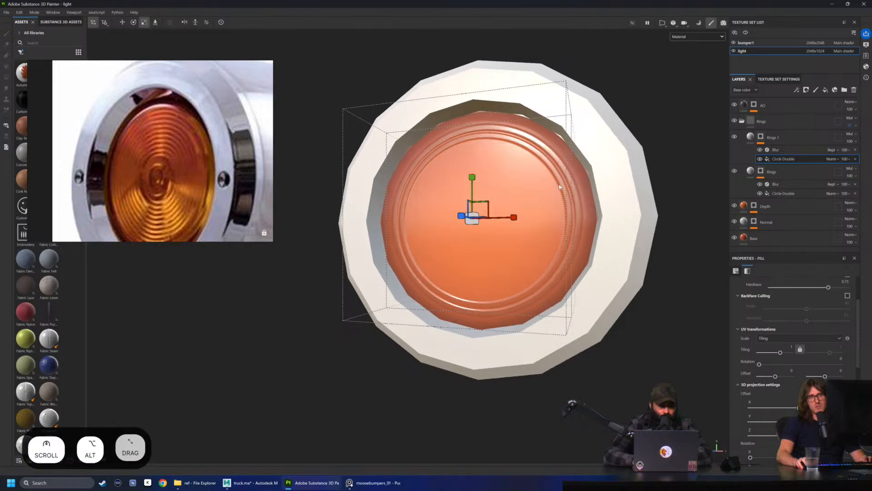
pyautogui.scroll(1, 589, 187)
pyautogui.keyDown('alt'); pyautogui.moveTo(589, 186); pyautogui.dragTo(597, 173); pyautogui.keyUp('alt')
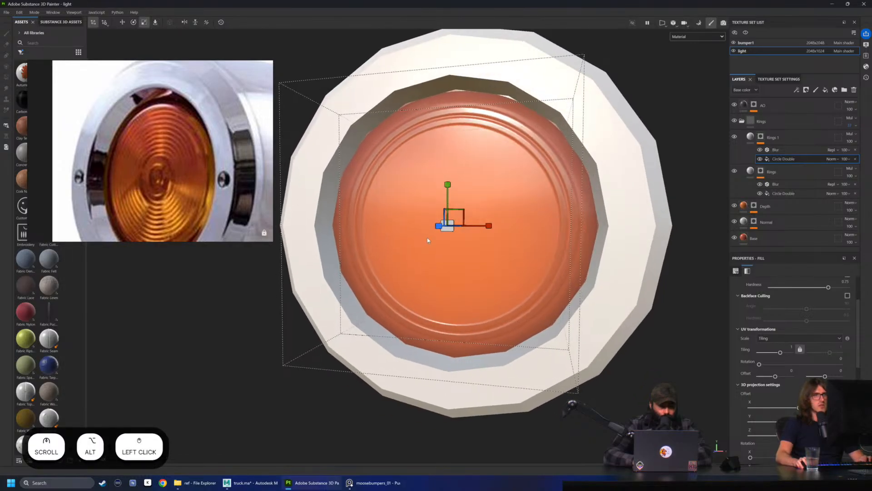
pyautogui.moveTo(451, 229); pyautogui.dragTo(451, 234)
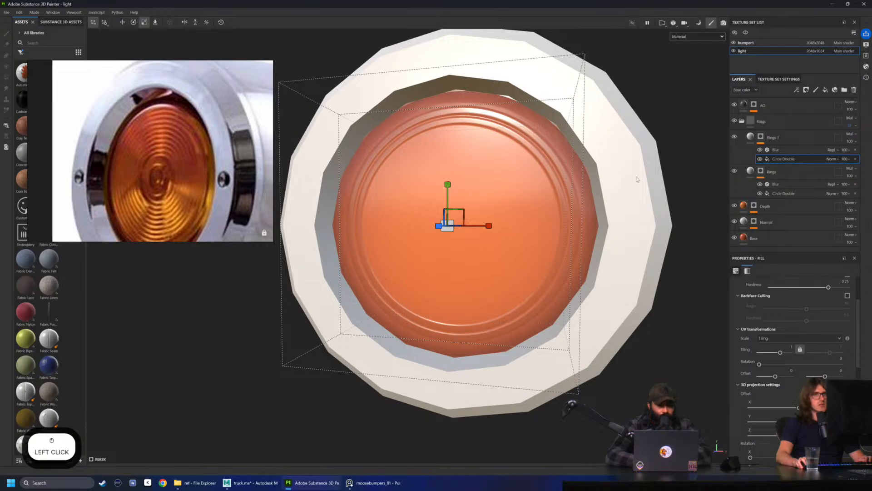
# Duplicate the Rings 1 layer and scale down the copy's Circle Double projection to form a third concentric ring
pyautogui.scroll(1, 793, 359)
pyautogui.click(783, 141)
pyautogui.moveTo(784, 140)
pyautogui.keyDown('alt'); pyautogui.mouseDown()
pyautogui.moveTo(776, 141)
pyautogui.moveTo(787, 128)
pyautogui.mouseUp(); pyautogui.keyUp('alt')
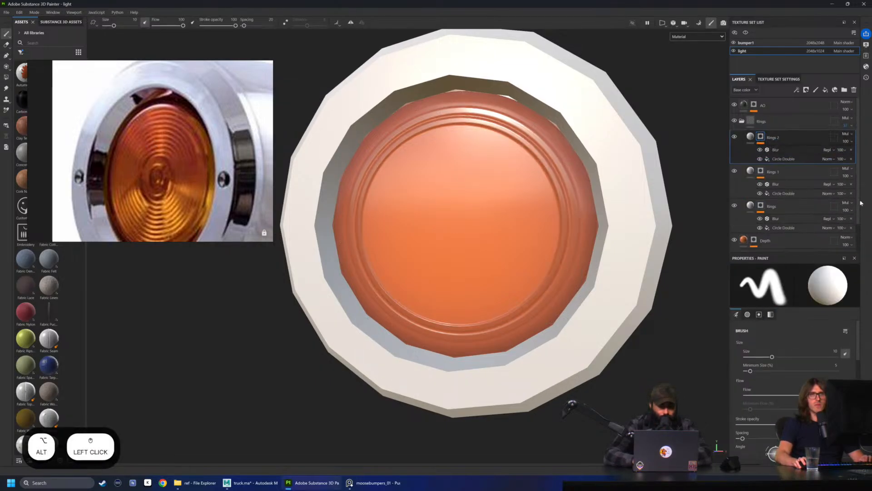
pyautogui.click(783, 158)
pyautogui.press('r')
pyautogui.moveTo(453, 233); pyautogui.dragTo(425, 243)
pyautogui.moveTo(480, 209)
pyautogui.keyDown('alt'); pyautogui.mouseDown()
pyautogui.moveTo(496, 201)
pyautogui.moveTo(494, 218)
pyautogui.moveTo(484, 208)
pyautogui.mouseUp(); pyautogui.keyUp('alt')
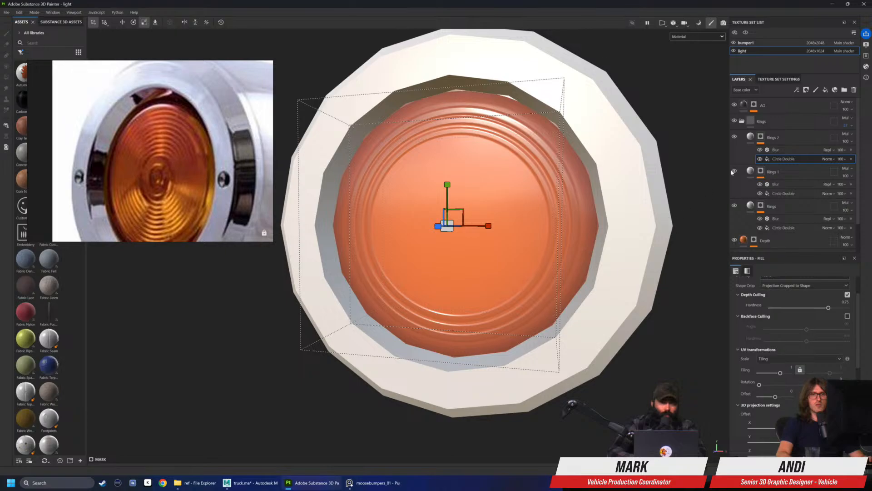
# Set the Circle Out Border Width of the original Rings layer's Circle Double fill to 0.05
pyautogui.scroll(-3, 739, 356)
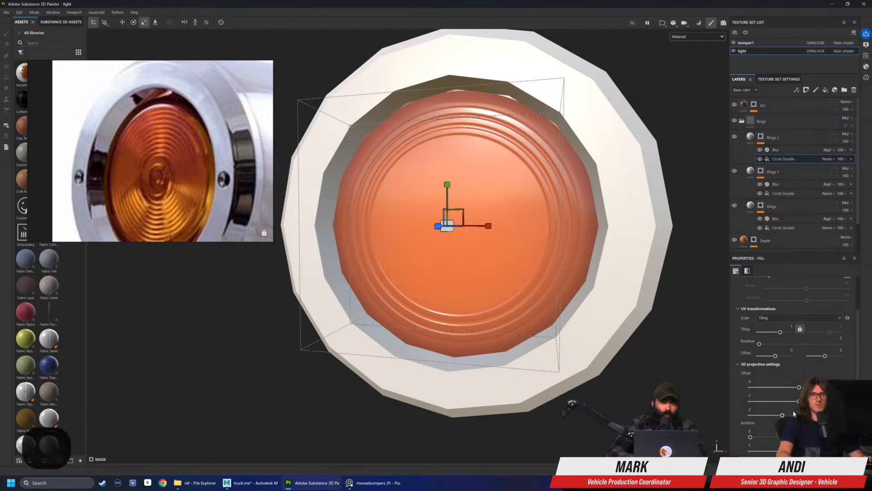
pyautogui.click(738, 365)
pyautogui.scroll(-4, 785, 374)
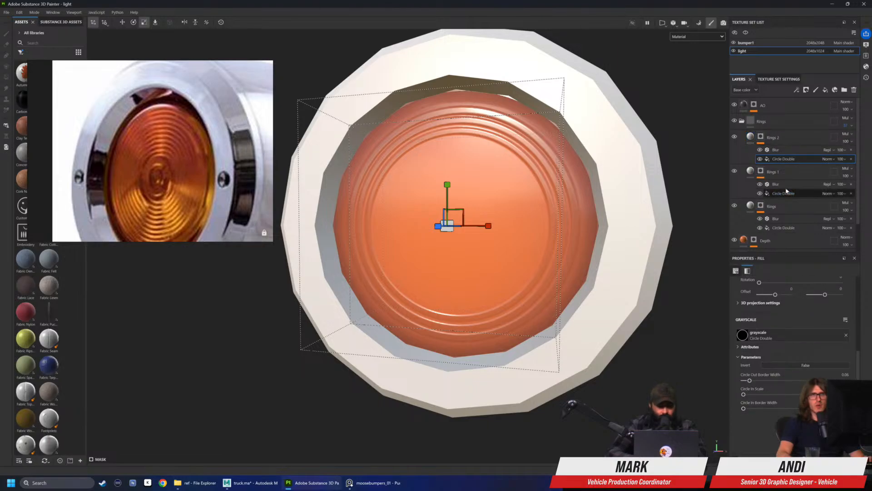
pyautogui.click(784, 229)
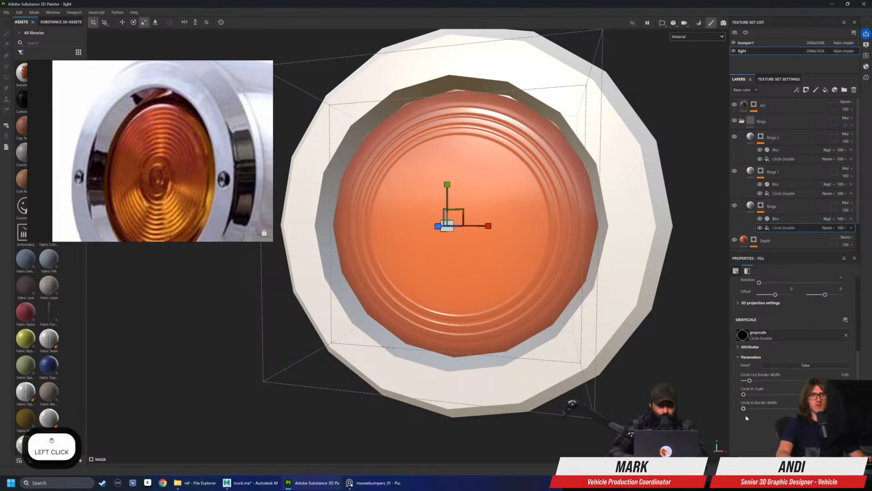
pyautogui.moveTo(751, 381); pyautogui.dragTo(749, 382)
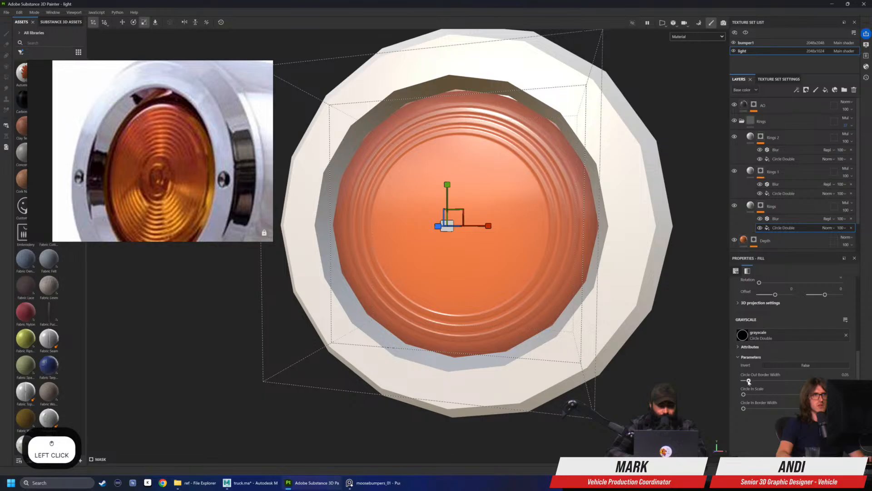
pyautogui.keyDown('alt'); pyautogui.moveTo(500, 259); pyautogui.dragTo(618, 295); pyautogui.keyUp('alt')
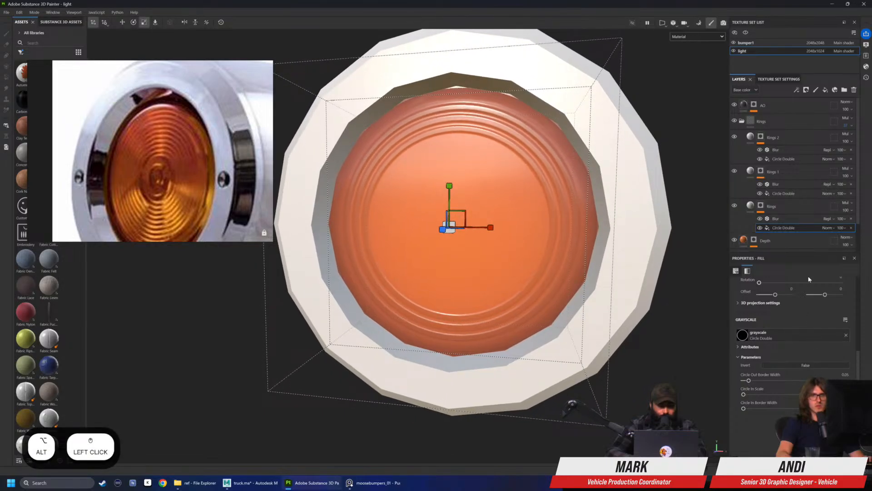
# Try to copy the original Rings layer's Circle Double fill onto the Rings 1 mask, and undo the paste
pyautogui.hotkey('ctrl', 'c')
pyautogui.click(779, 196)
pyautogui.click(779, 195)
pyautogui.hotkey('ctrl', 'v')
pyautogui.keyDown('alt'); pyautogui.moveTo(609, 185); pyautogui.dragTo(568, 194); pyautogui.keyUp('alt')
pyautogui.hotkey('ctrl', 'z')
pyautogui.keyDown('alt'); pyautogui.moveTo(629, 253); pyautogui.dragTo(614, 272); pyautogui.keyUp('alt')
# Examine the three concentric rings on the lens from farther away and at an angle
pyautogui.click(783, 158)
pyautogui.click(791, 138)
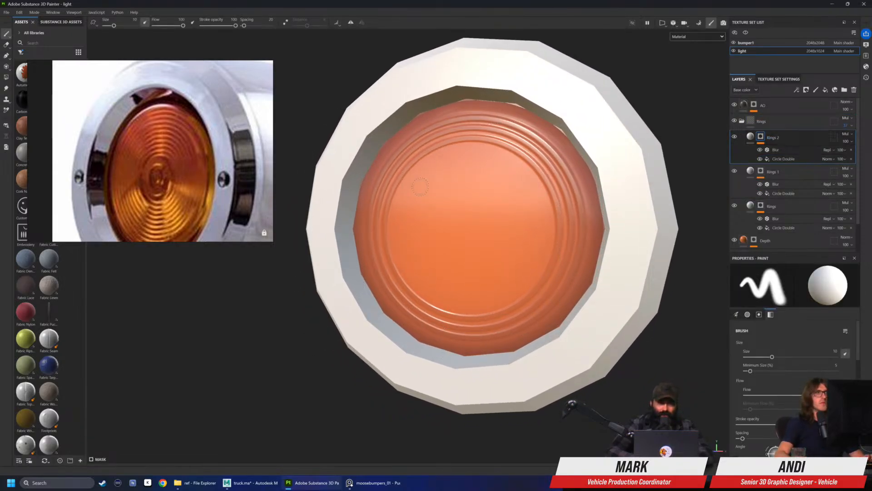
pyautogui.scroll(-3, 591, 195)
pyautogui.keyDown('alt'); pyautogui.moveTo(590, 196); pyautogui.dragTo(381, 212); pyautogui.keyUp('alt')
pyautogui.scroll(-3, 391, 214)
pyautogui.keyDown('alt'); pyautogui.moveTo(473, 230); pyautogui.dragTo(500, 230); pyautogui.keyUp('alt')
pyautogui.keyDown('shift'); pyautogui.moveTo(501, 230); pyautogui.dragTo(496, 227, button='right'); pyautogui.keyUp('shift')
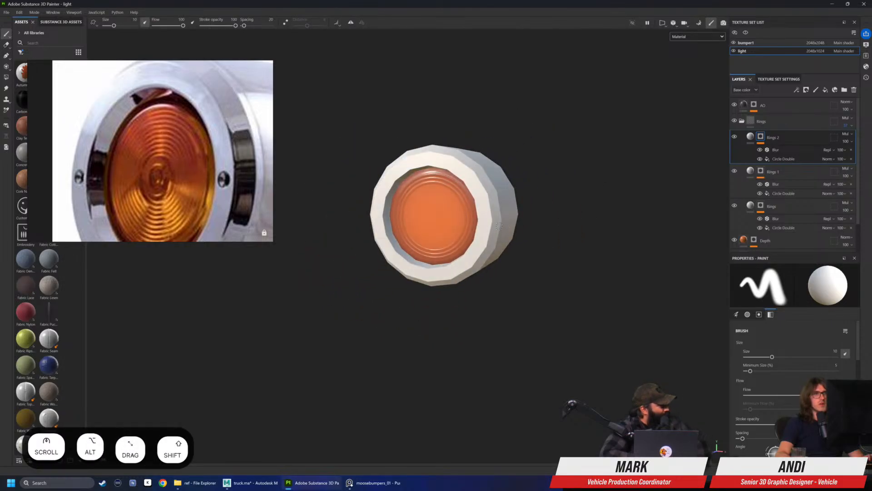
# Switch to Maya and check the marker light's position and size at the corner of the truck's front bumper
pyautogui.click(250, 482)
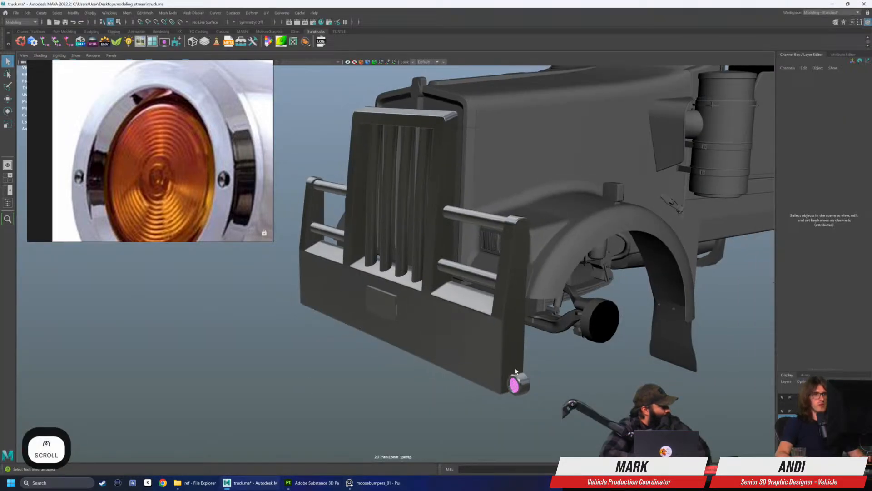
pyautogui.moveTo(515, 369); pyautogui.dragTo(519, 384)
pyautogui.keyDown('alt'); pyautogui.moveTo(302, 306); pyautogui.dragTo(312, 287); pyautogui.keyUp('alt')
pyautogui.click(194, 323)
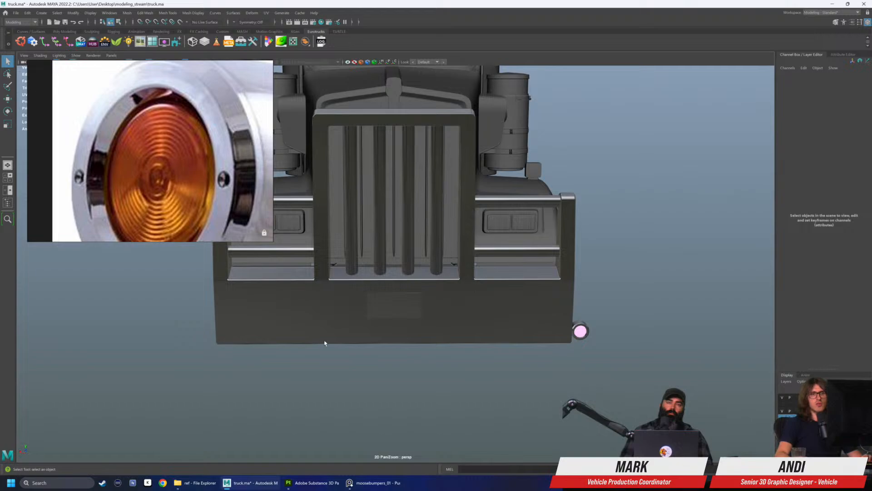
pyautogui.click(578, 332)
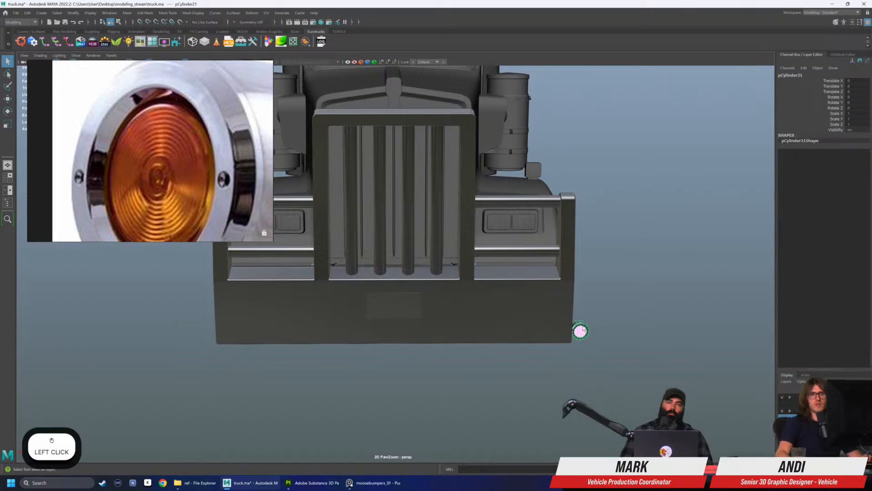
pyautogui.moveTo(164, 318); pyautogui.dragTo(198, 328)
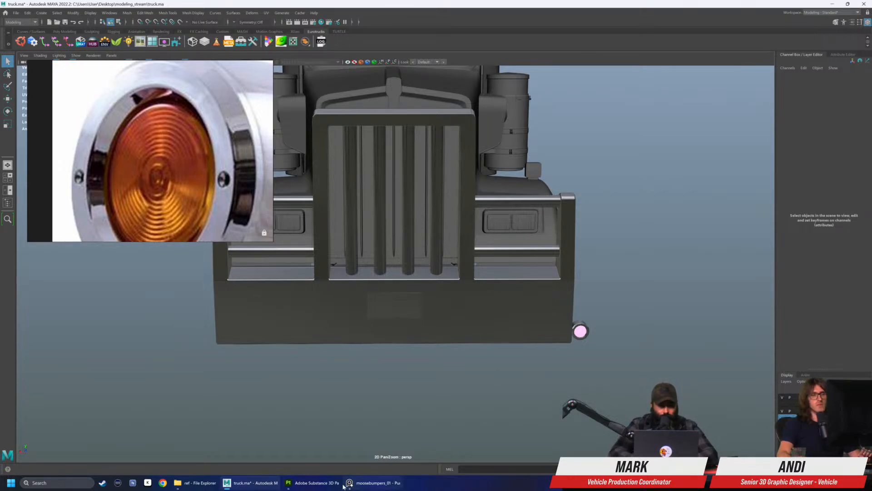
# Return to Substance 3D Painter, duplicate the Rings 2 layer and scale down the copy's Circle Double projection to form a fourth ring
pyautogui.click(314, 482)
pyautogui.keyDown('alt'); pyautogui.moveTo(414, 305); pyautogui.dragTo(403, 308); pyautogui.keyUp('alt')
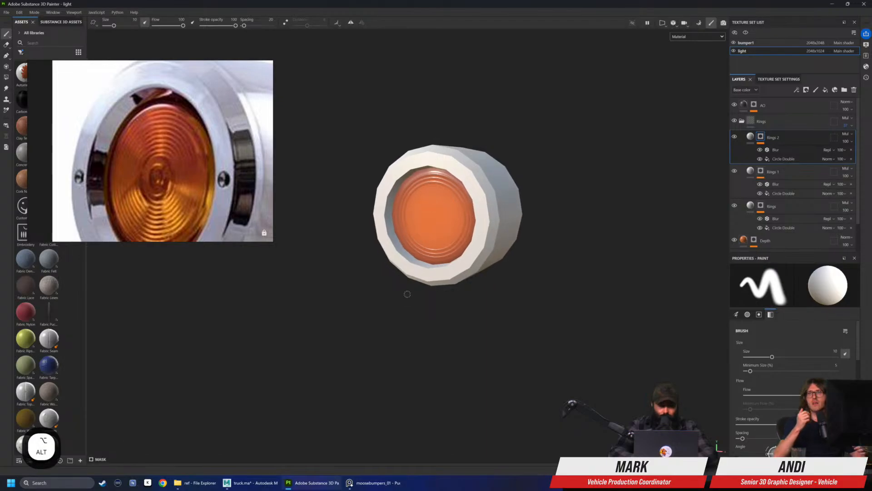
pyautogui.scroll(3, 407, 294)
pyautogui.keyDown('alt'); pyautogui.moveTo(405, 197); pyautogui.dragTo(427, 187); pyautogui.keyUp('alt')
pyautogui.keyDown('alt'); pyautogui.moveTo(792, 136); pyautogui.dragTo(791, 130); pyautogui.keyUp('alt')
pyautogui.click(784, 159)
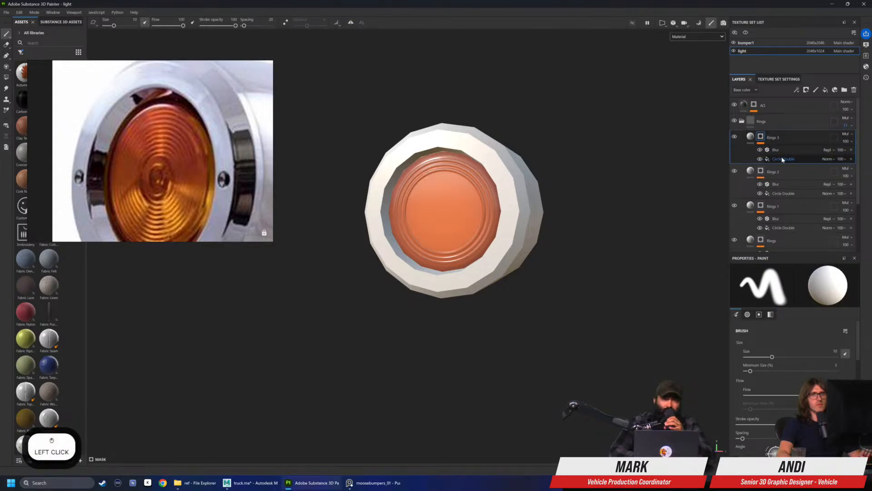
pyautogui.scroll(4, 417, 224)
pyautogui.press('r')
pyautogui.moveTo(414, 234); pyautogui.dragTo(391, 246)
pyautogui.keyDown('alt'); pyautogui.moveTo(439, 195); pyautogui.dragTo(439, 200, button='middle'); pyautogui.keyUp('alt')
pyautogui.keyDown('alt'); pyautogui.moveTo(439, 200); pyautogui.dragTo(416, 187); pyautogui.keyUp('alt')
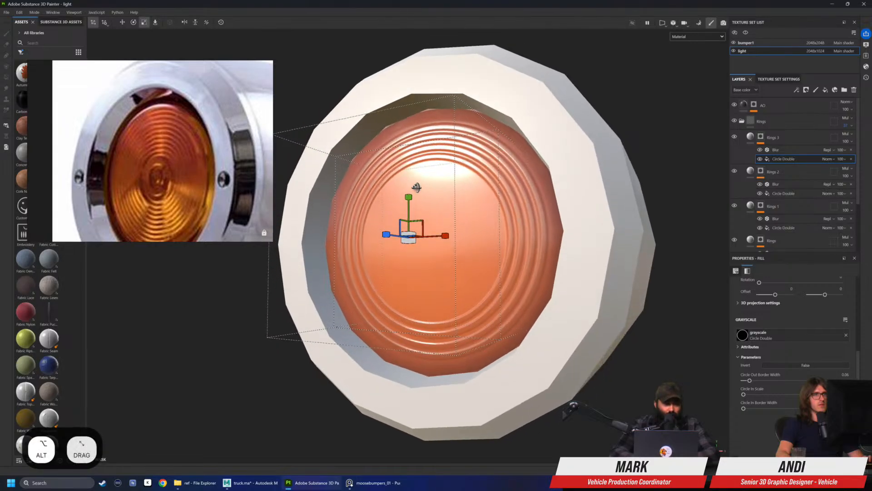
pyautogui.moveTo(410, 239)
pyautogui.mouseDown()
pyautogui.moveTo(493, 242)
pyautogui.moveTo(495, 230)
pyautogui.moveTo(485, 263)
pyautogui.moveTo(591, 247)
pyautogui.moveTo(577, 249)
pyautogui.mouseUp()
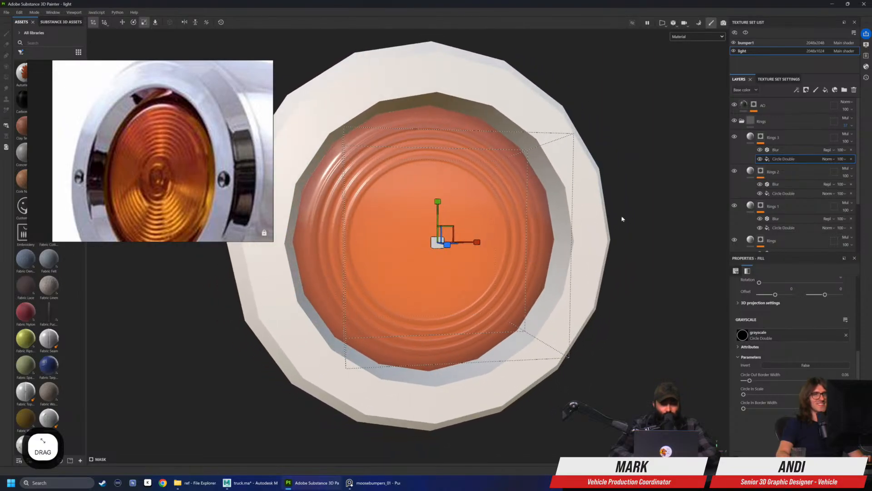
# Duplicate the Rings 3 layer and scale down the copy's Circle Double projection to form a fifth concentric ring
pyautogui.click(781, 138)
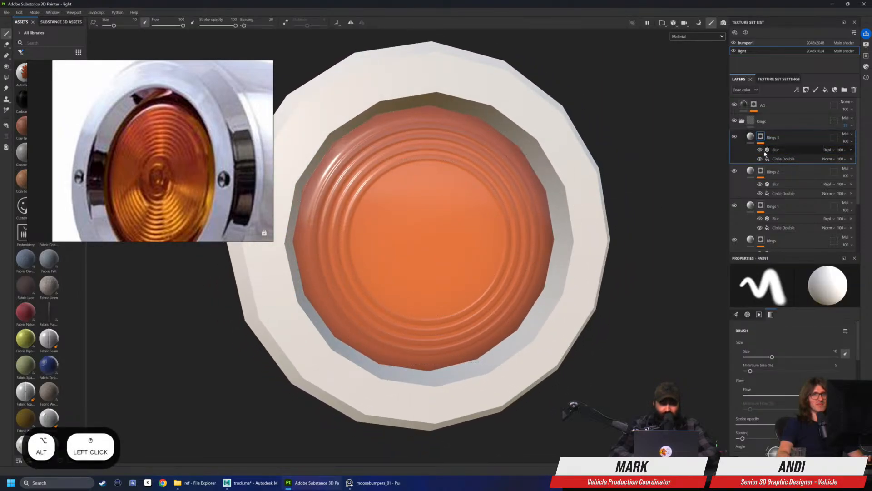
pyautogui.keyDown('alt'); pyautogui.moveTo(785, 140); pyautogui.dragTo(787, 130); pyautogui.keyUp('alt')
pyautogui.click(790, 159)
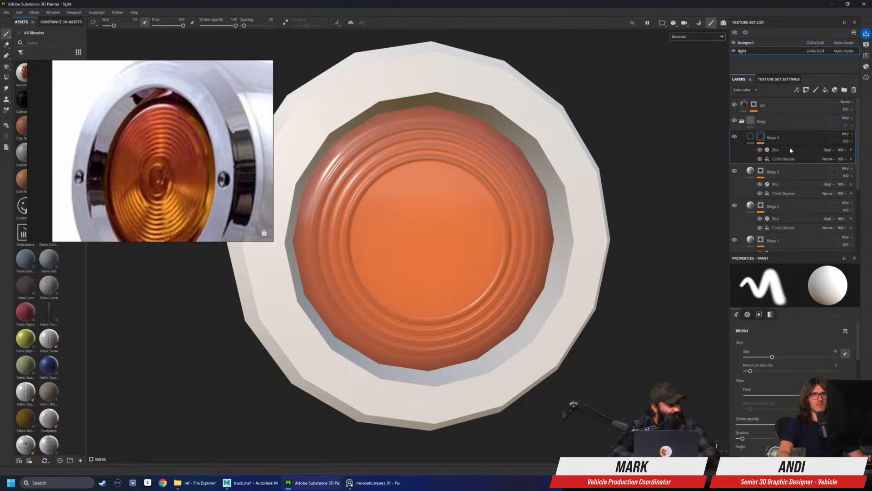
pyautogui.press('r')
pyautogui.keyDown('alt'); pyautogui.moveTo(430, 248); pyautogui.dragTo(406, 248); pyautogui.keyUp('alt')
pyautogui.keyDown('alt'); pyautogui.moveTo(400, 245); pyautogui.dragTo(359, 243); pyautogui.keyUp('alt')
pyautogui.click(427, 250)
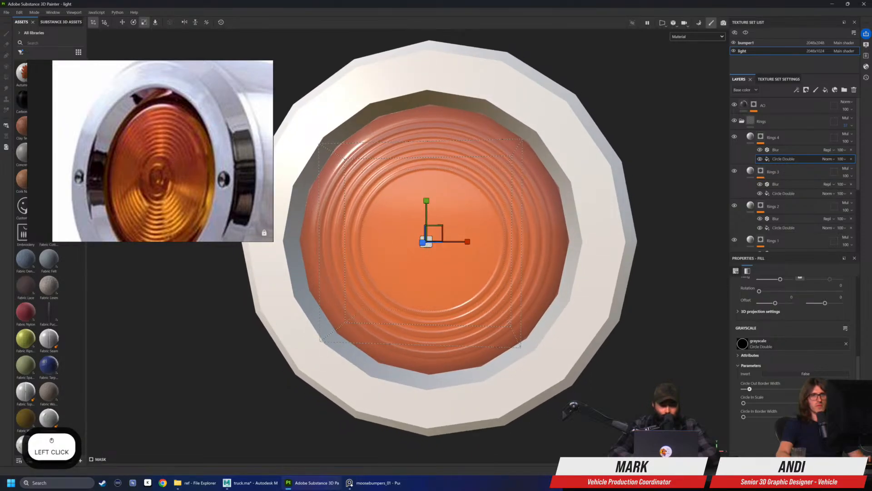
pyautogui.press('Return')
# Examine the lens's ring relief and highlights from several angles and distances, with the Rings 4 fill content selected
pyautogui.press('q')
pyautogui.click(752, 137)
pyautogui.scroll(-5, 657, 206)
pyautogui.keyDown('alt'); pyautogui.moveTo(656, 206); pyautogui.dragTo(477, 200); pyautogui.keyUp('alt')
pyautogui.moveTo(477, 201)
pyautogui.keyDown('alt'); pyautogui.mouseDown(button='right')
pyautogui.moveTo(395, 220)
pyautogui.moveTo(540, 203)
pyautogui.moveTo(521, 202)
pyautogui.moveTo(527, 198)
pyautogui.mouseUp(button='right'); pyautogui.keyUp('alt')
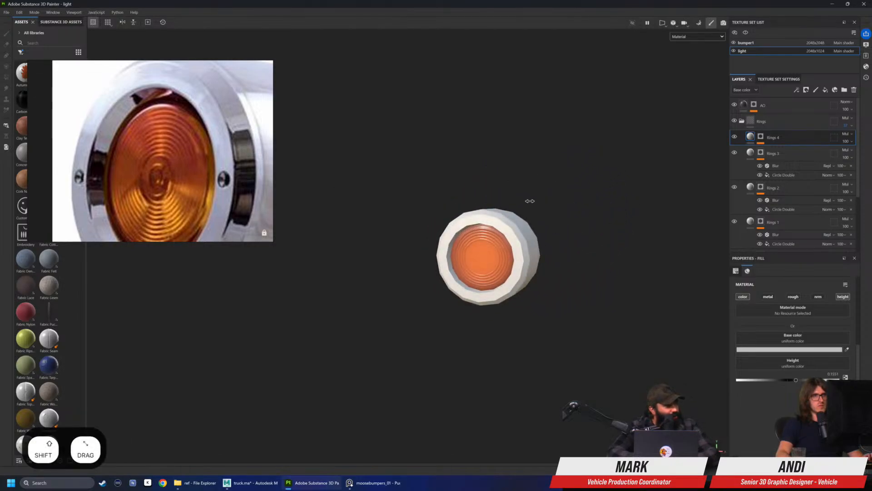
pyautogui.scroll(4, 576, 218)
pyautogui.keyDown('alt'); pyautogui.moveTo(575, 218); pyautogui.dragTo(547, 236); pyautogui.keyUp('alt')
pyautogui.scroll(-4, 474, 239)
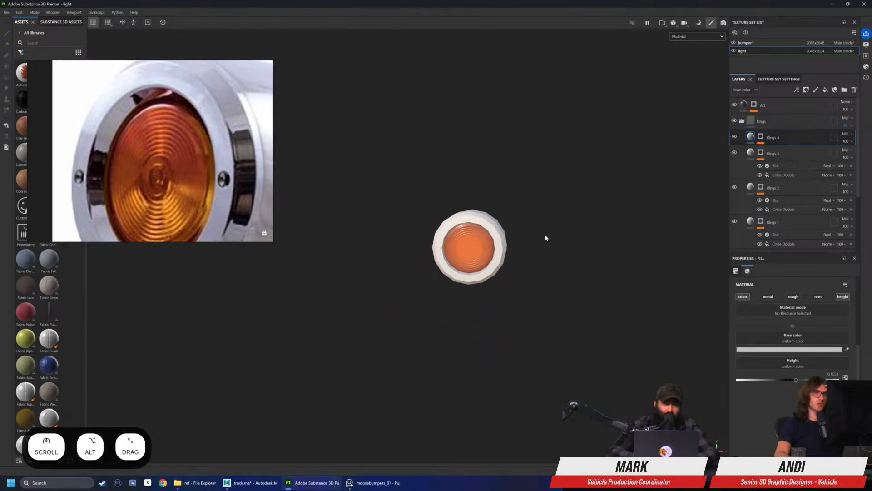
pyautogui.scroll(-2, 547, 238)
pyautogui.keyDown('alt'); pyautogui.moveTo(432, 256); pyautogui.dragTo(482, 232, button='middle'); pyautogui.keyUp('alt')
pyautogui.keyDown('alt'); pyautogui.moveTo(481, 231); pyautogui.dragTo(409, 266); pyautogui.keyUp('alt')
pyautogui.scroll(3, 491, 231)
pyautogui.scroll(-3, 448, 248)
pyautogui.keyDown('alt'); pyautogui.moveTo(563, 206); pyautogui.dragTo(409, 257); pyautogui.keyUp('alt')
pyautogui.scroll(-3, 508, 252)
pyautogui.scroll(-2, 418, 261)
pyautogui.keyDown('alt'); pyautogui.moveTo(509, 273); pyautogui.dragTo(486, 272); pyautogui.keyUp('alt')
pyautogui.keyDown('alt'); pyautogui.moveTo(485, 272); pyautogui.dragTo(461, 306, button='middle'); pyautogui.keyUp('alt')
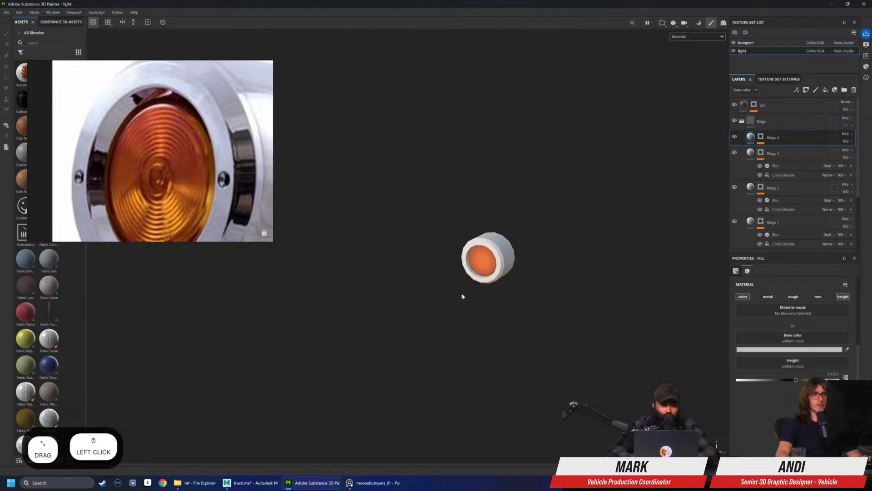
pyautogui.scroll(3, 473, 289)
pyautogui.moveTo(487, 280)
pyautogui.keyDown('alt'); pyautogui.mouseDown()
pyautogui.moveTo(469, 289)
pyautogui.moveTo(563, 286)
pyautogui.moveTo(494, 274)
pyautogui.mouseUp(); pyautogui.keyUp('alt')
pyautogui.scroll(1, 465, 301)
pyautogui.scroll(3, 470, 286)
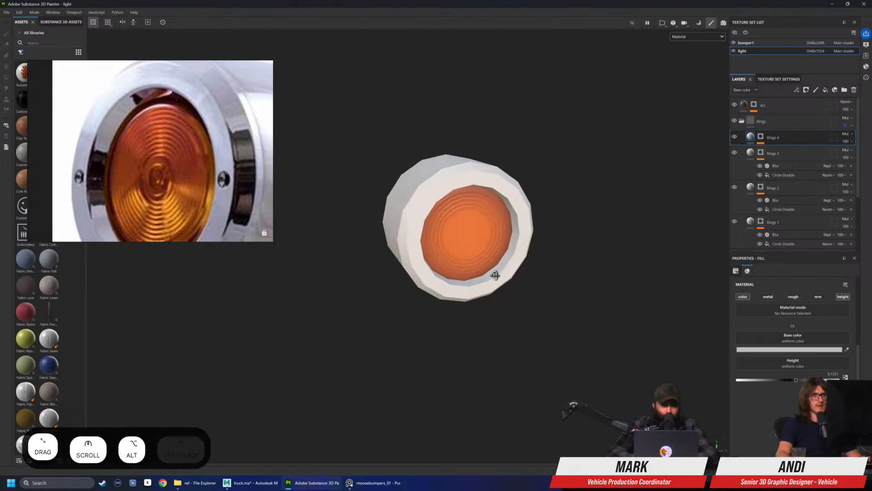
# Duplicate the Rings 4 layer and scale down the copy's Circle Double projection to form a sixth concentric ring
pyautogui.click(761, 136)
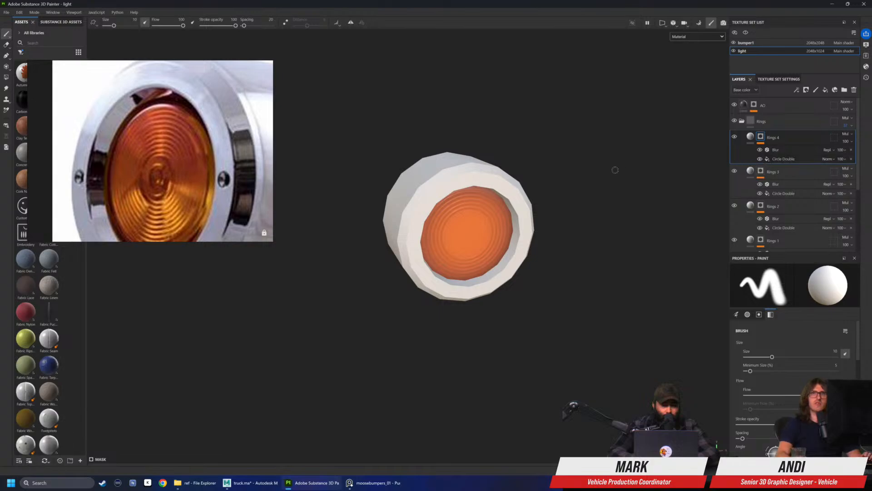
pyautogui.keyDown('alt'); pyautogui.moveTo(778, 138); pyautogui.dragTo(785, 133); pyautogui.keyUp('alt')
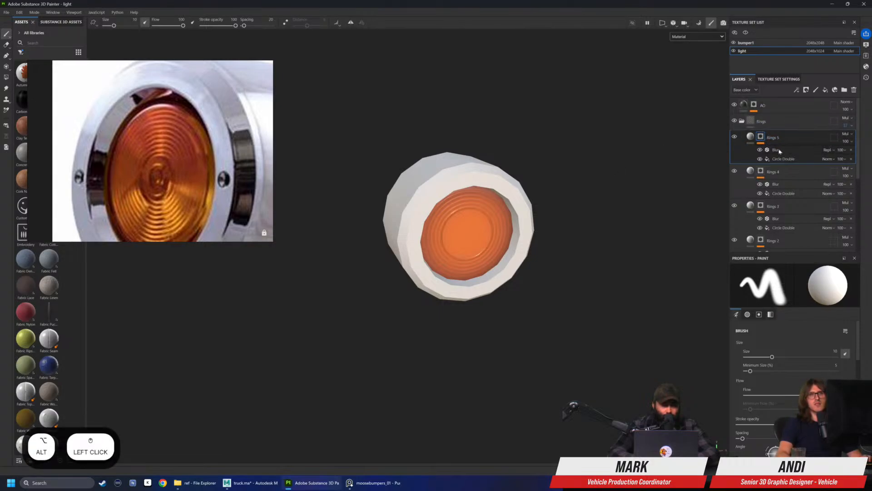
pyautogui.click(783, 159)
pyautogui.scroll(1, 574, 210)
pyautogui.keyDown('alt'); pyautogui.moveTo(574, 210); pyautogui.dragTo(543, 200); pyautogui.keyUp('alt')
pyautogui.press('r')
pyautogui.scroll(3, 491, 248)
pyautogui.scroll(3, 431, 231)
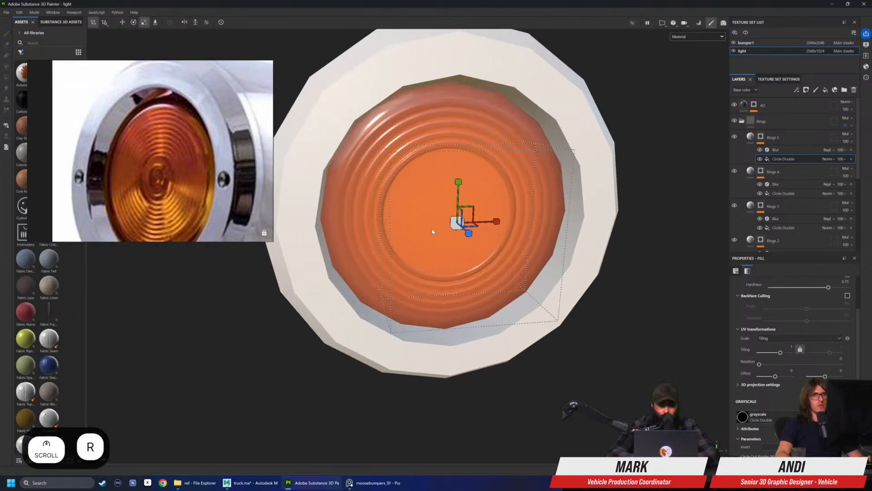
pyautogui.moveTo(456, 226); pyautogui.dragTo(477, 234)
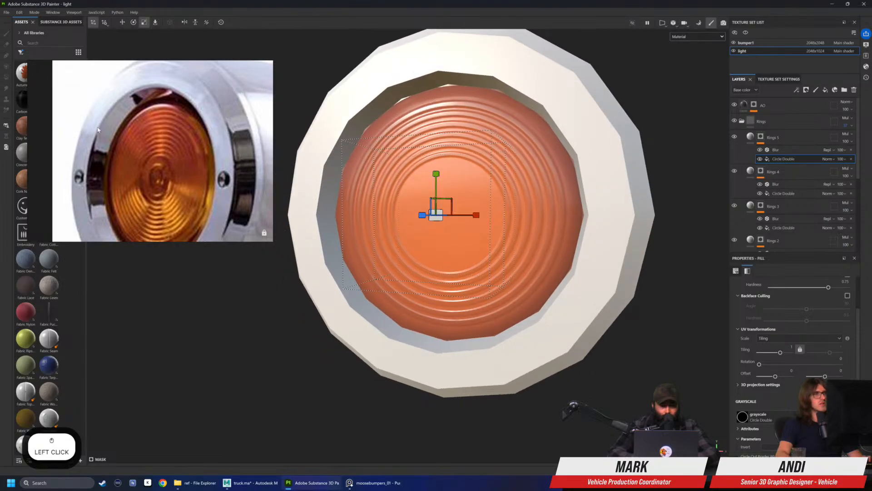
pyautogui.moveTo(537, 214)
pyautogui.keyDown('alt'); pyautogui.mouseDown()
pyautogui.moveTo(530, 210)
pyautogui.moveTo(544, 212)
pyautogui.mouseUp(); pyautogui.keyUp('alt')
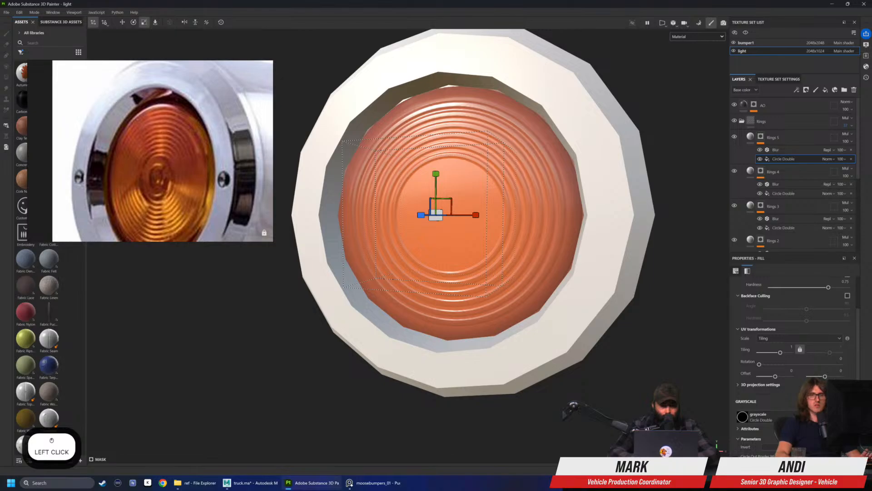
# Set the Circle Out Border Width of the Rings 5 Circle Double fill to 0.08
pyautogui.scroll(-2, 763, 391)
pyautogui.click(750, 421)
pyautogui.press('Right')
pyautogui.press('BackSpace')
pyautogui.write('8')
pyautogui.press('Return')
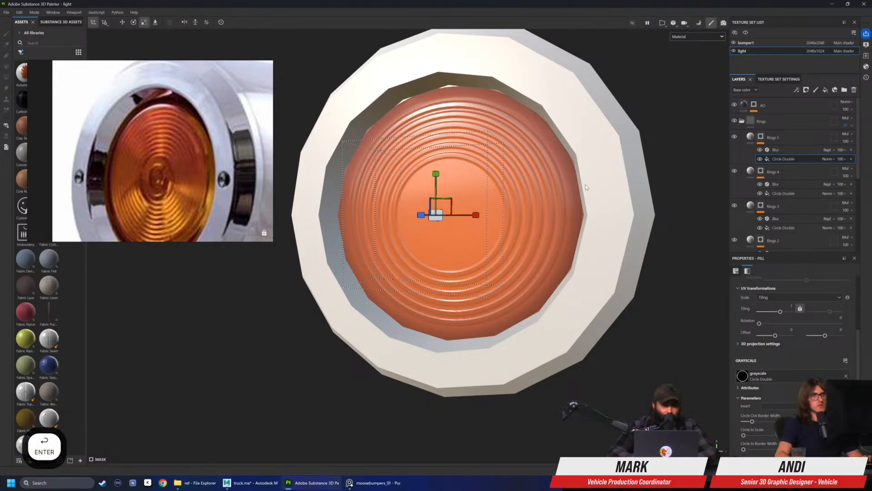
# Fine-tune the scale of the Rings 5 Circle Double projection to even out the spacing of the innermost ring
pyautogui.press('r')
pyautogui.click(435, 221)
pyautogui.moveTo(435, 220); pyautogui.dragTo(435, 219)
pyautogui.keyDown('alt'); pyautogui.moveTo(531, 201); pyautogui.dragTo(535, 200); pyautogui.keyUp('alt')
pyautogui.press('r')
pyautogui.click(434, 215)
pyautogui.scroll(-3, 477, 186)
pyautogui.keyDown('alt'); pyautogui.moveTo(490, 178); pyautogui.dragTo(542, 181); pyautogui.keyUp('alt')
# Compare the lens rings from several angles with a close-up of the lens center in the reference photo
pyautogui.click(773, 138)
pyautogui.scroll(4, 148, 192)
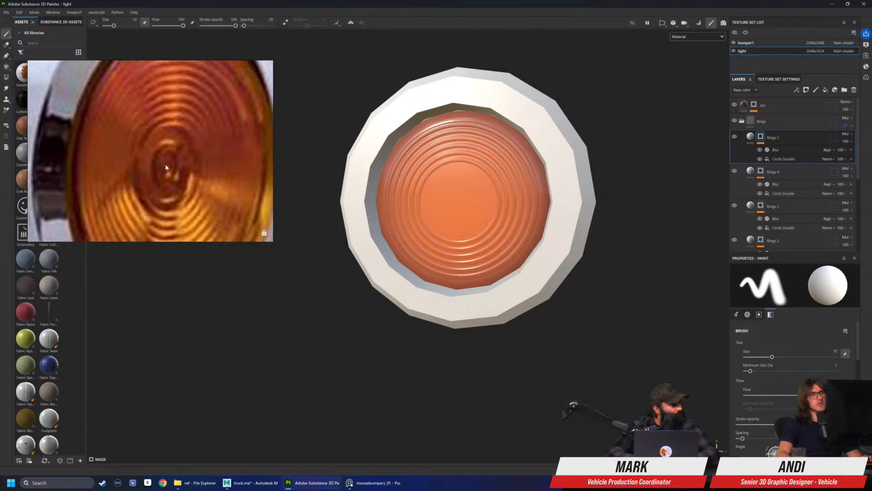
pyautogui.scroll(-4, 166, 167)
pyautogui.keyDown('alt'); pyautogui.moveTo(448, 196); pyautogui.dragTo(582, 188); pyautogui.keyUp('alt')
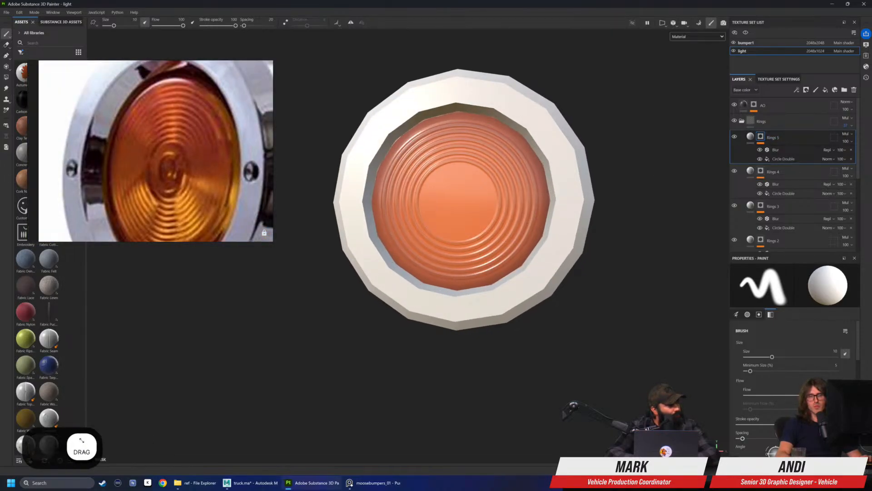
pyautogui.click(784, 158)
pyautogui.keyDown('alt'); pyautogui.moveTo(477, 215); pyautogui.dragTo(542, 227); pyautogui.keyUp('alt')
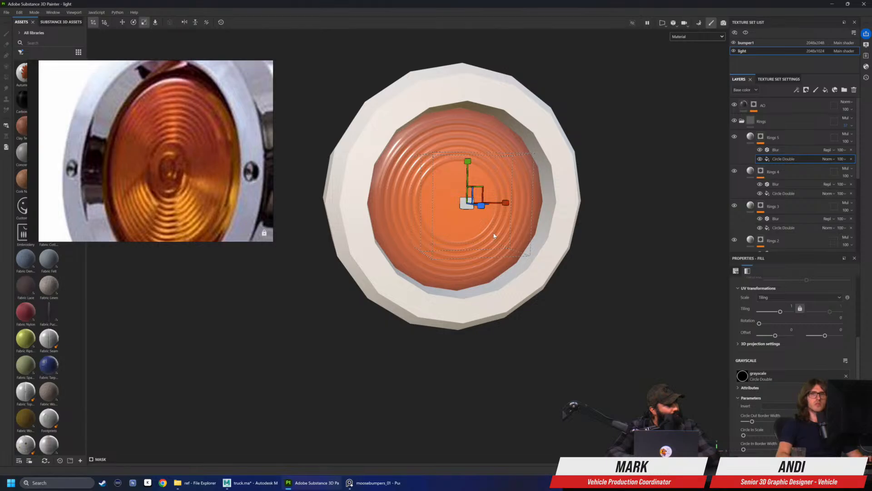
pyautogui.scroll(-2, 549, 141)
pyautogui.moveTo(549, 138)
pyautogui.keyDown('alt'); pyautogui.mouseDown()
pyautogui.moveTo(526, 140)
pyautogui.moveTo(509, 167)
pyautogui.moveTo(458, 177)
pyautogui.mouseUp(); pyautogui.keyUp('alt')
pyautogui.scroll(4, 508, 170)
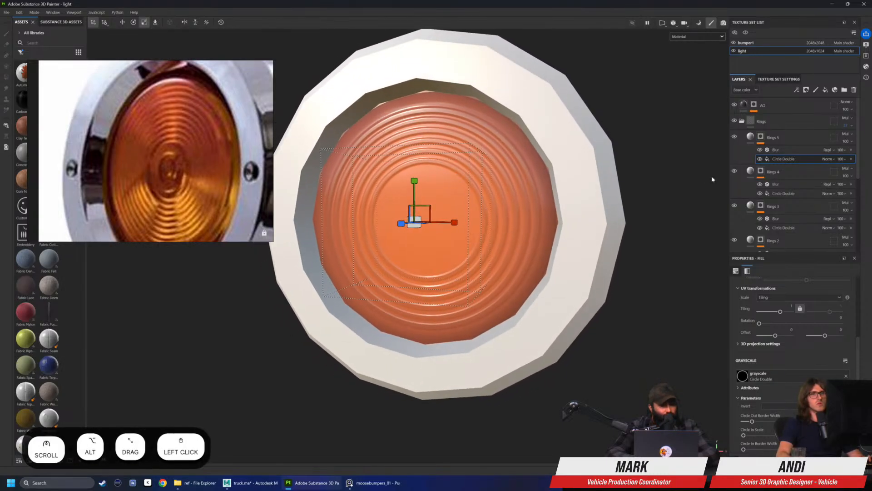
# Duplicate the Rings 5 layer and scale down the copy's Circle Double projection to form a seventh concentric ring
pyautogui.click(789, 139)
pyautogui.keyDown('alt'); pyautogui.moveTo(784, 138); pyautogui.dragTo(785, 132); pyautogui.keyUp('alt')
pyautogui.click(784, 158)
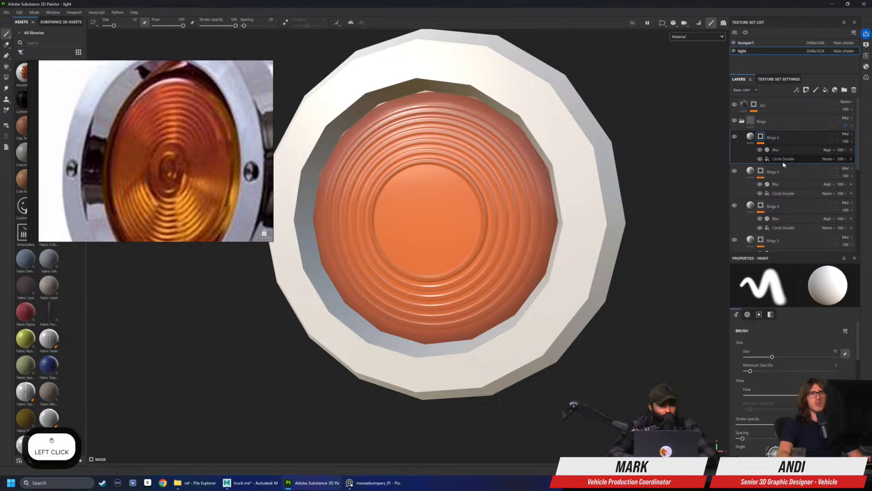
pyautogui.press('r')
pyautogui.moveTo(416, 230); pyautogui.dragTo(385, 231)
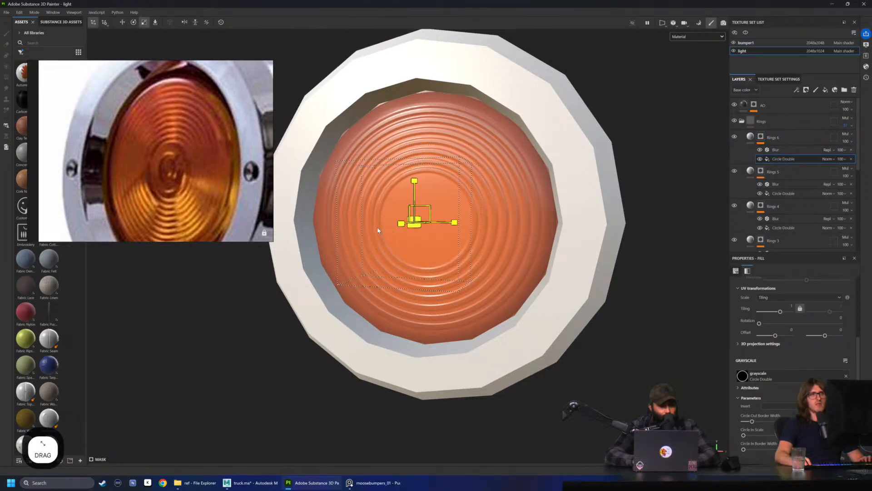
pyautogui.keyDown('alt'); pyautogui.moveTo(467, 208); pyautogui.dragTo(390, 233, button='right'); pyautogui.keyUp('alt')
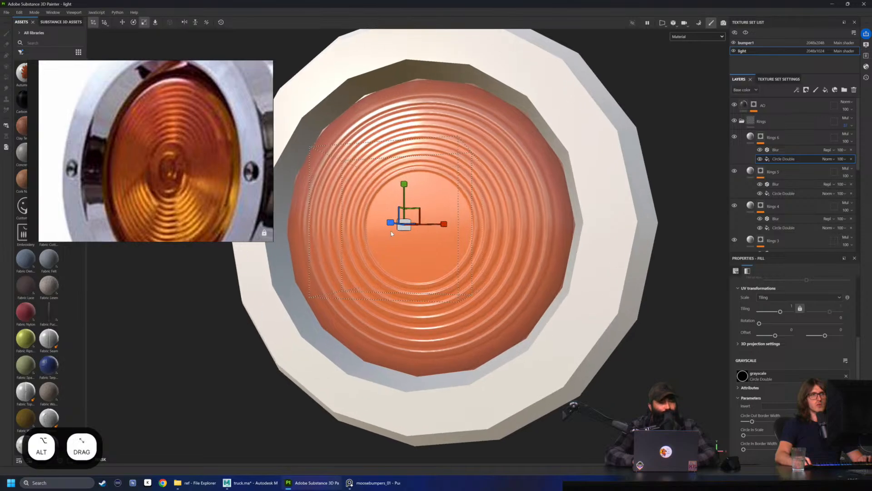
pyautogui.click(405, 231)
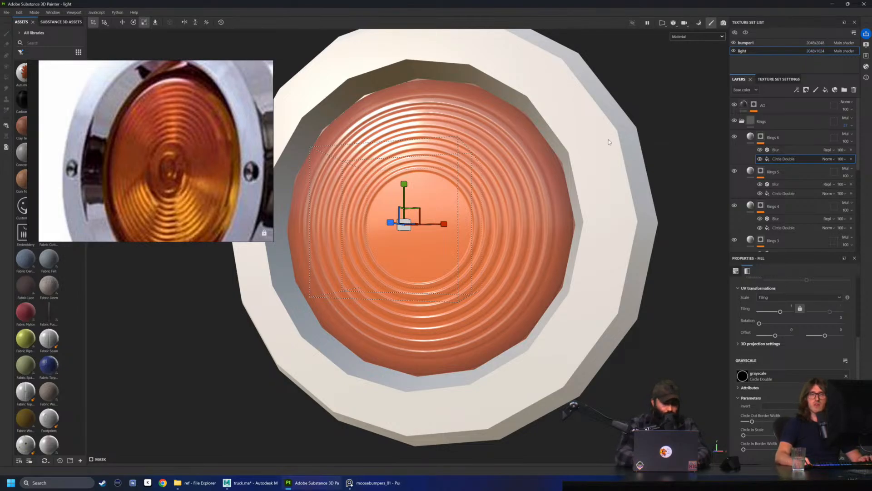
# Reduce the light texture set's size to 256 by 128
pyautogui.click(789, 80)
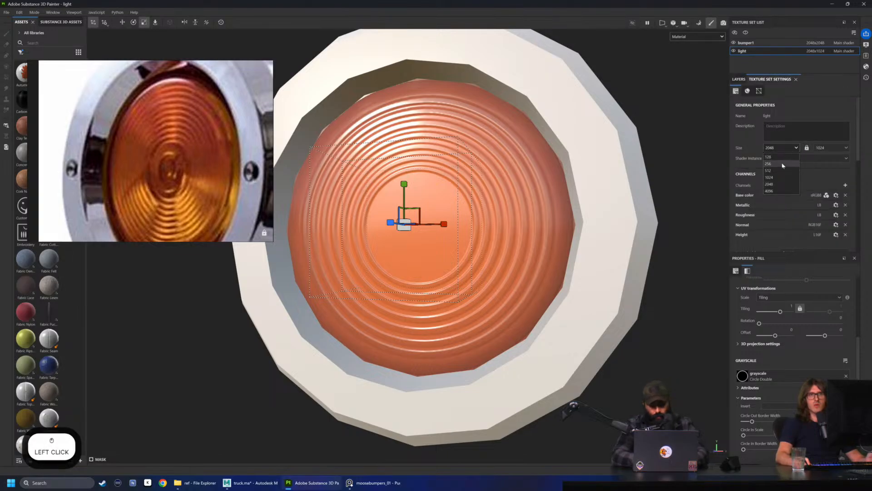
pyautogui.click(773, 163)
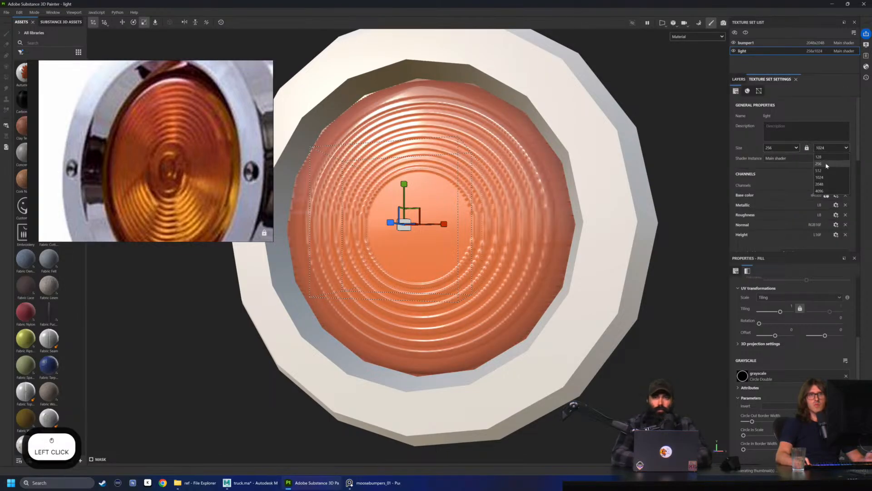
pyautogui.click(822, 156)
pyautogui.scroll(-4, 636, 123)
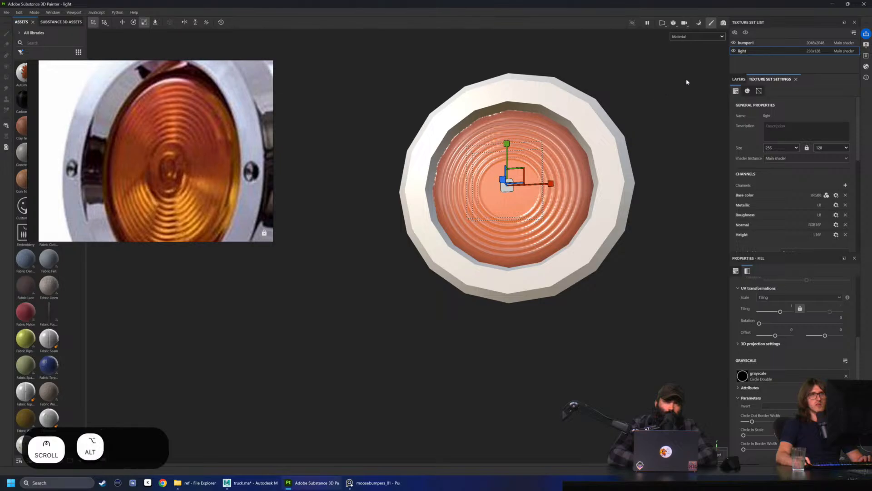
# Inspect the low-resolution lens rings from near and far, with the bumper1 texture set selected
pyautogui.click(743, 44)
pyautogui.scroll(-4, 631, 111)
pyautogui.moveTo(409, 132)
pyautogui.keyDown('alt'); pyautogui.mouseDown()
pyautogui.moveTo(356, 138)
pyautogui.moveTo(374, 178)
pyautogui.moveTo(411, 155)
pyautogui.moveTo(495, 175)
pyautogui.moveTo(530, 208)
pyautogui.moveTo(510, 193)
pyautogui.mouseUp(); pyautogui.keyUp('alt')
pyautogui.scroll(3, 475, 159)
pyautogui.scroll(2, 474, 158)
pyautogui.scroll(3, 510, 193)
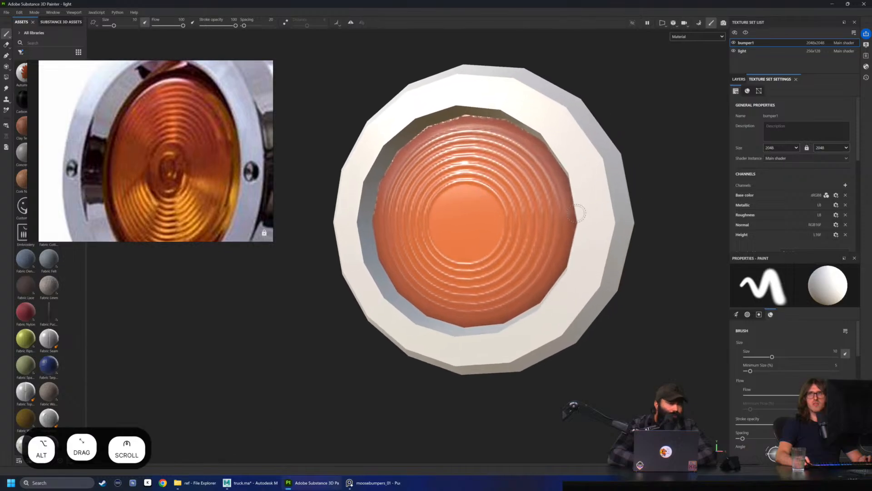
pyautogui.scroll(-8, 551, 236)
pyautogui.keyDown('alt'); pyautogui.moveTo(551, 236); pyautogui.dragTo(607, 224); pyautogui.keyUp('alt')
pyautogui.scroll(1, 549, 224)
pyautogui.moveTo(607, 225)
pyautogui.keyDown('shift'); pyautogui.mouseDown(button='right')
pyautogui.moveTo(560, 224)
pyautogui.moveTo(600, 223)
pyautogui.mouseUp(button='right'); pyautogui.keyUp('shift')
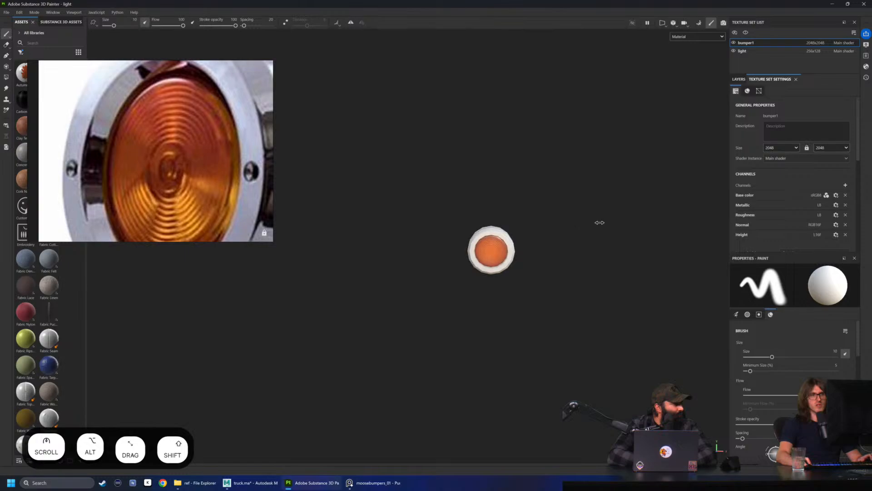
pyautogui.scroll(5, 547, 224)
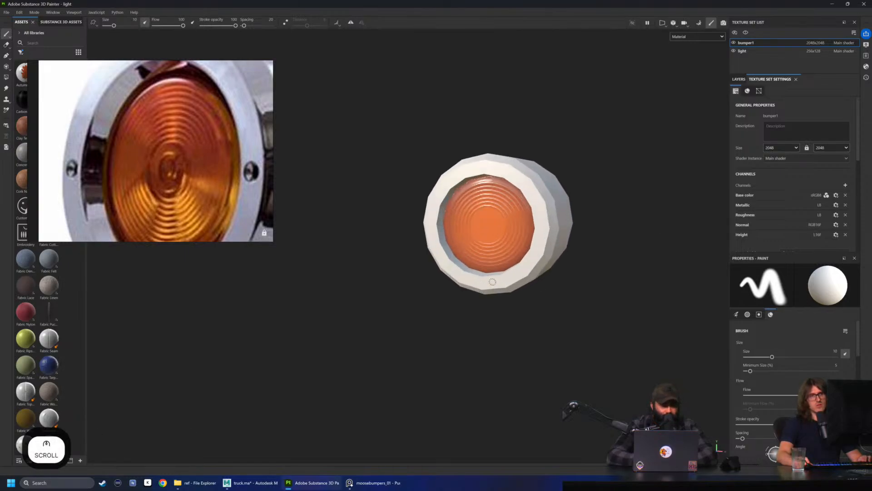
# Restore the light texture set's size to 2048 by 1024
pyautogui.click(785, 149)
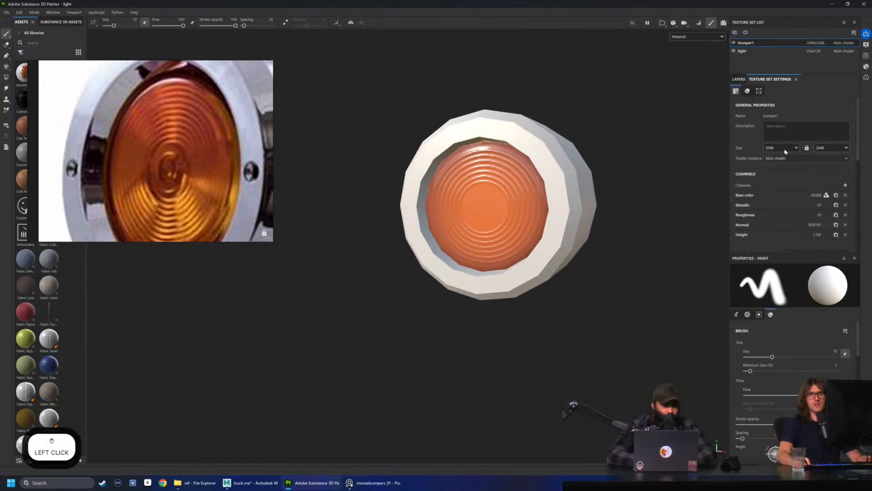
pyautogui.click(774, 53)
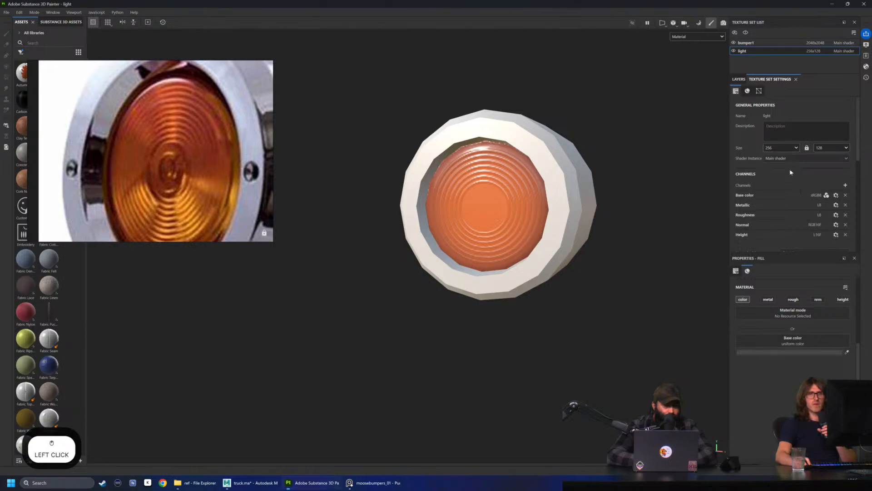
pyautogui.click(819, 178)
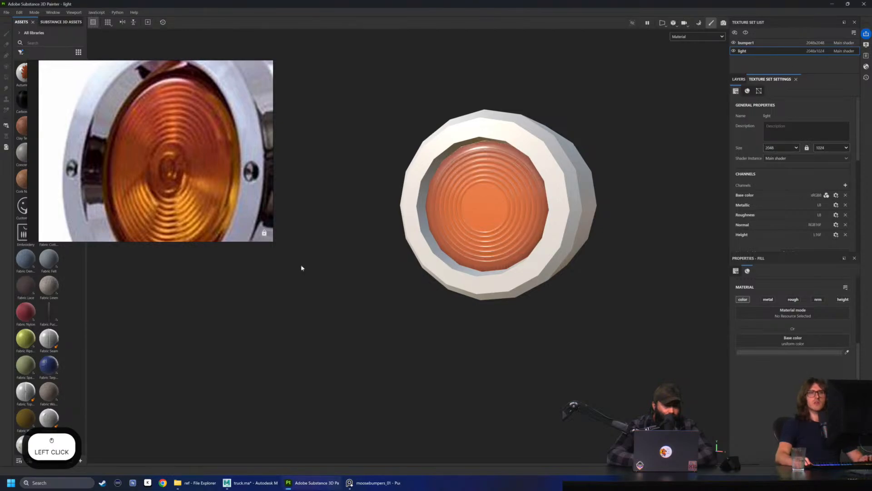
pyautogui.scroll(3, 302, 267)
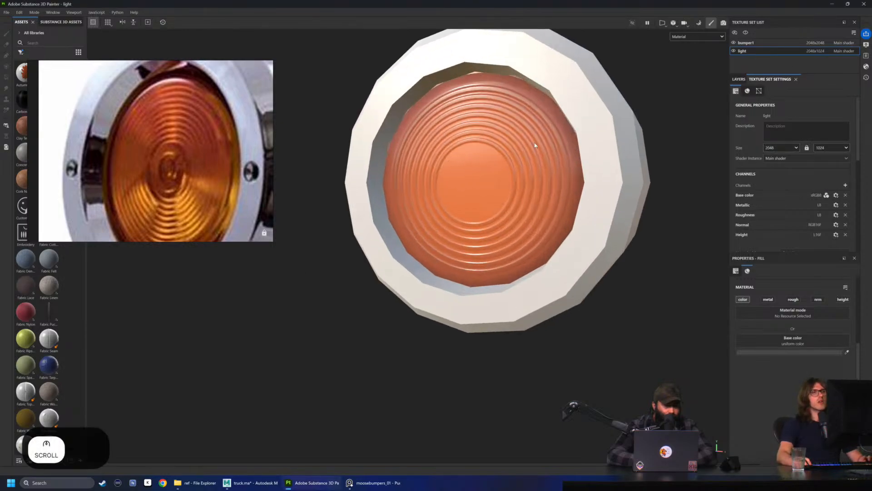
# Set the Circle Out Border Width of the Rings 6 Circle Double fill to 0.09
pyautogui.click(733, 79)
pyautogui.click(789, 162)
pyautogui.scroll(2, 706, 321)
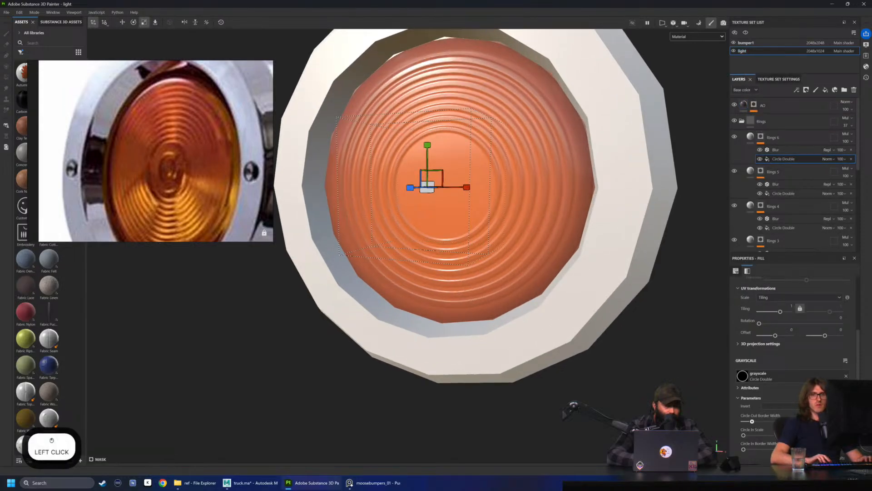
pyautogui.write('9')
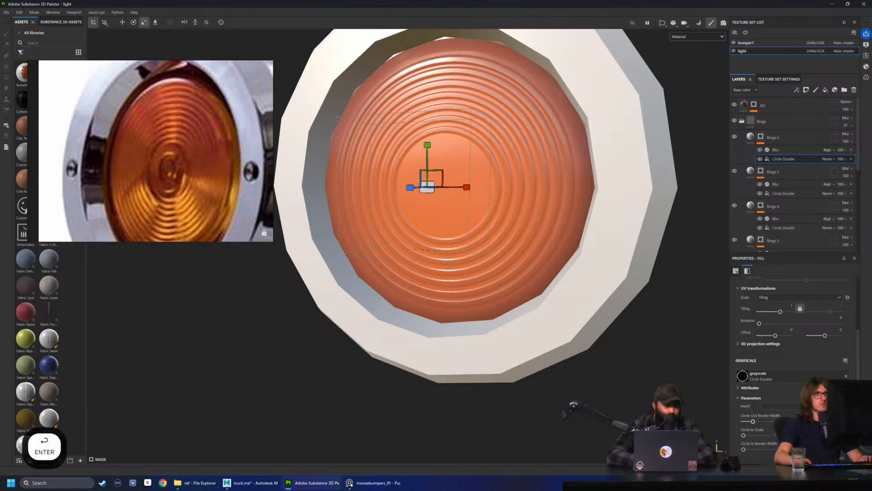
# Duplicate the Rings 6 layer and scale down the copy's Circle Double projection to form an eighth concentric ring
pyautogui.keyDown('alt'); pyautogui.moveTo(541, 282); pyautogui.dragTo(563, 279); pyautogui.keyUp('alt')
pyautogui.click(783, 138)
pyautogui.keyDown('alt'); pyautogui.moveTo(784, 138); pyautogui.dragTo(789, 129); pyautogui.keyUp('alt')
pyautogui.click(783, 159)
pyautogui.press('r')
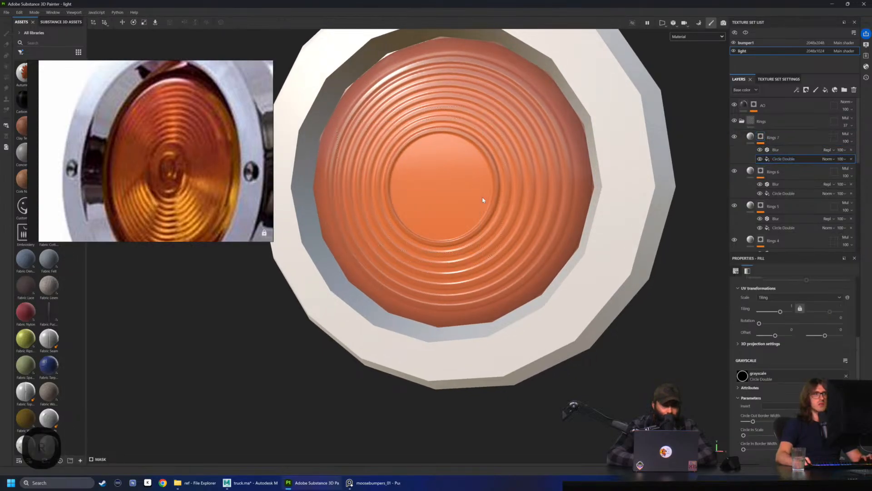
pyautogui.moveTo(425, 196); pyautogui.dragTo(393, 196)
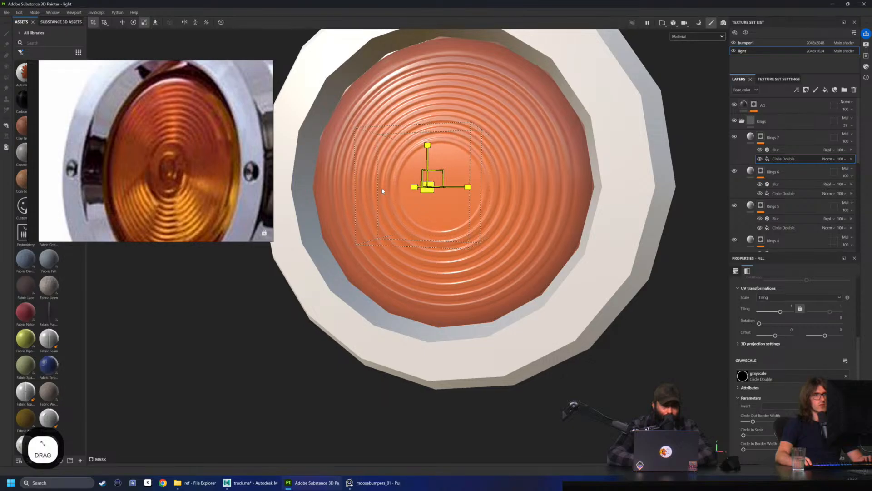
pyautogui.keyDown('alt'); pyautogui.moveTo(540, 289); pyautogui.dragTo(439, 185); pyautogui.keyUp('alt')
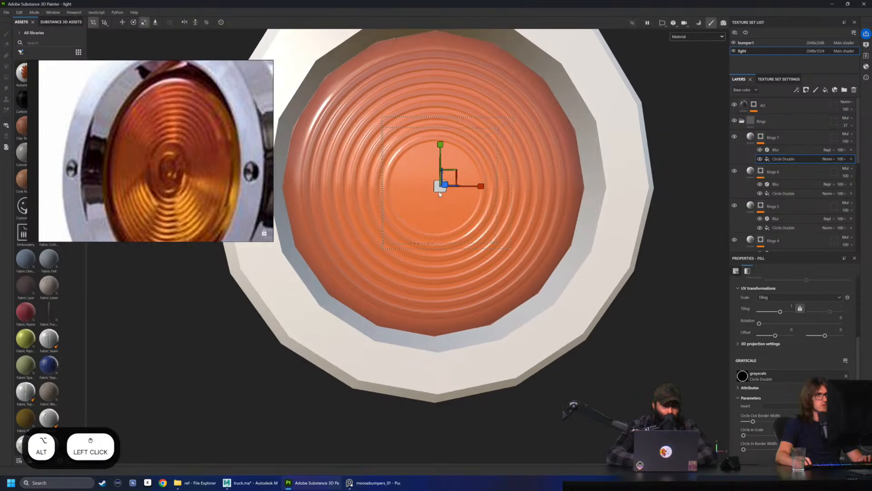
pyautogui.click(439, 187)
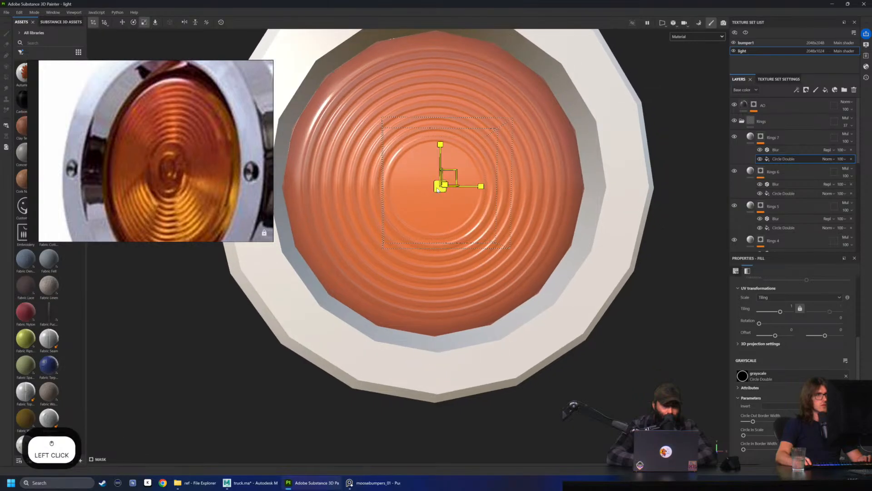
# Set the Circle Out Border Width of the Rings 7 Circle Double fill to 0.1 and collapse the Rings folder
pyautogui.press('BackSpace')
pyautogui.write('1')
pyautogui.press('Return')
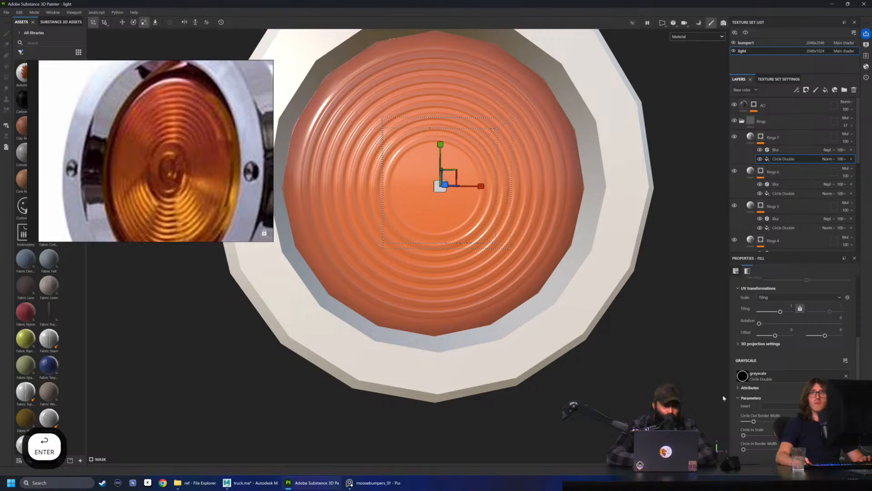
pyautogui.keyDown('alt'); pyautogui.moveTo(358, 247); pyautogui.dragTo(353, 239); pyautogui.keyUp('alt')
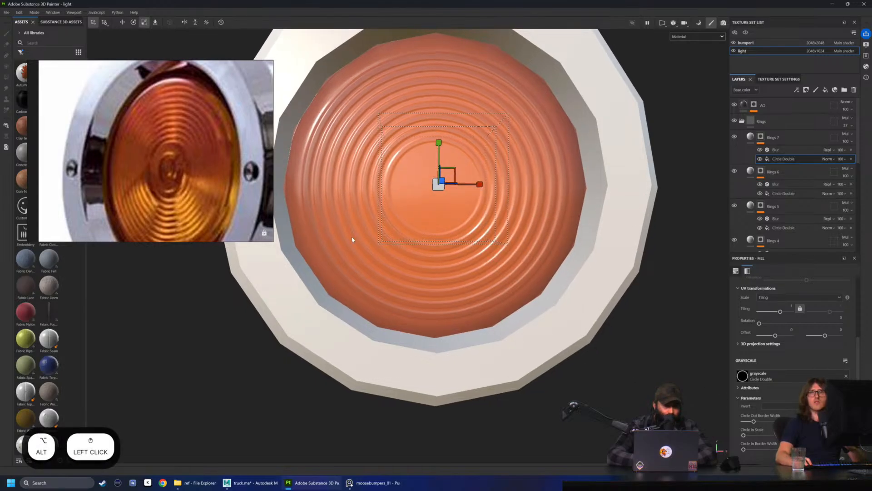
pyautogui.click(752, 137)
pyautogui.click(742, 121)
# Compare the lens with the Rings folder hidden and shown, viewing the light from a distance and several angles
pyautogui.scroll(-5, 407, 166)
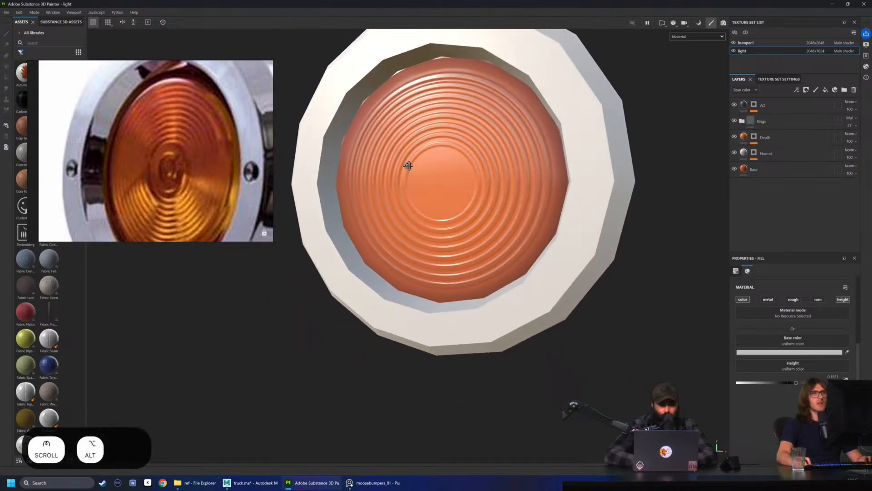
pyautogui.keyDown('alt'); pyautogui.moveTo(464, 159); pyautogui.dragTo(402, 187); pyautogui.keyUp('alt')
pyautogui.click(735, 120)
pyautogui.click(734, 121)
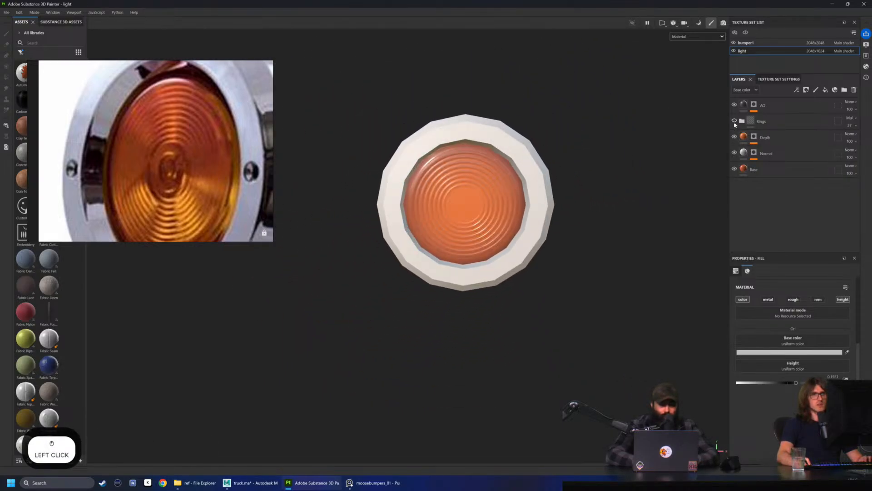
pyautogui.click(735, 121)
pyautogui.keyDown('alt'); pyautogui.moveTo(543, 123); pyautogui.dragTo(530, 143); pyautogui.keyUp('alt')
pyautogui.keyDown('shift'); pyautogui.moveTo(530, 144); pyautogui.dragTo(549, 173, button='right'); pyautogui.keyUp('shift')
pyautogui.keyDown('alt'); pyautogui.moveTo(474, 165); pyautogui.dragTo(480, 188); pyautogui.keyUp('alt')
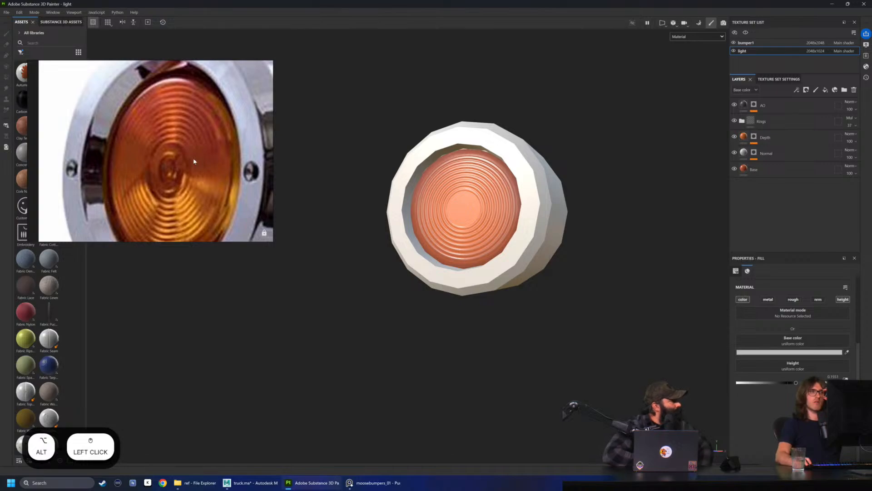
# Compare the model's rings with a close-up of the reference lens while rotating the view and the environment lighting
pyautogui.scroll(-4, 194, 162)
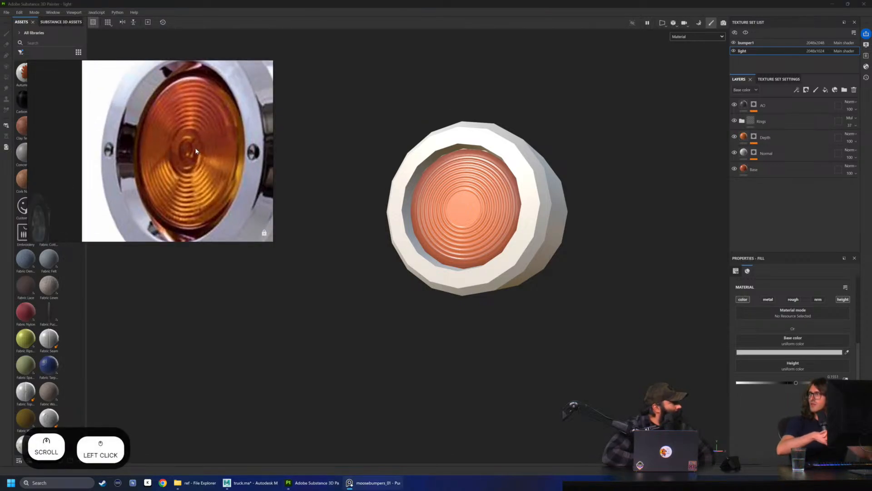
pyautogui.scroll(3, 191, 150)
pyautogui.moveTo(198, 67); pyautogui.dragTo(205, 98, button='middle')
pyautogui.scroll(2, 510, 195)
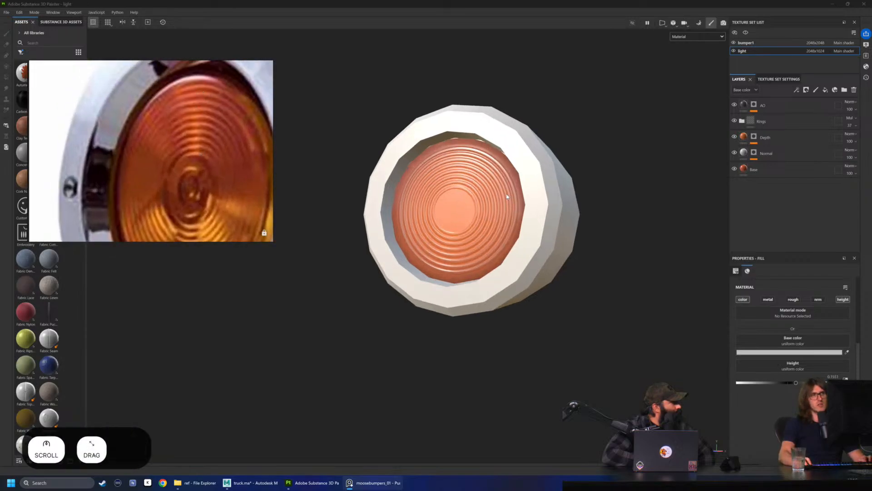
pyautogui.keyDown('alt'); pyautogui.moveTo(510, 195); pyautogui.dragTo(488, 195); pyautogui.keyUp('alt')
pyautogui.keyDown('shift'); pyautogui.moveTo(489, 195); pyautogui.dragTo(453, 190, button='right'); pyautogui.keyUp('shift')
pyautogui.moveTo(454, 190)
pyautogui.keyDown('alt'); pyautogui.mouseDown()
pyautogui.moveTo(522, 202)
pyautogui.moveTo(522, 170)
pyautogui.moveTo(444, 185)
pyautogui.moveTo(451, 179)
pyautogui.moveTo(615, 232)
pyautogui.moveTo(528, 226)
pyautogui.moveTo(350, 165)
pyautogui.moveTo(440, 208)
pyautogui.moveTo(441, 184)
pyautogui.moveTo(432, 187)
pyautogui.moveTo(502, 214)
pyautogui.moveTo(380, 226)
pyautogui.moveTo(566, 215)
pyautogui.moveTo(447, 206)
pyautogui.mouseUp(); pyautogui.keyUp('alt')
pyautogui.keyDown('shift'); pyautogui.moveTo(436, 290); pyautogui.dragTo(503, 212, button='right'); pyautogui.keyUp('shift')
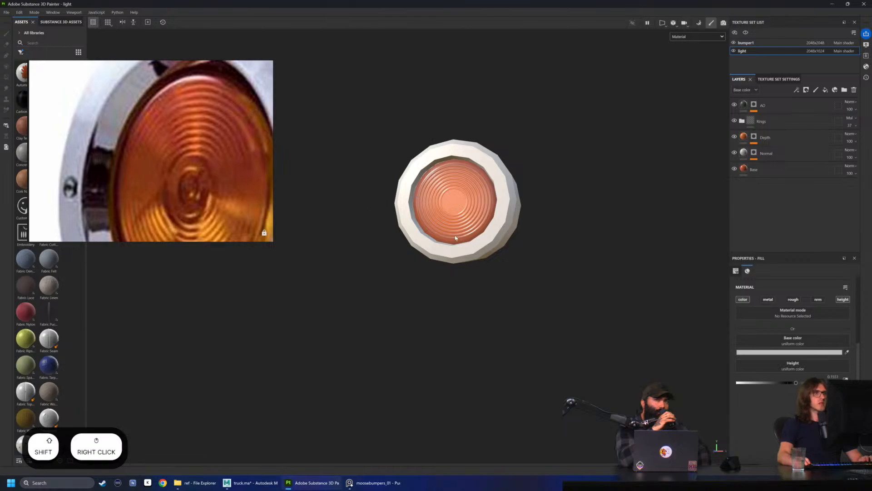
pyautogui.moveTo(506, 298)
pyautogui.keyDown('shift'); pyautogui.mouseDown(button='right')
pyautogui.moveTo(500, 294)
pyautogui.moveTo(511, 296)
pyautogui.mouseUp(button='right'); pyautogui.keyUp('shift')
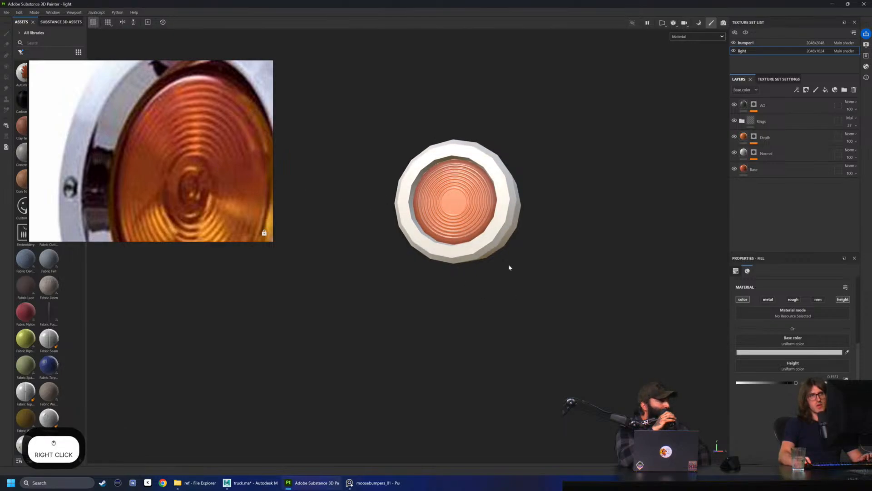
# Check how the lens rings catch light against the full reference lens, varying the environment rotation and viewing angle
pyautogui.scroll(-2, 194, 99)
pyautogui.moveTo(193, 99); pyautogui.dragTo(178, 86, button='middle')
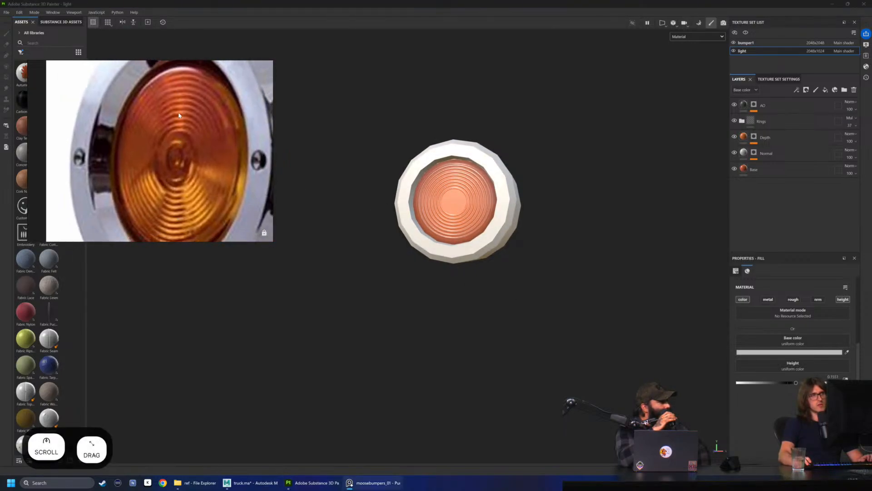
pyautogui.keyDown('shift'); pyautogui.moveTo(456, 248); pyautogui.dragTo(464, 279, button='right'); pyautogui.keyUp('shift')
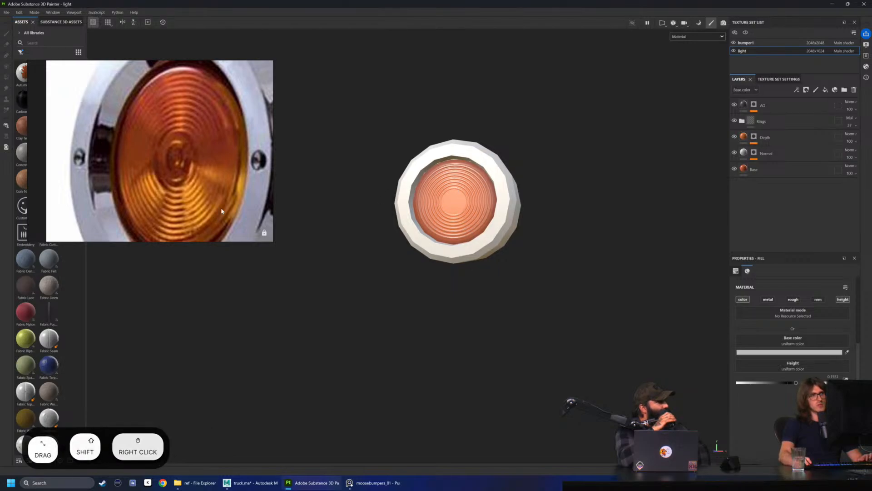
pyautogui.keyDown('alt'); pyautogui.moveTo(441, 215); pyautogui.dragTo(388, 216); pyautogui.keyUp('alt')
pyautogui.keyDown('shift'); pyautogui.moveTo(504, 288); pyautogui.dragTo(491, 277, button='right'); pyautogui.keyUp('shift')
pyautogui.scroll(3, 473, 255)
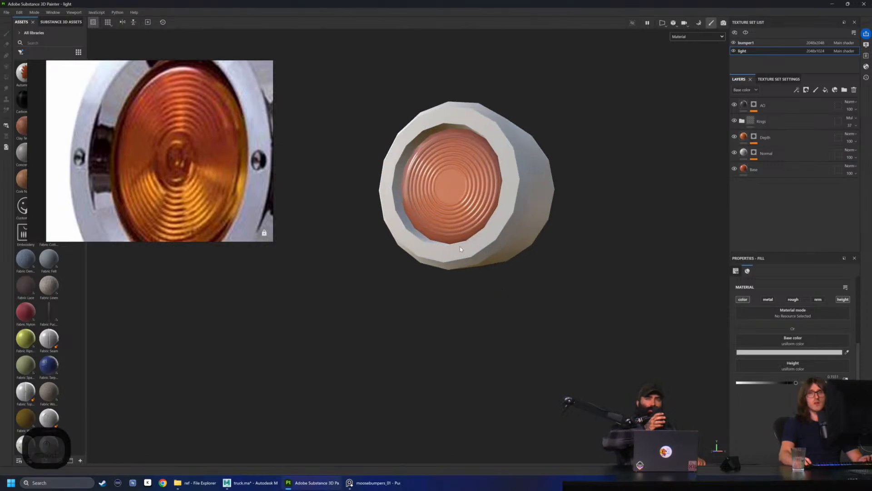
pyautogui.keyDown('alt'); pyautogui.rightClick(483, 260); pyautogui.keyUp('alt')
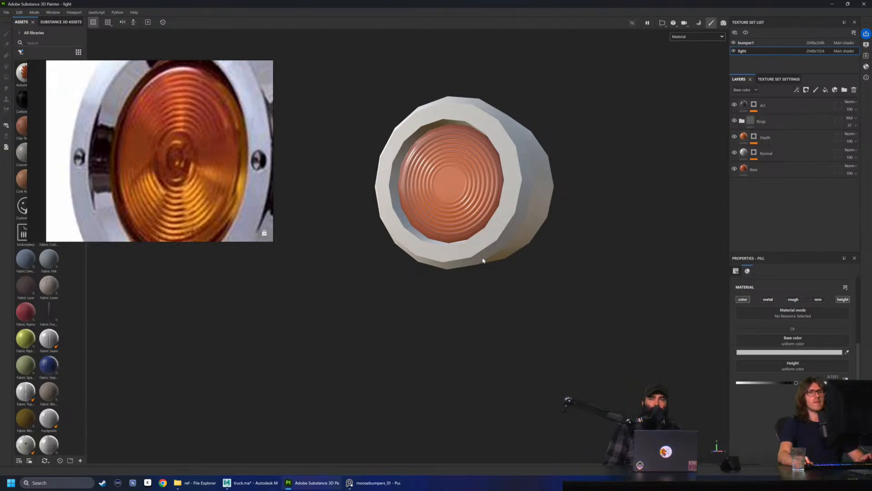
# Move the Rings 7 layer out of the Rings folder to directly above it and rename it Bulbs
pyautogui.scroll(2, 483, 261)
pyautogui.click(747, 119)
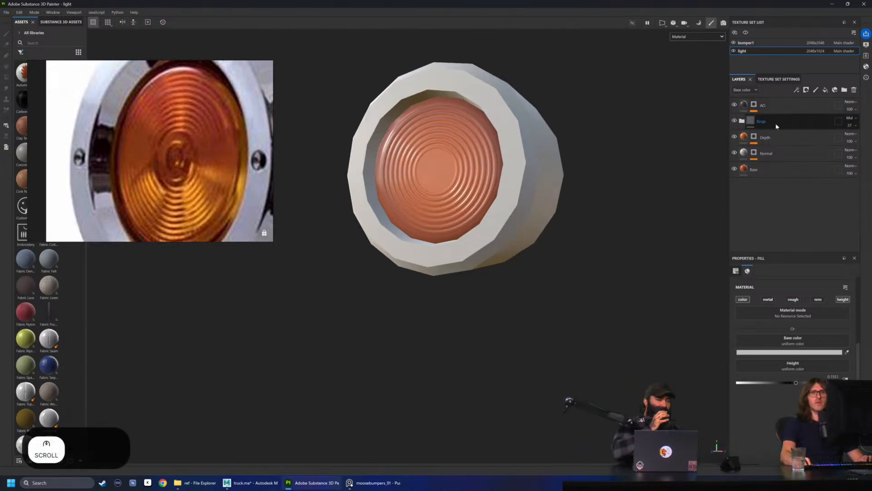
pyautogui.click(742, 121)
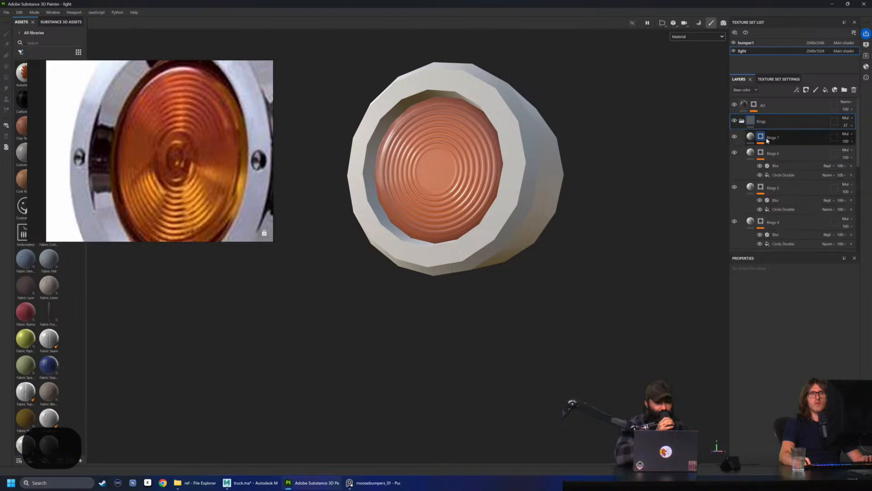
pyautogui.click(792, 140)
pyautogui.keyDown('alt'); pyautogui.moveTo(794, 141); pyautogui.dragTo(784, 115); pyautogui.keyUp('alt')
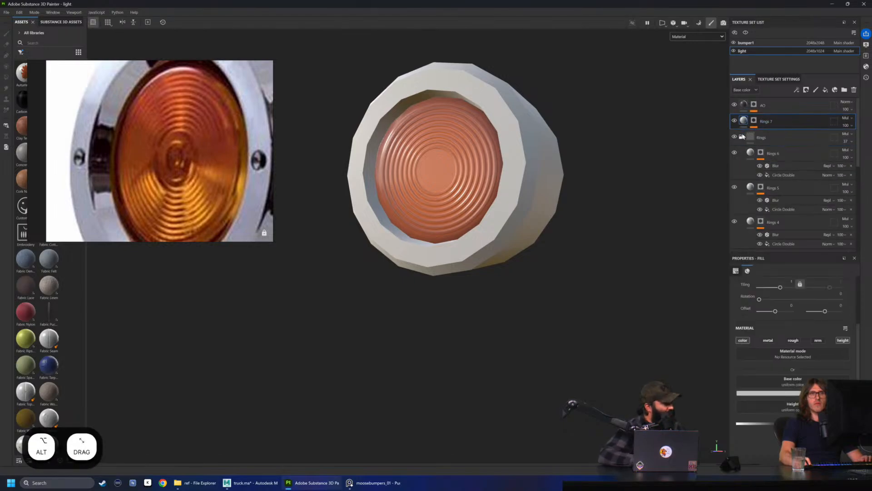
pyautogui.click(743, 135)
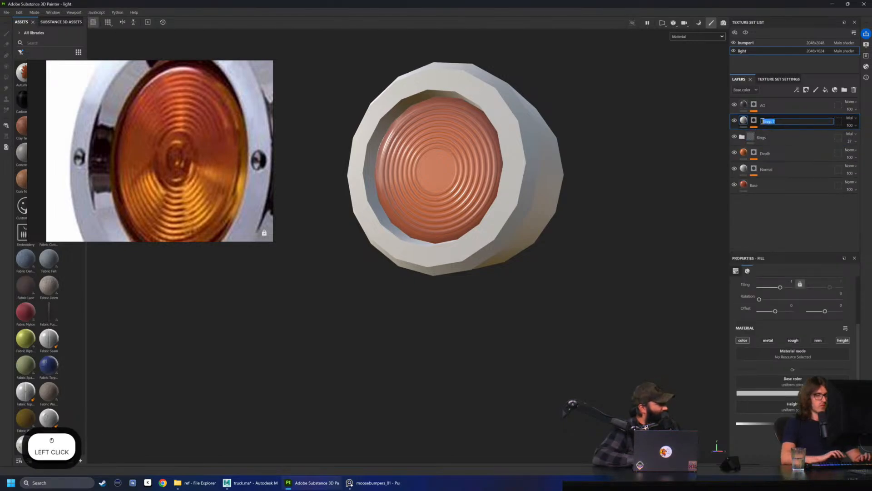
pyautogui.write('Bulbs')
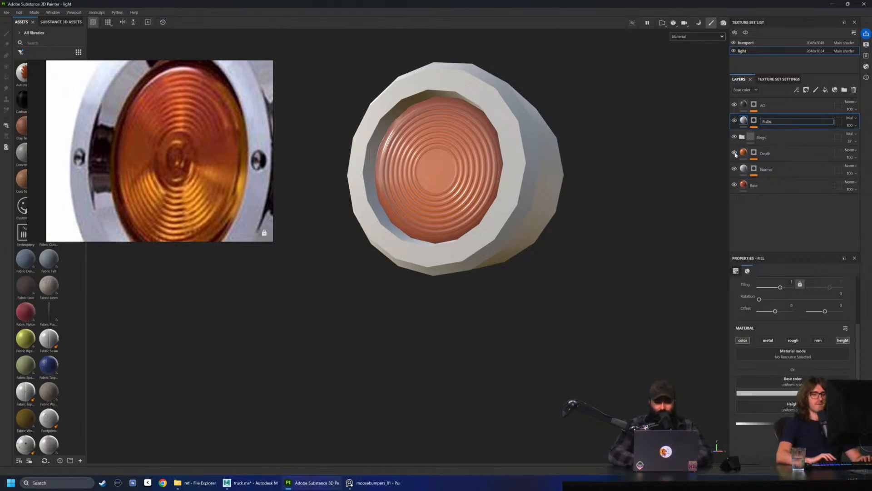
pyautogui.press('Return')
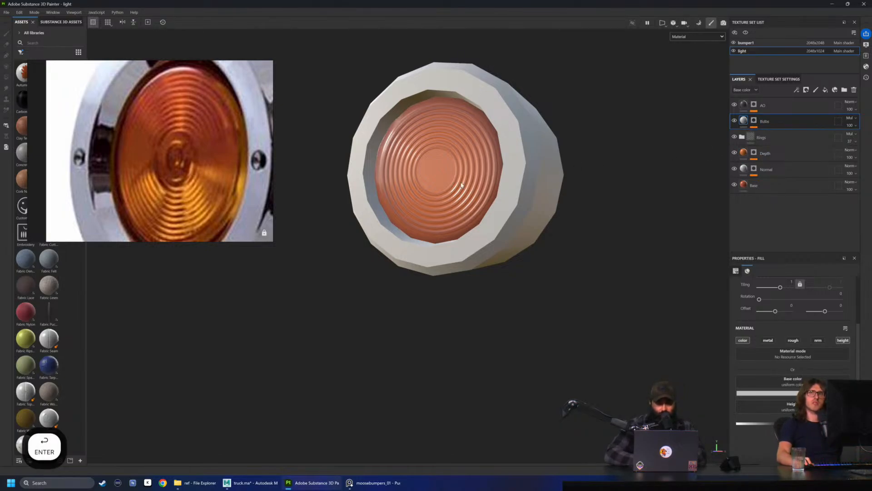
# Scale the Bulbs layer's Circle Double projection down to a small circle at the centre of the lens
pyautogui.scroll(4, 463, 140)
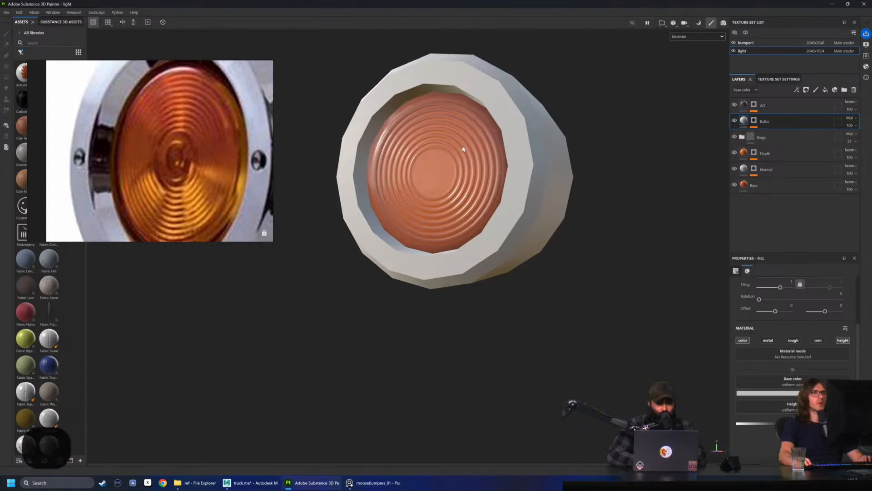
pyautogui.click(776, 143)
pyautogui.press('r')
pyautogui.scroll(3, 428, 179)
pyautogui.moveTo(428, 178); pyautogui.dragTo(457, 172)
pyautogui.moveTo(421, 165); pyautogui.dragTo(384, 178)
pyautogui.press('w')
pyautogui.keyDown('alt'); pyautogui.moveTo(456, 180); pyautogui.dragTo(522, 182); pyautogui.keyUp('alt')
pyautogui.press('w')
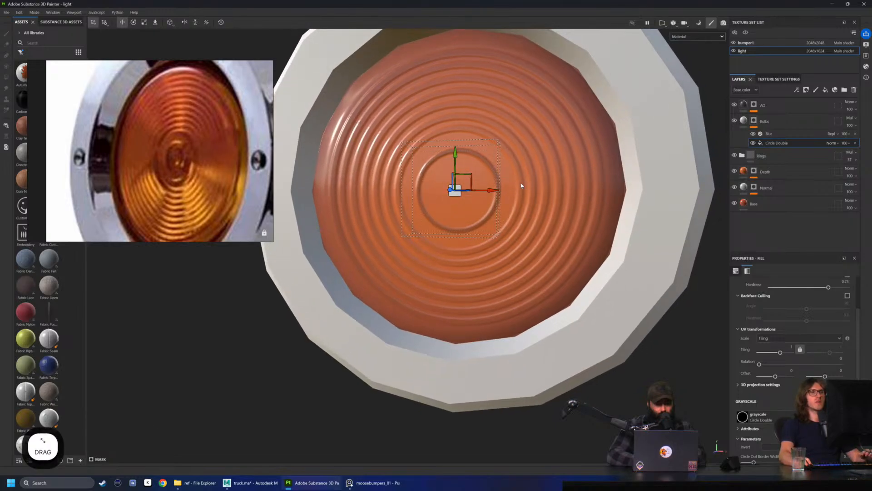
pyautogui.keyDown('alt'); pyautogui.moveTo(526, 188); pyautogui.dragTo(576, 181); pyautogui.keyUp('alt')
pyautogui.press('r')
pyautogui.moveTo(456, 190); pyautogui.dragTo(532, 248)
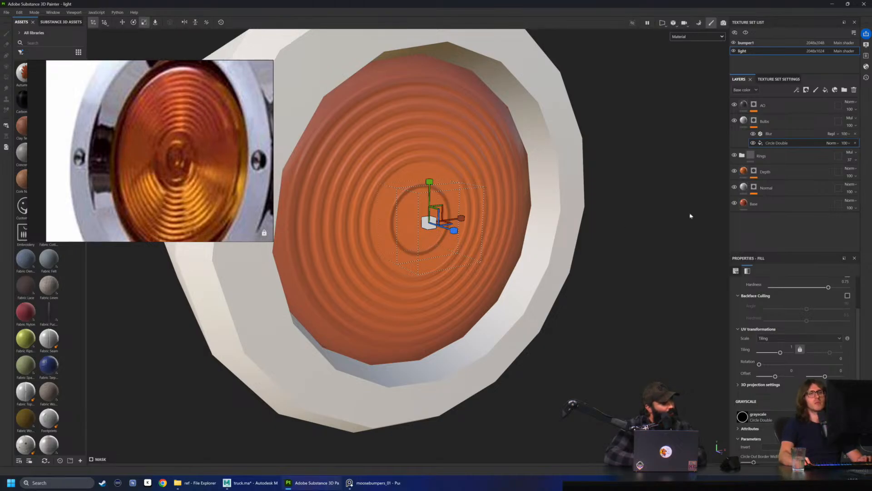
# Set the Bulbs circle's Circle Out Border Width to 1 to form a solid disc, and lower its Blur Intensity
pyautogui.scroll(-3, 760, 363)
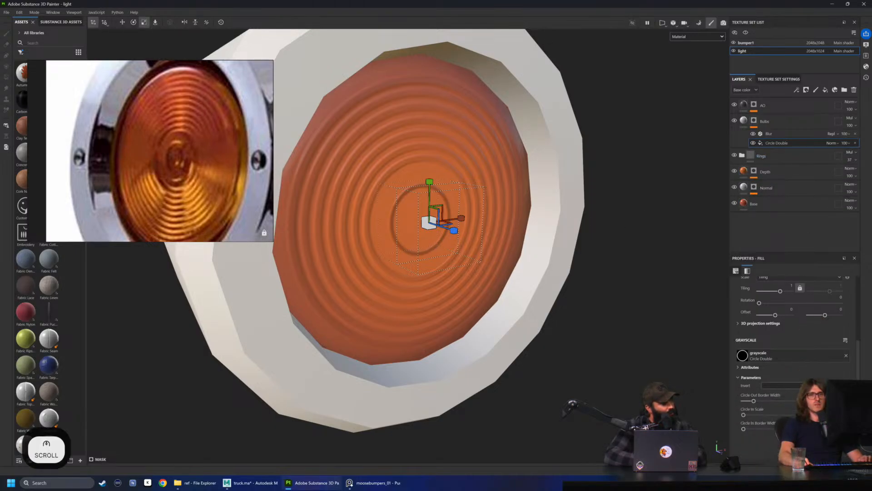
pyautogui.moveTo(756, 363); pyautogui.dragTo(774, 362)
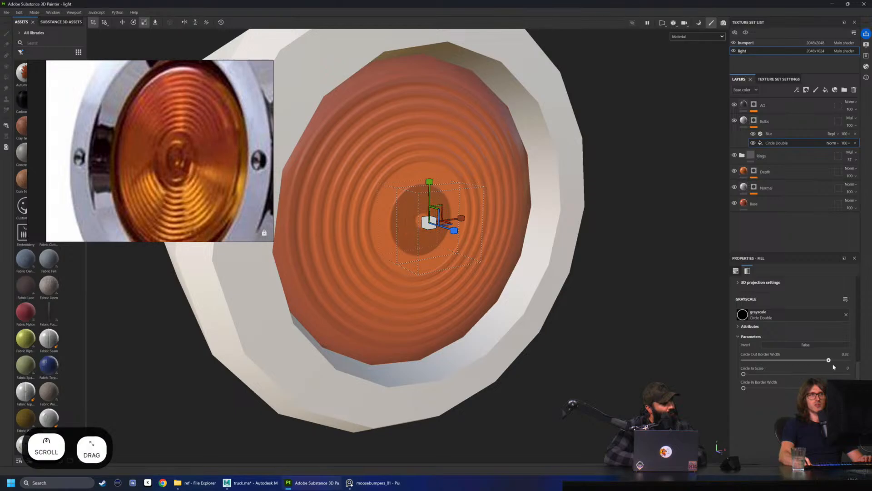
pyautogui.moveTo(745, 374); pyautogui.dragTo(796, 387)
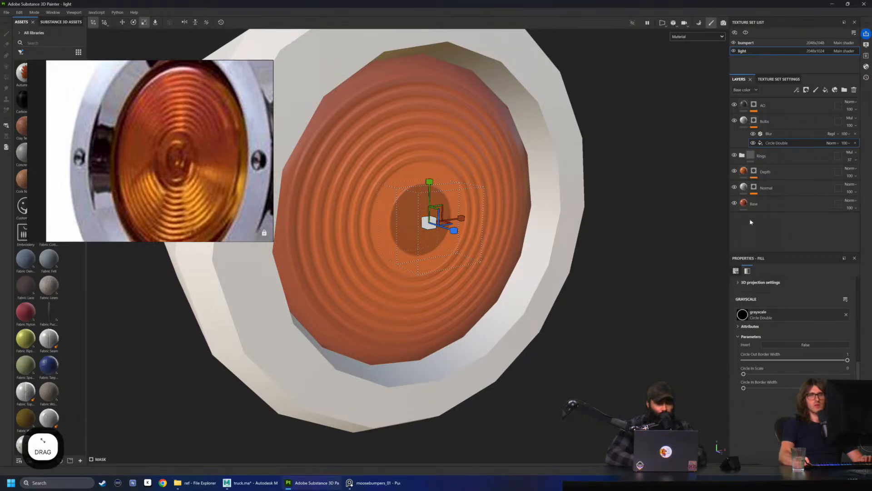
pyautogui.click(795, 134)
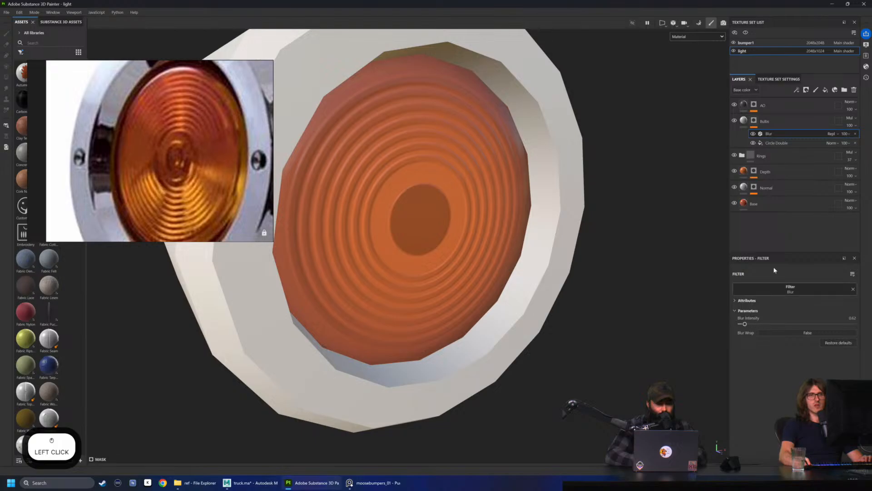
pyautogui.moveTo(745, 325); pyautogui.dragTo(742, 326)
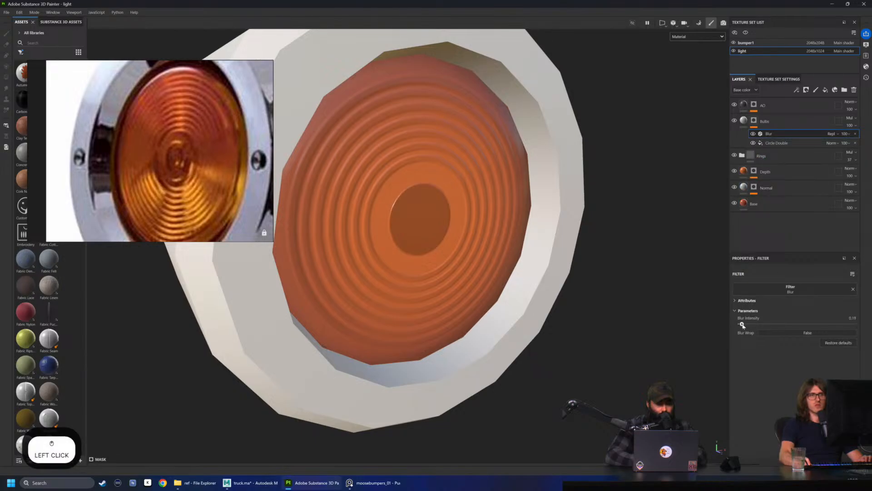
# Set the Bulbs fill layer's height to 1 so the centre disc gets a stronger edge
pyautogui.click(744, 121)
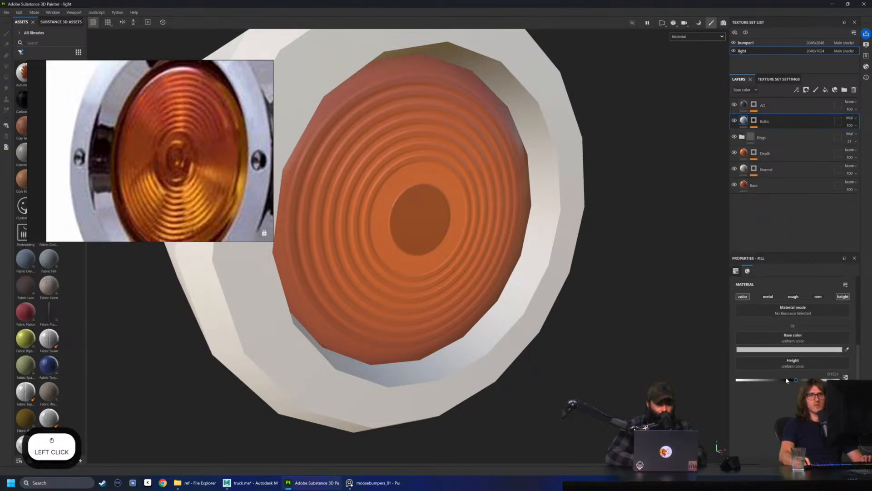
pyautogui.moveTo(801, 384); pyautogui.dragTo(838, 380)
pyautogui.keyDown('alt'); pyautogui.moveTo(427, 236); pyautogui.dragTo(572, 148); pyautogui.keyUp('alt')
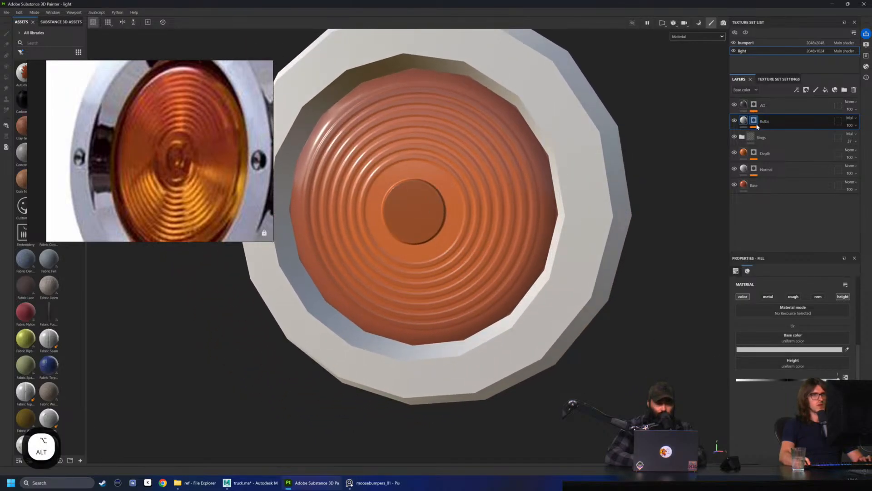
# Shrink the centre disc slightly by scaling the Circle Double projection in the Bulbs mask
pyautogui.click(755, 122)
pyautogui.click(775, 143)
pyautogui.press('r')
pyautogui.moveTo(412, 216); pyautogui.dragTo(487, 236)
pyautogui.press('w')
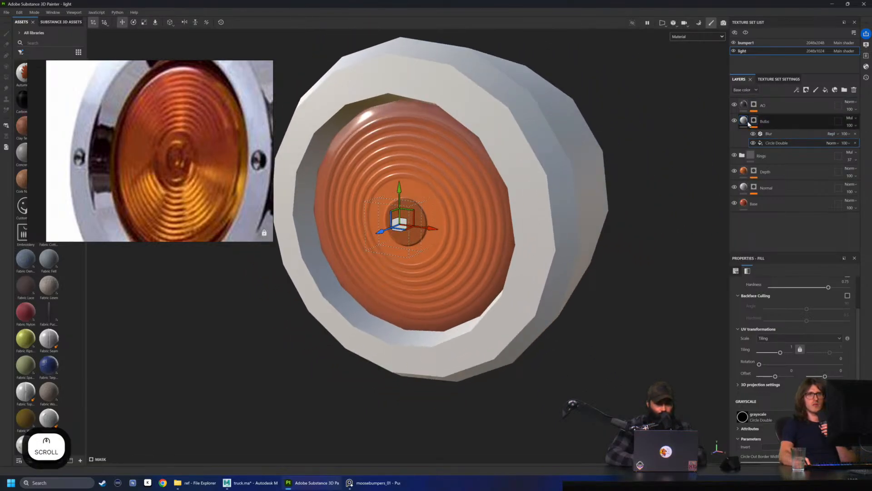
# Lower the Bulbs layer's base color opacity to lighten the dark centre disc
pyautogui.click(766, 127)
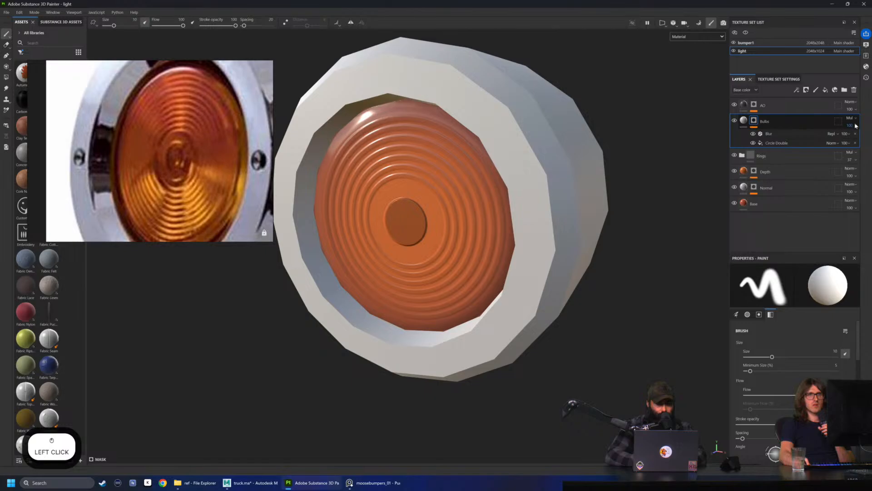
pyautogui.click(853, 123)
pyautogui.moveTo(858, 137); pyautogui.dragTo(802, 143)
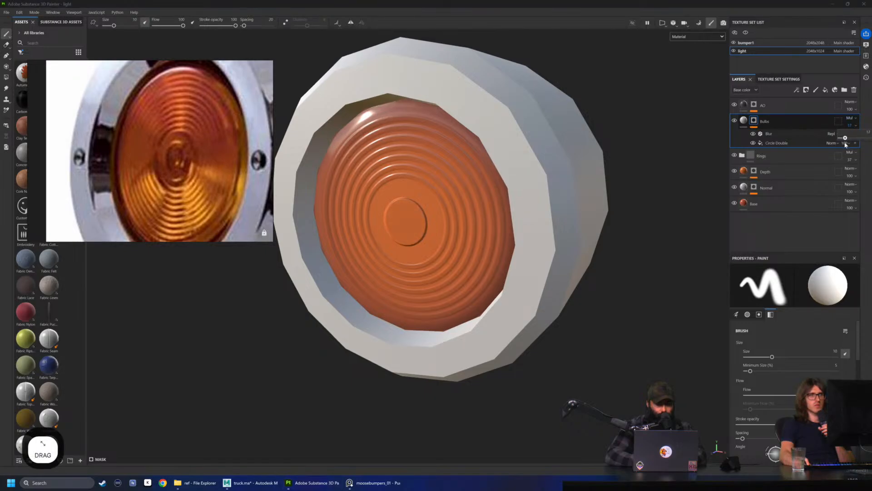
# Create a folder named Bulb, put the Bulbs layer inside it, and set the folder's base color blending mode to Multiply
pyautogui.click(844, 90)
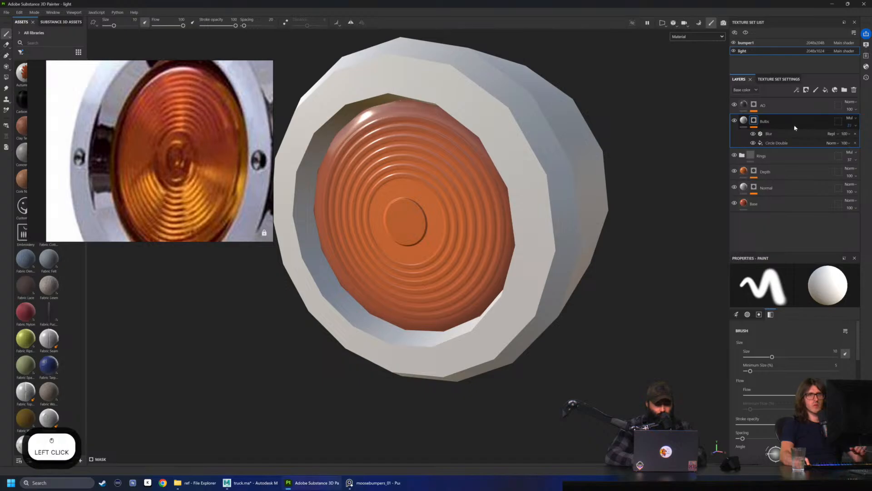
pyautogui.moveTo(776, 137); pyautogui.dragTo(765, 121)
pyautogui.doubleClick(765, 121)
pyautogui.write('Bulb')
pyautogui.press('Return')
pyautogui.click(851, 119)
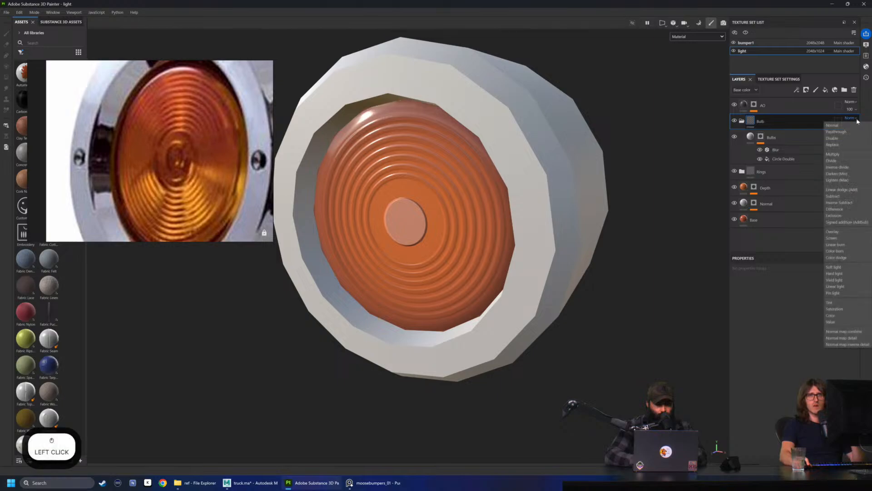
pyautogui.click(848, 154)
pyautogui.moveTo(848, 154)
pyautogui.mouseDown()
pyautogui.moveTo(869, 154)
pyautogui.moveTo(853, 154)
pyautogui.mouseUp()
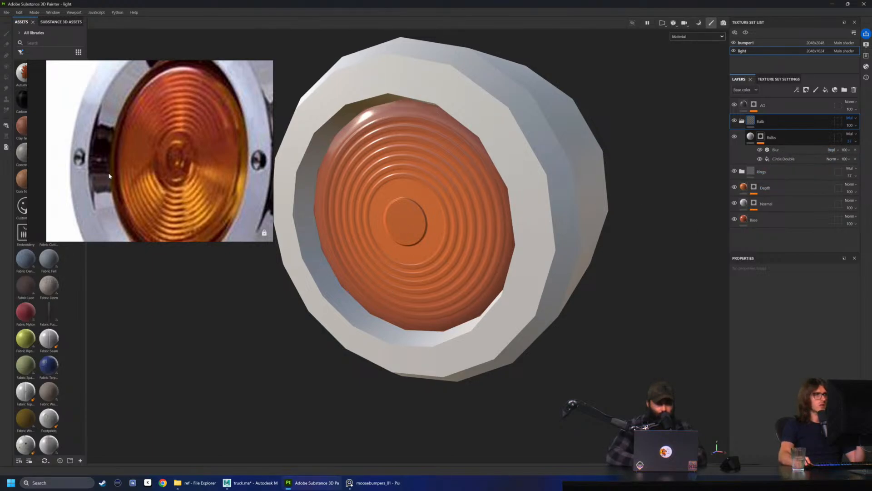
# Reduce the Bulbs circle's Circle Out Border Width to turn the disc into a thick ring like the reference lens centre
pyautogui.scroll(3, 181, 164)
pyautogui.scroll(-3, 181, 164)
pyautogui.moveTo(188, 156); pyautogui.dragTo(175, 155)
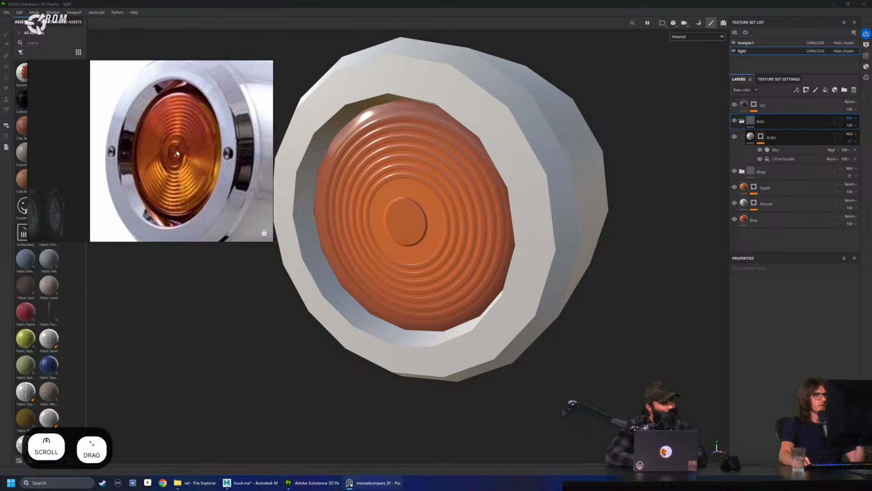
pyautogui.scroll(2, 177, 154)
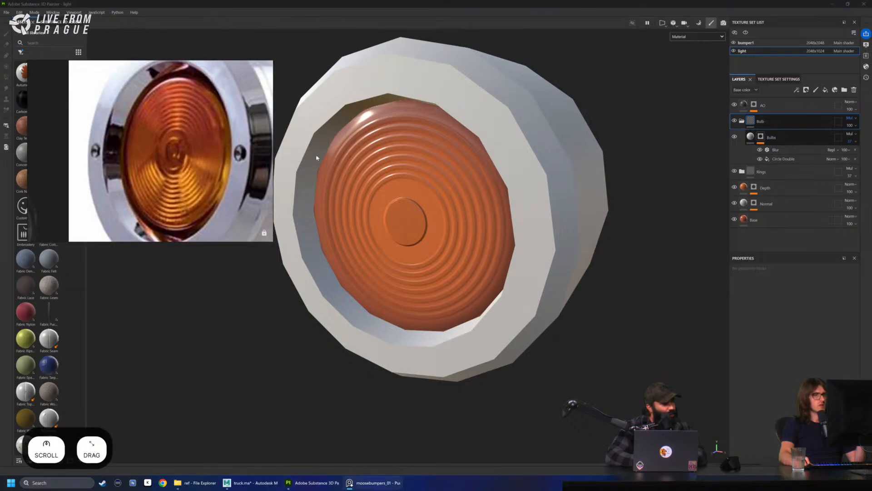
pyautogui.click(783, 159)
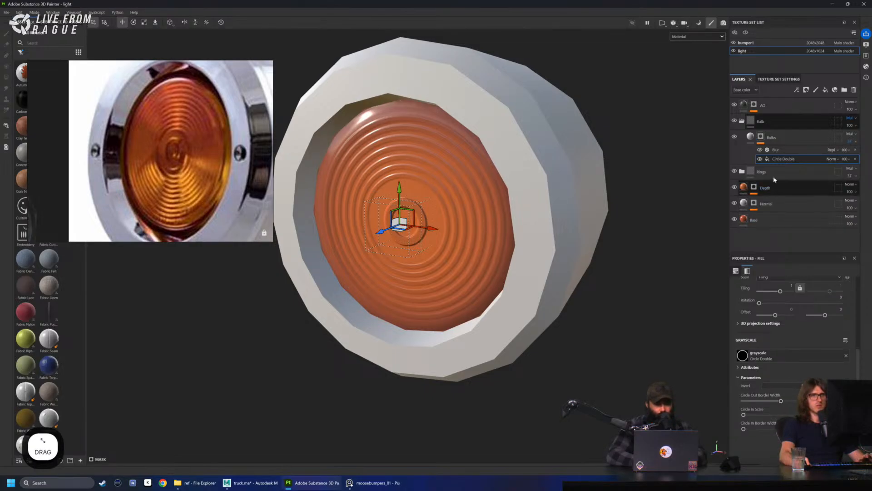
pyautogui.click(776, 150)
pyautogui.scroll(3, 559, 204)
pyautogui.moveTo(559, 204)
pyautogui.keyDown('alt'); pyautogui.mouseDown()
pyautogui.moveTo(533, 218)
pyautogui.moveTo(546, 214)
pyautogui.mouseUp(); pyautogui.keyUp('alt')
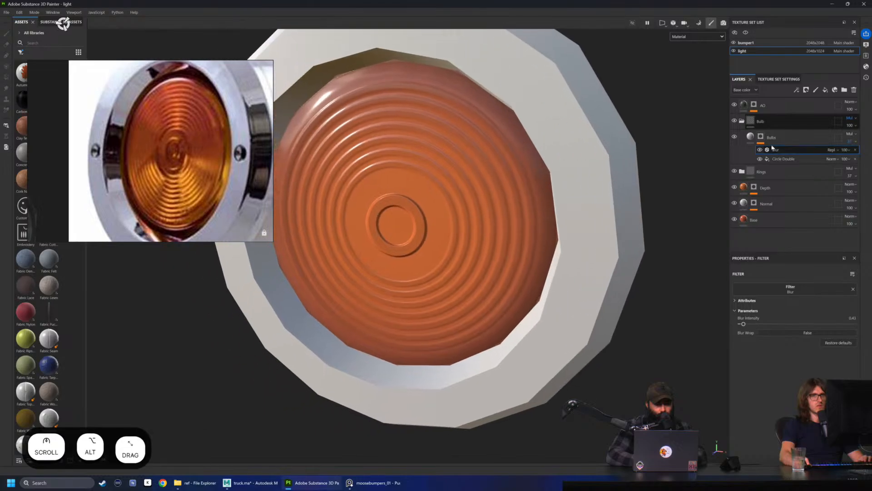
# Try adding a small dot inside the centre ring by raising Circle In Scale and Circle In Border Width
pyautogui.click(783, 159)
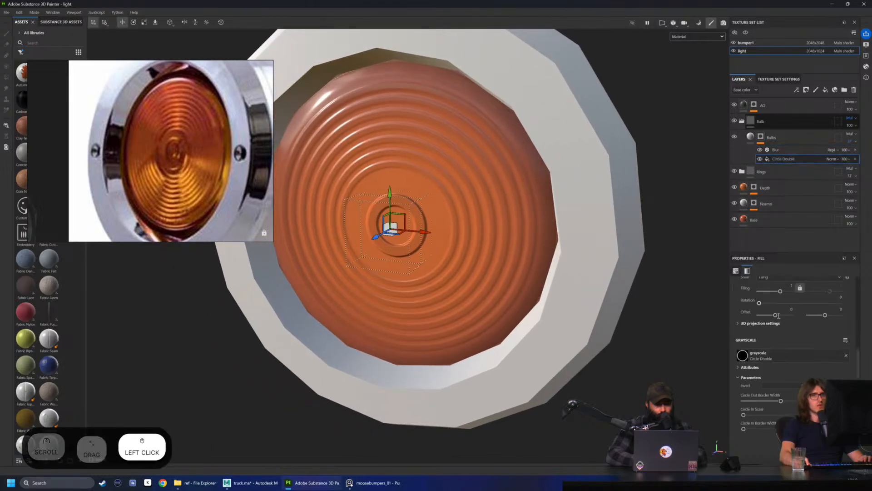
pyautogui.moveTo(766, 415)
pyautogui.mouseDown()
pyautogui.moveTo(802, 415)
pyautogui.moveTo(796, 429)
pyautogui.moveTo(807, 415)
pyautogui.moveTo(770, 421)
pyautogui.mouseUp()
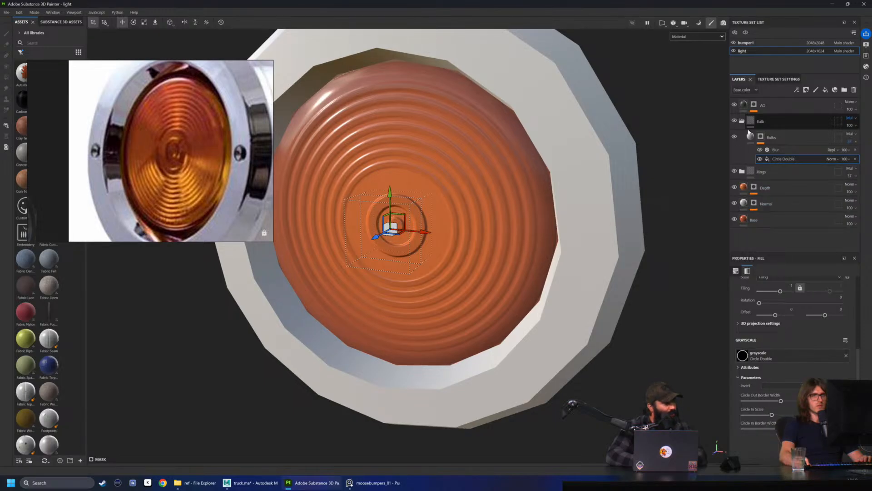
pyautogui.click(761, 136)
pyautogui.scroll(2, 156, 154)
pyautogui.scroll(-2, 422, 207)
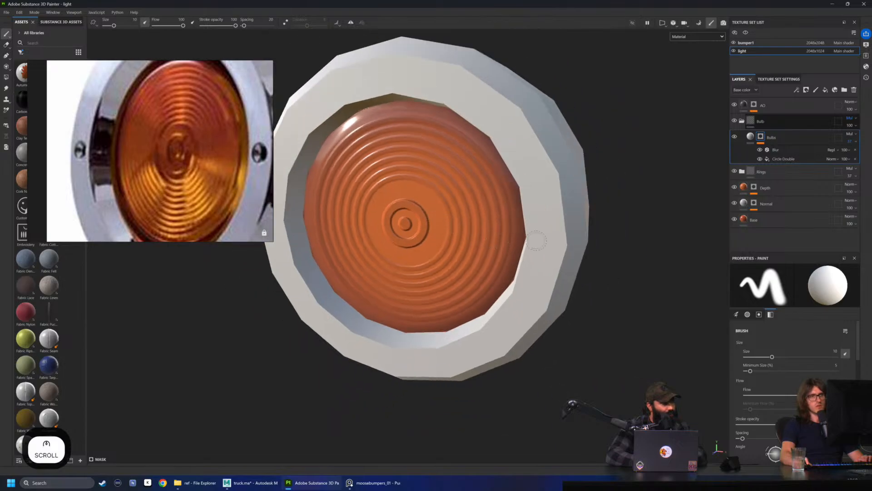
# Set the Bulbs circle's Circle In Scale to 0 and scale its projection down slightly
pyautogui.click(787, 160)
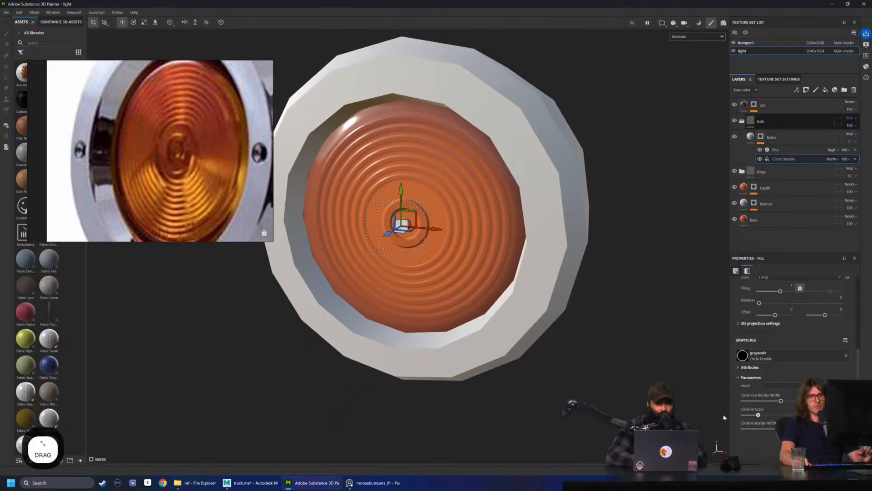
pyautogui.click(760, 137)
pyautogui.scroll(-3, 591, 195)
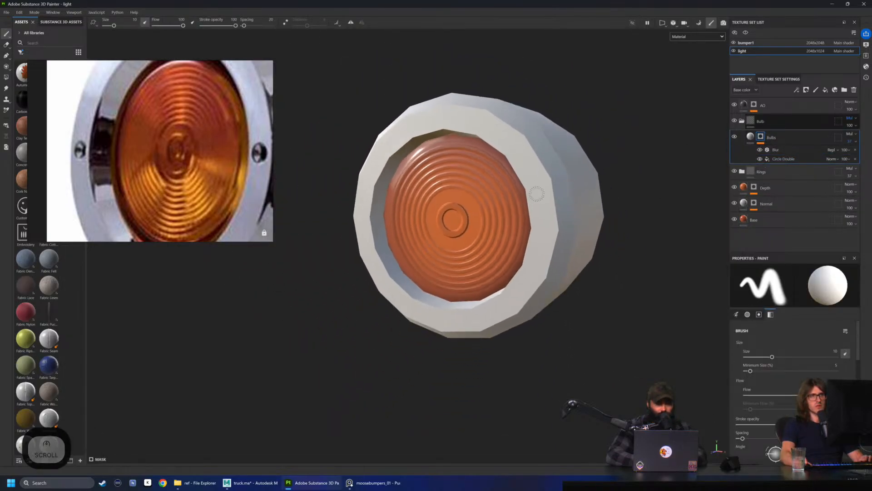
pyautogui.scroll(-2, 586, 203)
pyautogui.keyDown('alt'); pyautogui.moveTo(585, 204); pyautogui.dragTo(505, 198); pyautogui.keyUp('alt')
pyautogui.scroll(5, 476, 210)
pyautogui.keyDown('alt'); pyautogui.moveTo(505, 198); pyautogui.dragTo(508, 197, button='right'); pyautogui.keyUp('alt')
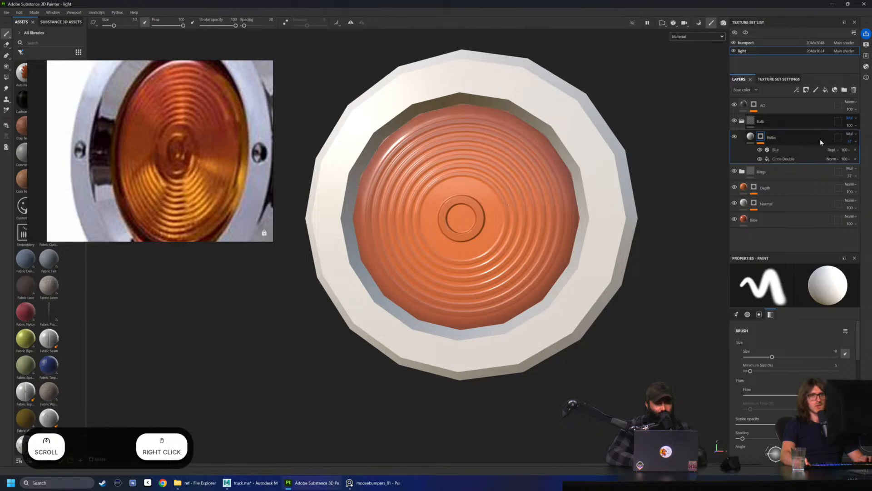
pyautogui.click(790, 159)
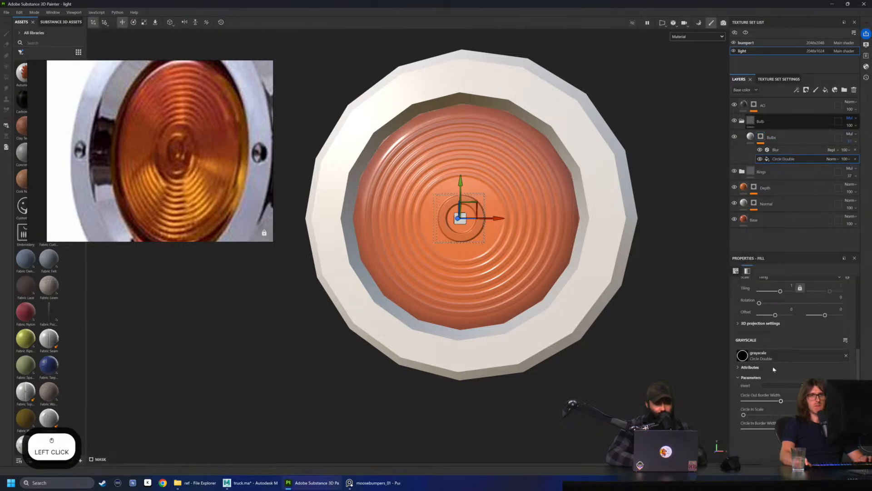
pyautogui.press('r')
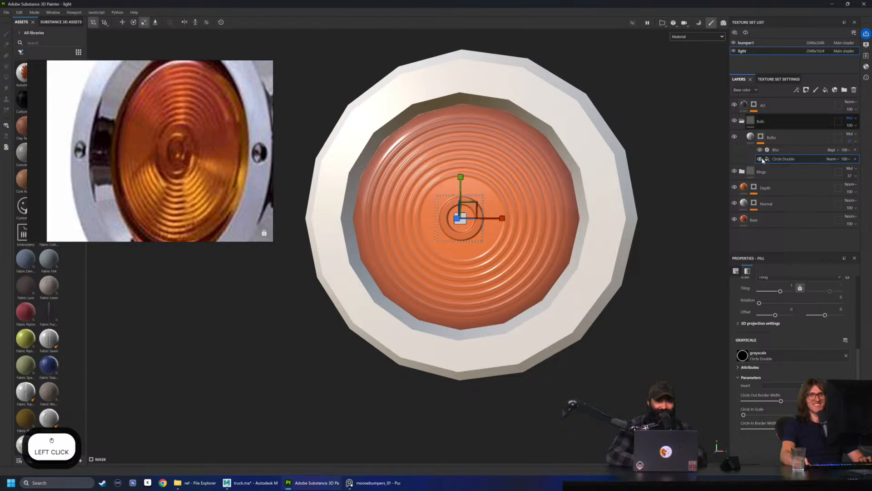
# Select the Circle Double fill of the Rings 7 layer inside the Rings folder and try scaling its projection
pyautogui.click(742, 171)
pyautogui.click(789, 193)
pyautogui.keyDown('alt'); pyautogui.moveTo(789, 191); pyautogui.dragTo(786, 181); pyautogui.keyUp('alt')
pyautogui.click(784, 209)
pyautogui.scroll(2, 597, 233)
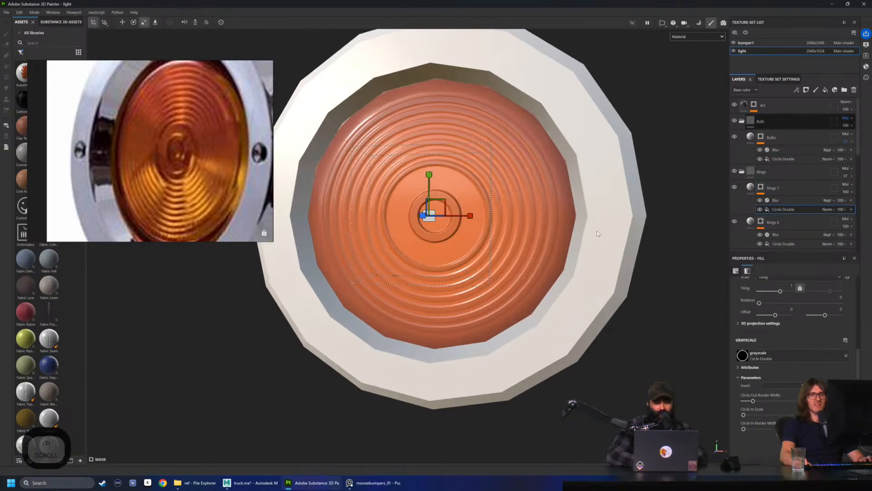
pyautogui.scroll(1, 598, 234)
pyautogui.press('r')
pyautogui.moveTo(421, 214); pyautogui.dragTo(448, 210)
pyautogui.hotkey('ctrl', 'z')
# Scale the Rings 7 circle projection down slightly so the innermost ring sits closer around the centre bulb ring
pyautogui.press('w')
pyautogui.press('w')
pyautogui.press('w')
pyautogui.moveTo(447, 210)
pyautogui.keyDown('alt'); pyautogui.mouseDown(button='right')
pyautogui.moveTo(473, 197)
pyautogui.moveTo(459, 212)
pyautogui.mouseUp(button='right'); pyautogui.keyUp('alt')
pyautogui.press('q')
pyautogui.keyDown('alt'); pyautogui.moveTo(441, 228); pyautogui.dragTo(413, 219); pyautogui.keyUp('alt')
pyautogui.press('r')
pyautogui.press('r')
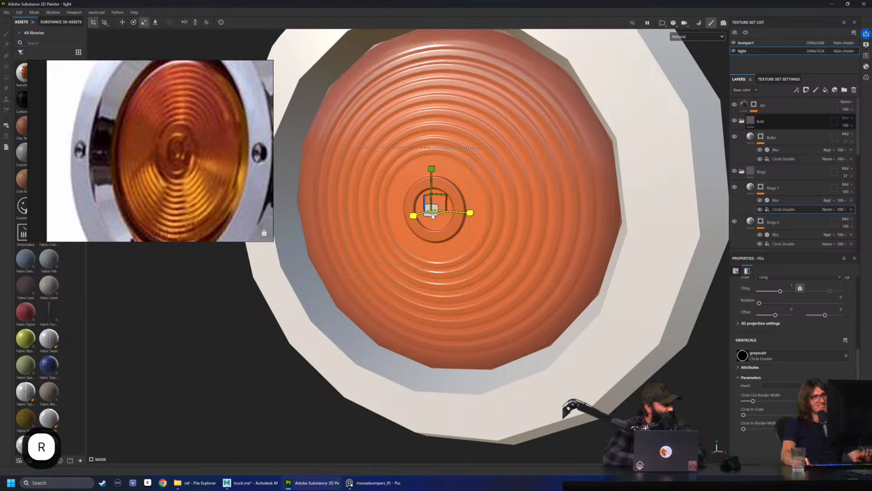
pyautogui.press('ctrl')
pyautogui.moveTo(436, 213)
pyautogui.keyDown('alt'); pyautogui.mouseDown()
pyautogui.moveTo(489, 179)
pyautogui.moveTo(475, 174)
pyautogui.moveTo(434, 204)
pyautogui.moveTo(434, 217)
pyautogui.mouseUp(); pyautogui.keyUp('alt')
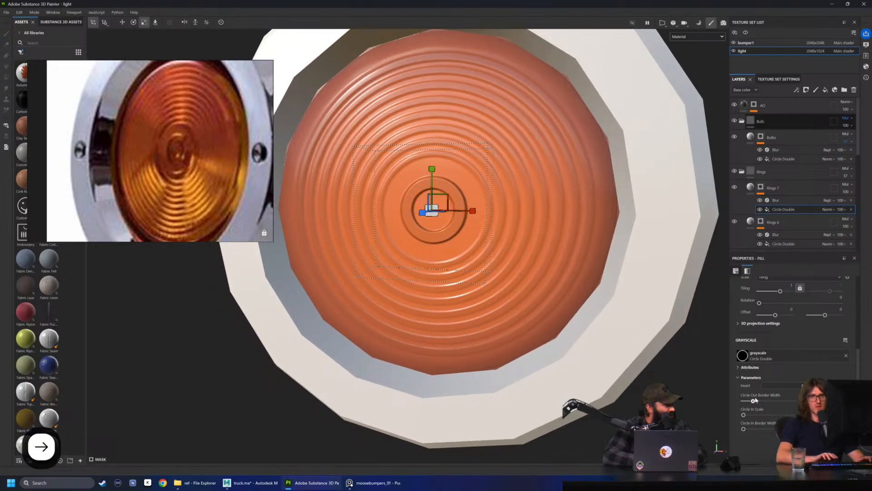
# Increase the Rings 7 circle's Circle Out Border Width slightly and check the lens rings from several angles
pyautogui.press('Return')
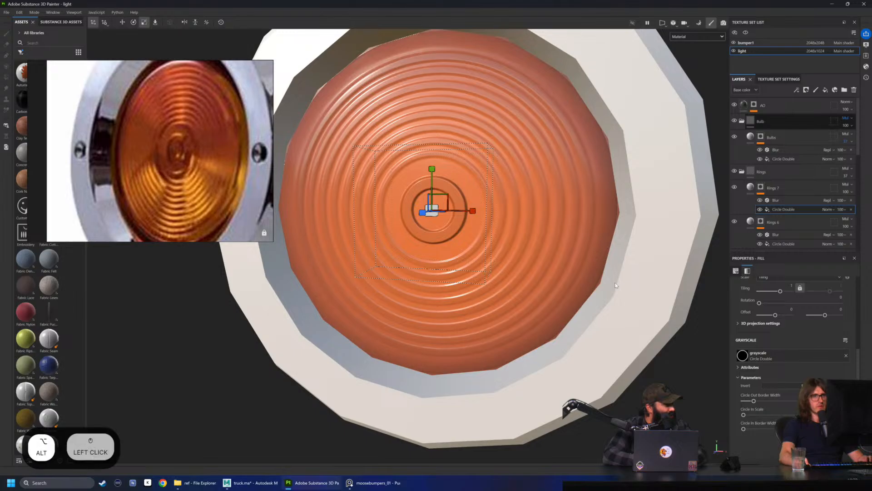
pyautogui.press('Return')
pyautogui.keyDown('alt'); pyautogui.moveTo(487, 218); pyautogui.dragTo(496, 195); pyautogui.keyUp('alt')
pyautogui.press('q')
pyautogui.keyDown('alt'); pyautogui.moveTo(496, 195); pyautogui.dragTo(300, 200, button='right'); pyautogui.keyUp('alt')
pyautogui.keyDown('alt'); pyautogui.moveTo(300, 200); pyautogui.dragTo(499, 205); pyautogui.keyUp('alt')
pyautogui.keyDown('alt'); pyautogui.moveTo(499, 205); pyautogui.dragTo(439, 206, button='right'); pyautogui.keyUp('alt')
pyautogui.keyDown('alt'); pyautogui.moveTo(439, 206); pyautogui.dragTo(400, 205); pyautogui.keyUp('alt')
pyautogui.moveTo(400, 243)
pyautogui.keyDown('shift'); pyautogui.mouseDown(button='right')
pyautogui.moveTo(482, 249)
pyautogui.moveTo(402, 247)
pyautogui.moveTo(400, 230)
pyautogui.mouseUp(button='right'); pyautogui.keyUp('shift')
pyautogui.keyDown('alt'); pyautogui.moveTo(400, 230); pyautogui.dragTo(500, 216); pyautogui.keyUp('alt')
pyautogui.scroll(3, 510, 222)
pyautogui.scroll(1, 509, 221)
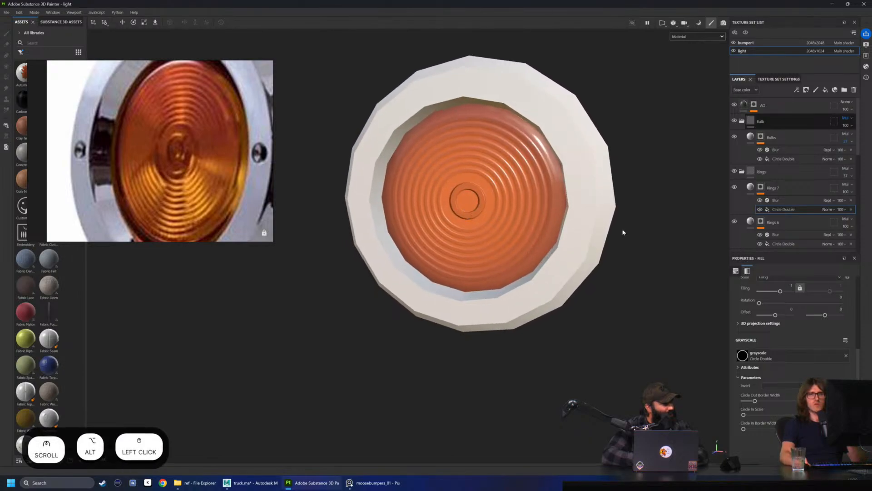
# Duplicate the Bulbs layer inside the Bulb folder and show only the Base color channel on the model
pyautogui.click(761, 136)
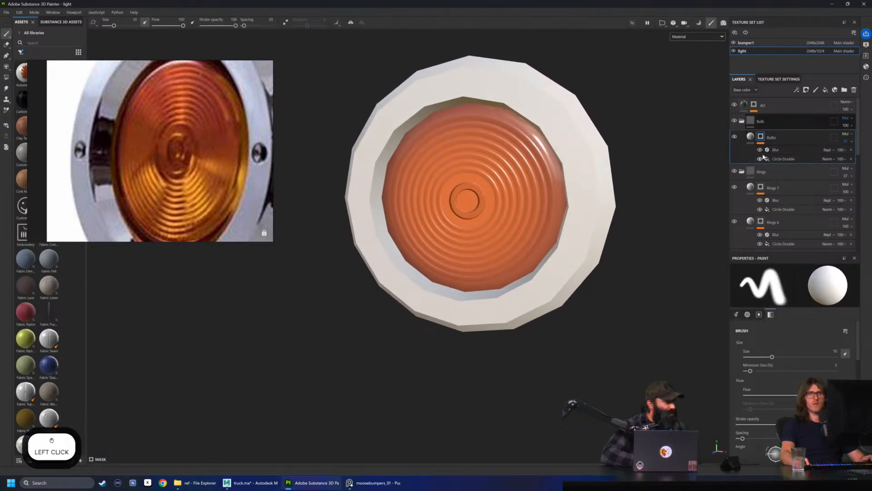
pyautogui.keyDown('alt'); pyautogui.moveTo(784, 137); pyautogui.dragTo(789, 135); pyautogui.keyUp('alt')
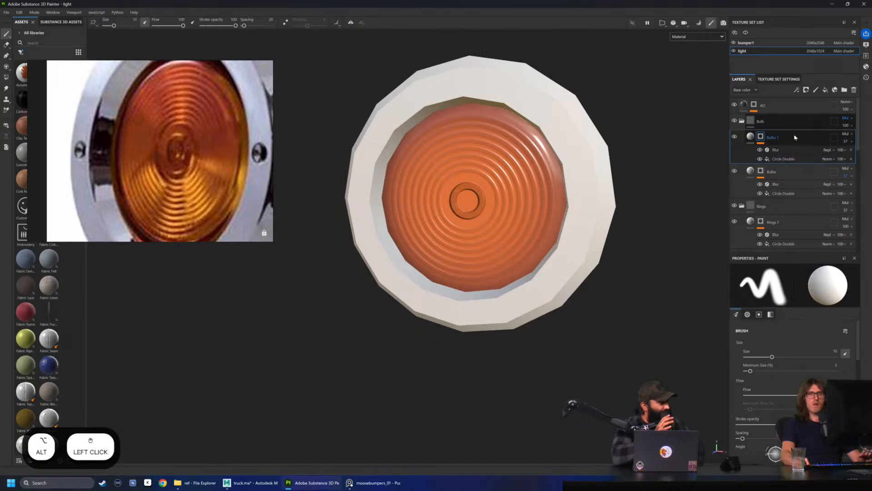
pyautogui.click(698, 37)
pyautogui.click(695, 67)
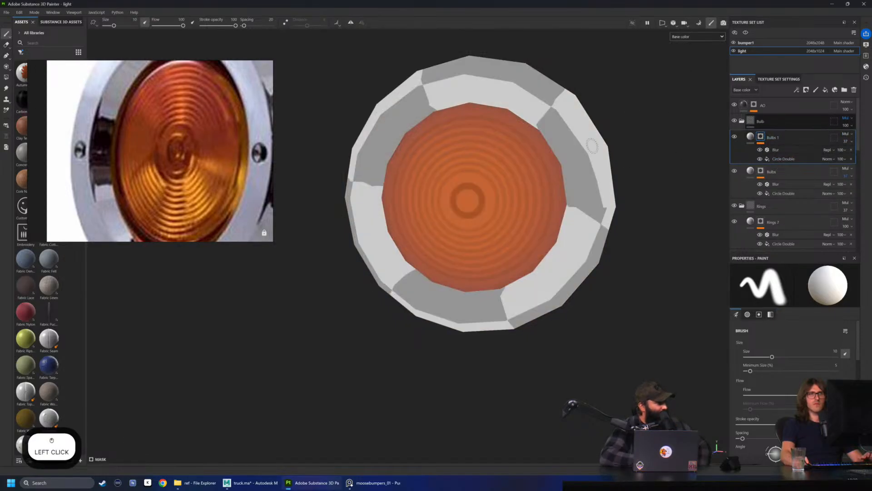
pyautogui.scroll(3, 591, 145)
pyautogui.keyDown('alt'); pyautogui.moveTo(546, 165); pyautogui.dragTo(694, 171); pyautogui.keyUp('alt')
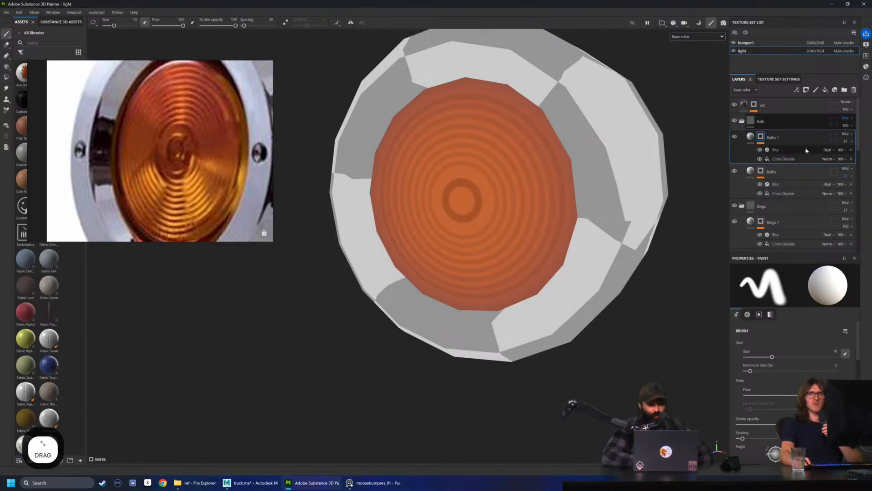
# Set the Bulbs 1 layer's base color to a bright orange sampled from the lower part of the reference lens
pyautogui.click(773, 151)
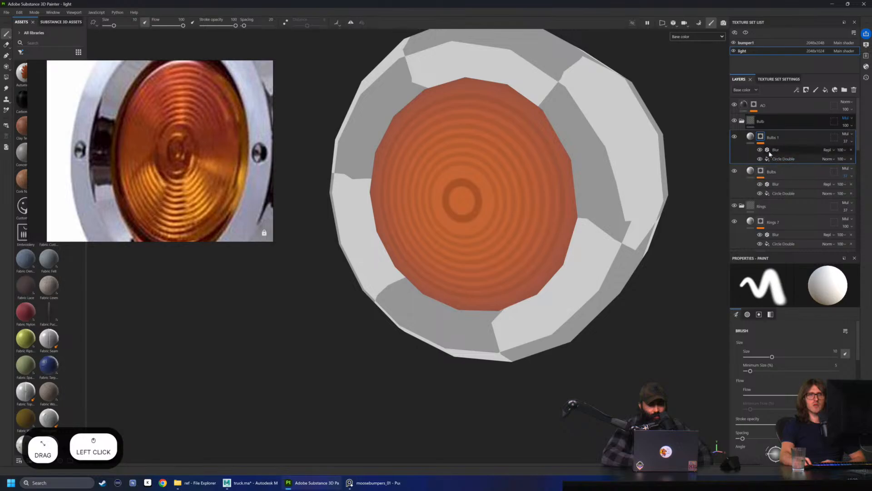
pyautogui.click(735, 137)
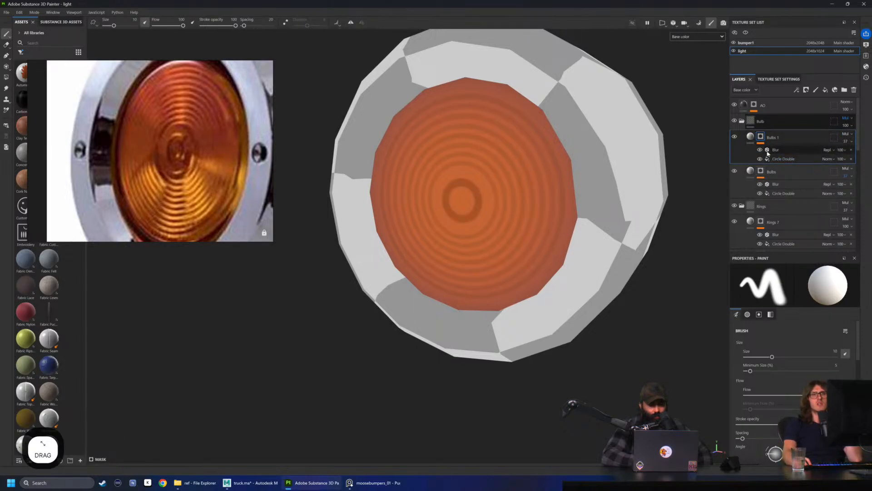
pyautogui.click(750, 136)
pyautogui.click(846, 298)
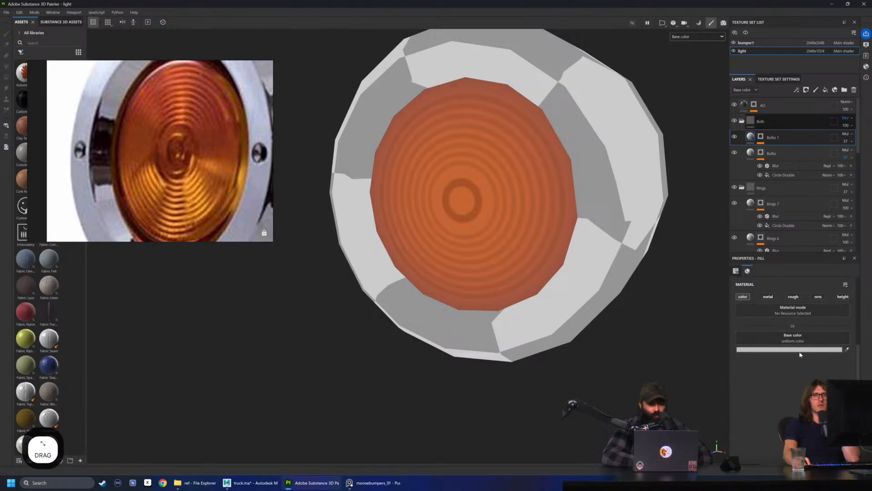
pyautogui.click(848, 352)
pyautogui.moveTo(213, 210); pyautogui.dragTo(195, 173)
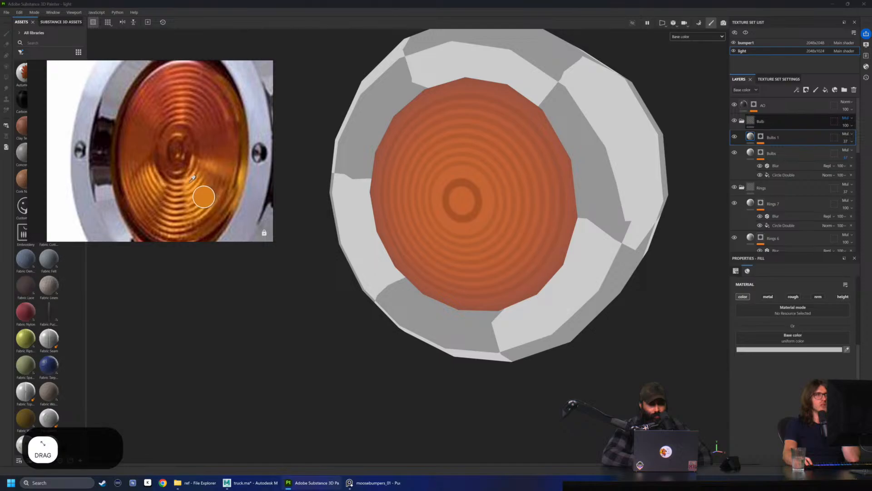
pyautogui.click(188, 184)
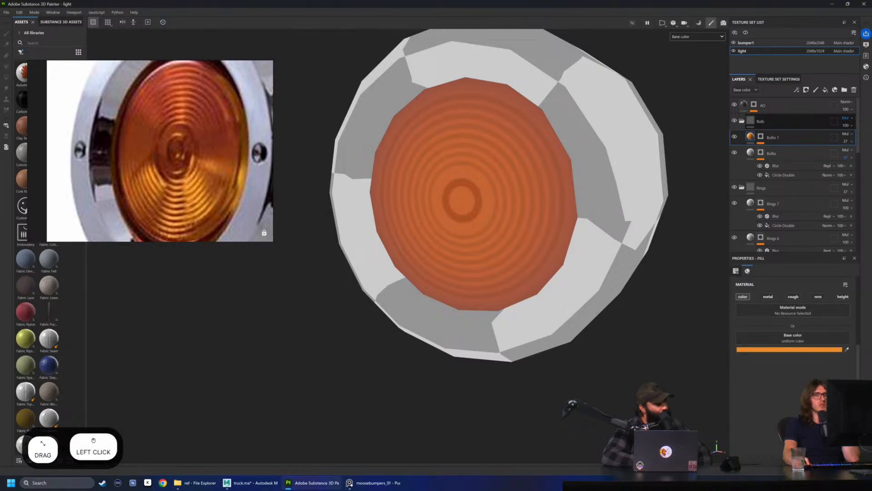
pyautogui.click(848, 353)
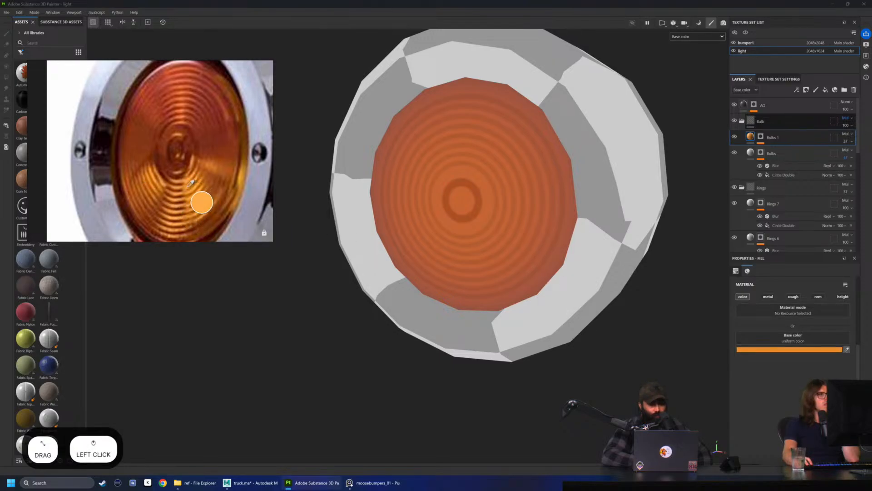
pyautogui.click(188, 187)
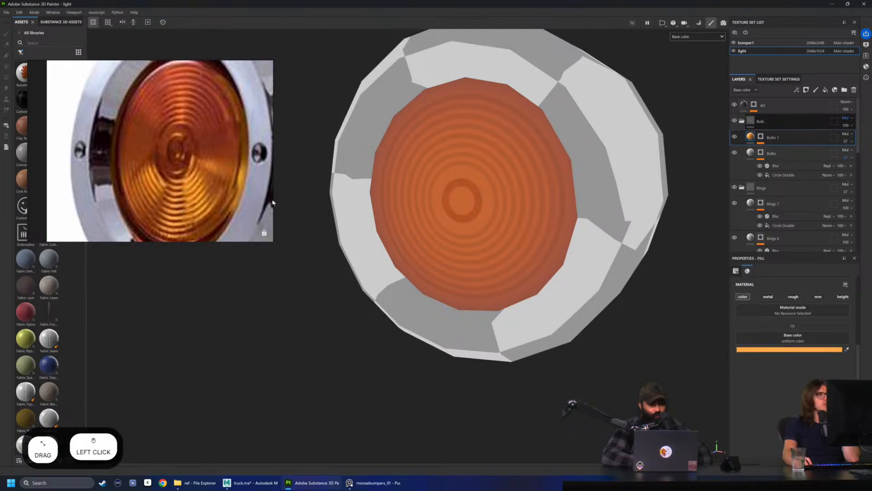
# Set the Bulbs 1 layer's opacity to 62
pyautogui.click(761, 137)
pyautogui.click(778, 152)
pyautogui.click(852, 141)
pyautogui.moveTo(851, 154)
pyautogui.mouseDown()
pyautogui.moveTo(868, 154)
pyautogui.moveTo(840, 157)
pyautogui.mouseUp()
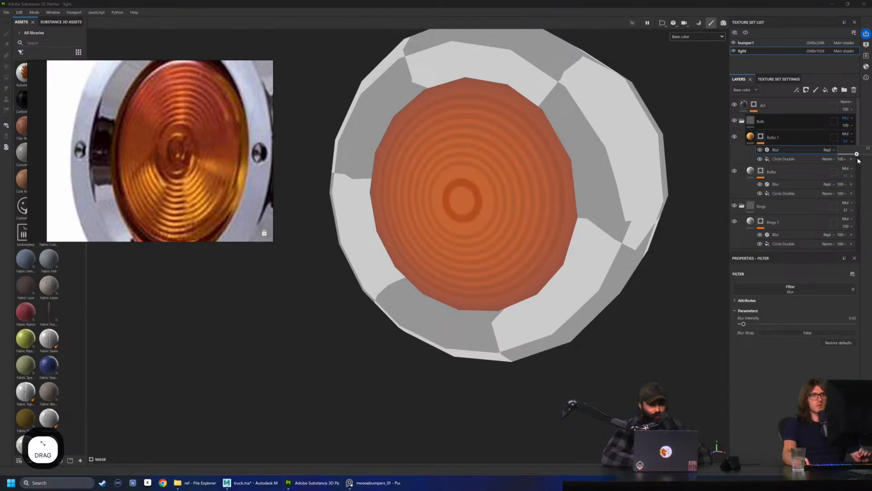
# Move the Bulbs 1 and Bulbs layers out of the Bulb folder and delete the empty folder
pyautogui.click(787, 141)
pyautogui.click(775, 124)
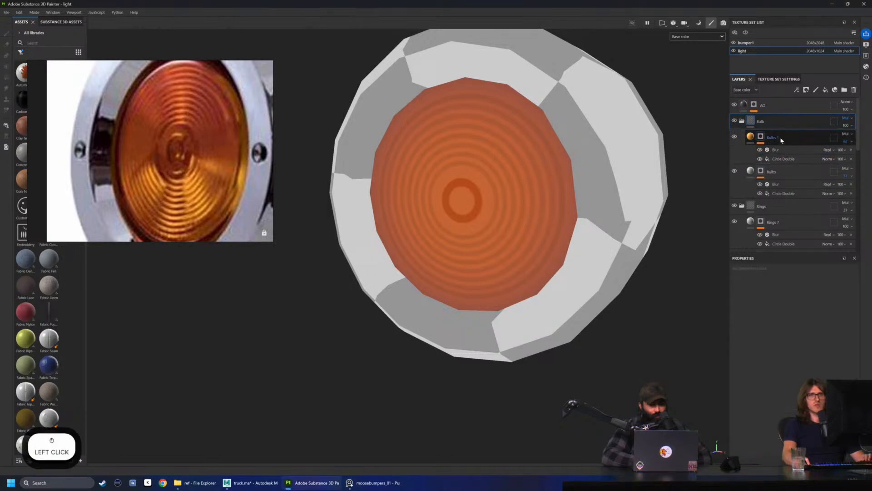
pyautogui.click(781, 138)
pyautogui.keyDown('shift'); pyautogui.click(786, 170); pyautogui.keyUp('shift')
pyautogui.click(787, 137)
pyautogui.moveTo(787, 139); pyautogui.dragTo(790, 115)
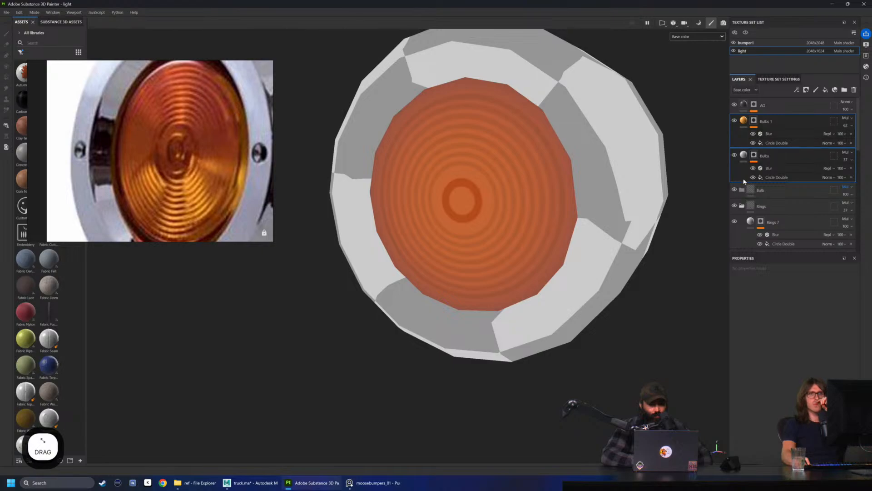
pyautogui.click(848, 193)
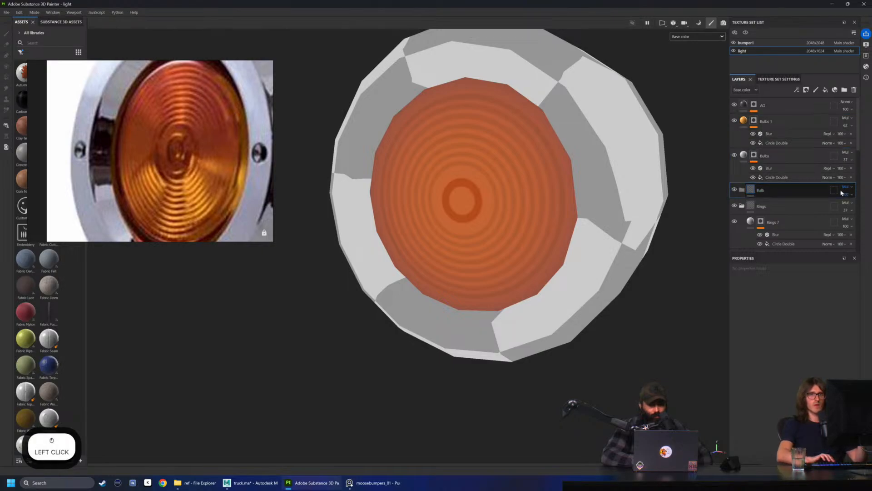
pyautogui.press('Delete')
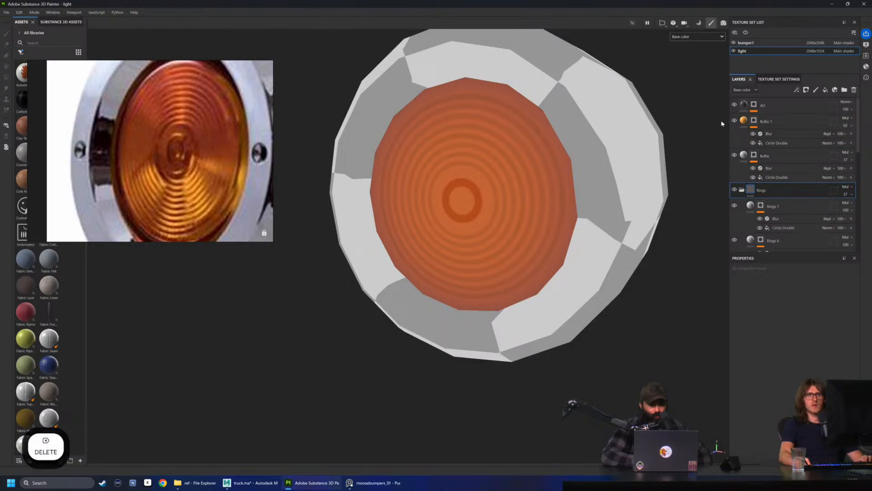
# Set the Bulbs 1 layer's base color blending mode to Normal and its opacity to 100
pyautogui.click(782, 121)
pyautogui.click(848, 119)
pyautogui.click(849, 127)
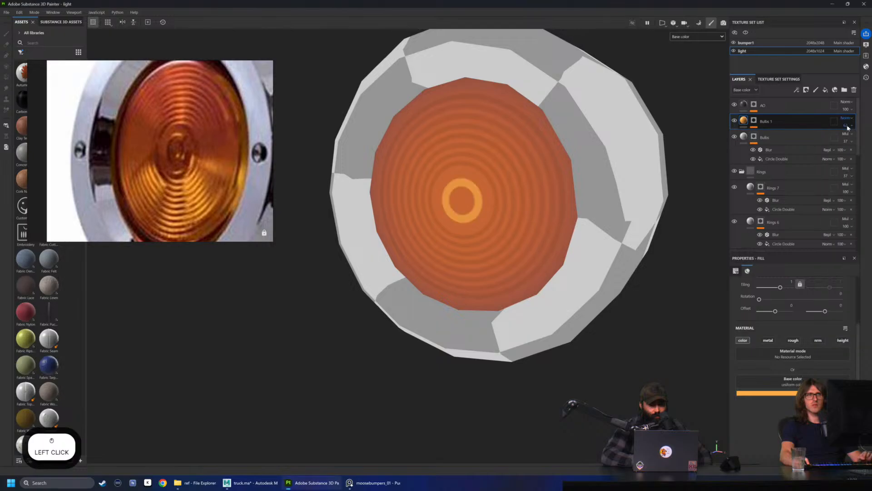
pyautogui.moveTo(859, 138); pyautogui.dragTo(871, 138)
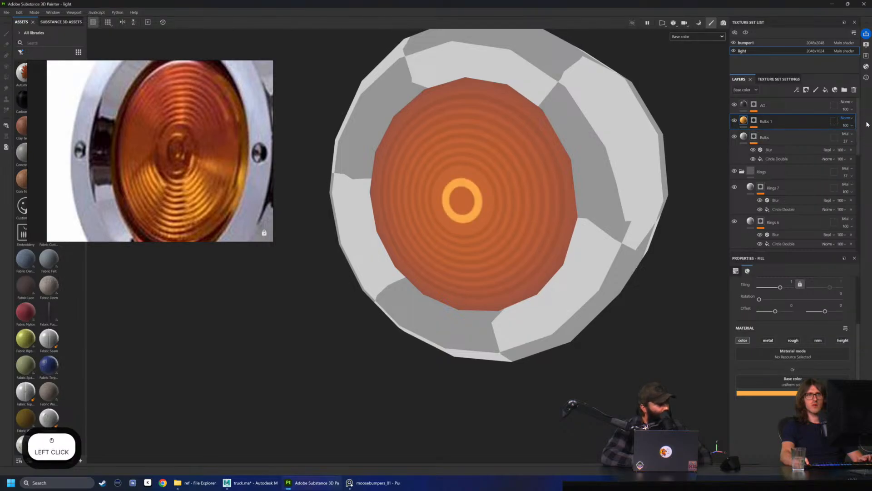
pyautogui.scroll(2, 522, 154)
pyautogui.keyDown('alt'); pyautogui.moveTo(522, 154); pyautogui.dragTo(529, 157); pyautogui.keyUp('alt')
# Turn the Bulbs 1 mask circle into two thin concentric rings by reducing both border widths and raising Circle In Scale
pyautogui.click(755, 121)
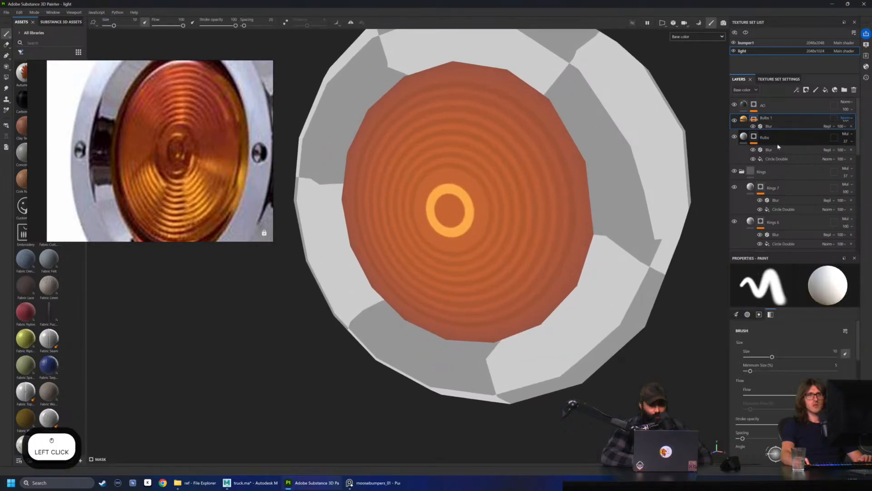
pyautogui.click(779, 143)
pyautogui.scroll(-3, 771, 373)
pyautogui.moveTo(781, 400); pyautogui.dragTo(749, 400)
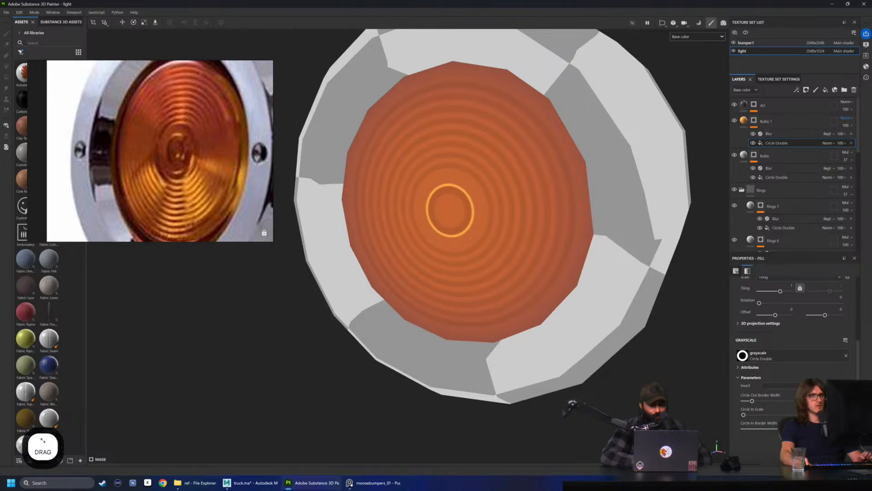
pyautogui.moveTo(745, 414); pyautogui.dragTo(795, 416)
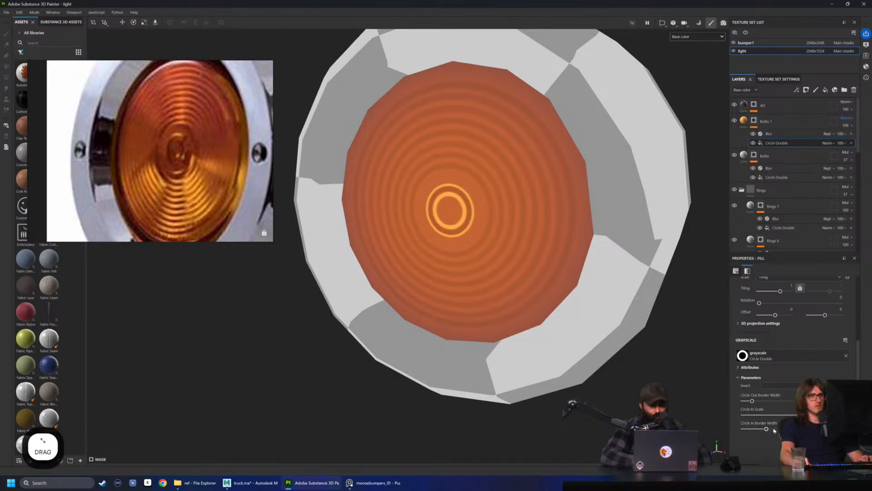
pyautogui.click(759, 429)
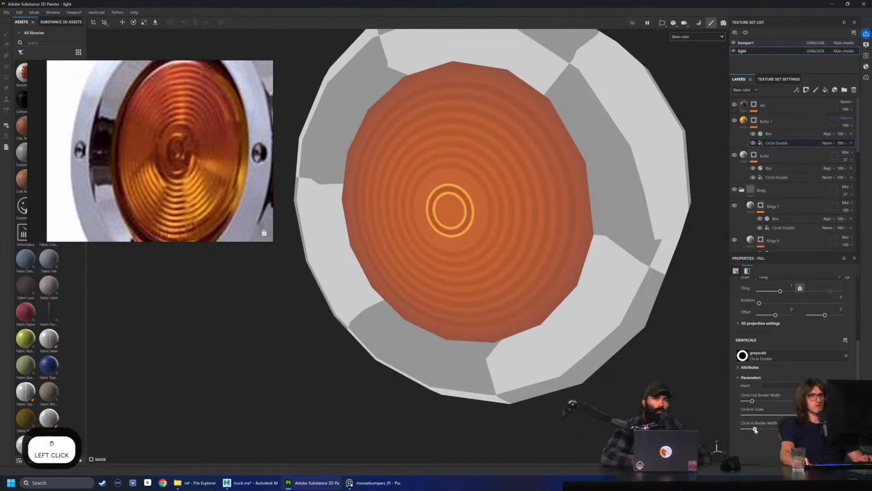
# Lower the Bulbs 1 layer's opacity until the two orange rings are only faint highlights around the bulb
pyautogui.keyDown('alt'); pyautogui.moveTo(536, 259); pyautogui.dragTo(526, 225); pyautogui.keyUp('alt')
pyautogui.scroll(2, 522, 222)
pyautogui.keyDown('alt'); pyautogui.moveTo(444, 206); pyautogui.dragTo(398, 212); pyautogui.keyUp('alt')
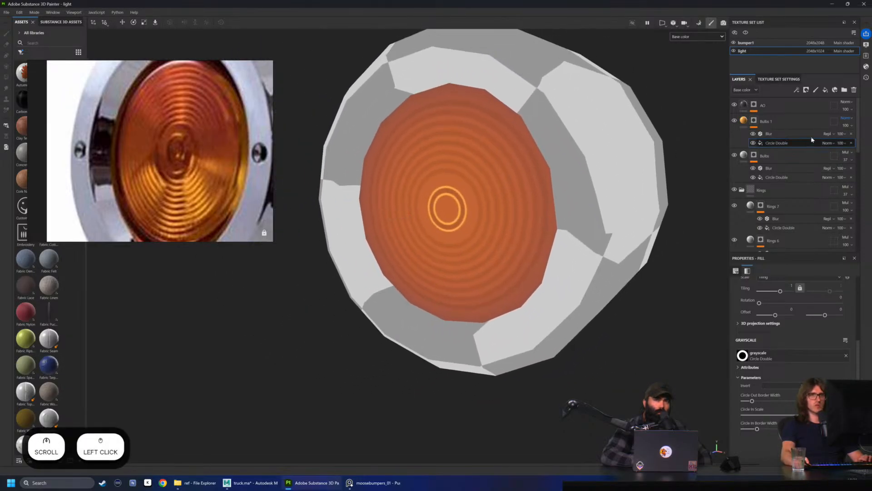
pyautogui.click(778, 126)
pyautogui.click(846, 126)
pyautogui.moveTo(869, 139); pyautogui.dragTo(848, 141)
pyautogui.scroll(4, 433, 229)
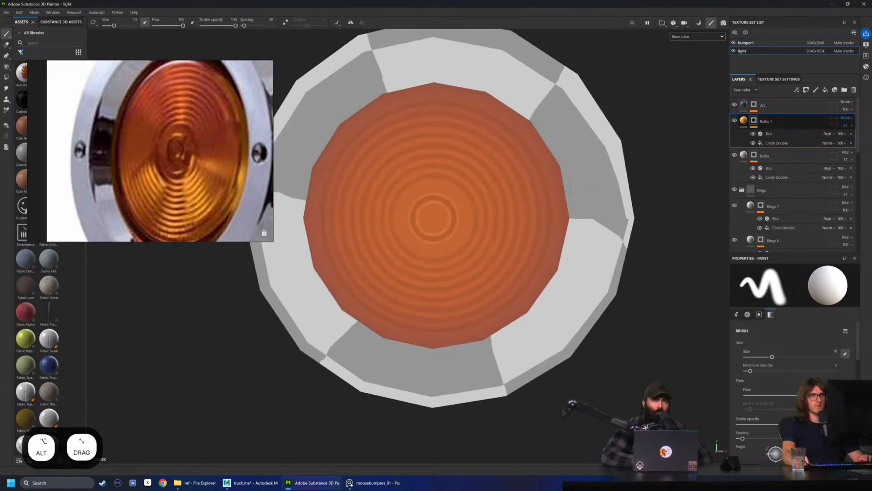
# Add a Bevel filter to the Bulbs 1 mask above its Blur filter
pyautogui.click(754, 121)
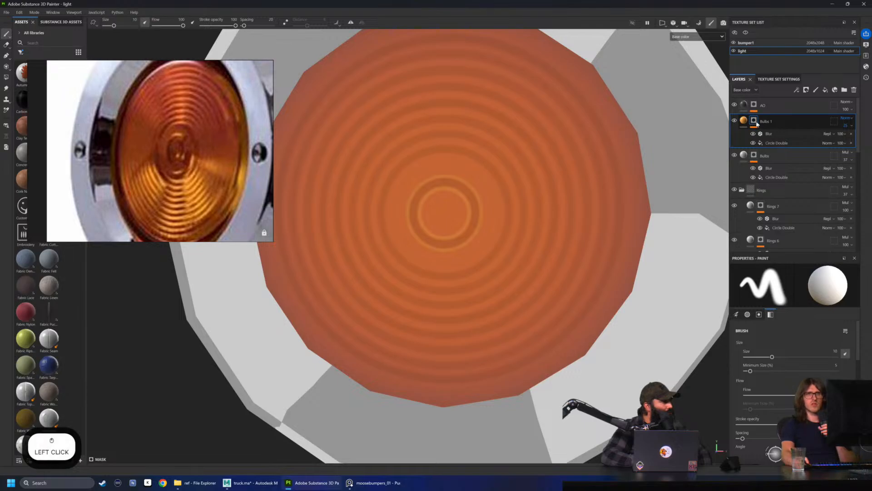
pyautogui.rightClick(755, 122)
pyautogui.click(755, 122)
pyautogui.rightClick(753, 123)
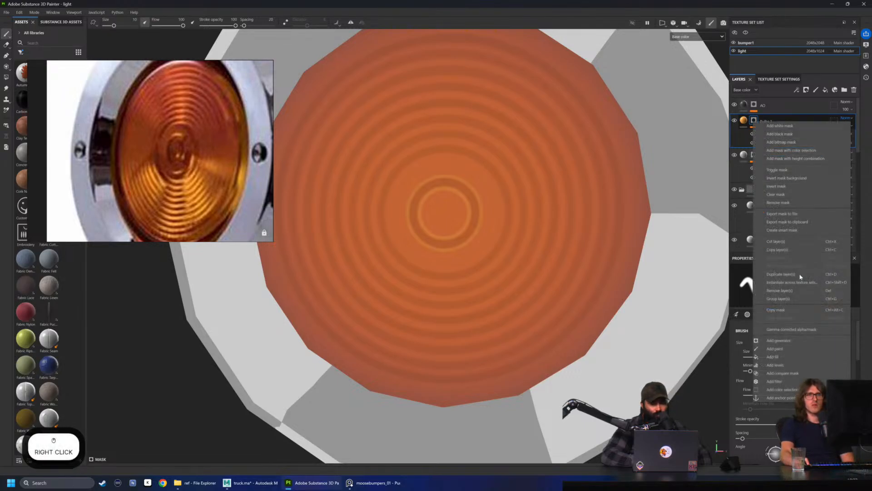
pyautogui.click(786, 385)
pyautogui.click(791, 290)
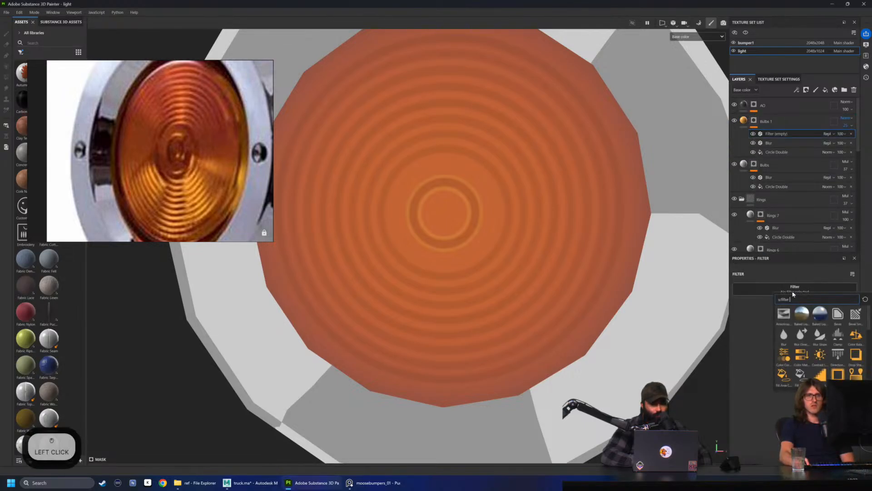
pyautogui.click(845, 315)
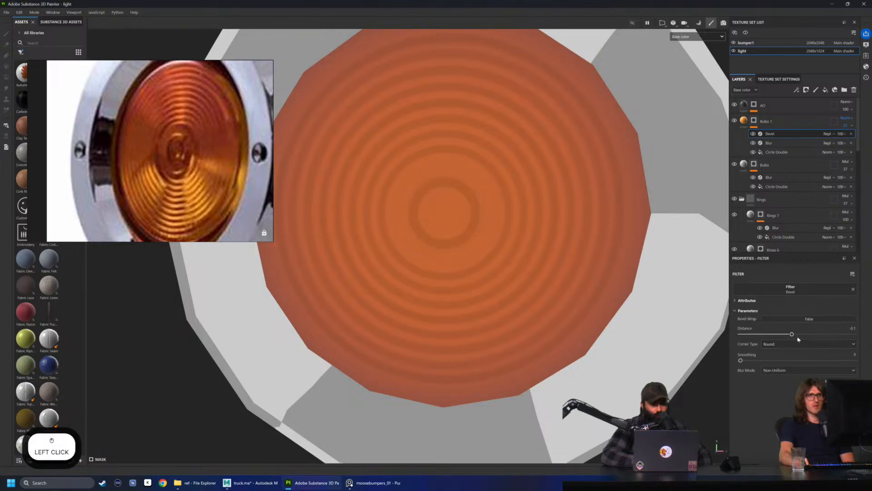
# Try raising the Bevel filter's Smoothing, return it to 0, and set the Distance to just above 0
pyautogui.moveTo(792, 334)
pyautogui.mouseDown()
pyautogui.moveTo(809, 333)
pyautogui.moveTo(798, 332)
pyautogui.mouseUp()
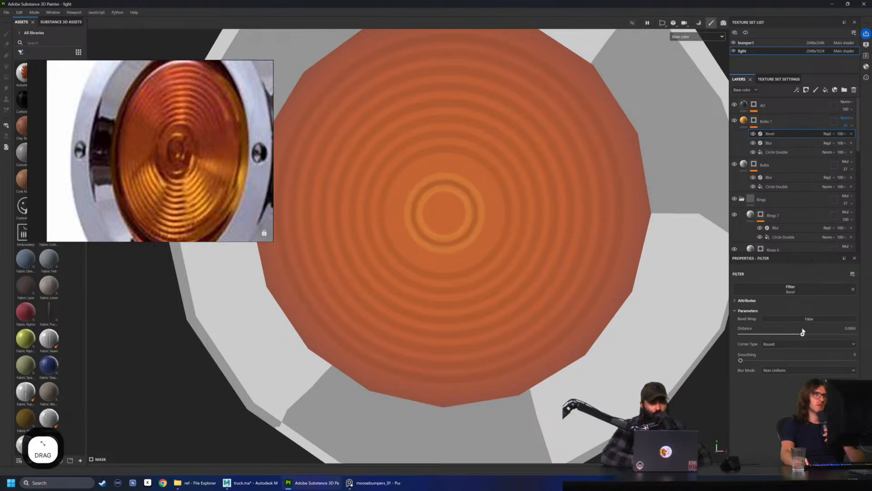
pyautogui.moveTo(757, 361); pyautogui.dragTo(835, 371)
pyautogui.moveTo(765, 371); pyautogui.dragTo(729, 369)
pyautogui.moveTo(802, 335); pyautogui.dragTo(795, 336)
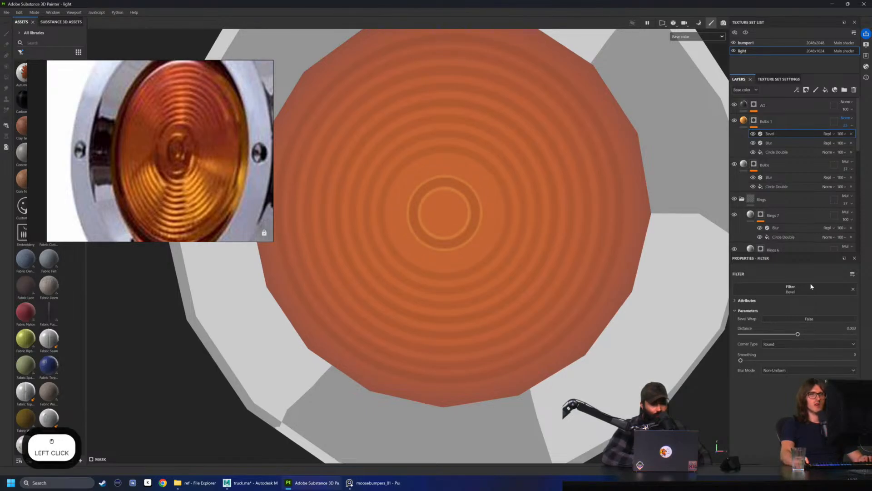
# Remove the Bevel filter from the Bulbs 1 mask and switch the viewport display from Base color to Material
pyautogui.click(851, 134)
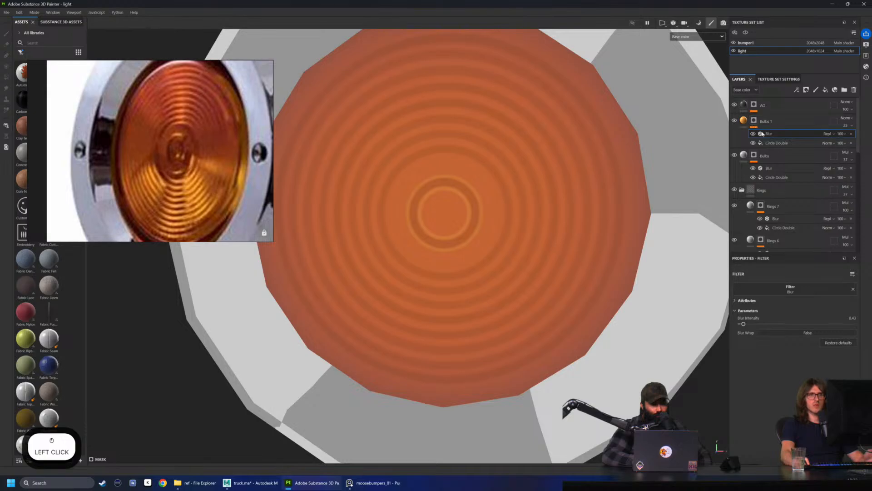
pyautogui.click(696, 36)
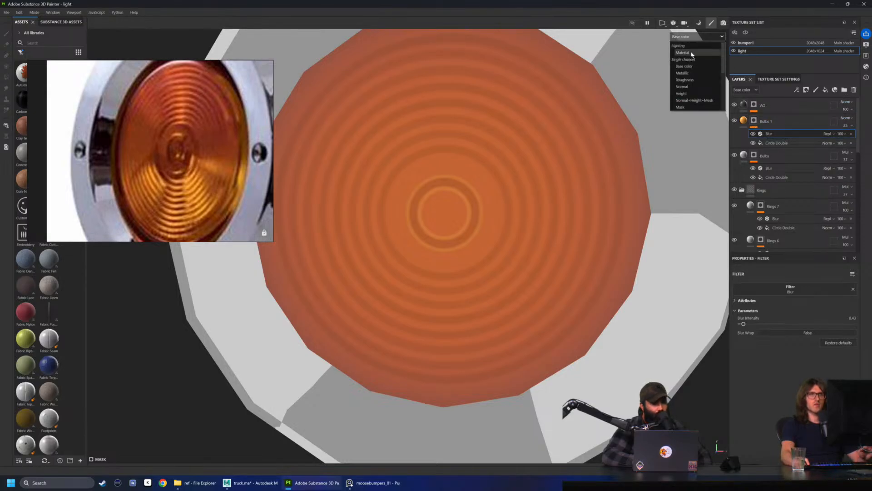
pyautogui.click(691, 54)
pyautogui.moveTo(476, 243)
pyautogui.keyDown('alt'); pyautogui.mouseDown()
pyautogui.moveTo(491, 251)
pyautogui.moveTo(506, 244)
pyautogui.mouseUp(); pyautogui.keyUp('alt')
# Reduce the Bulbs 1 layer's opacity to 11 and check the effect on the lens from an angle
pyautogui.click(841, 133)
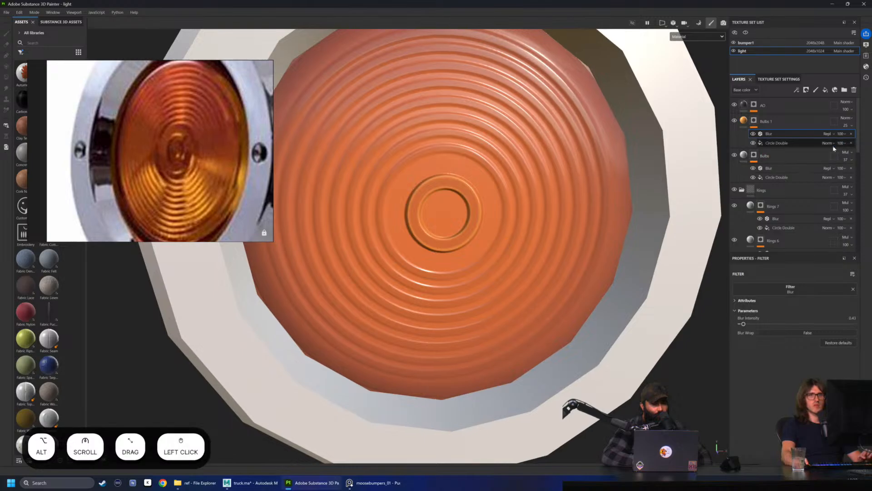
pyautogui.moveTo(847, 141); pyautogui.dragTo(843, 142)
pyautogui.keyDown('alt'); pyautogui.moveTo(568, 200); pyautogui.dragTo(505, 216); pyautogui.keyUp('alt')
pyautogui.keyDown('shift'); pyautogui.moveTo(491, 275); pyautogui.dragTo(468, 287, button='right'); pyautogui.keyUp('shift')
pyautogui.scroll(-5, 470, 287)
pyautogui.keyDown('alt'); pyautogui.moveTo(595, 279); pyautogui.dragTo(503, 288); pyautogui.keyUp('alt')
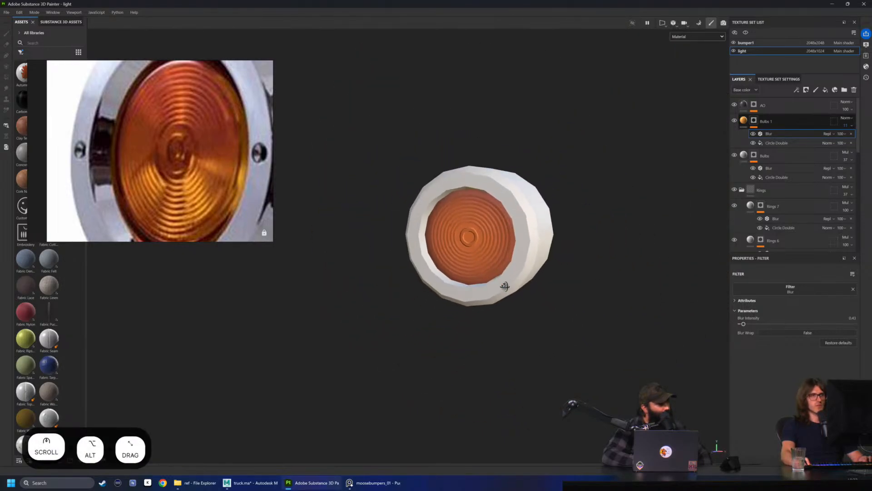
# Lower the Bulbs fill layer's height to 0.4257 and check the bulb relief from several angles
pyautogui.click(746, 155)
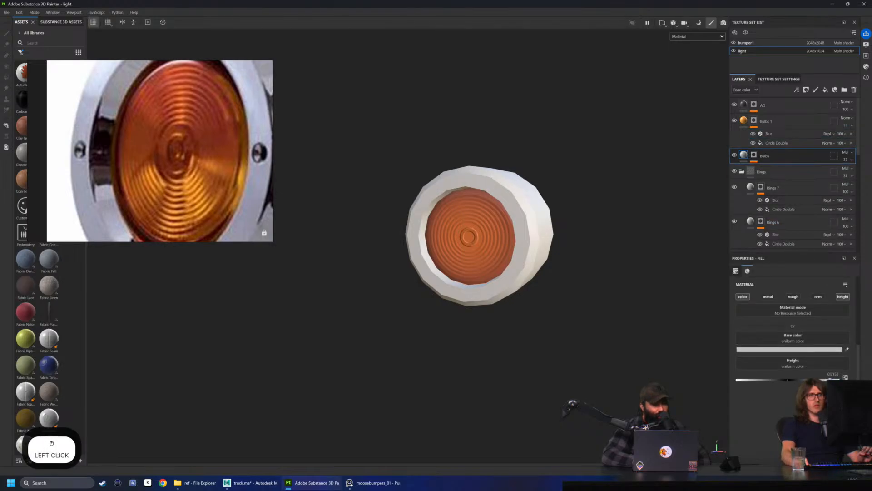
pyautogui.moveTo(824, 380); pyautogui.dragTo(824, 380)
pyautogui.scroll(2, 461, 273)
pyautogui.keyDown('alt'); pyautogui.moveTo(461, 272); pyautogui.dragTo(524, 272); pyautogui.keyUp('alt')
pyautogui.scroll(3, 524, 272)
pyautogui.moveTo(525, 273)
pyautogui.keyDown('shift'); pyautogui.mouseDown(button='right')
pyautogui.moveTo(504, 265)
pyautogui.moveTo(517, 269)
pyautogui.mouseUp(button='right'); pyautogui.keyUp('shift')
pyautogui.moveTo(514, 266)
pyautogui.keyDown('alt'); pyautogui.mouseDown()
pyautogui.moveTo(516, 237)
pyautogui.moveTo(474, 291)
pyautogui.moveTo(527, 300)
pyautogui.moveTo(446, 181)
pyautogui.moveTo(582, 246)
pyautogui.moveTo(500, 248)
pyautogui.mouseUp(); pyautogui.keyUp('alt')
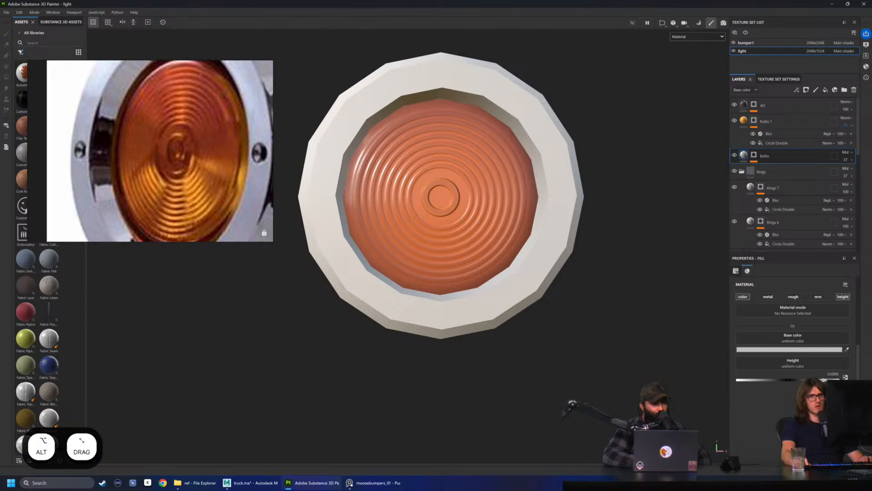
pyautogui.moveTo(825, 380); pyautogui.dragTo(811, 381)
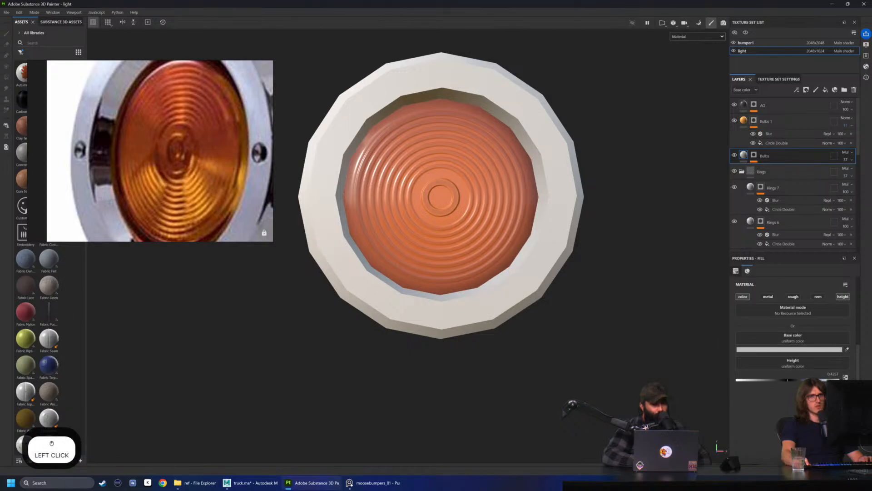
pyautogui.keyDown('alt'); pyautogui.moveTo(545, 272); pyautogui.dragTo(573, 277); pyautogui.keyUp('alt')
pyautogui.keyDown('alt'); pyautogui.moveTo(573, 276); pyautogui.dragTo(327, 247, button='right'); pyautogui.keyUp('alt')
pyautogui.keyDown('alt'); pyautogui.moveTo(327, 248); pyautogui.dragTo(394, 267); pyautogui.keyUp('alt')
pyautogui.keyDown('shift'); pyautogui.moveTo(393, 266); pyautogui.dragTo(397, 266, button='right'); pyautogui.keyUp('shift')
pyautogui.keyDown('alt'); pyautogui.moveTo(439, 257); pyautogui.dragTo(486, 289); pyautogui.keyUp('alt')
pyautogui.scroll(3, 482, 291)
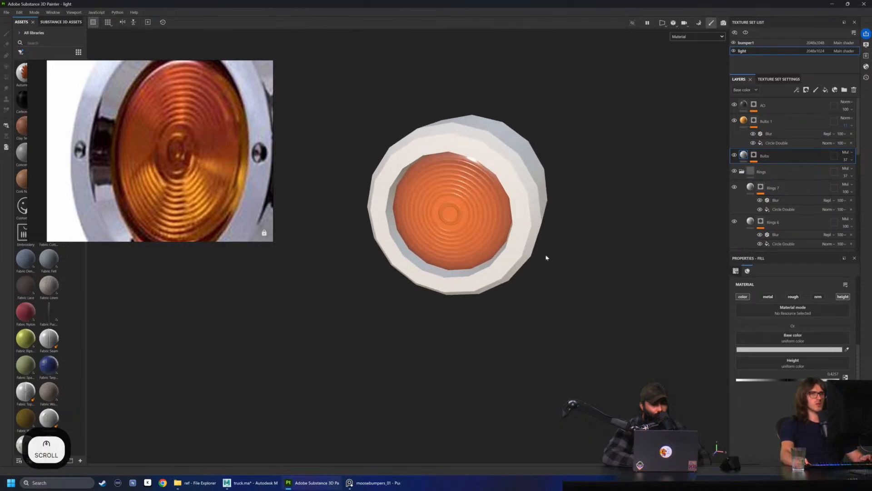
# Collapse the Rings folder and rename the Bulbs 1 layer to Bulb Mult
pyautogui.click(754, 104)
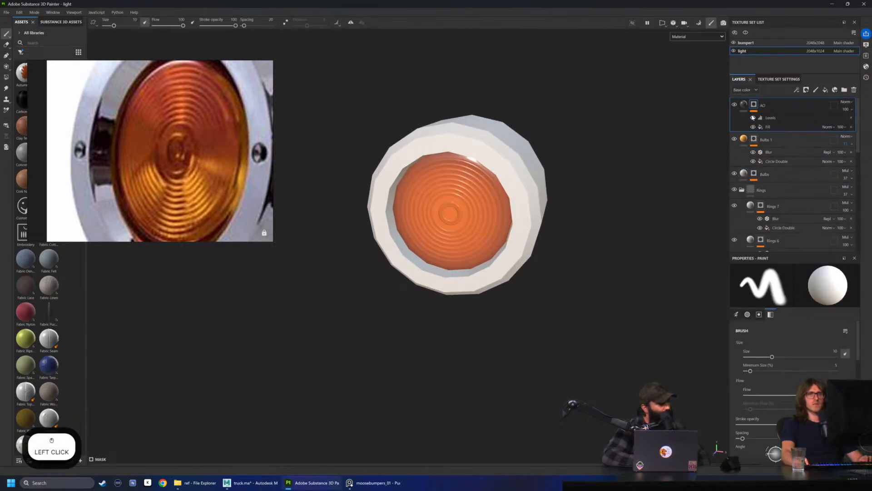
pyautogui.click(744, 105)
pyautogui.click(741, 171)
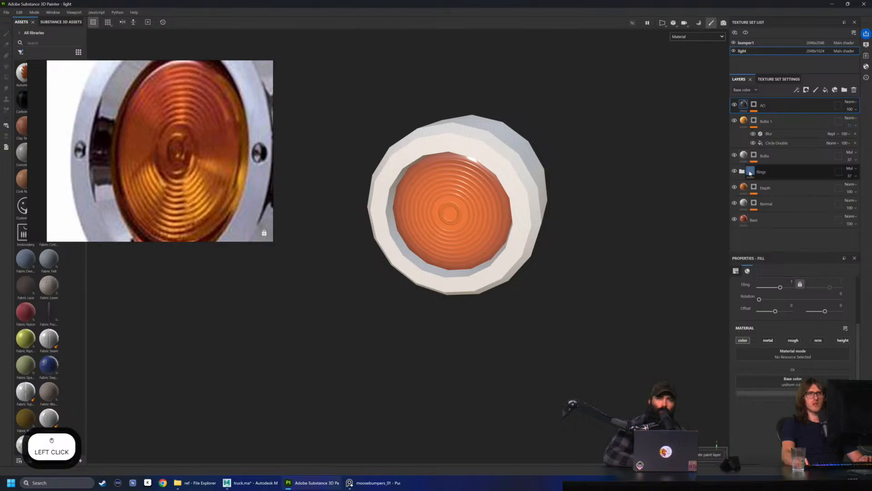
pyautogui.doubleClick(776, 123)
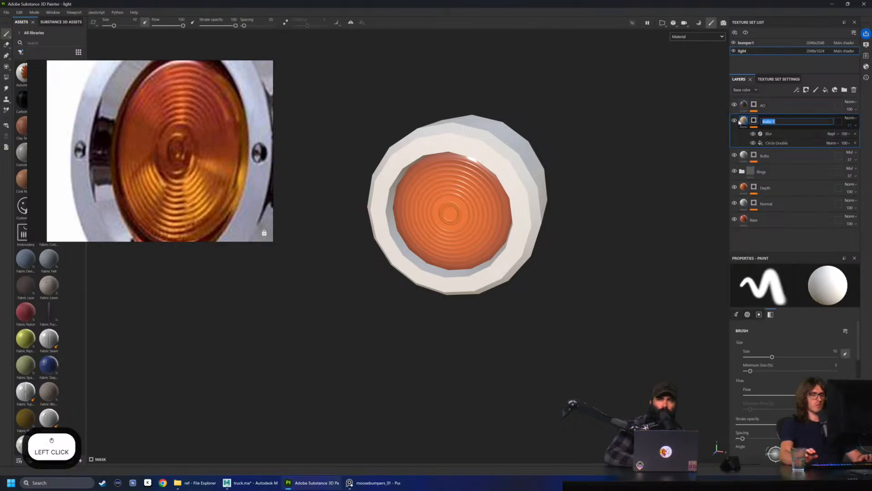
pyautogui.write('Bulb M')
pyautogui.press('BackSpace')
pyautogui.press('BackSpace')
pyautogui.press('BackSpace')
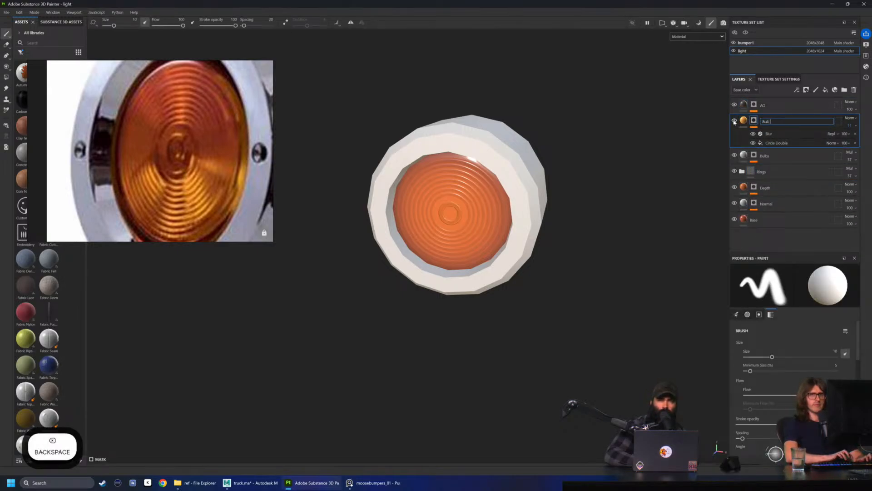
pyautogui.write('b Mult')
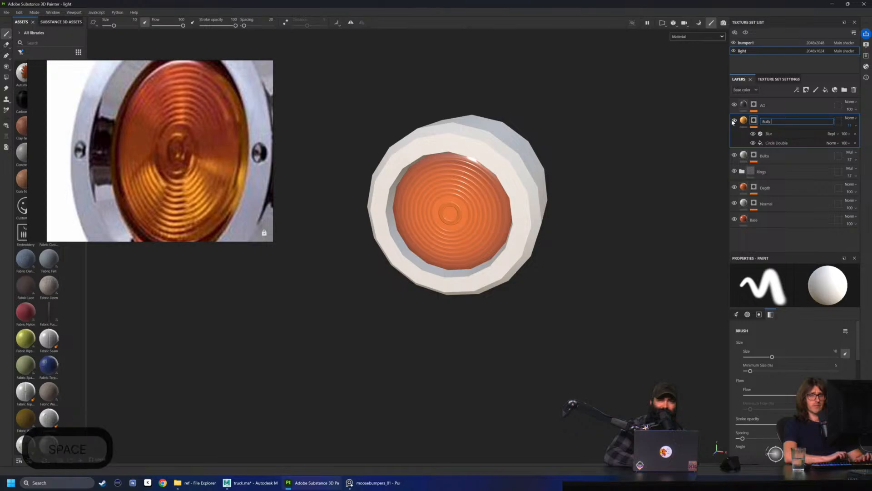
pyautogui.press('Return')
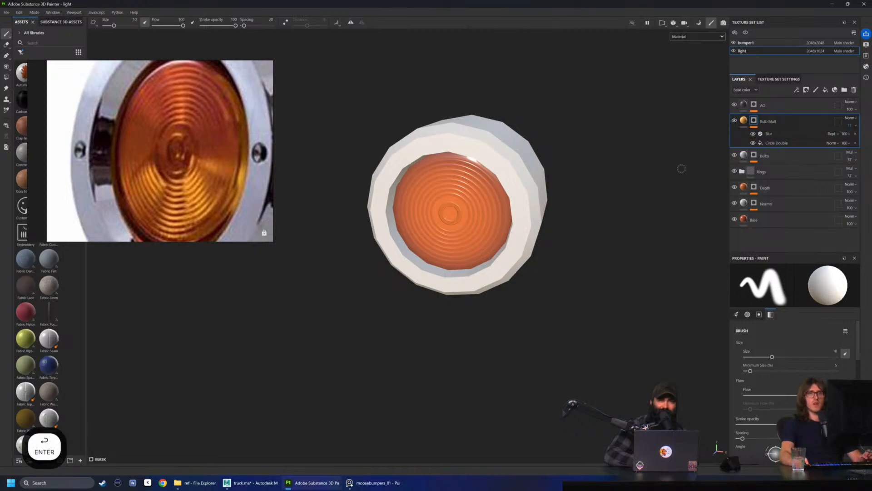
# Open the texture export settings and exclude the bumper1 texture set from the export
pyautogui.keyDown('alt'); pyautogui.moveTo(614, 146); pyautogui.dragTo(568, 145); pyautogui.keyUp('alt')
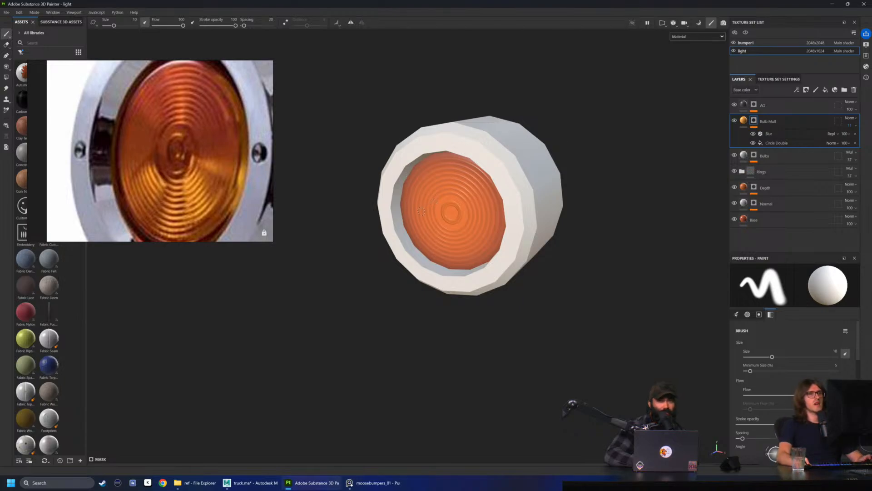
pyautogui.click(6, 13)
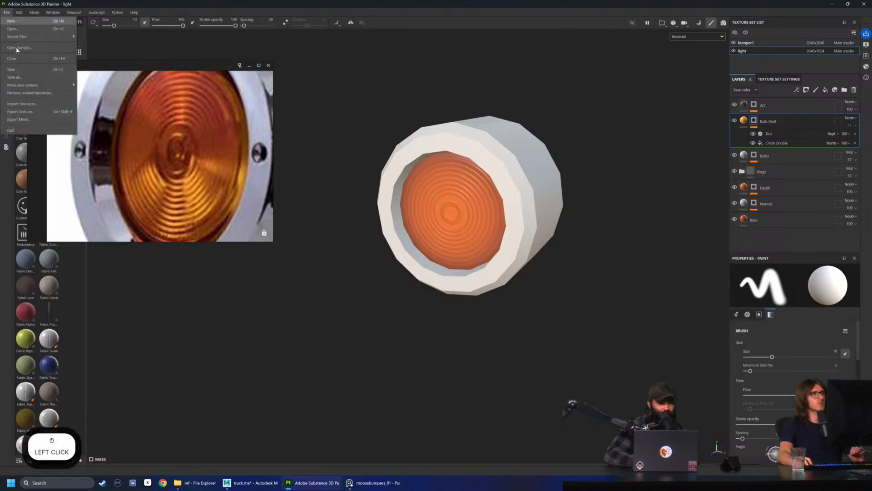
pyautogui.click(33, 112)
pyautogui.moveTo(359, 128); pyautogui.dragTo(413, 112)
pyautogui.click(305, 141)
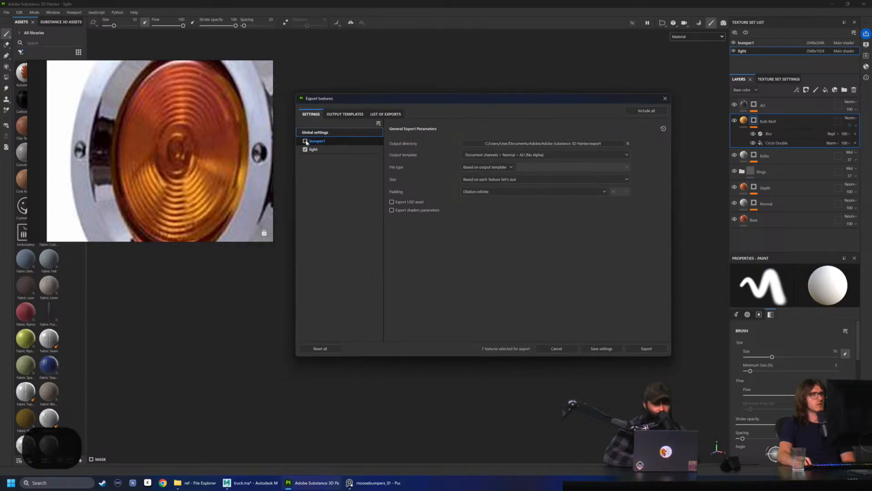
# Export only the Normal map of the light texture set with the existing output template
pyautogui.click(345, 114)
pyautogui.click(319, 114)
pyautogui.click(330, 151)
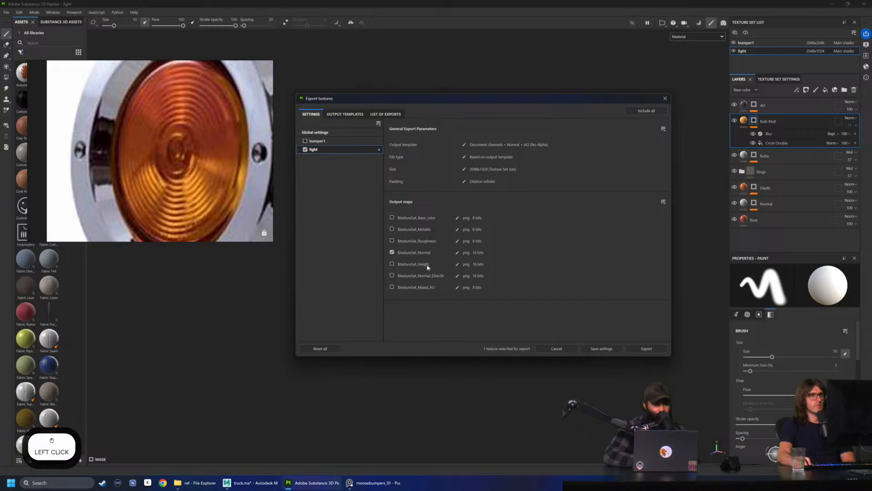
pyautogui.click(482, 256)
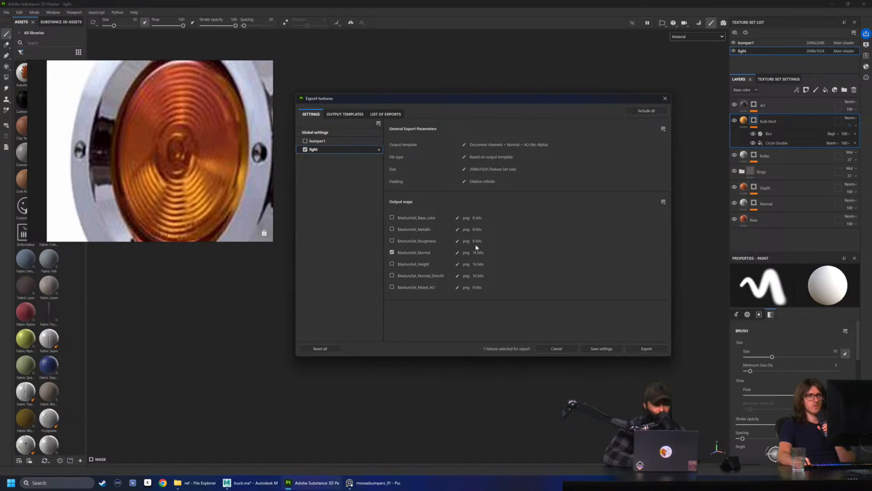
pyautogui.click(649, 349)
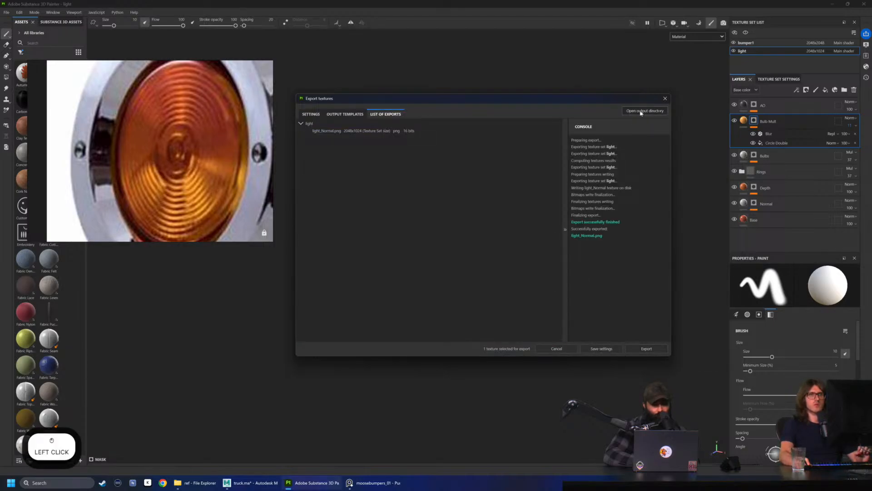
# Open the exported light_Normal.png from the output directory and examine it at different zoom levels for ring detail
pyautogui.click(641, 112)
pyautogui.moveTo(391, 121); pyautogui.dragTo(416, 144)
pyautogui.doubleClick(316, 203)
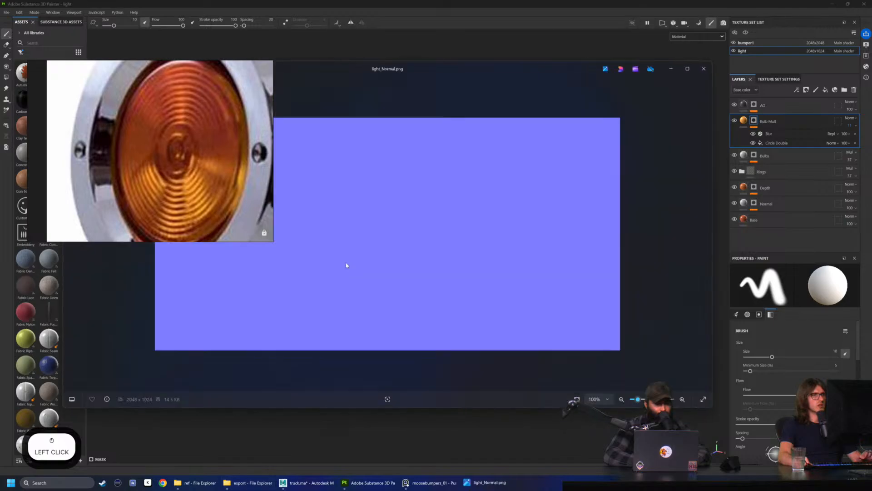
pyautogui.moveTo(254, 67)
pyautogui.moveTo(229, 74); pyautogui.dragTo(152, 59)
pyautogui.scroll(4, 226, 280)
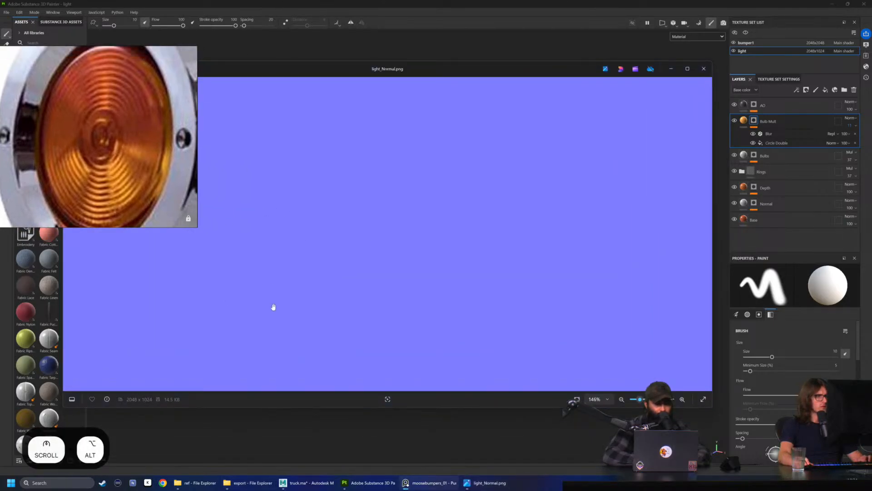
pyautogui.scroll(-2, 273, 307)
pyautogui.moveTo(250, 337); pyautogui.dragTo(300, 236)
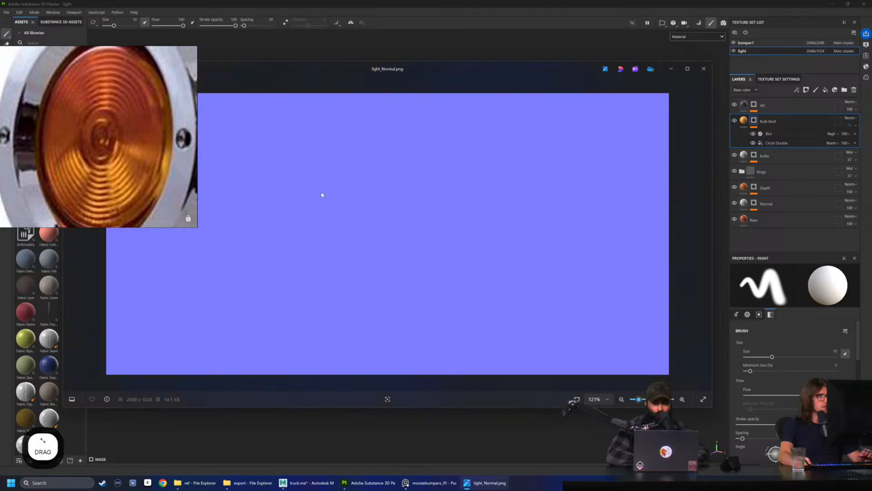
pyautogui.moveTo(319, 65); pyautogui.dragTo(455, 76)
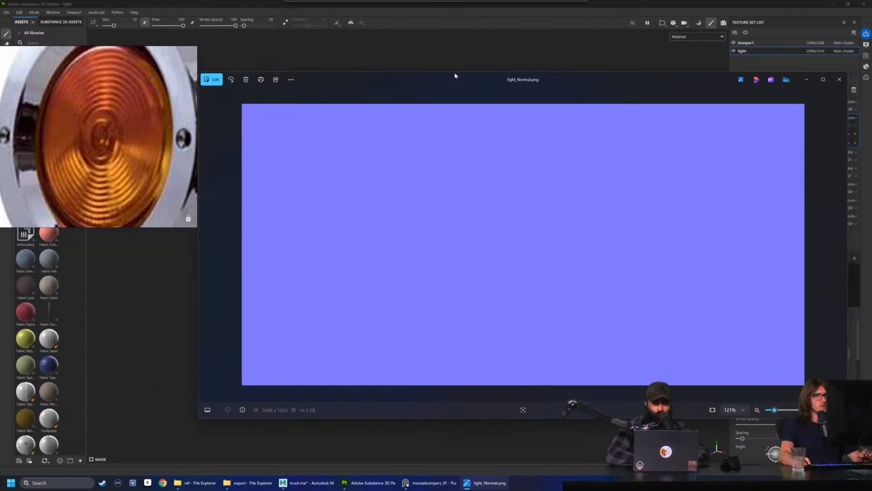
pyautogui.scroll(4, 338, 317)
pyautogui.scroll(-5, 331, 321)
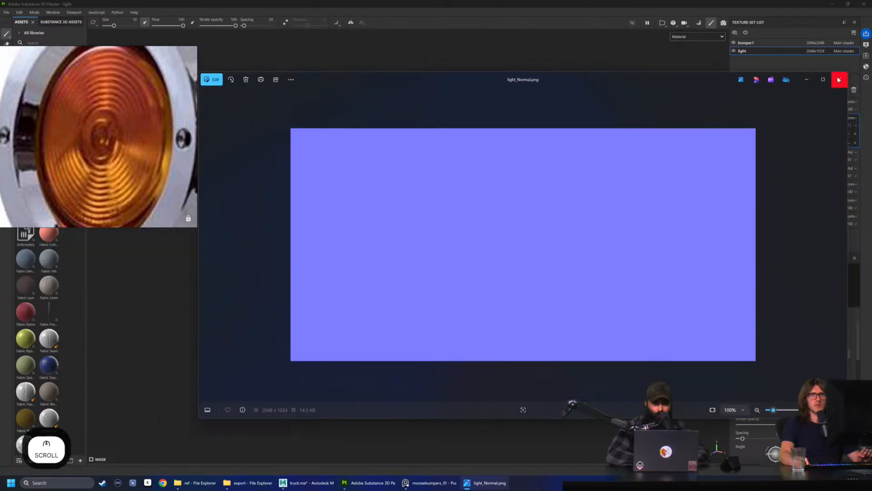
# Close the image preview and the export folder, and return to the Export textures dialog
pyautogui.click(839, 79)
pyautogui.click(327, 212)
pyautogui.moveTo(379, 249); pyautogui.dragTo(311, 189)
pyautogui.click(439, 252)
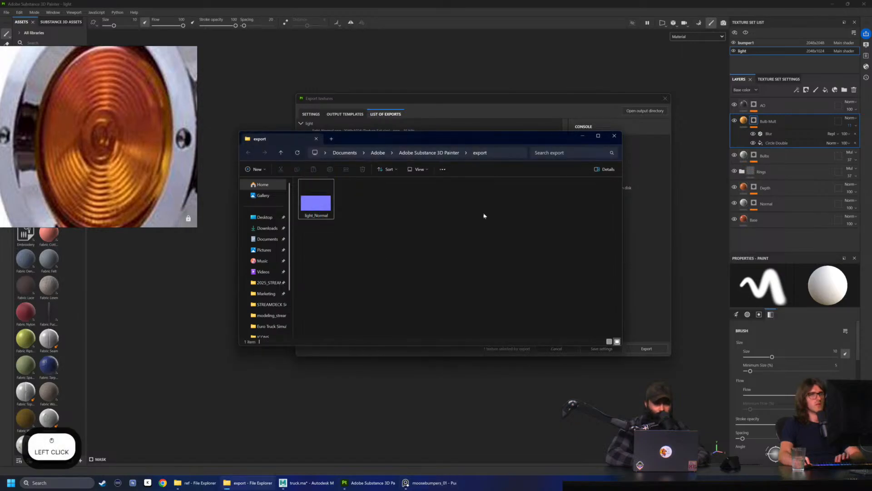
pyautogui.moveTo(552, 140); pyautogui.dragTo(478, 178)
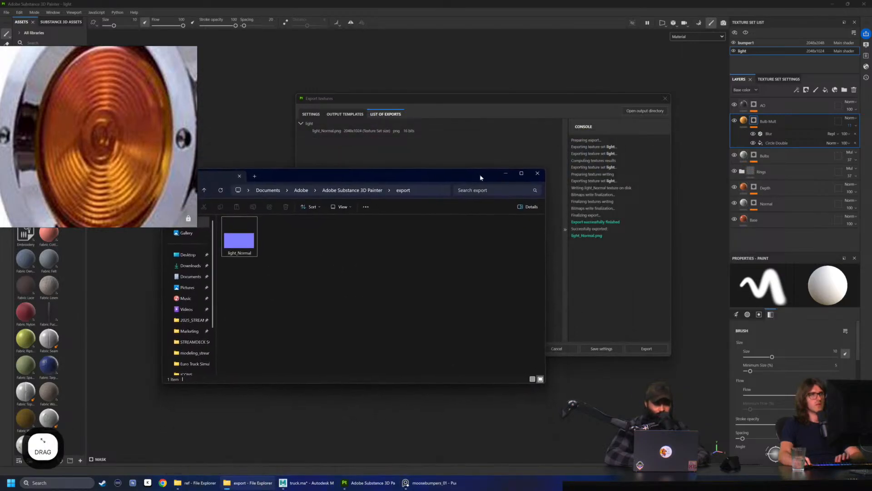
pyautogui.click(538, 173)
pyautogui.moveTo(661, 98); pyautogui.dragTo(632, 95)
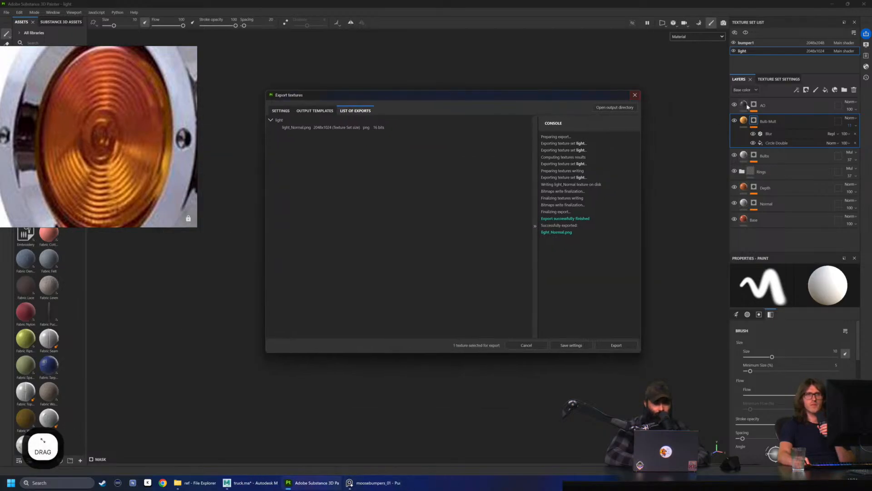
pyautogui.moveTo(565, 108); pyautogui.dragTo(528, 126)
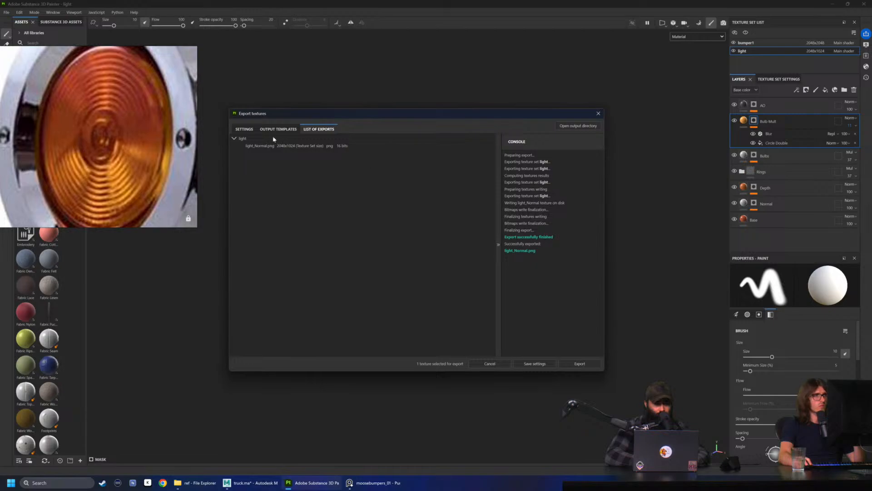
# Review the export settings of the light texture set and export its Normal map again
pyautogui.click(244, 129)
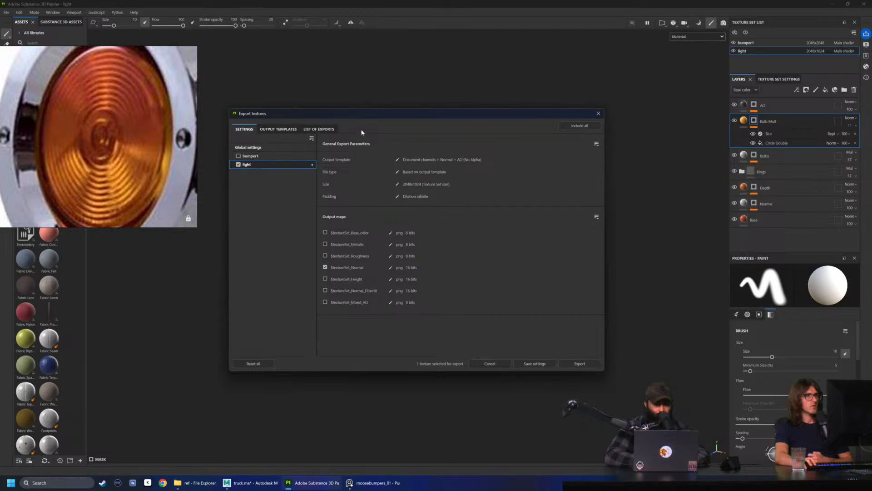
pyautogui.click(328, 129)
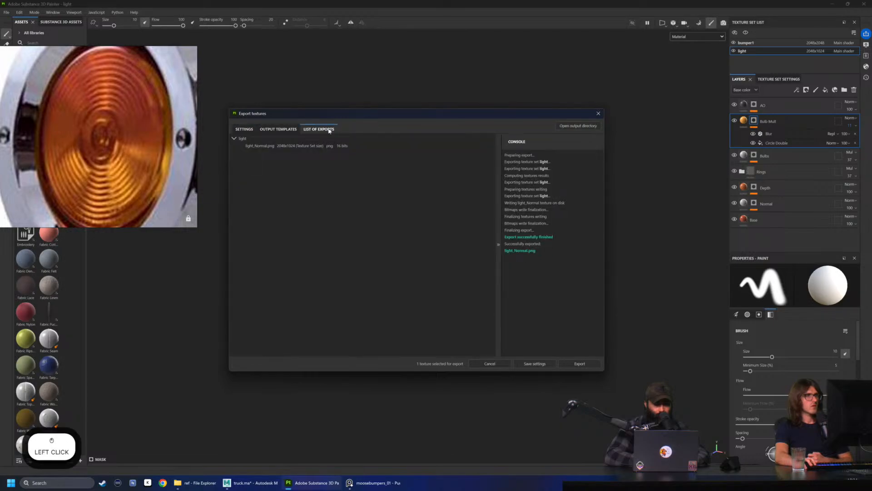
pyautogui.click(579, 364)
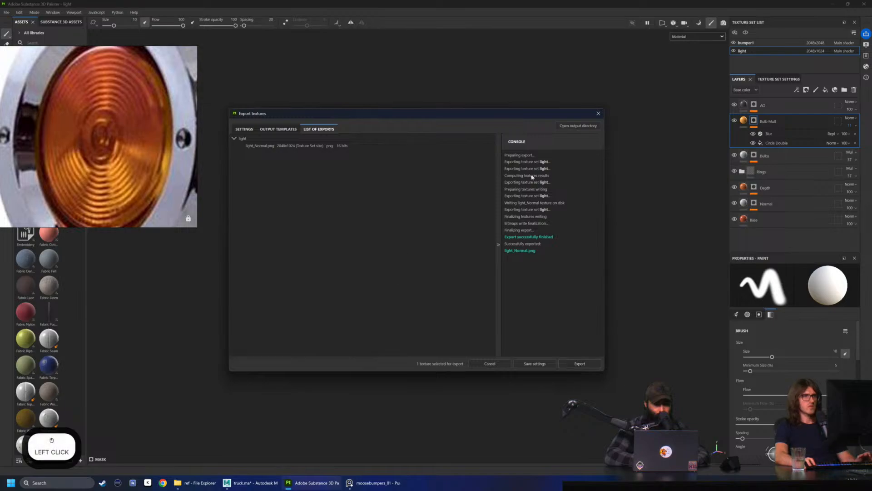
# Reopen the re-exported light_Normal.png from the output directory and inspect it for the lens relief
pyautogui.click(577, 127)
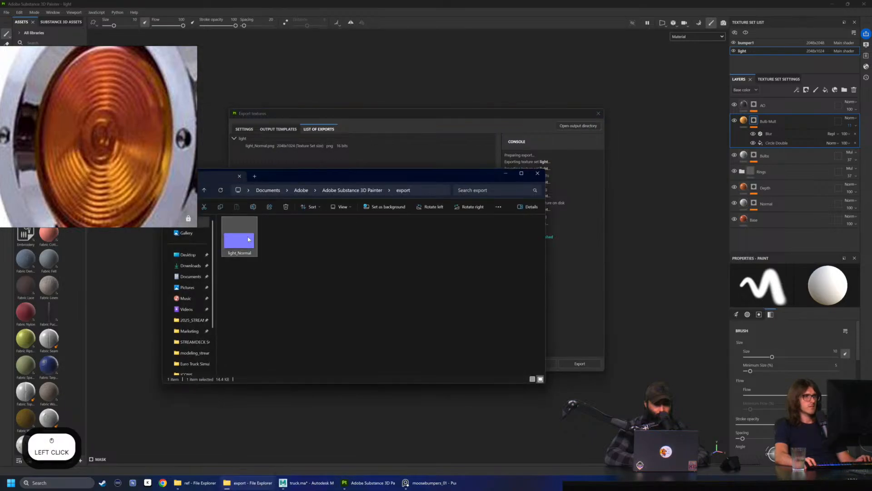
pyautogui.doubleClick(239, 241)
pyautogui.scroll(3, 352, 311)
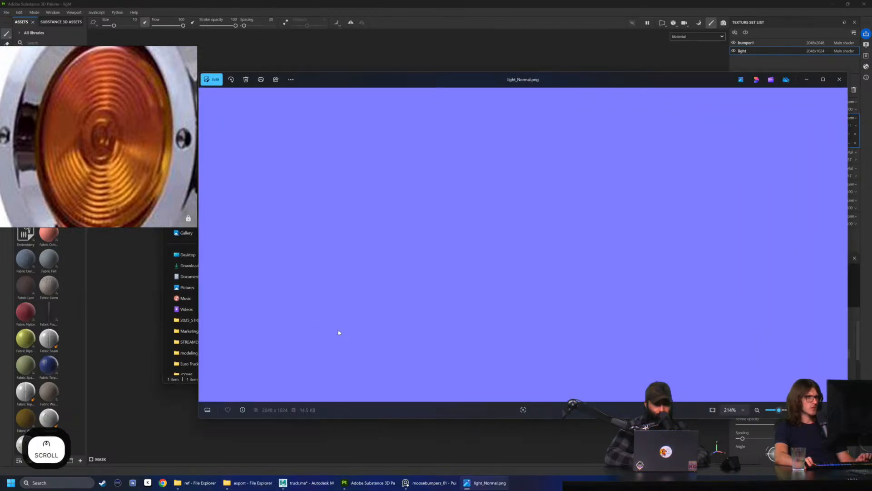
pyautogui.scroll(-4, 442, 306)
pyautogui.scroll(2, 553, 263)
pyautogui.scroll(-3, 470, 282)
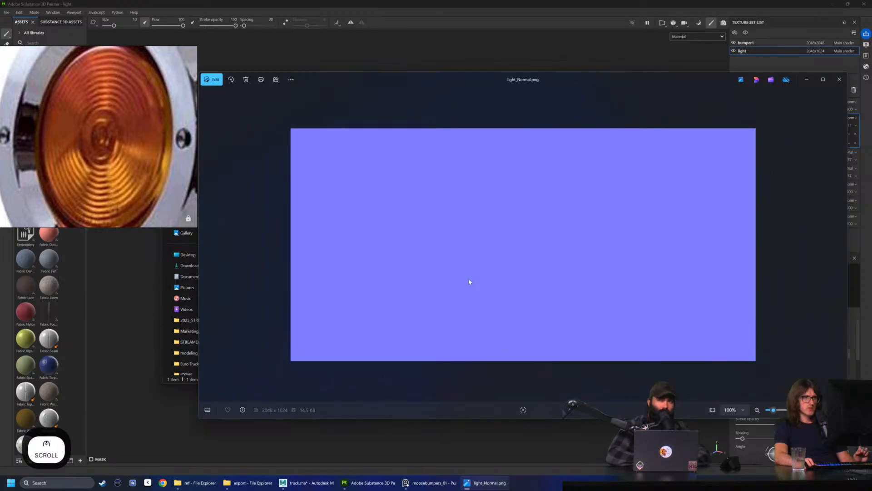
# Close the light_Normal.png preview and return to the light texture set's export settings, moving the export dialog clear of the lens reference
pyautogui.click(840, 79)
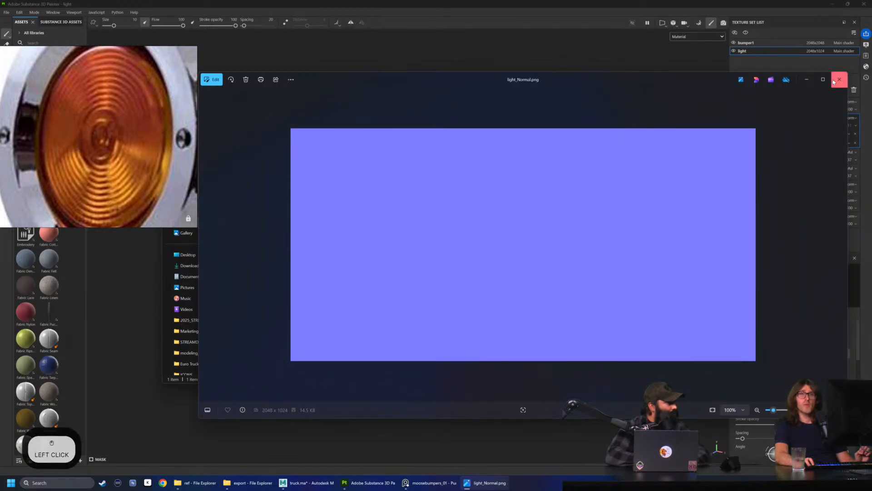
pyautogui.click(752, 175)
pyautogui.moveTo(451, 114)
pyautogui.mouseDown()
pyautogui.moveTo(641, 294)
pyautogui.moveTo(277, 124)
pyautogui.moveTo(351, 251)
pyautogui.moveTo(363, 248)
pyautogui.mouseUp()
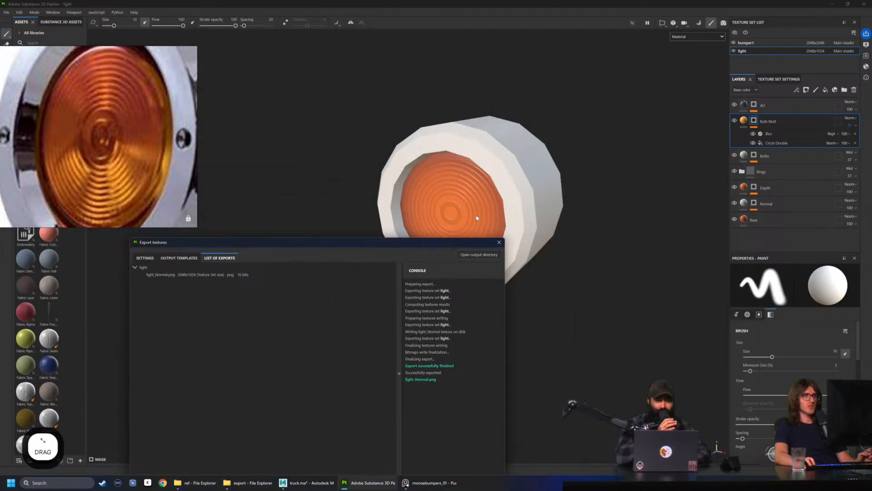
pyautogui.moveTo(286, 243); pyautogui.dragTo(380, 132)
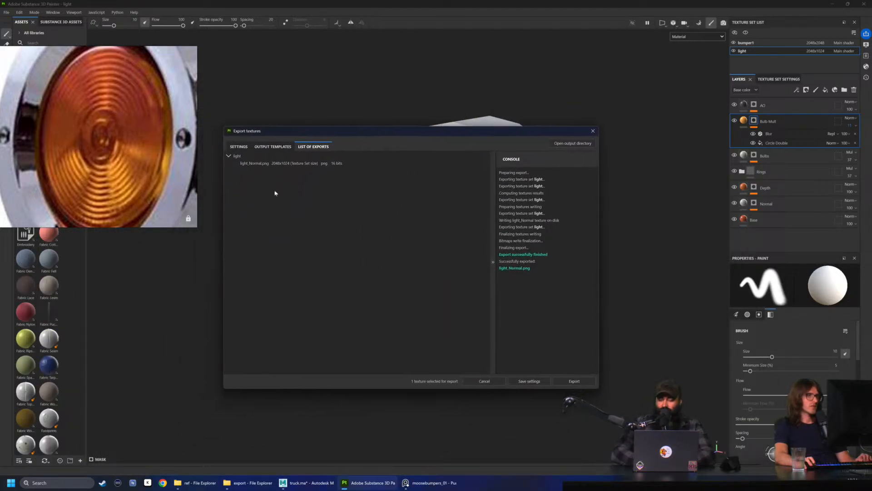
pyautogui.click(238, 147)
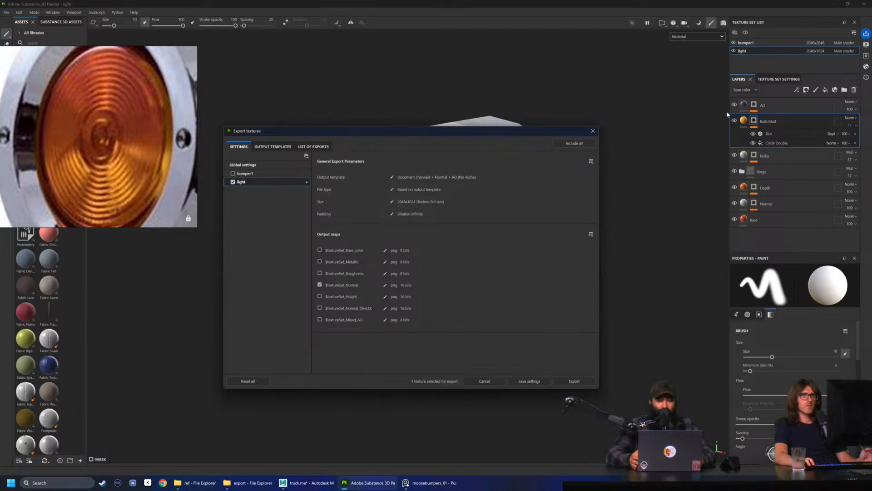
pyautogui.click(306, 156)
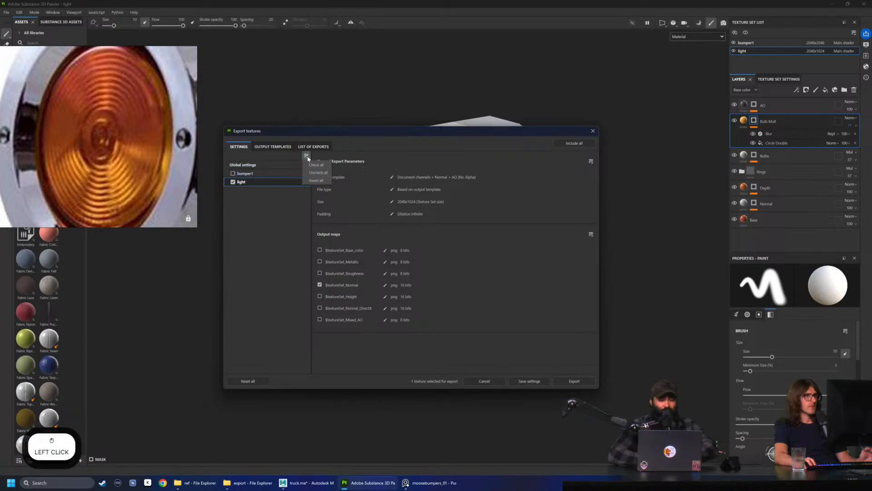
pyautogui.click(318, 181)
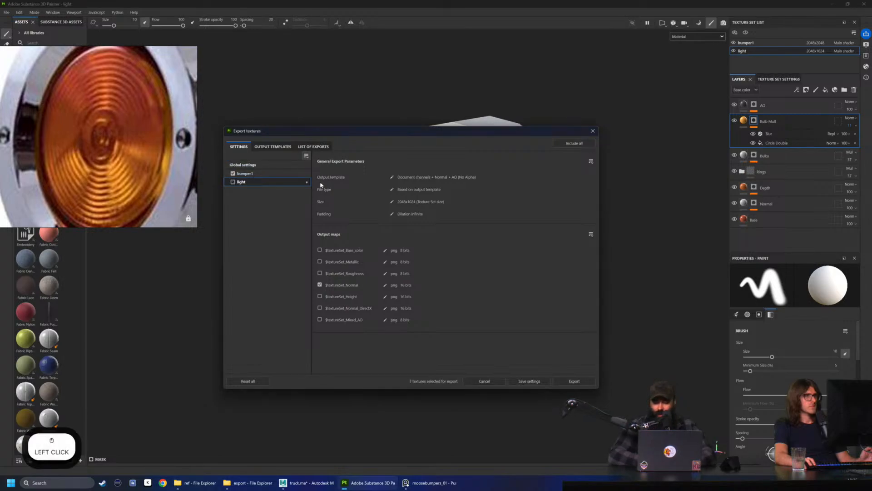
pyautogui.click(233, 182)
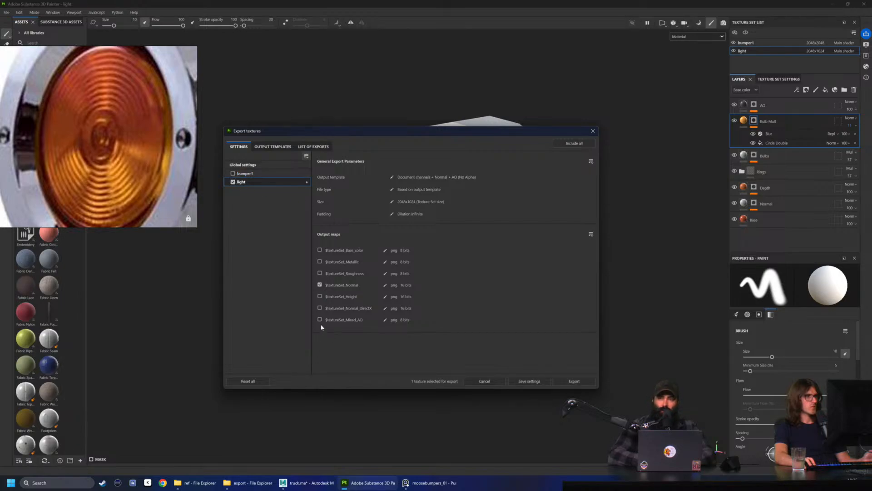
# Include the Height map alongside the Normal map for the light texture set, export both, and open the output directory
pyautogui.click(319, 296)
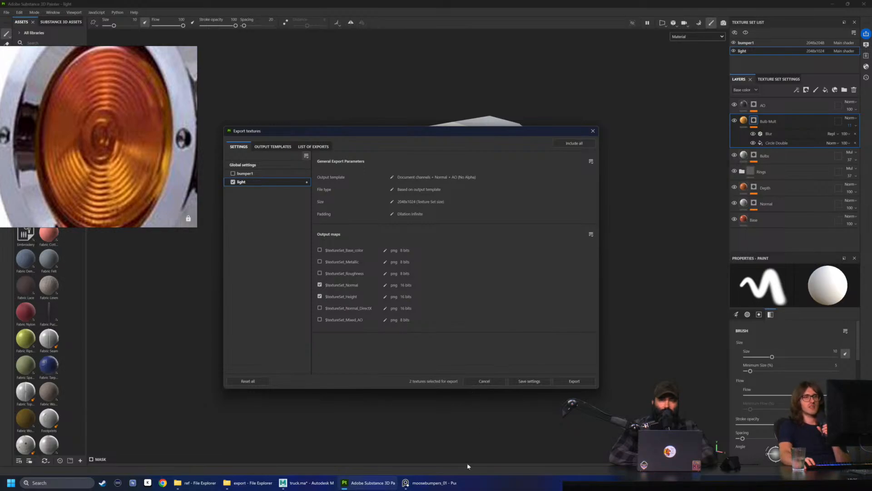
pyautogui.click(574, 381)
pyautogui.click(575, 143)
# Inspect the exported light_Height.png, and close the image preview and the texture export dialog
pyautogui.doubleClick(279, 241)
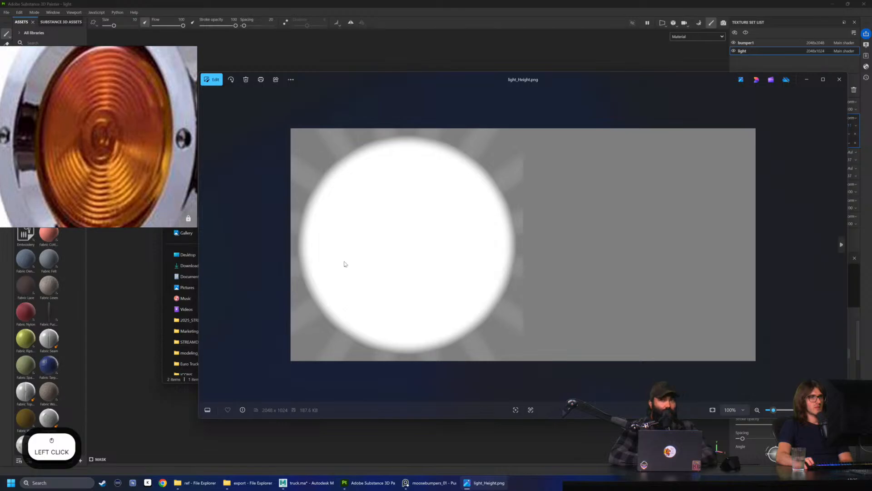
pyautogui.click(839, 80)
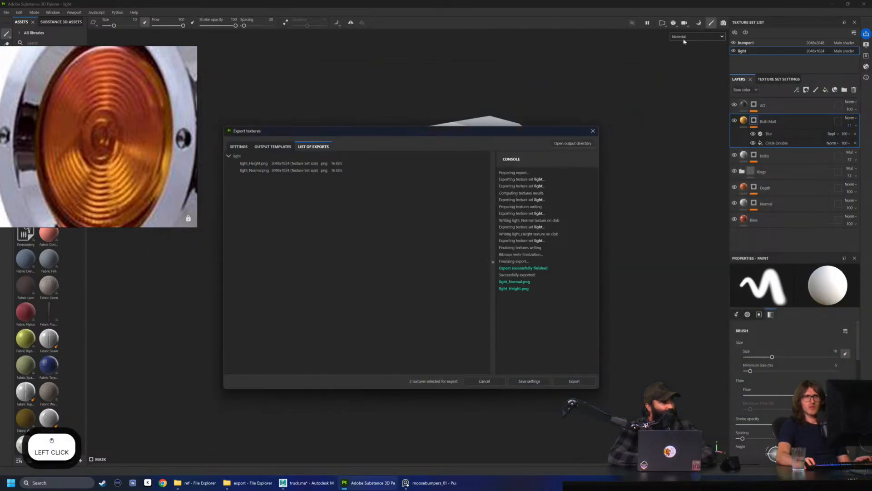
pyautogui.click(593, 131)
# Display only the Normal channel on the marker light model and examine it up close
pyautogui.click(697, 36)
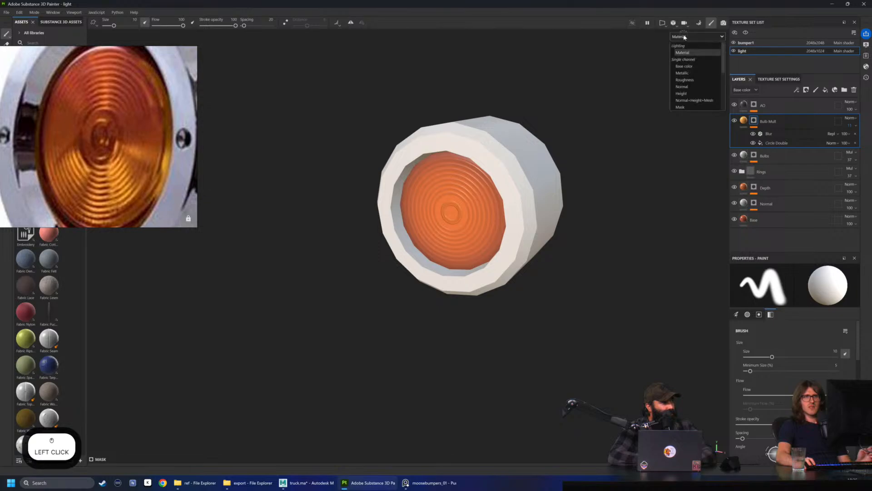
pyautogui.click(693, 87)
pyautogui.scroll(1, 689, 86)
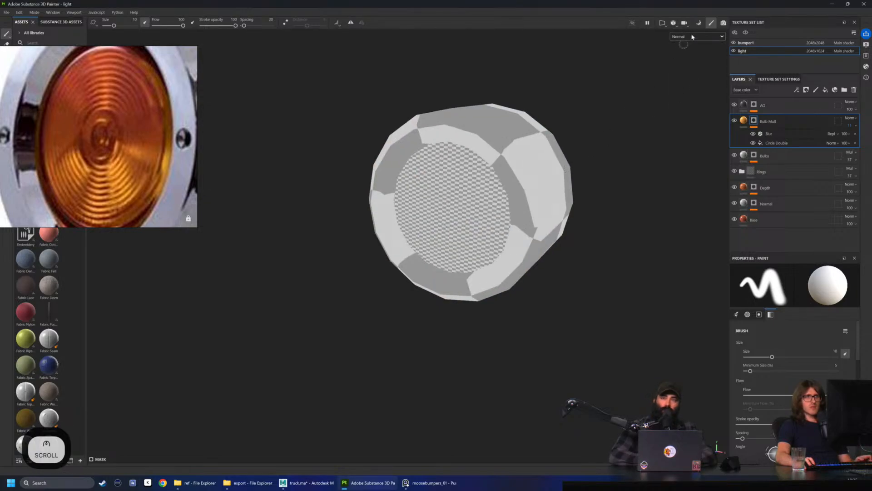
# Display the Normal+Height+Mesh channel, examine the lens rings from the front, and restore the Material view
pyautogui.click(694, 38)
pyautogui.click(697, 106)
pyautogui.keyDown('alt'); pyautogui.moveTo(613, 137); pyautogui.dragTo(603, 201); pyautogui.keyUp('alt')
pyautogui.scroll(3, 696, 143)
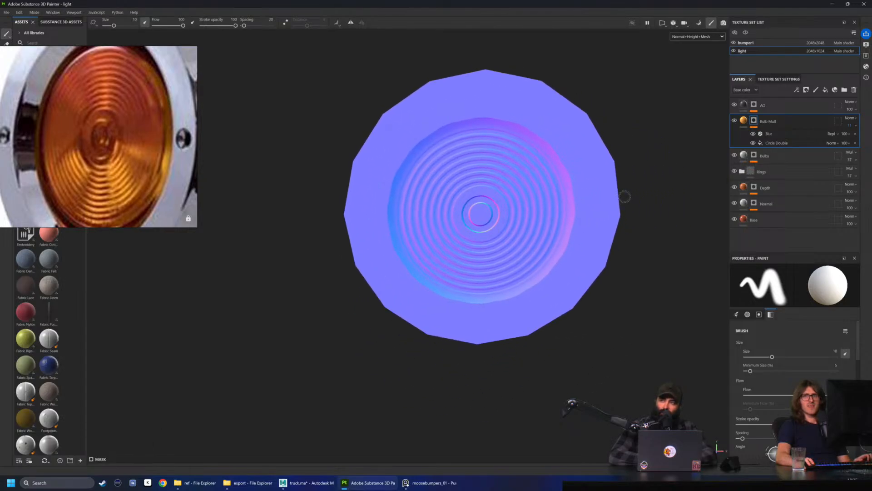
pyautogui.moveTo(640, 199)
pyautogui.keyDown('alt'); pyautogui.mouseDown()
pyautogui.moveTo(636, 207)
pyautogui.moveTo(714, 228)
pyautogui.moveTo(699, 196)
pyautogui.moveTo(641, 202)
pyautogui.mouseUp(); pyautogui.keyUp('alt')
pyautogui.scroll(-5, 545, 213)
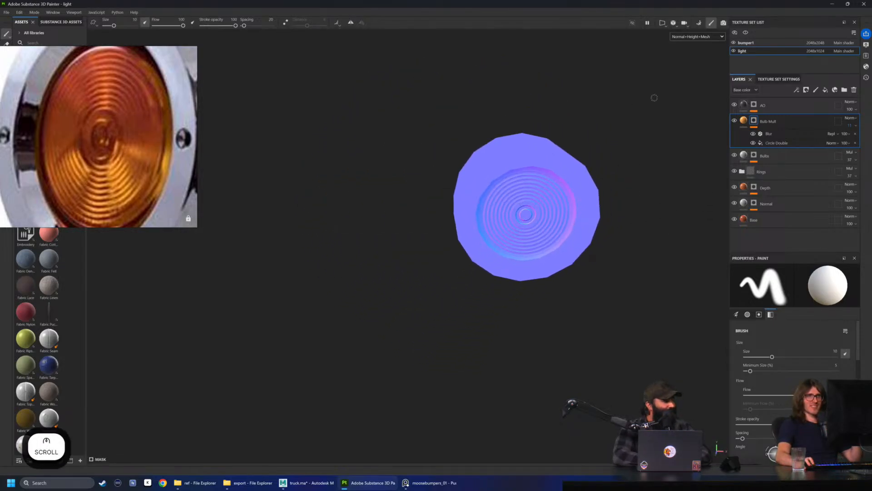
pyautogui.click(686, 37)
pyautogui.click(686, 46)
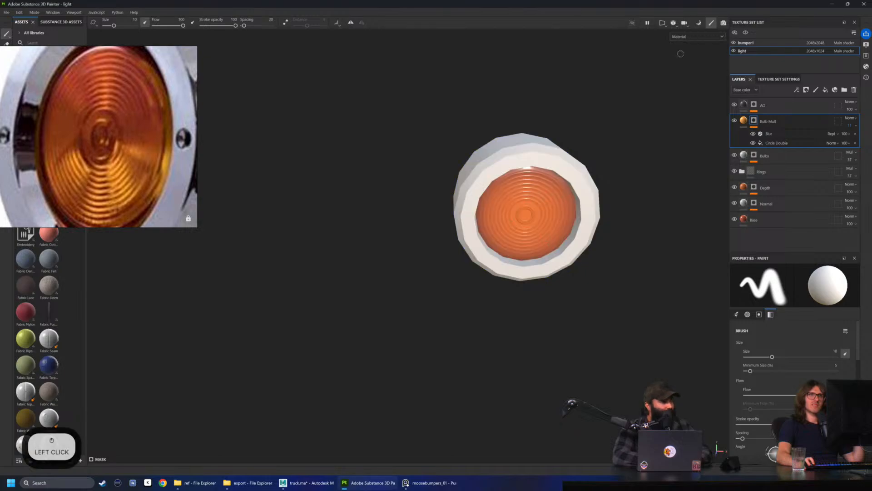
# Save the project, reopen the texture export dialog, and check the file type options in the global settings
pyautogui.click(6, 12)
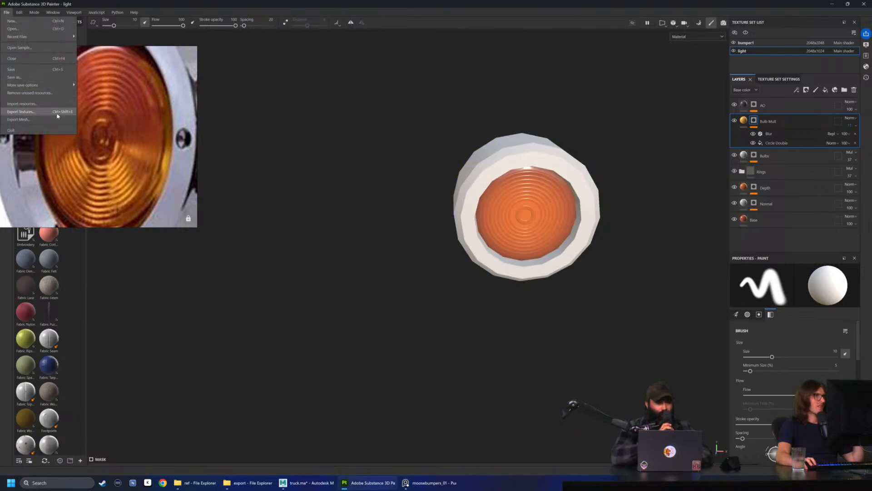
pyautogui.click(20, 68)
pyautogui.click(7, 13)
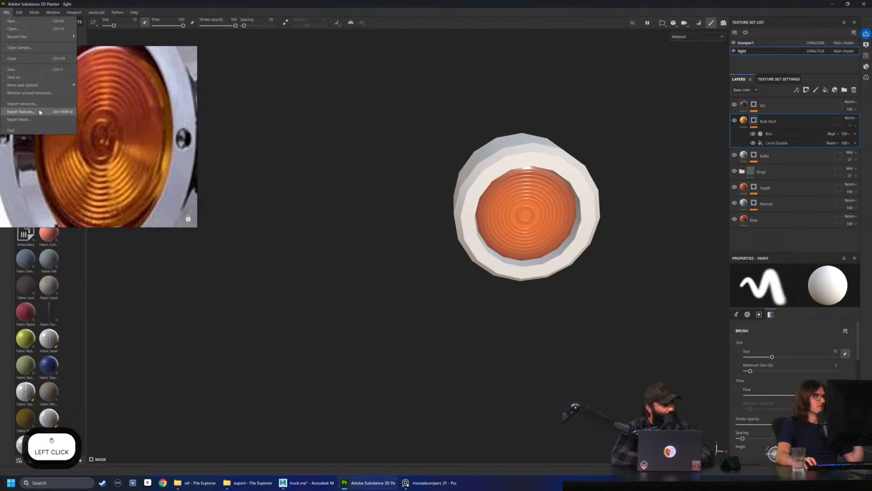
pyautogui.click(21, 111)
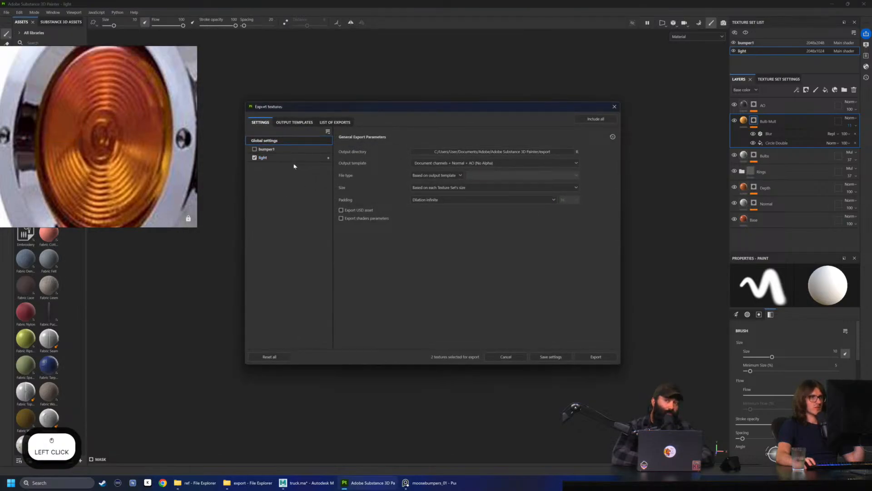
pyautogui.click(443, 177)
pyautogui.click(467, 178)
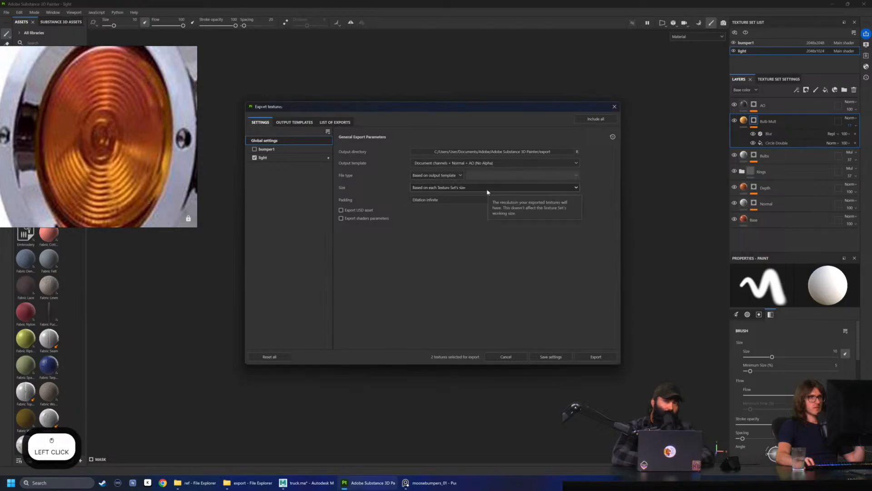
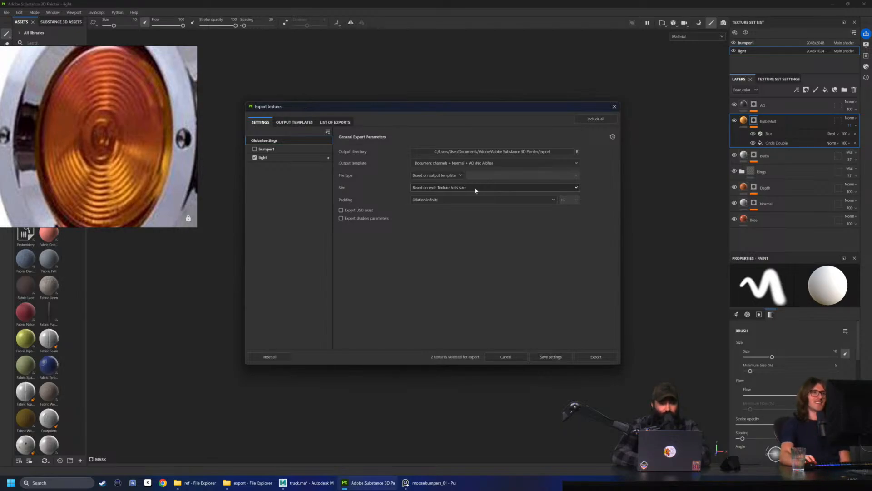
# Check the padding options and set the global output template to PBR Metallic Roughness
pyautogui.click(462, 203)
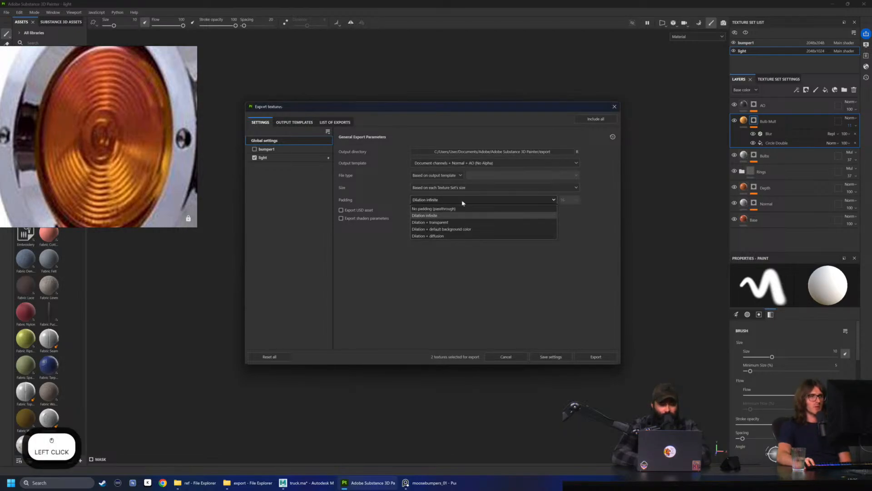
pyautogui.click(462, 202)
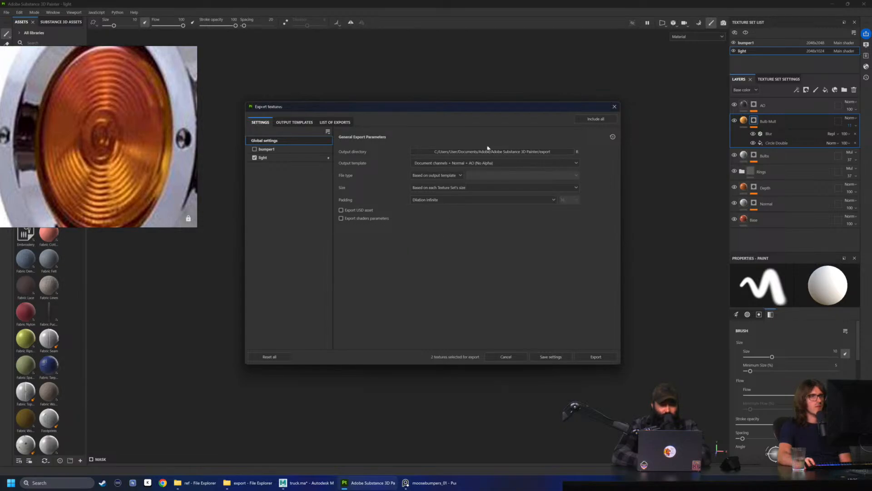
pyautogui.click(455, 164)
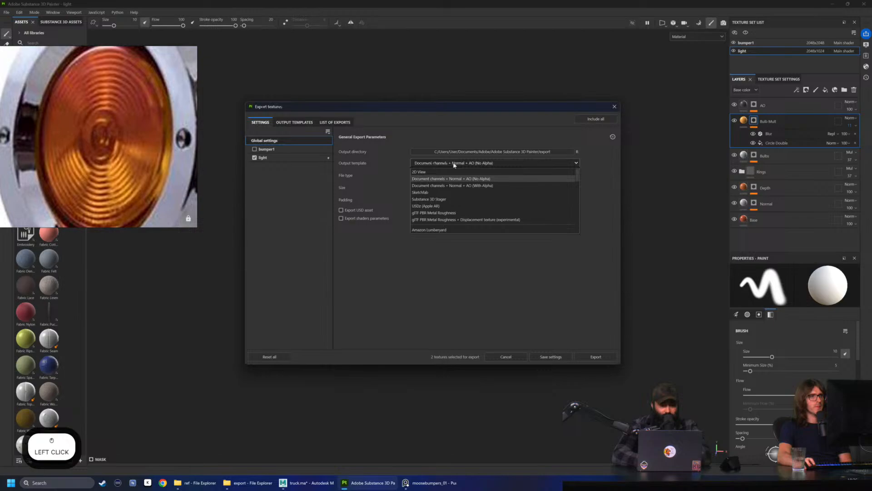
pyautogui.scroll(-3, 457, 171)
pyautogui.scroll(-5, 471, 180)
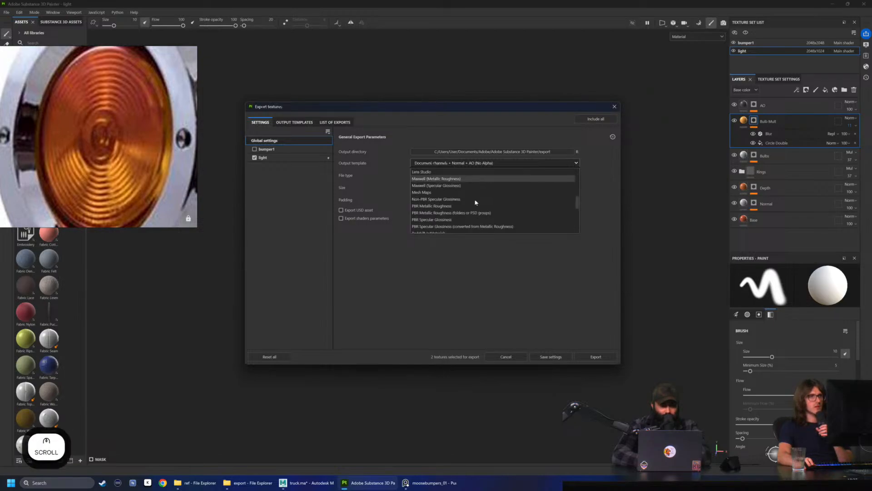
pyautogui.click(452, 207)
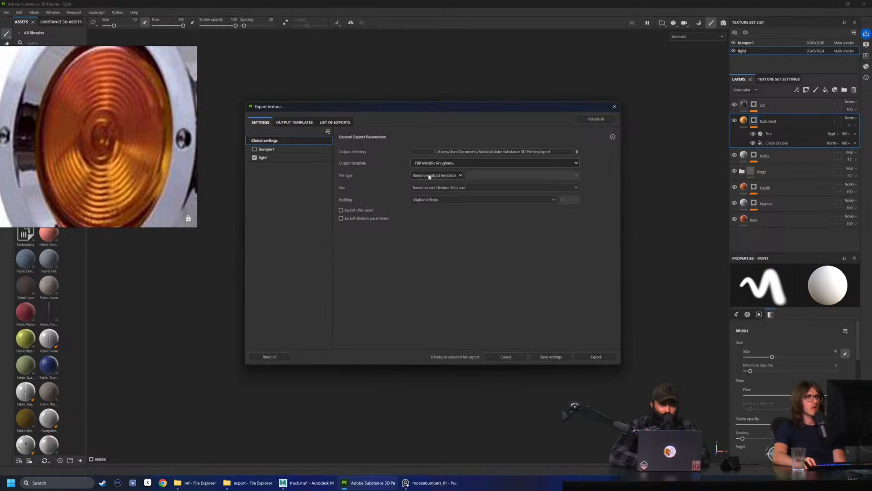
# Set the file type to png and export the textures of the light texture set
pyautogui.click(452, 176)
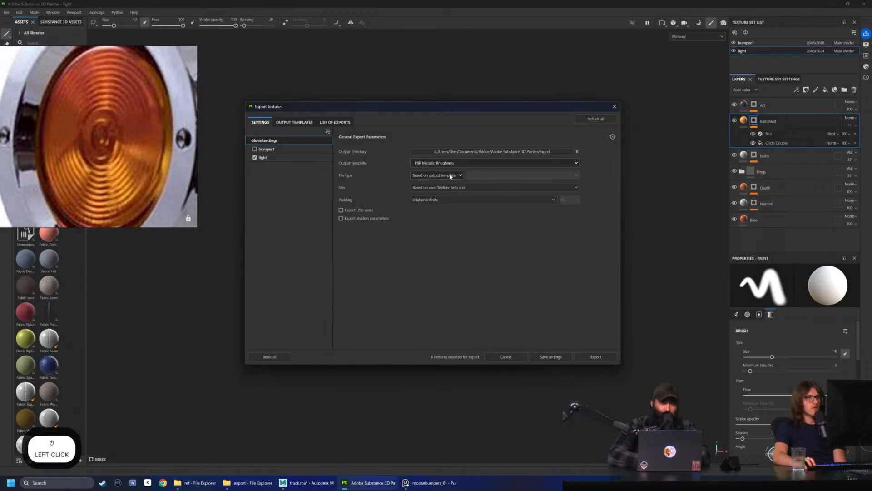
pyautogui.scroll(-2, 427, 198)
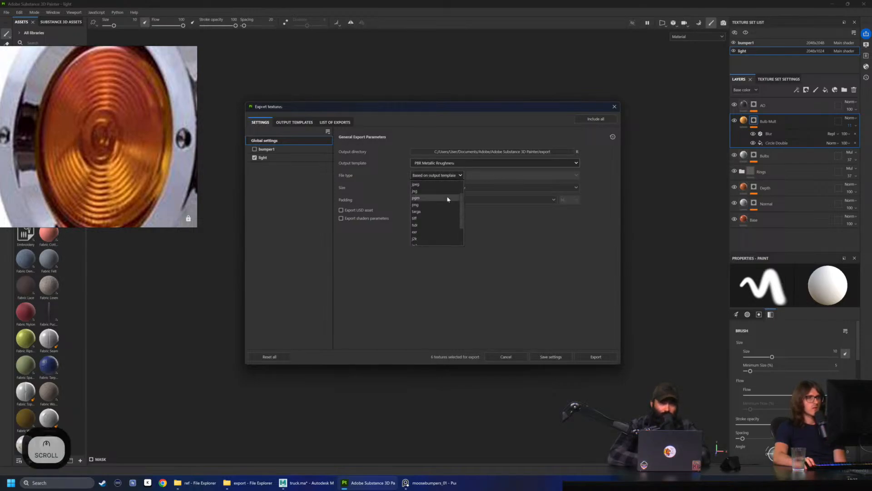
pyautogui.click(424, 208)
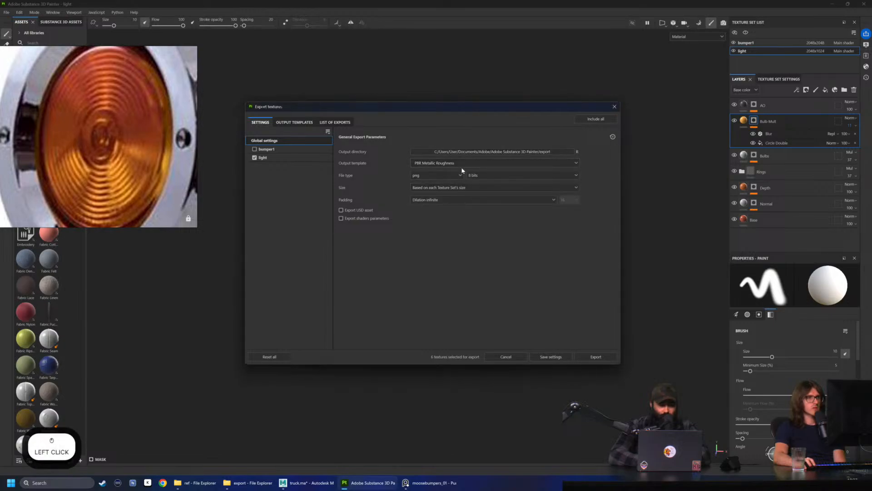
pyautogui.click(281, 157)
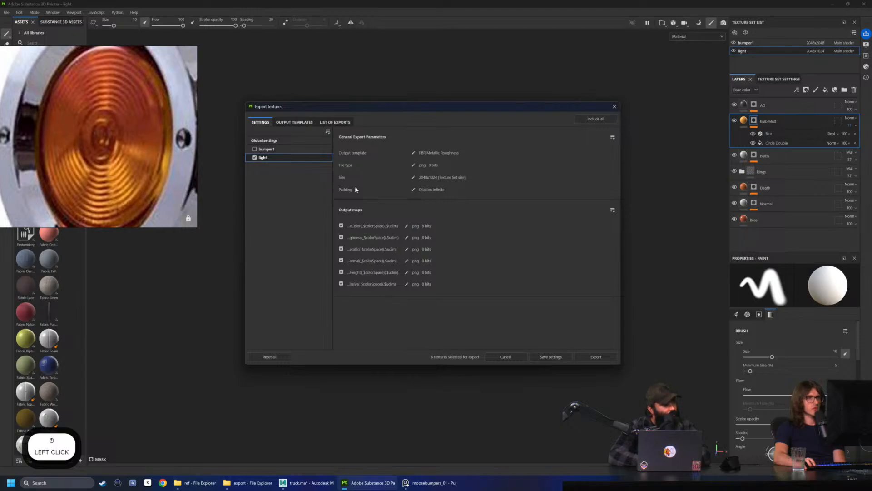
pyautogui.click(596, 357)
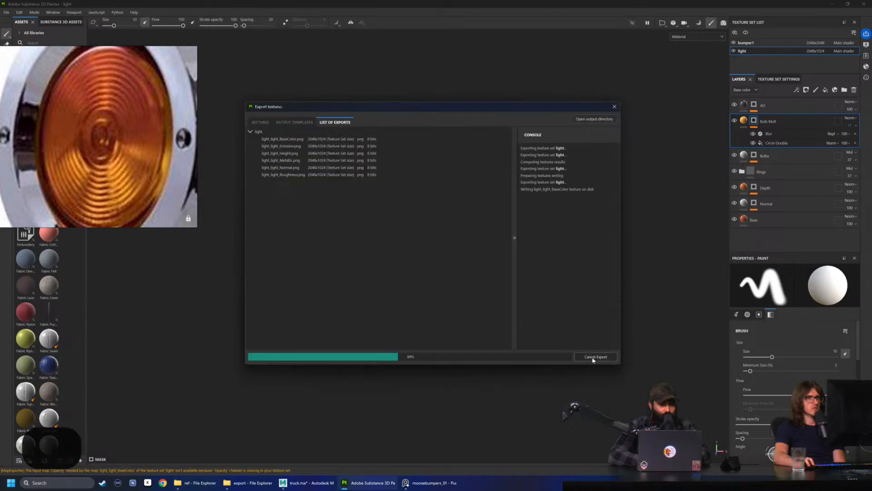
# Open the export output directory and delete every file except the light_light_Normal image
pyautogui.click(594, 118)
pyautogui.click(349, 327)
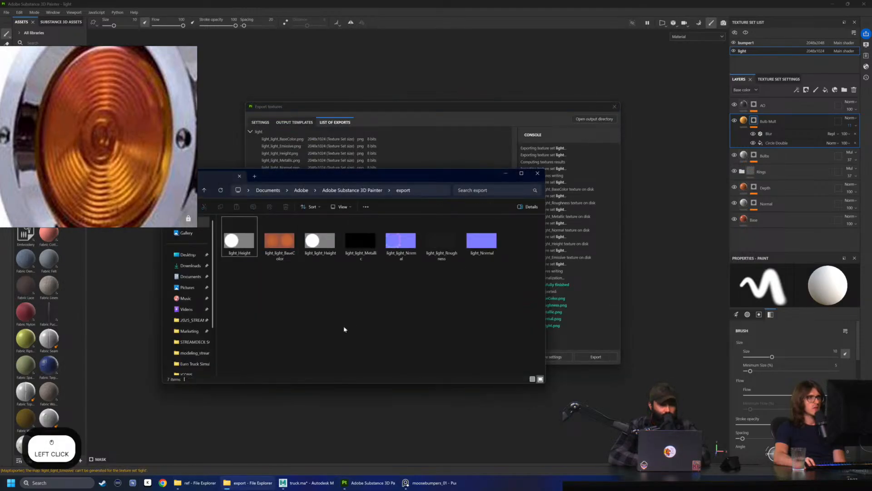
pyautogui.moveTo(518, 282); pyautogui.dragTo(217, 218)
pyautogui.press('Delete')
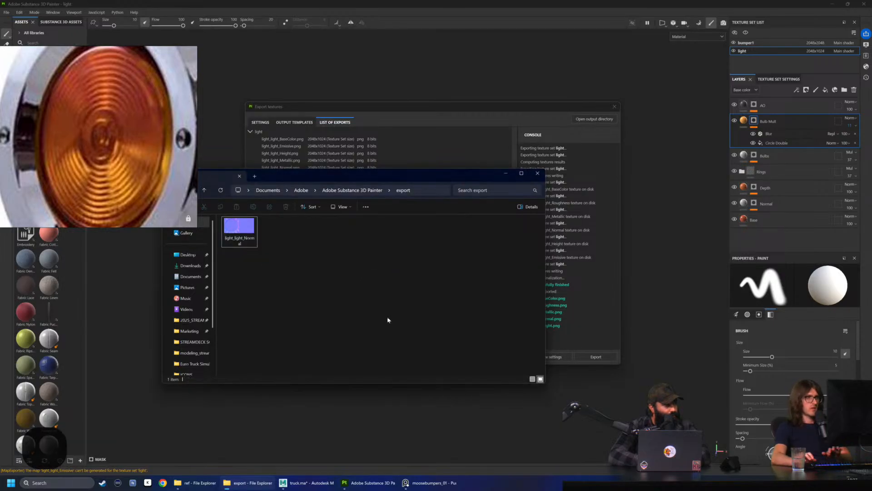
# Examine the lens rings in light_light_Normal.png up close, and close the image preview and the texture export dialog
pyautogui.doubleClick(251, 235)
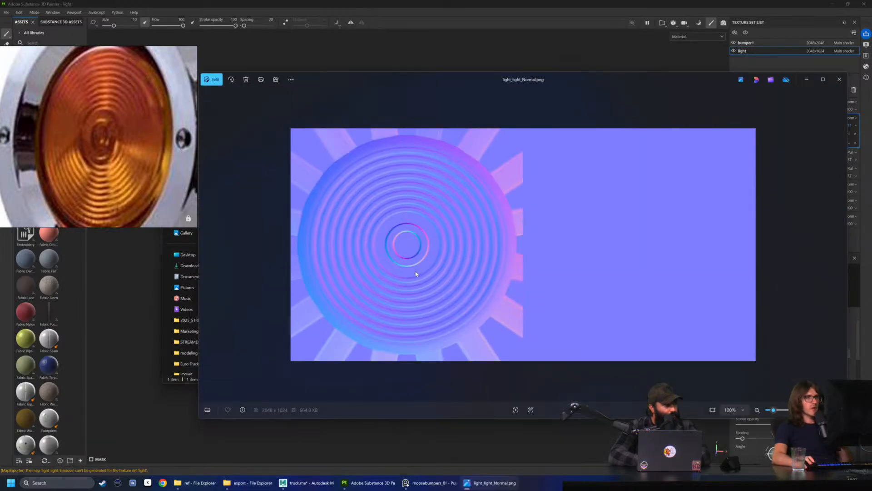
pyautogui.scroll(2, 395, 266)
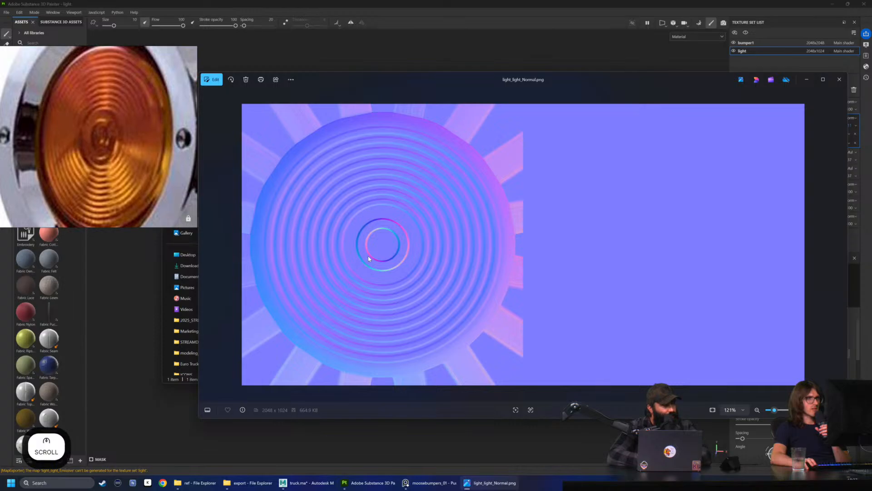
pyautogui.scroll(1, 457, 316)
pyautogui.scroll(-3, 454, 295)
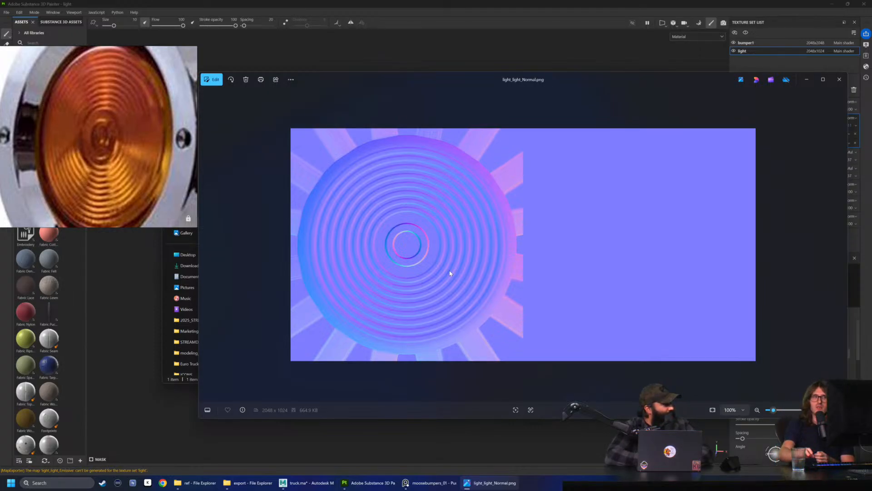
pyautogui.scroll(8, 450, 274)
pyautogui.moveTo(407, 228); pyautogui.dragTo(413, 259)
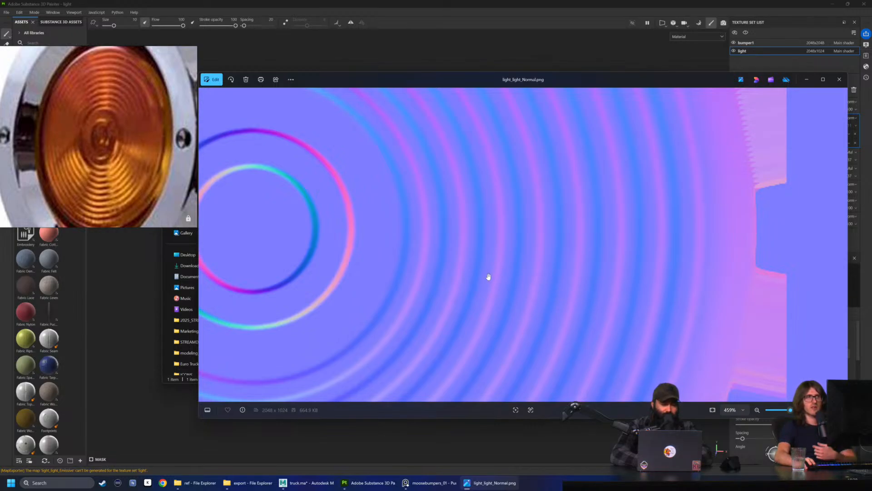
pyautogui.scroll(-6, 368, 256)
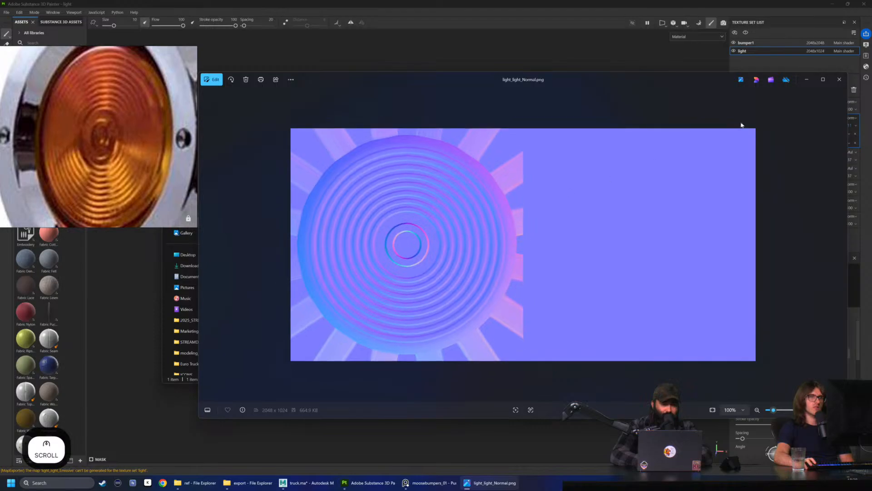
pyautogui.click(839, 79)
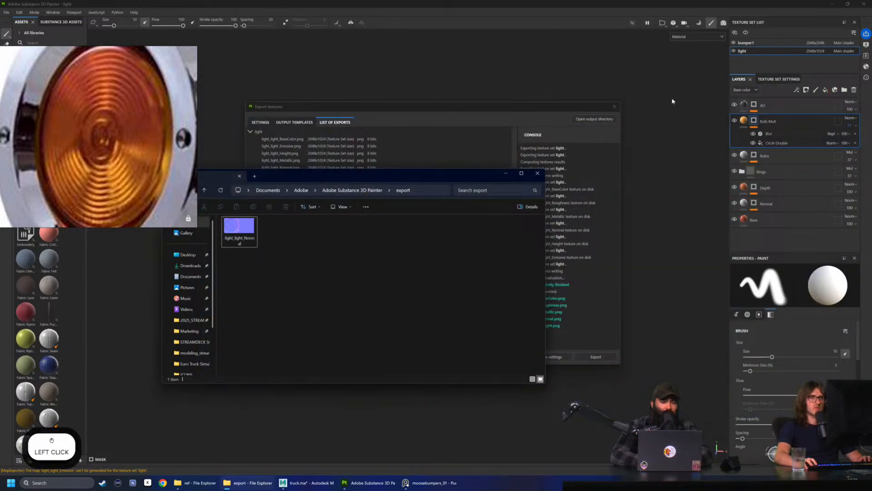
pyautogui.click(614, 108)
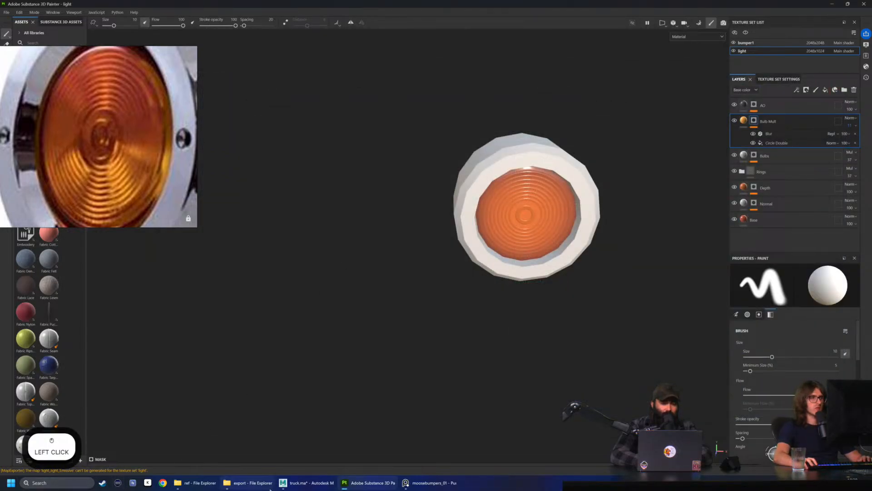
# Import light_light_Normal.png from the export folder as a texture into the project 'light'
pyautogui.click(248, 483)
pyautogui.moveTo(357, 181); pyautogui.dragTo(356, 184)
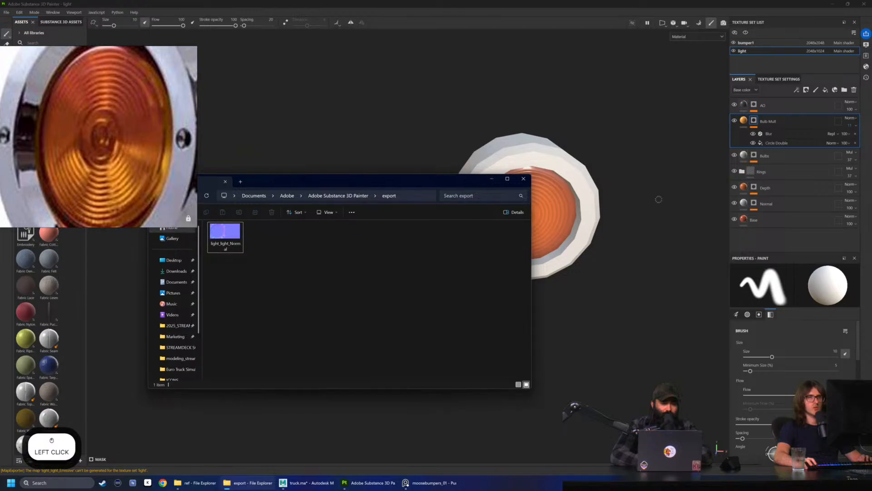
pyautogui.moveTo(225, 234); pyautogui.dragTo(37, 300)
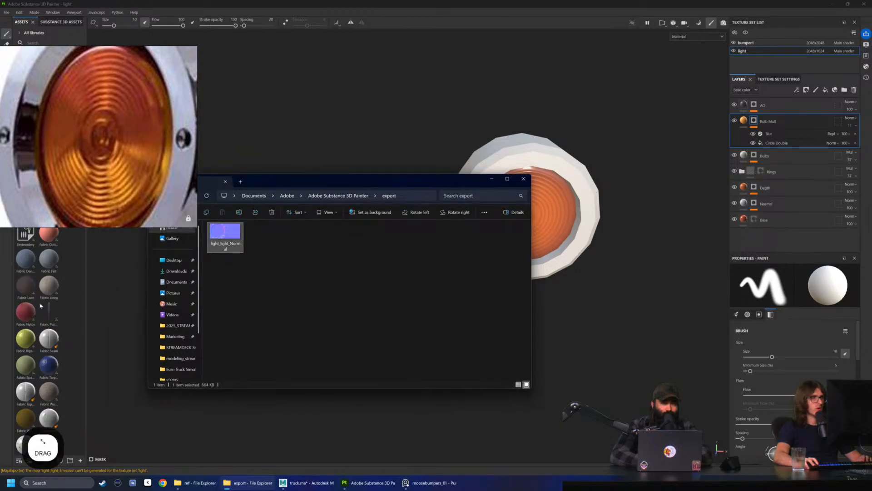
pyautogui.click(533, 171)
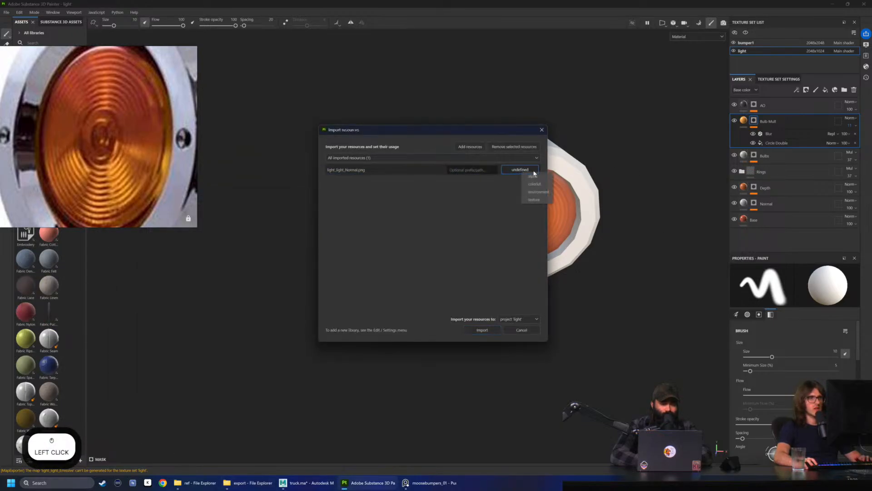
pyautogui.click(534, 199)
pyautogui.click(521, 320)
pyautogui.click(518, 336)
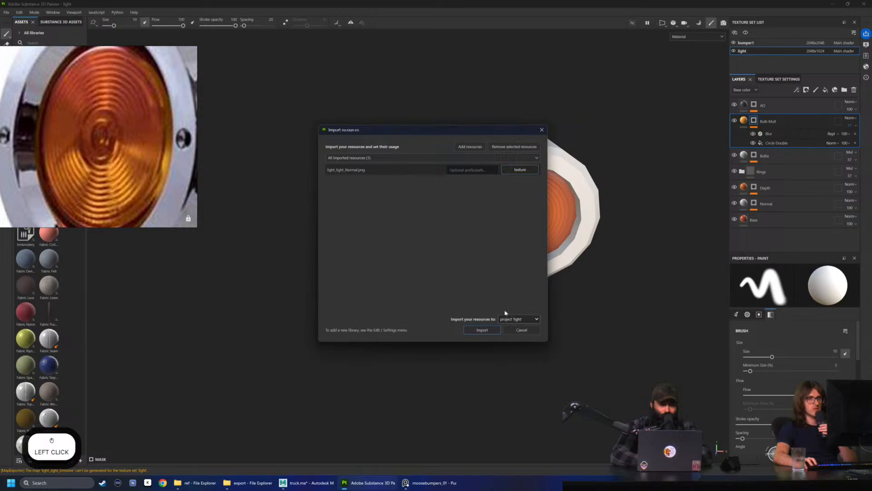
pyautogui.click(480, 331)
pyautogui.scroll(-3, 48, 357)
pyautogui.scroll(3, 41, 355)
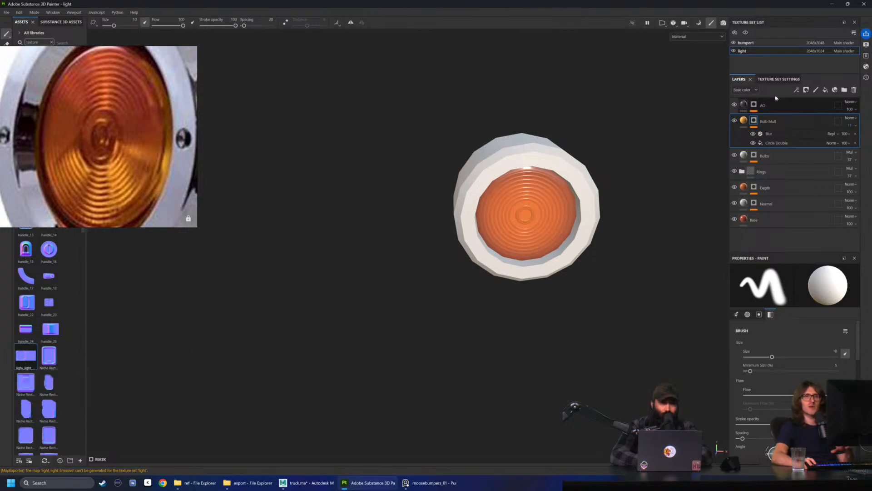
# Add a fill layer above Bulb Mult and name it NormalToBase
pyautogui.click(825, 90)
pyautogui.doubleClick(766, 122)
pyautogui.write('Normal')
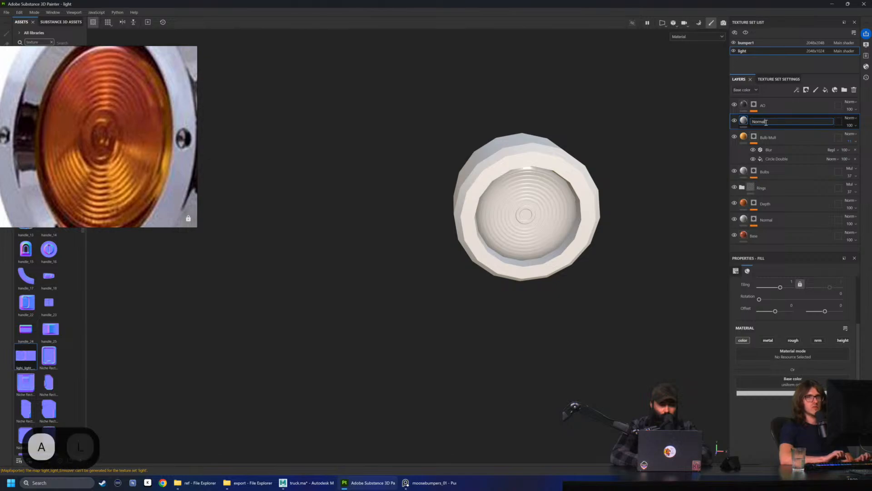
pyautogui.write(' Fillase')
pyautogui.press('Return')
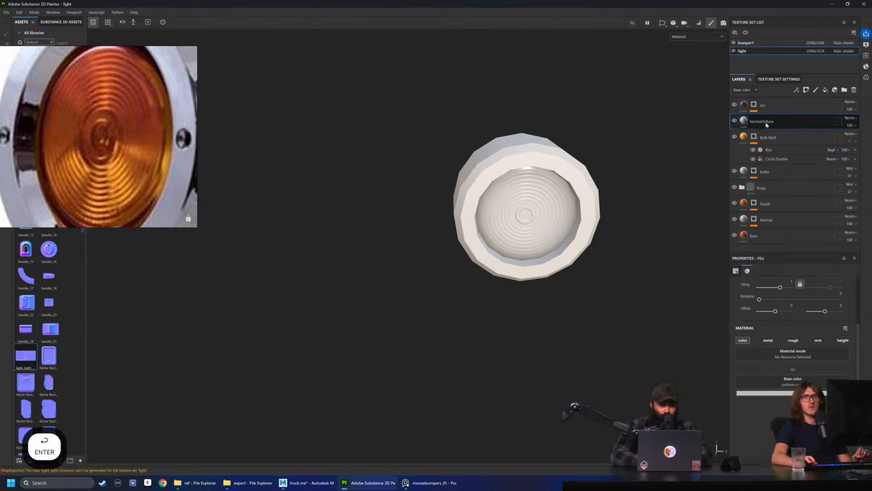
# Assign the light_light_Normal texture to the NormalToBase layer's base color and check it on the model
pyautogui.moveTo(26, 356); pyautogui.dragTo(798, 383)
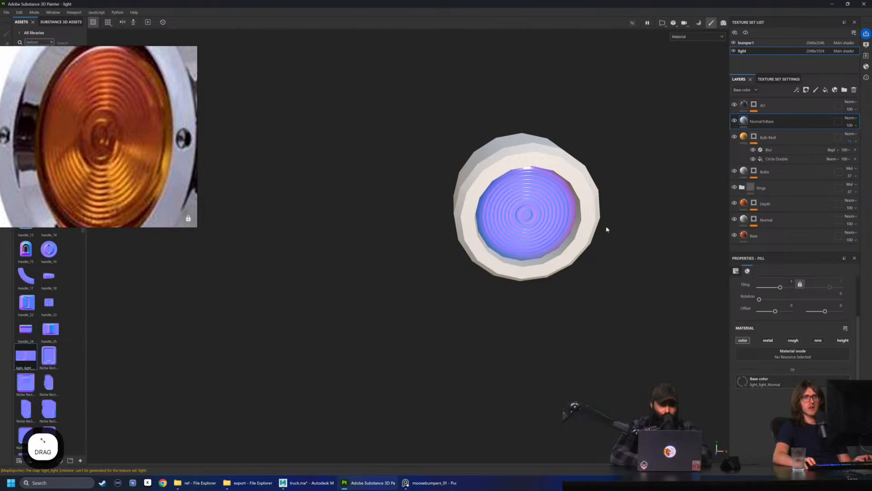
pyautogui.keyDown('alt'); pyautogui.moveTo(604, 238); pyautogui.dragTo(562, 228); pyautogui.keyUp('alt')
pyautogui.scroll(5, 432, 255)
pyautogui.keyDown('alt'); pyautogui.moveTo(433, 255); pyautogui.dragTo(546, 230); pyautogui.keyUp('alt')
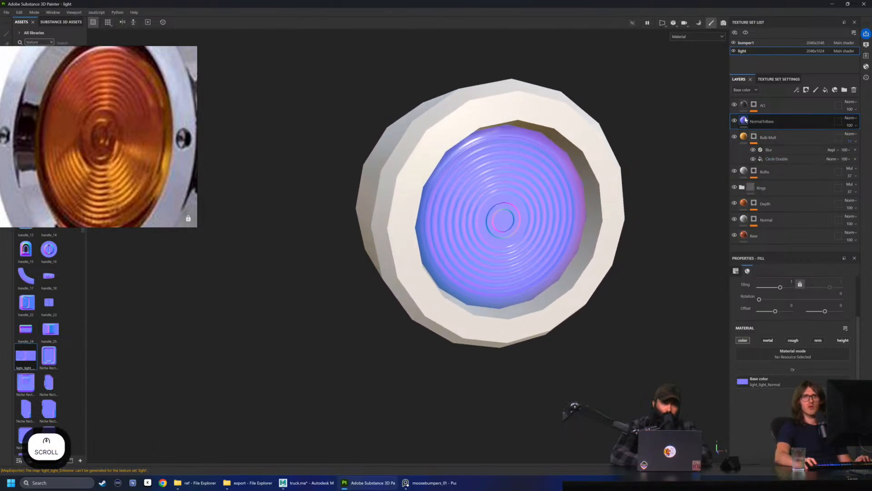
# Add an HSL Perceptive filter to the NormalToBase layer and set its saturation to 0
pyautogui.rightClick(745, 119)
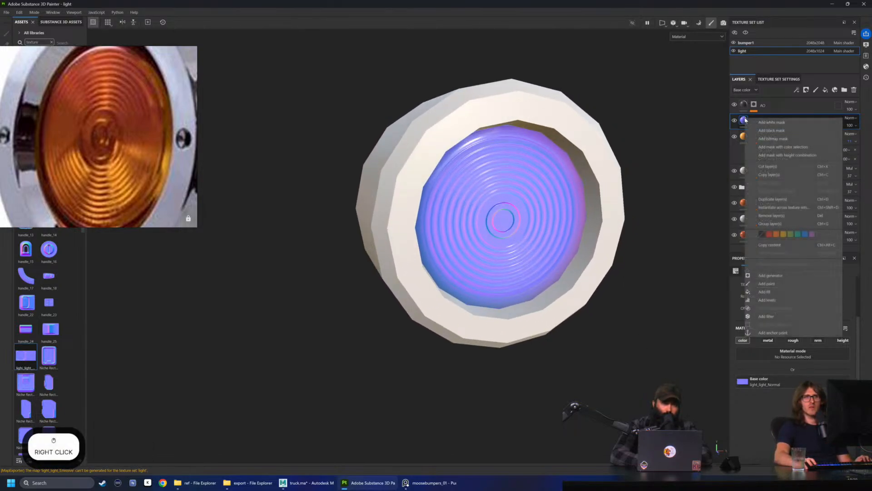
pyautogui.click(777, 321)
pyautogui.click(795, 295)
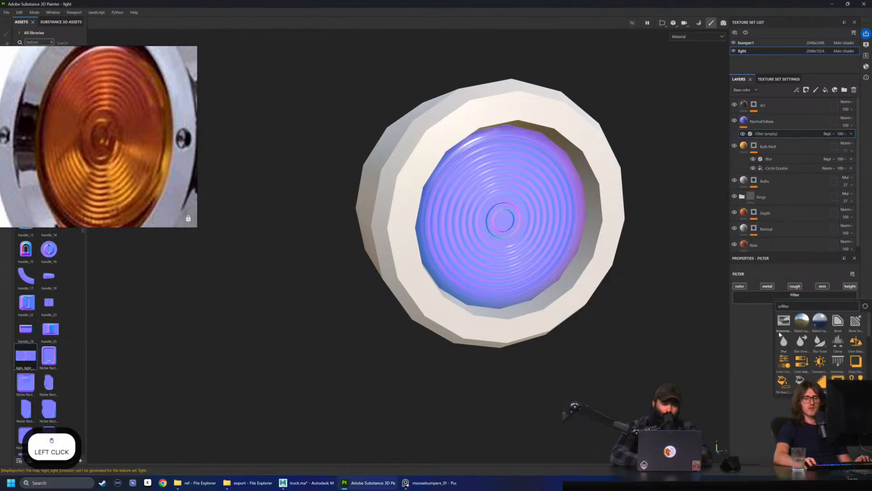
pyautogui.write('hu')
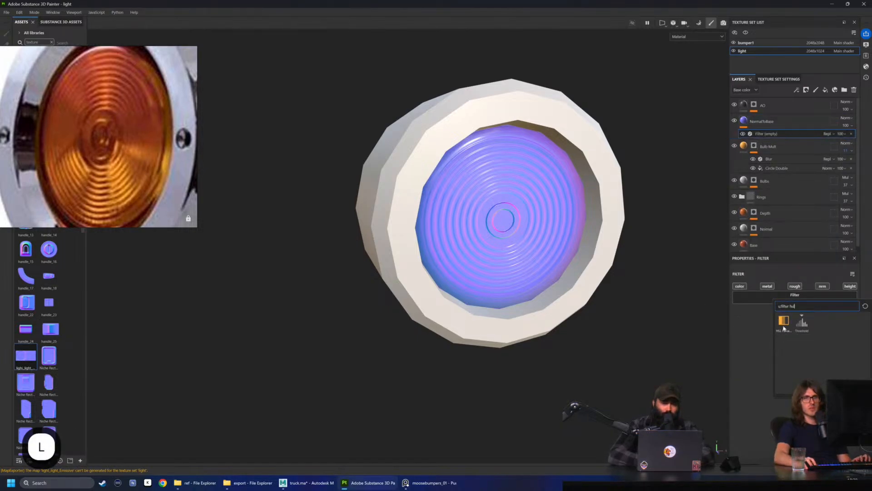
pyautogui.click(781, 328)
pyautogui.moveTo(792, 360); pyautogui.dragTo(754, 358)
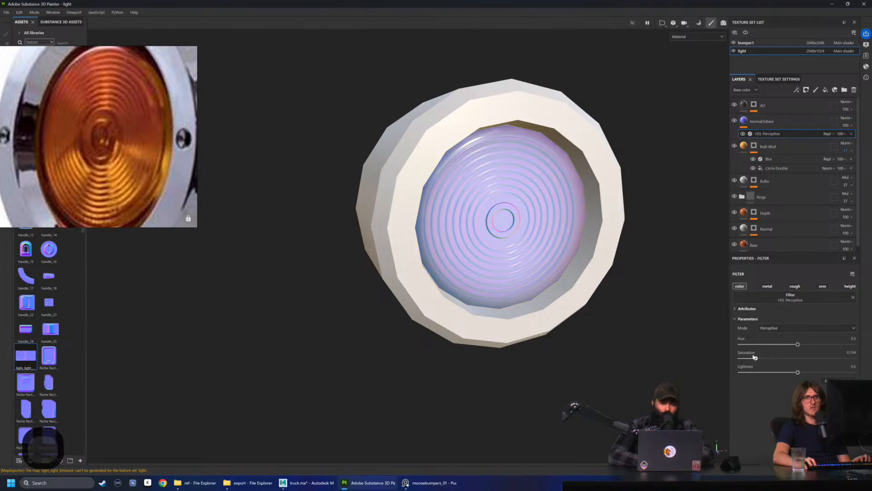
pyautogui.keyDown('alt'); pyautogui.moveTo(481, 268); pyautogui.dragTo(567, 229); pyautogui.keyUp('alt')
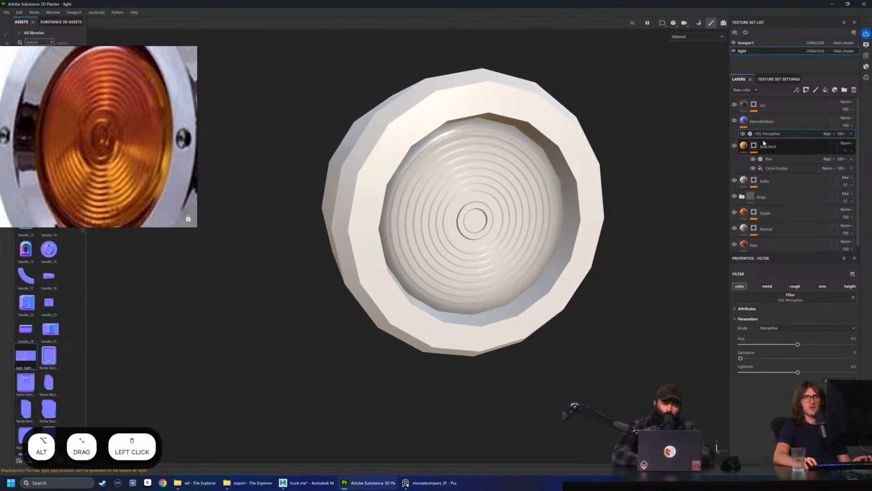
# Set the NormalToBase layer's blending mode to Soft light and display only the base color channel on the model
pyautogui.click(762, 121)
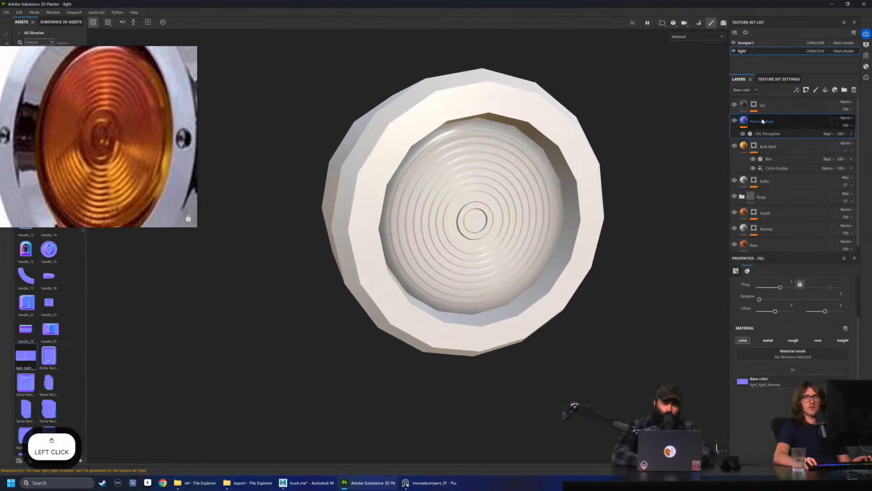
pyautogui.click(847, 119)
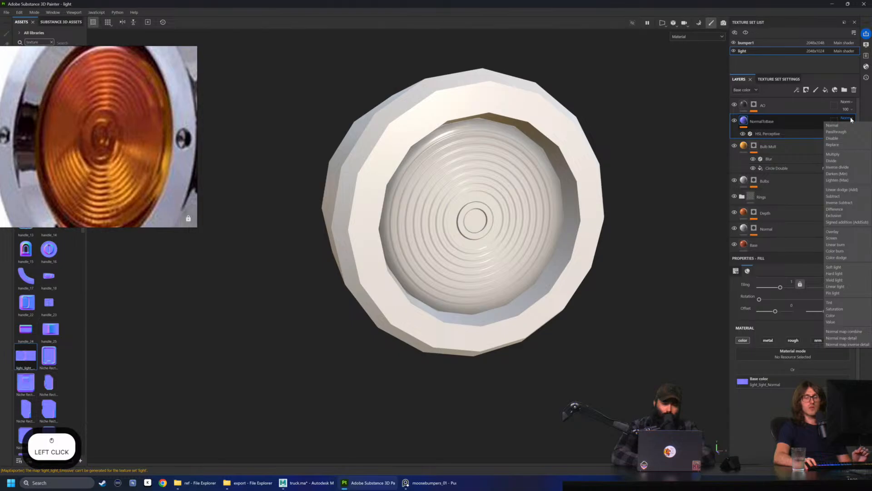
pyautogui.click(838, 269)
pyautogui.click(696, 36)
pyautogui.click(685, 66)
# Try the Hard light blending mode on the NormalToBase layer and check the lens rings
pyautogui.click(848, 118)
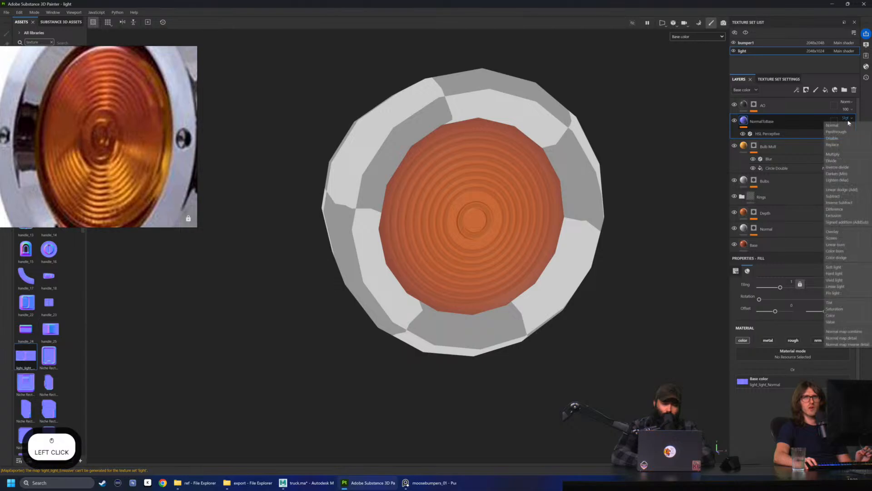
pyautogui.click(841, 273)
pyautogui.moveTo(572, 202)
pyautogui.keyDown('alt'); pyautogui.mouseDown()
pyautogui.moveTo(545, 142)
pyautogui.moveTo(641, 189)
pyautogui.moveTo(415, 171)
pyautogui.moveTo(308, 144)
pyautogui.moveTo(673, 196)
pyautogui.moveTo(577, 188)
pyautogui.mouseUp(); pyautogui.keyUp('alt')
pyautogui.scroll(1, 672, 196)
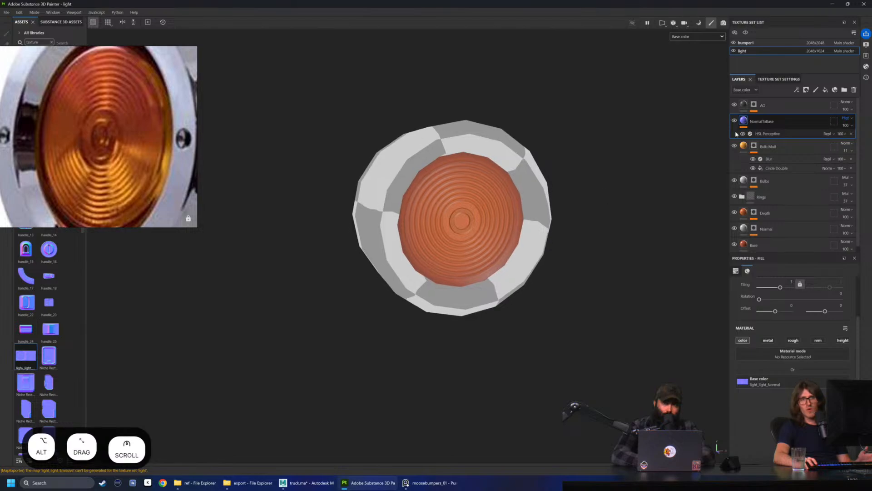
# Switch the NormalToBase layer back to Soft light to compare the two blending modes
pyautogui.click(846, 118)
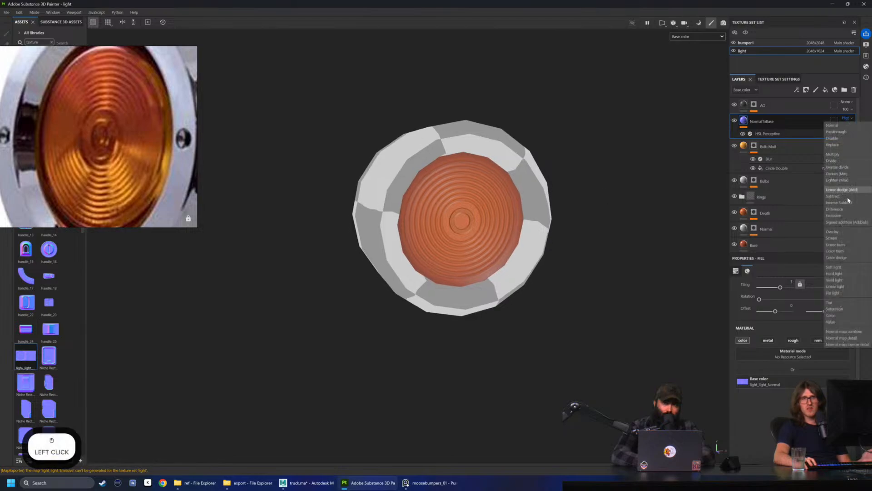
pyautogui.click(840, 267)
pyautogui.scroll(2, 559, 184)
pyautogui.keyDown('alt'); pyautogui.click(579, 179); pyautogui.keyUp('alt')
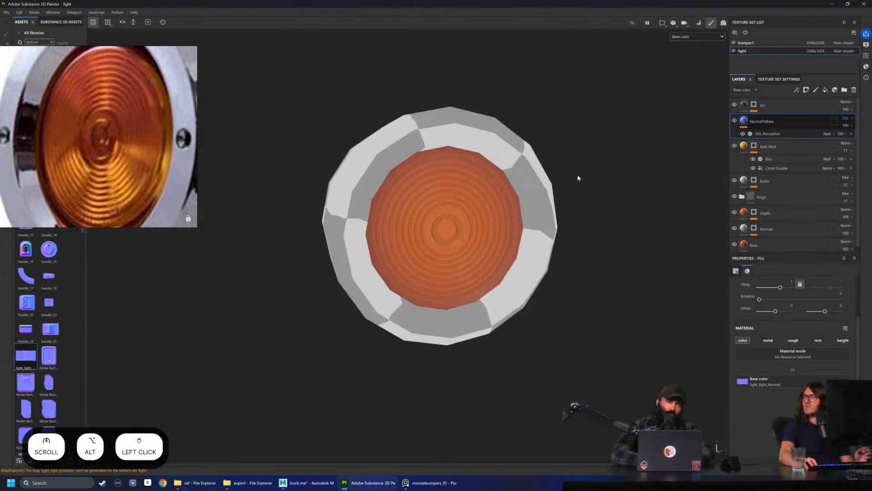
# Set the NormalToBase layer's blending mode to Hard light
pyautogui.scroll(-1, 848, 120)
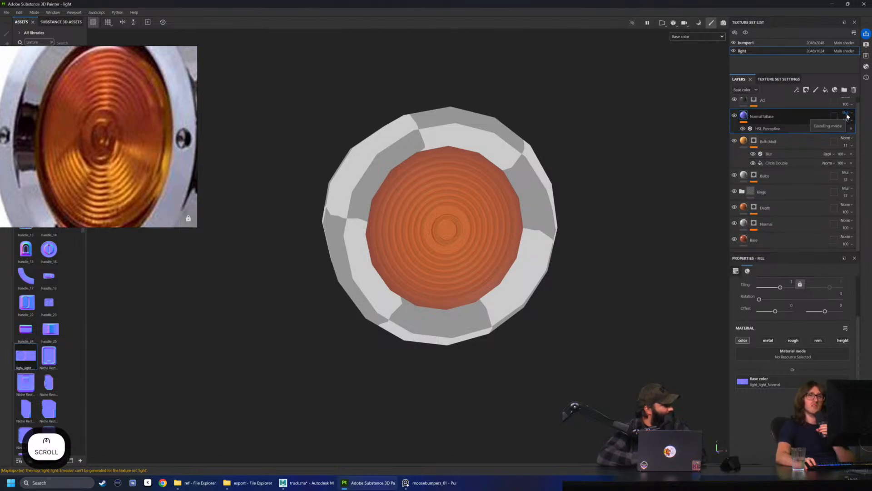
pyautogui.click(847, 115)
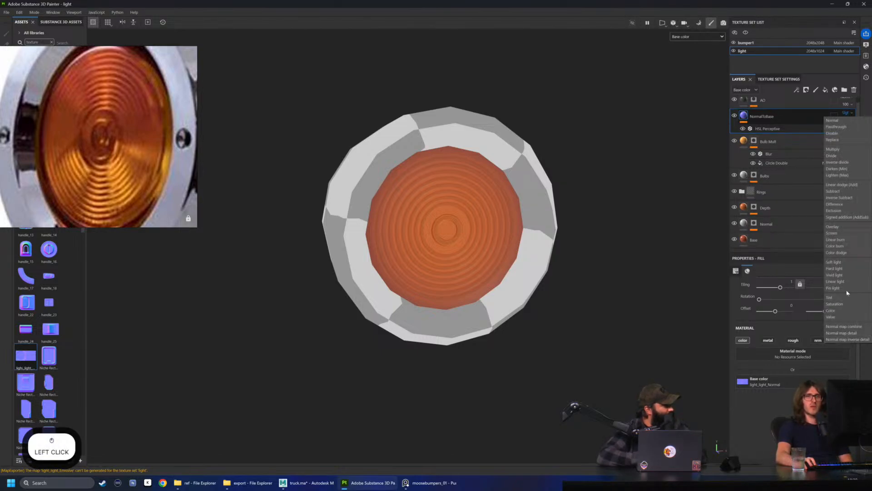
pyautogui.click(846, 272)
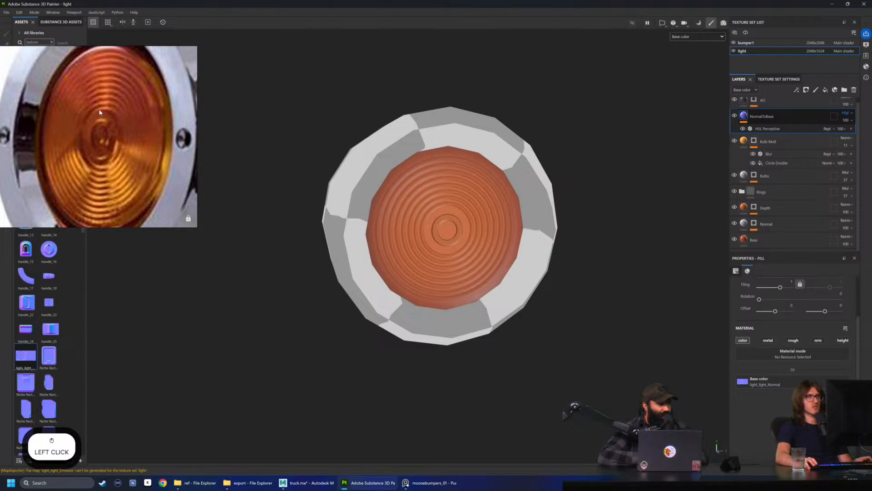
# Compare the base color of the lens rings with the amber light in the reference photo from several angles and distances
pyautogui.scroll(-4, 108, 101)
pyautogui.keyDown('alt'); pyautogui.moveTo(436, 254); pyautogui.dragTo(544, 269); pyautogui.keyUp('alt')
pyautogui.scroll(-2, 544, 241)
pyautogui.scroll(5, 511, 244)
pyautogui.scroll(2, 532, 257)
pyautogui.scroll(2, 549, 271)
pyautogui.scroll(-2, 544, 269)
pyautogui.keyDown('alt'); pyautogui.moveTo(476, 247); pyautogui.dragTo(470, 247); pyautogui.keyUp('alt')
pyautogui.scroll(1, 496, 237)
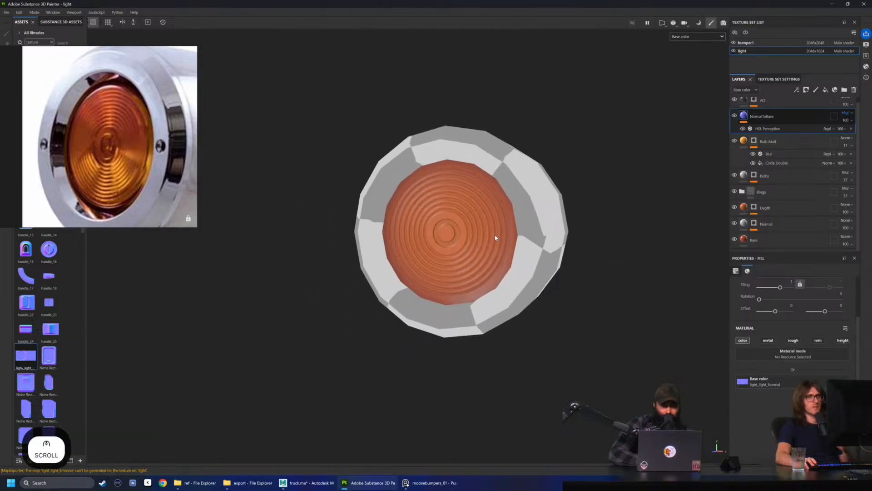
pyautogui.scroll(-2, 456, 262)
pyautogui.scroll(2, 453, 265)
pyautogui.keyDown('alt'); pyautogui.moveTo(463, 267); pyautogui.dragTo(541, 270); pyautogui.keyUp('alt')
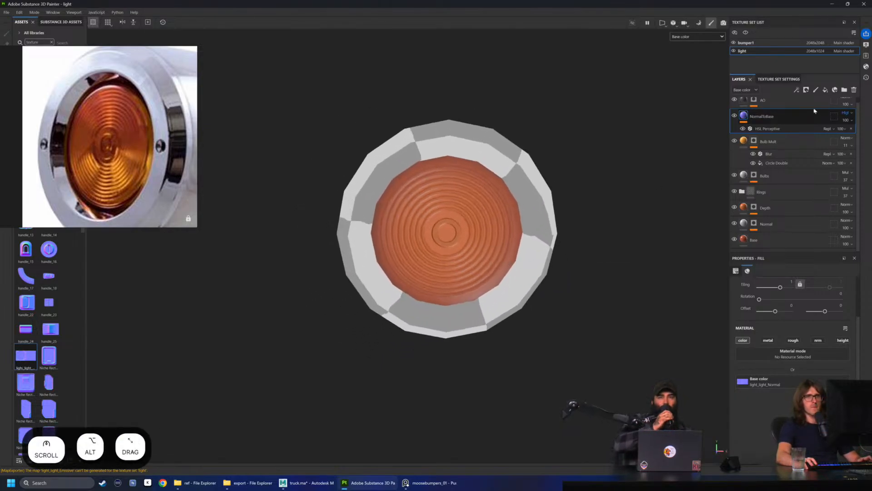
# Lower the NormalToBase layer's opacity to about 60
pyautogui.click(852, 121)
pyautogui.moveTo(867, 134)
pyautogui.mouseDown()
pyautogui.moveTo(852, 135)
pyautogui.moveTo(870, 140)
pyautogui.mouseUp()
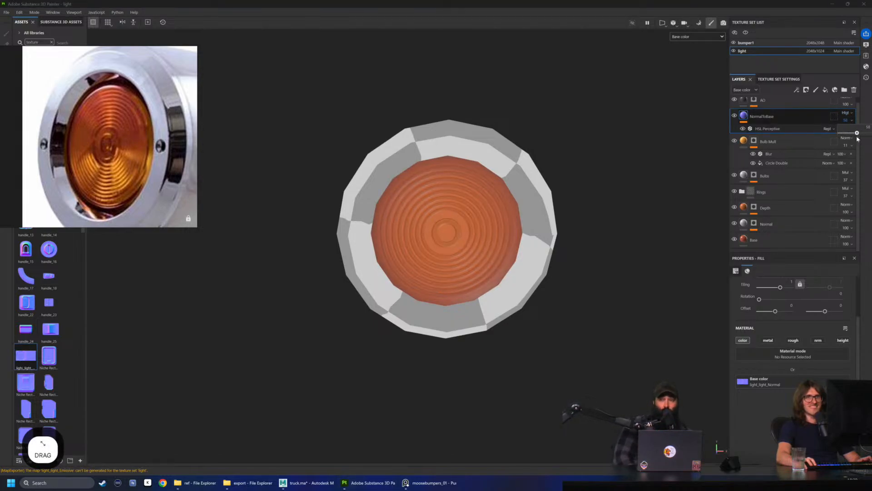
pyautogui.moveTo(858, 136); pyautogui.dragTo(857, 137)
# Display the full material and examine the shaded lens from several angles and distances
pyautogui.click(683, 38)
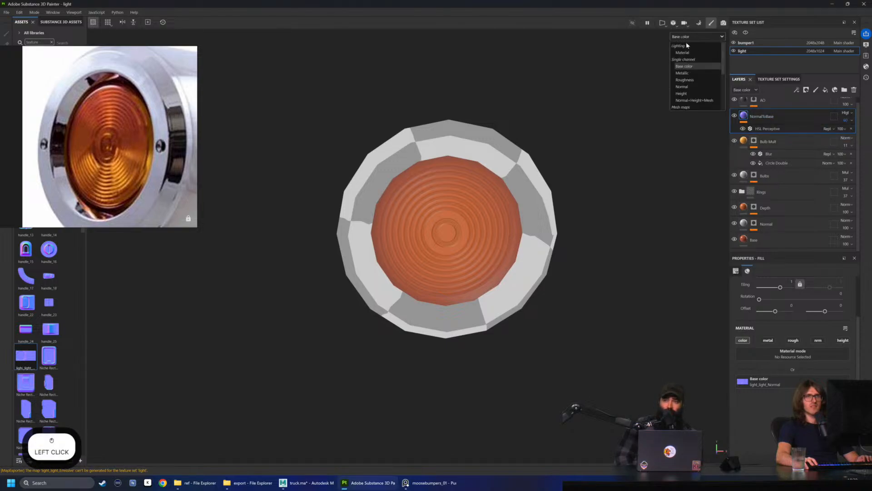
pyautogui.click(686, 52)
pyautogui.keyDown('alt'); pyautogui.moveTo(688, 96); pyautogui.dragTo(618, 150); pyautogui.keyUp('alt')
pyautogui.keyDown('shift'); pyautogui.moveTo(617, 150); pyautogui.dragTo(557, 147, button='right'); pyautogui.keyUp('shift')
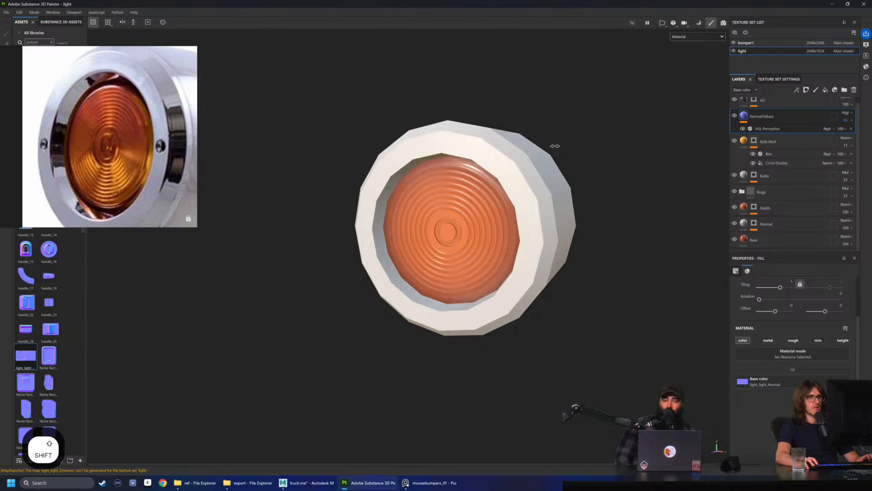
pyautogui.scroll(-3, 558, 150)
pyautogui.keyDown('alt'); pyautogui.moveTo(557, 154); pyautogui.dragTo(650, 169); pyautogui.keyUp('alt')
pyautogui.scroll(-3, 613, 185)
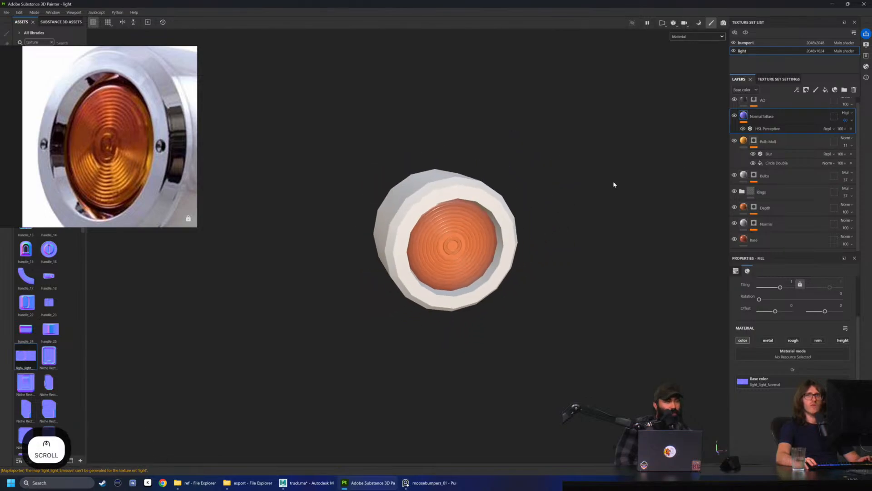
pyautogui.keyDown('alt'); pyautogui.moveTo(596, 183); pyautogui.dragTo(541, 196); pyautogui.keyUp('alt')
pyautogui.scroll(3, 513, 181)
# Display only the base color channel again and save the project
pyautogui.click(697, 37)
pyautogui.click(686, 66)
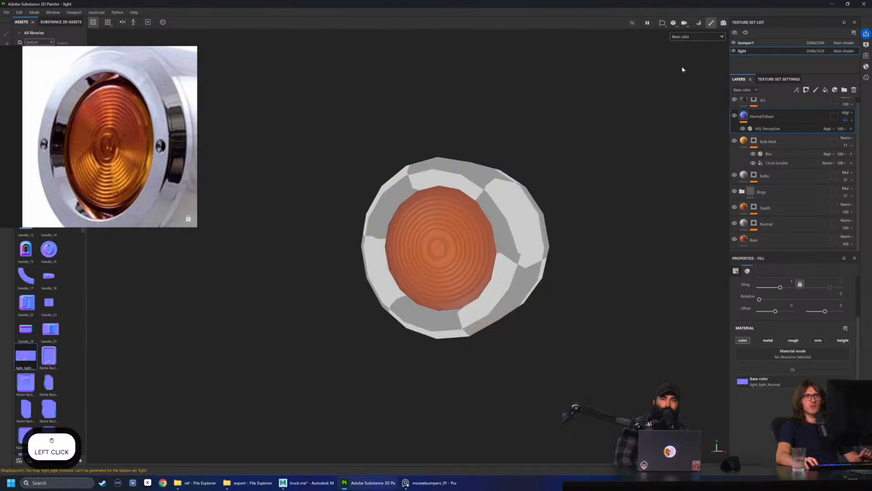
pyautogui.click(848, 113)
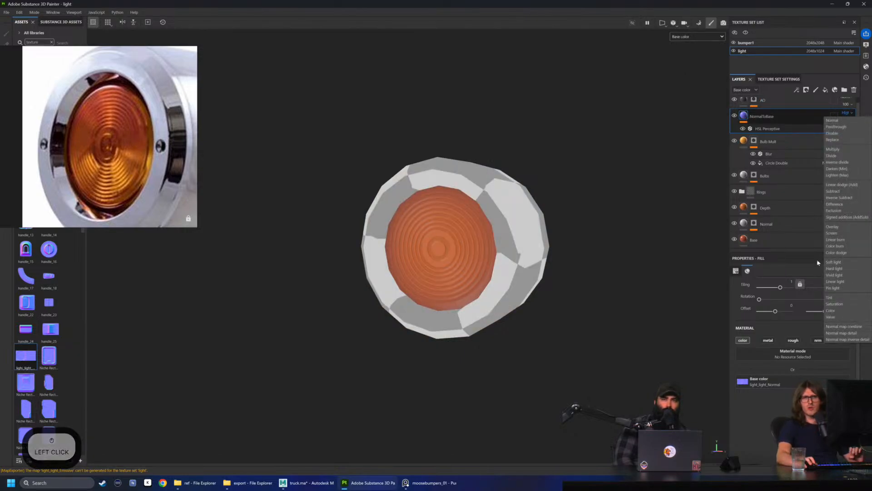
pyautogui.click(603, 251)
pyautogui.hotkey('ctrl', 's')
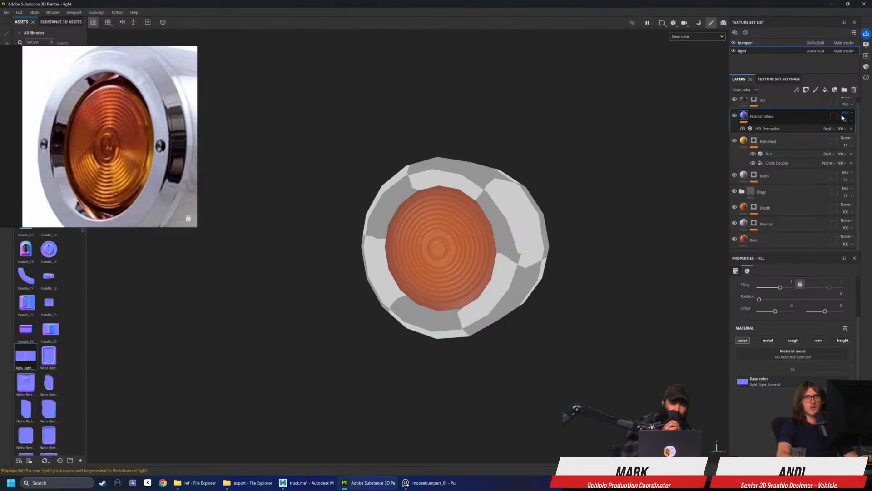
# Examine how strongly the rings read in the lens base color, both close up and from farther away
pyautogui.click(850, 128)
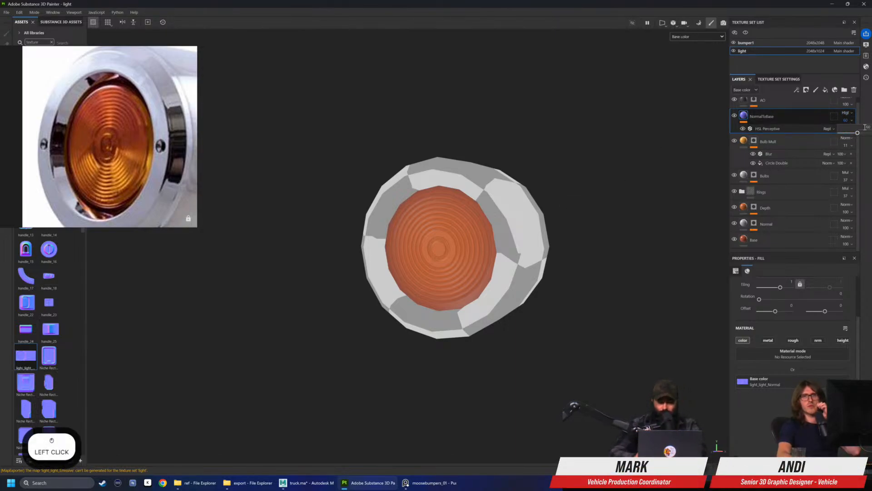
pyautogui.keyDown('alt'); pyautogui.moveTo(594, 154); pyautogui.dragTo(525, 246); pyautogui.keyUp('alt')
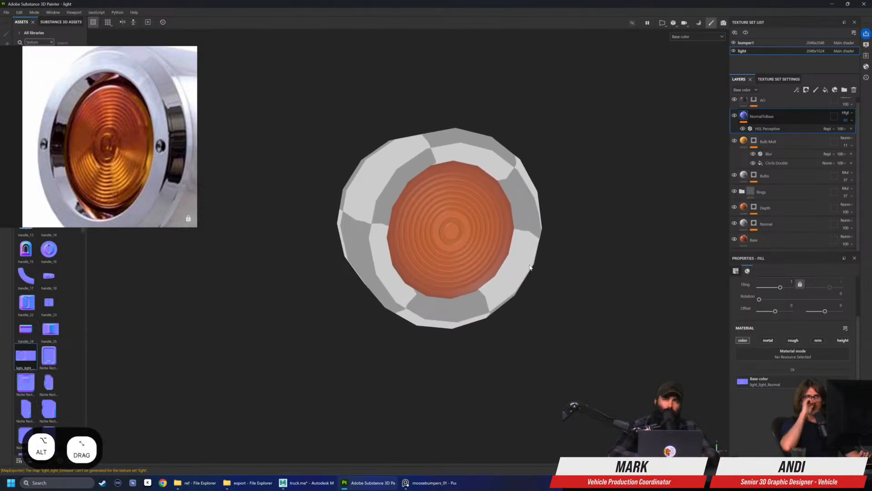
pyautogui.scroll(3, 530, 267)
pyautogui.keyDown('alt'); pyautogui.moveTo(453, 240); pyautogui.dragTo(370, 224); pyautogui.keyUp('alt')
pyautogui.scroll(-2, 434, 216)
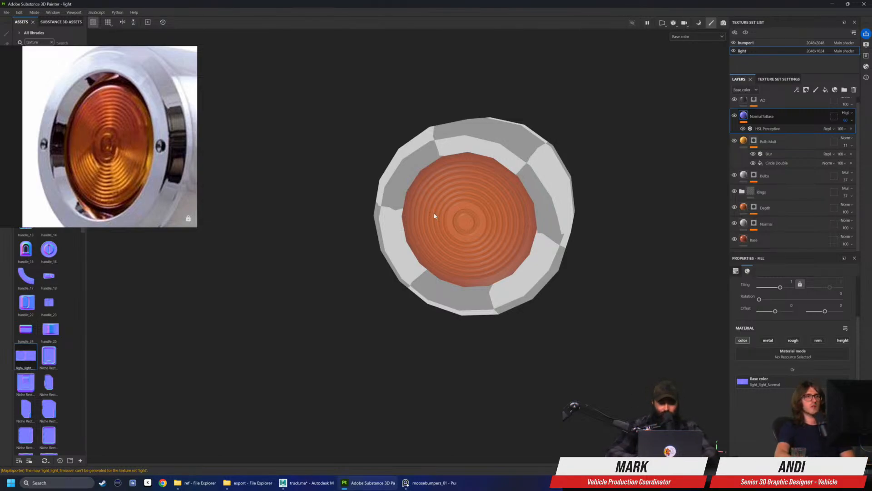
pyautogui.scroll(-5, 435, 216)
pyautogui.moveTo(452, 220)
pyautogui.keyDown('alt'); pyautogui.mouseDown()
pyautogui.moveTo(459, 220)
pyautogui.moveTo(309, 213)
pyautogui.moveTo(559, 232)
pyautogui.moveTo(541, 214)
pyautogui.moveTo(446, 216)
pyautogui.mouseUp(); pyautogui.keyUp('alt')
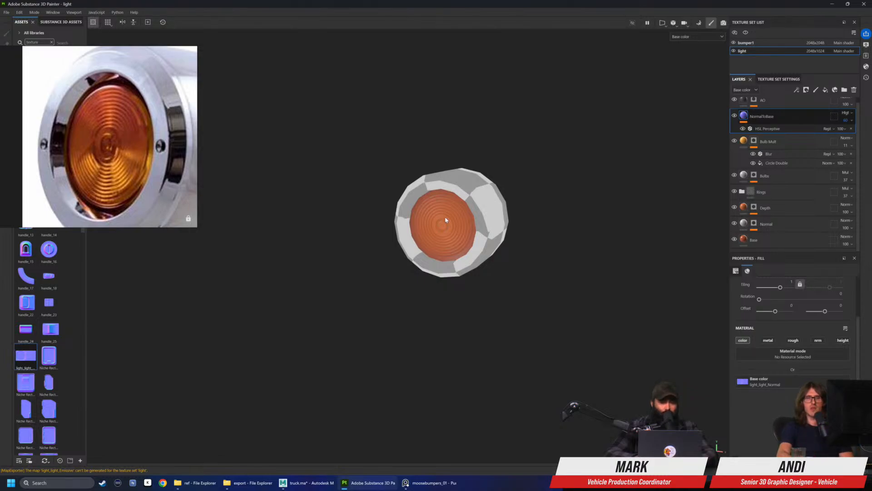
# Review the NormalToBase layer's HSL Perceptive filter settings and the AO layer's properties, then check the lens
pyautogui.click(786, 129)
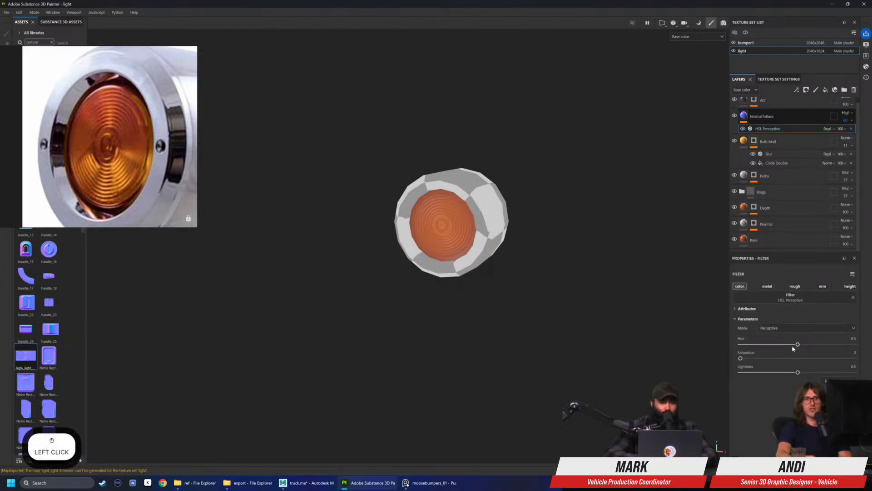
pyautogui.scroll(1, 769, 136)
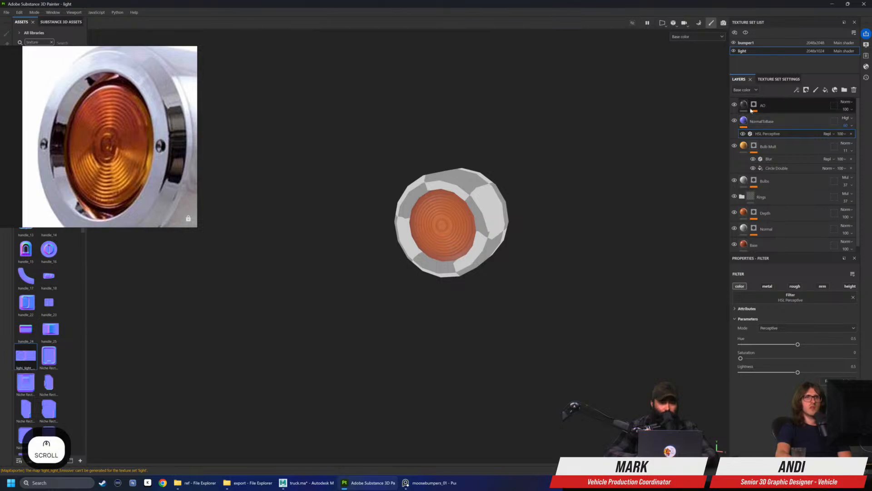
pyautogui.click(773, 104)
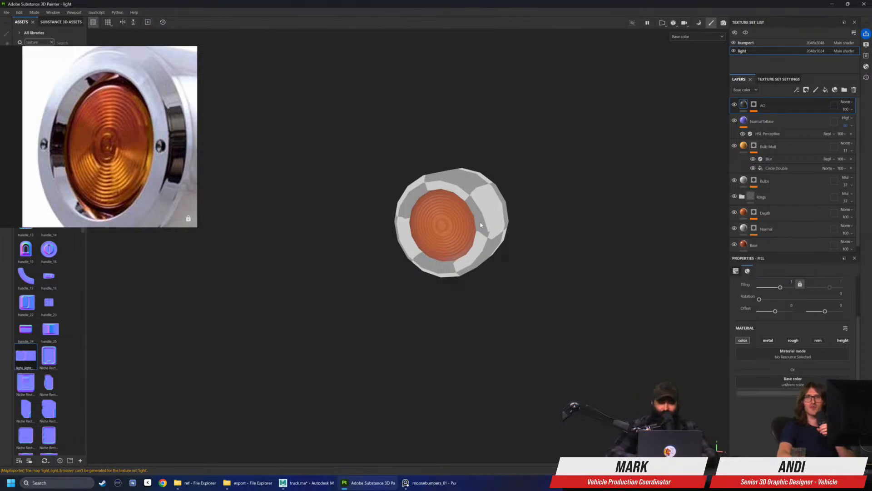
pyautogui.scroll(4, 482, 225)
pyautogui.keyDown('alt'); pyautogui.moveTo(510, 236); pyautogui.dragTo(532, 238, button='middle'); pyautogui.keyUp('alt')
pyautogui.keyDown('alt'); pyautogui.moveTo(532, 237); pyautogui.dragTo(547, 249, button='right'); pyautogui.keyUp('alt')
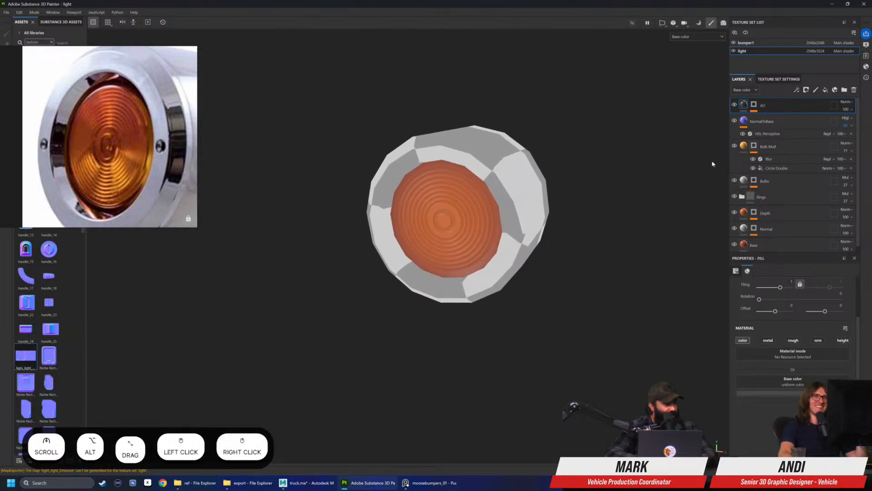
# Select the NormalToBase layer, display the full material, and compare the lens with the amber light in the reference photo
pyautogui.click(762, 127)
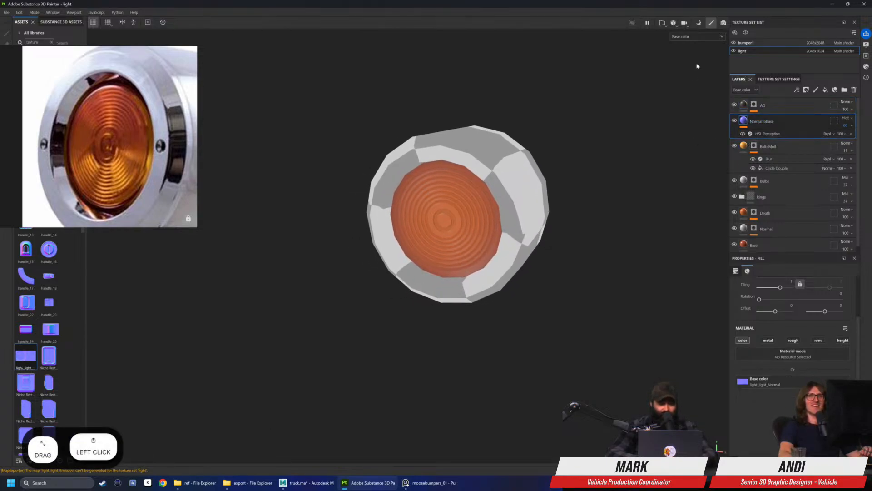
pyautogui.click(677, 38)
pyautogui.click(682, 50)
pyautogui.keyDown('alt'); pyautogui.moveTo(628, 154); pyautogui.dragTo(690, 182); pyautogui.keyUp('alt')
pyautogui.moveTo(691, 182)
pyautogui.keyDown('alt'); pyautogui.mouseDown(button='right')
pyautogui.moveTo(594, 207)
pyautogui.moveTo(565, 202)
pyautogui.moveTo(598, 203)
pyautogui.moveTo(616, 217)
pyautogui.mouseUp(button='right'); pyautogui.keyUp('alt')
pyautogui.keyDown('alt'); pyautogui.moveTo(616, 218); pyautogui.dragTo(434, 213); pyautogui.keyUp('alt')
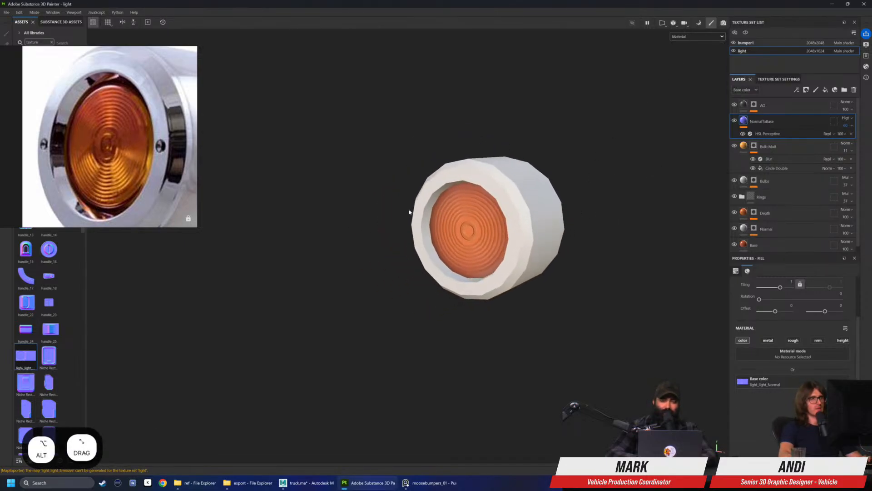
pyautogui.scroll(4, 119, 159)
pyautogui.moveTo(135, 157); pyautogui.dragTo(156, 148, button='middle')
pyautogui.scroll(-5, 142, 149)
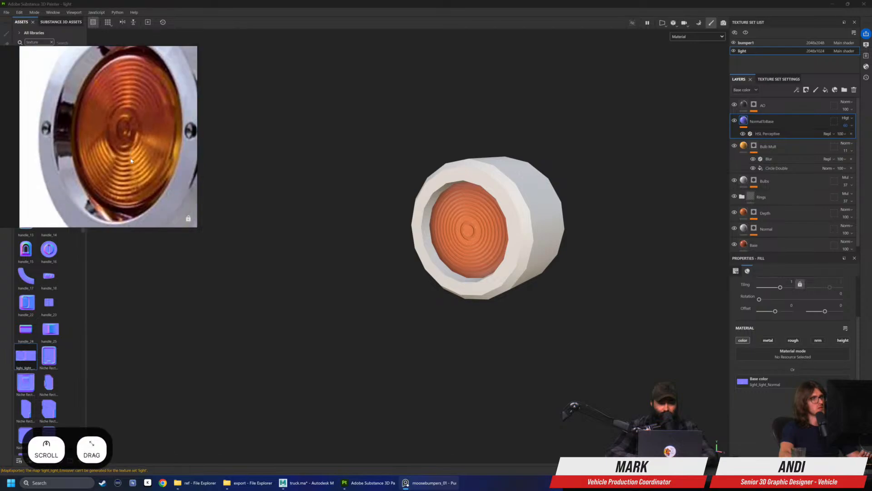
pyautogui.scroll(-1, 135, 148)
pyautogui.keyDown('alt'); pyautogui.moveTo(423, 165); pyautogui.dragTo(443, 160); pyautogui.keyUp('alt')
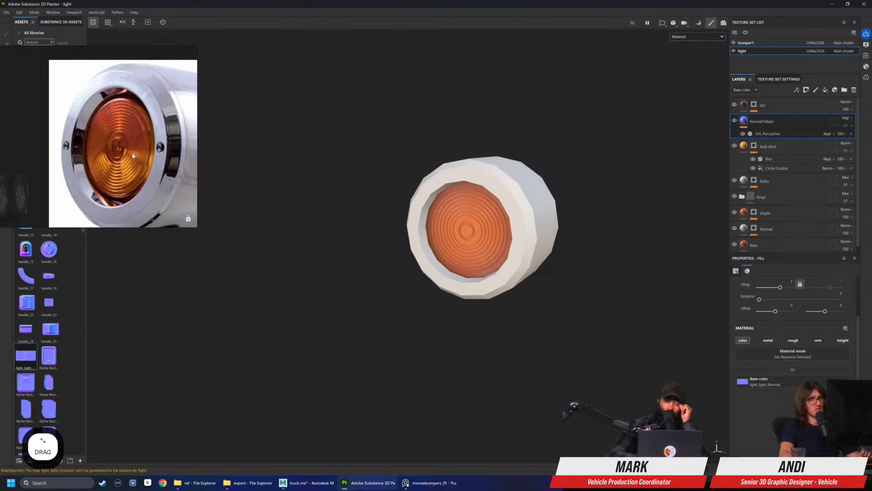
# Hide and show the NormalToBase layer to compare the lens with and without the ring overlay
pyautogui.scroll(-3, 468, 195)
pyautogui.moveTo(468, 195)
pyautogui.keyDown('alt'); pyautogui.mouseDown()
pyautogui.moveTo(399, 204)
pyautogui.moveTo(471, 197)
pyautogui.mouseUp(); pyautogui.keyUp('alt')
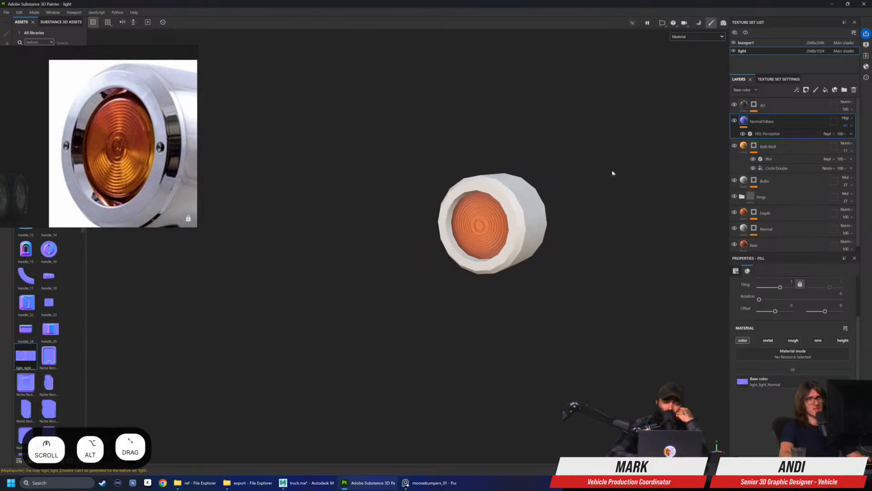
pyautogui.click(735, 121)
pyautogui.click(735, 121)
pyautogui.scroll(4, 480, 248)
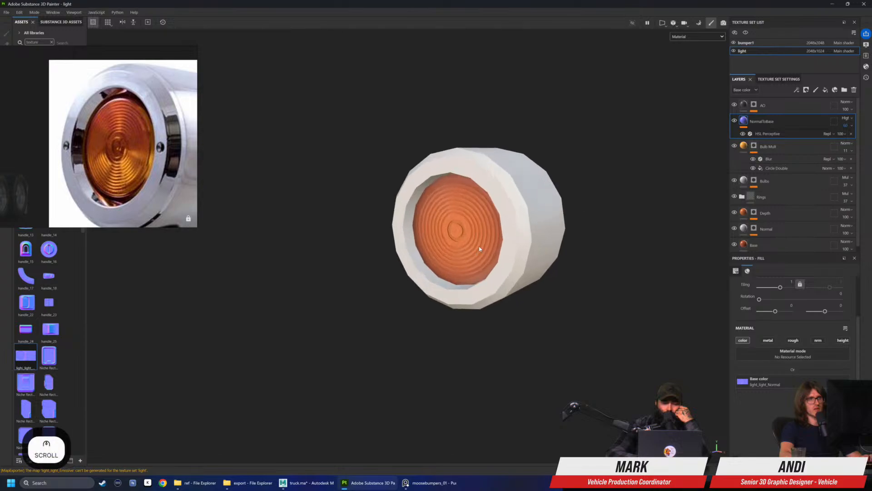
pyautogui.keyDown('alt'); pyautogui.moveTo(479, 249); pyautogui.dragTo(495, 245); pyautogui.keyUp('alt')
# Check the NormalToBase layer's HSL Perceptive filter, display only the base color, and set the layer's blending mode to Signed addition (AddSub)
pyautogui.click(769, 133)
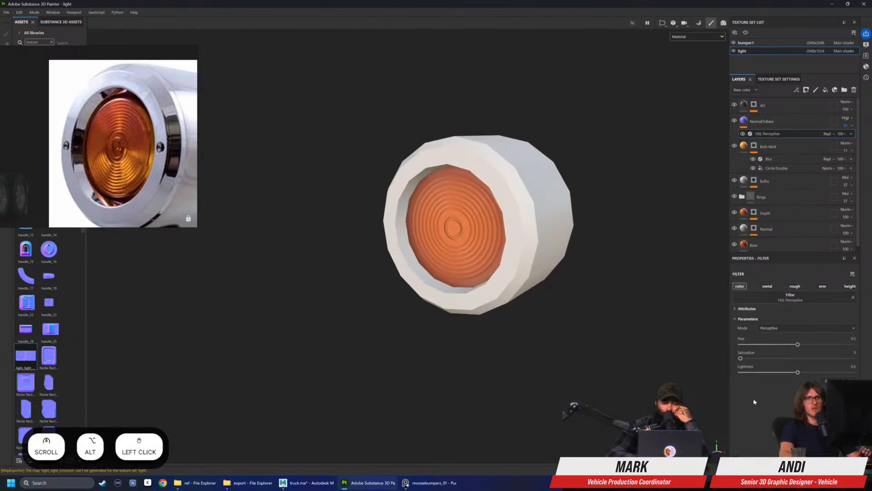
pyautogui.click(781, 121)
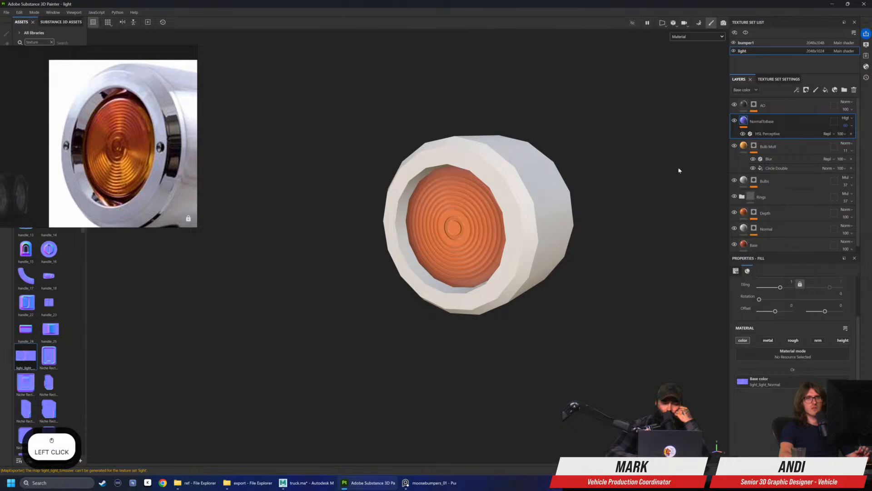
pyautogui.click(695, 37)
pyautogui.click(684, 66)
pyautogui.keyDown('alt'); pyautogui.moveTo(596, 181); pyautogui.dragTo(430, 267); pyautogui.keyUp('alt')
pyautogui.click(846, 117)
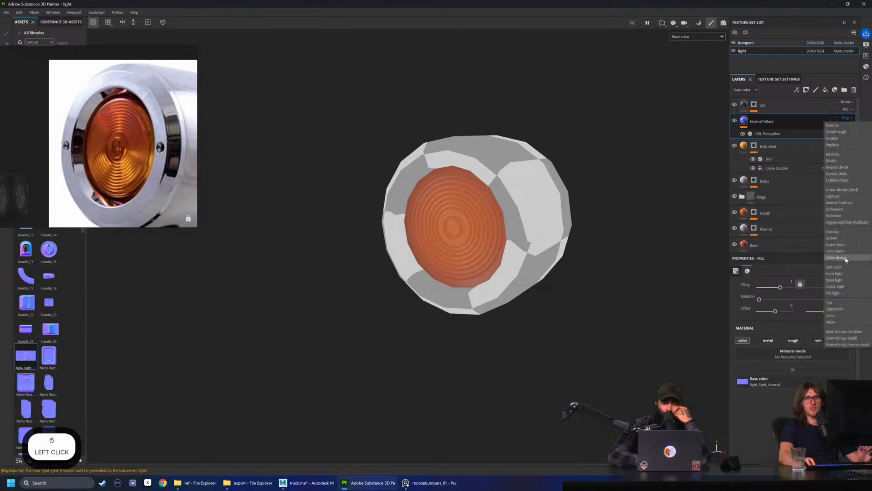
pyautogui.click(833, 192)
# Raise the NormalToBase layer's opacity to about 90, checking the ring contrast on the lens close up
pyautogui.click(848, 125)
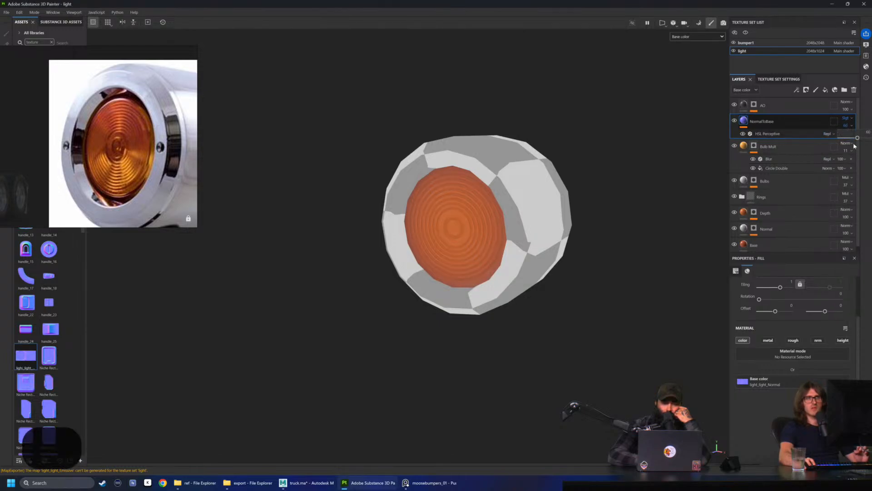
pyautogui.moveTo(857, 137); pyautogui.dragTo(871, 138)
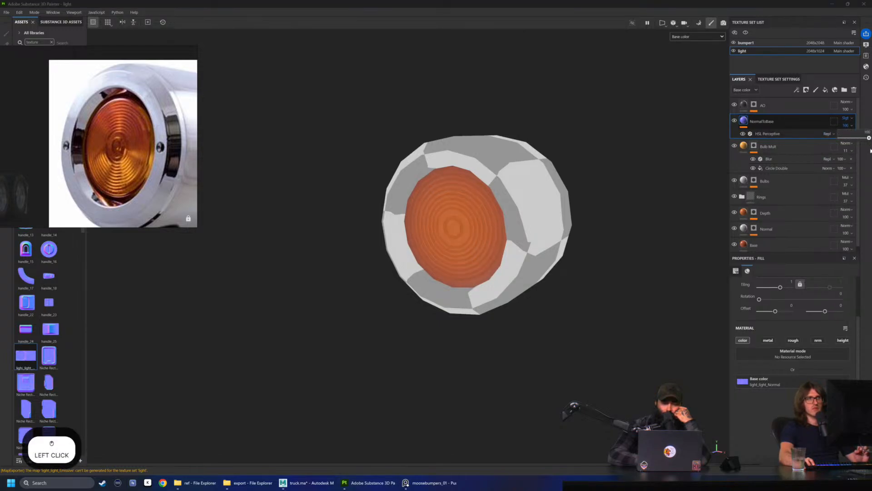
pyautogui.keyDown('alt'); pyautogui.moveTo(564, 217); pyautogui.dragTo(589, 219); pyautogui.keyUp('alt')
pyautogui.scroll(3, 507, 257)
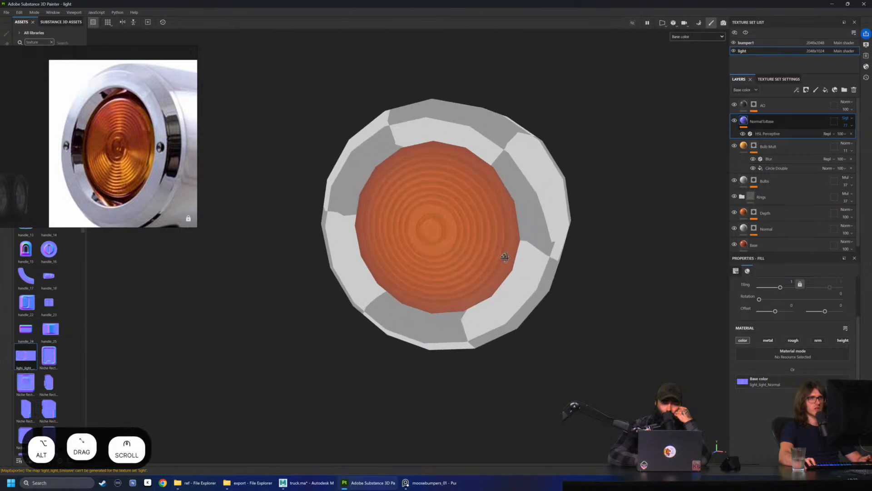
pyautogui.keyDown('alt'); pyautogui.moveTo(507, 257); pyautogui.dragTo(495, 257); pyautogui.keyUp('alt')
pyautogui.click(852, 126)
pyautogui.moveTo(863, 139); pyautogui.dragTo(867, 140)
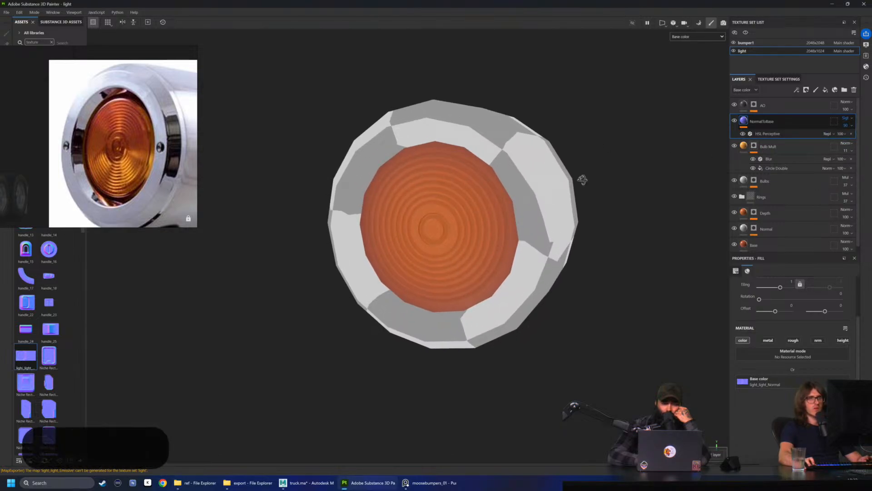
pyautogui.keyDown('alt'); pyautogui.moveTo(584, 177); pyautogui.dragTo(574, 181); pyautogui.keyUp('alt')
pyautogui.scroll(-4, 574, 180)
# Compare the lens rings in the full material display and in the base color display from several angles
pyautogui.click(693, 36)
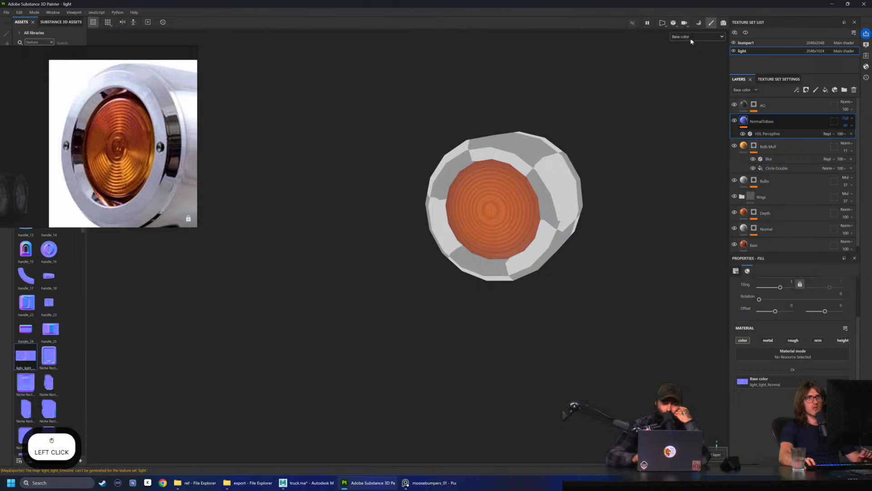
pyautogui.click(686, 44)
pyautogui.keyDown('alt'); pyautogui.moveTo(577, 150); pyautogui.dragTo(598, 147); pyautogui.keyUp('alt')
pyautogui.keyDown('shift'); pyautogui.moveTo(591, 147); pyautogui.dragTo(630, 146, button='right'); pyautogui.keyUp('shift')
pyautogui.keyDown('alt'); pyautogui.moveTo(539, 134); pyautogui.dragTo(489, 111); pyautogui.keyUp('alt')
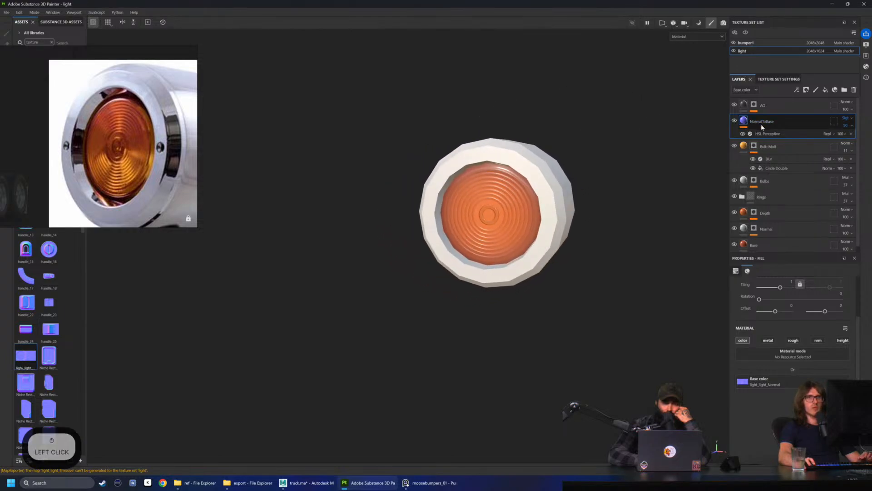
pyautogui.click(685, 37)
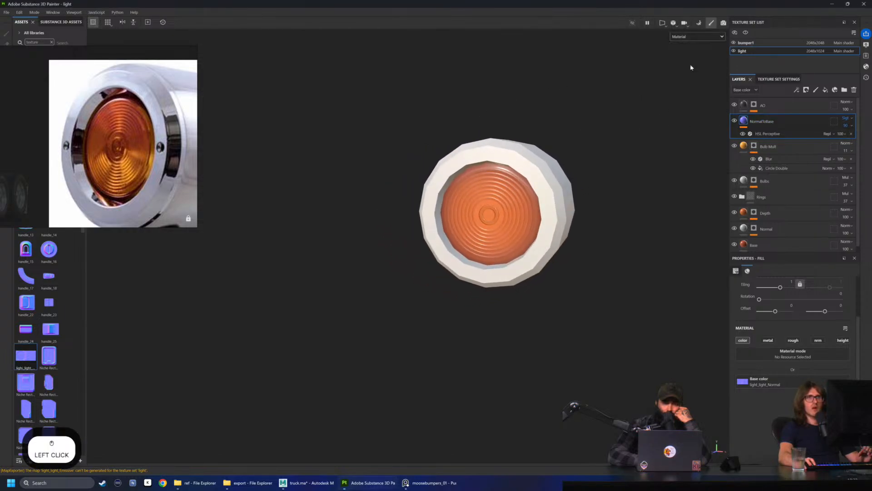
pyautogui.click(691, 66)
pyautogui.keyDown('alt'); pyautogui.moveTo(625, 144); pyautogui.dragTo(595, 159); pyautogui.keyUp('alt')
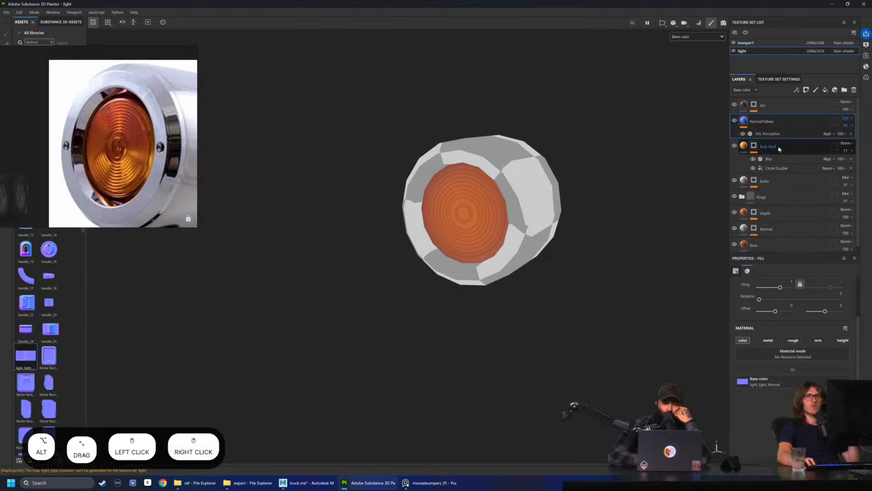
pyautogui.click(772, 128)
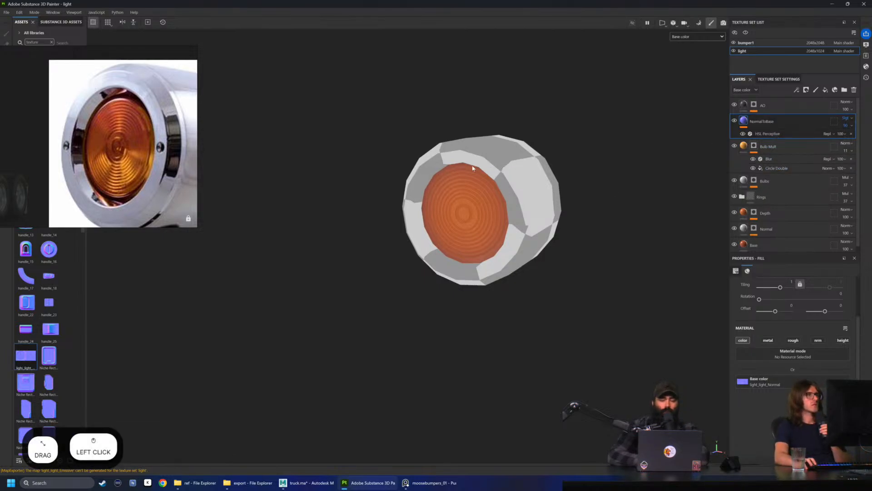
# Examine the ring shading and color variation on the amber lens in the reference photo
pyautogui.scroll(5, 124, 166)
pyautogui.moveTo(123, 167); pyautogui.dragTo(114, 167)
pyautogui.scroll(2, 118, 171)
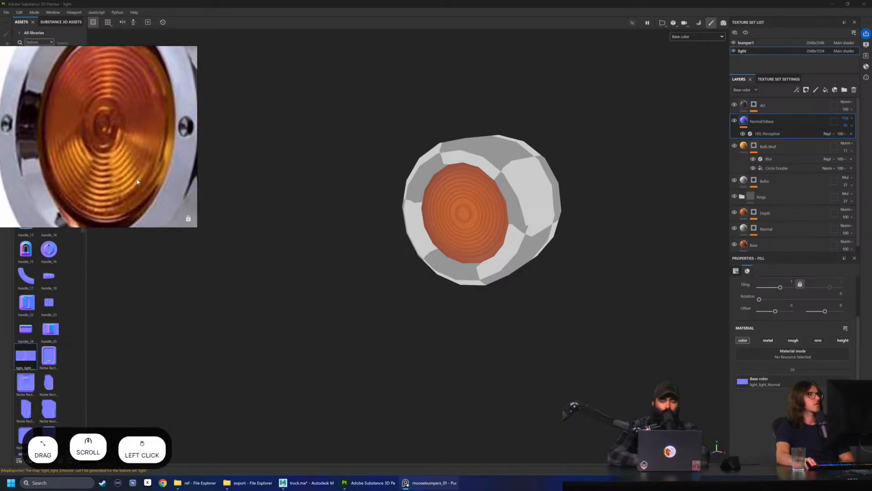
pyautogui.scroll(-2, 137, 149)
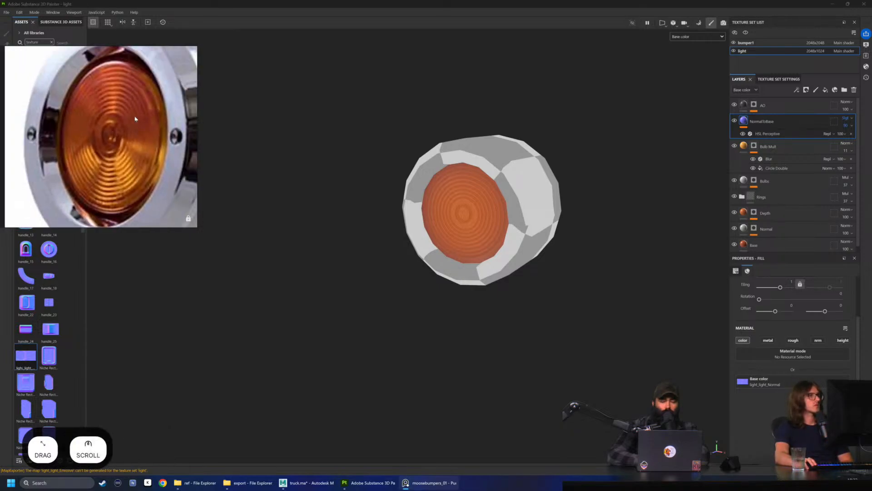
pyautogui.moveTo(135, 118); pyautogui.dragTo(140, 105)
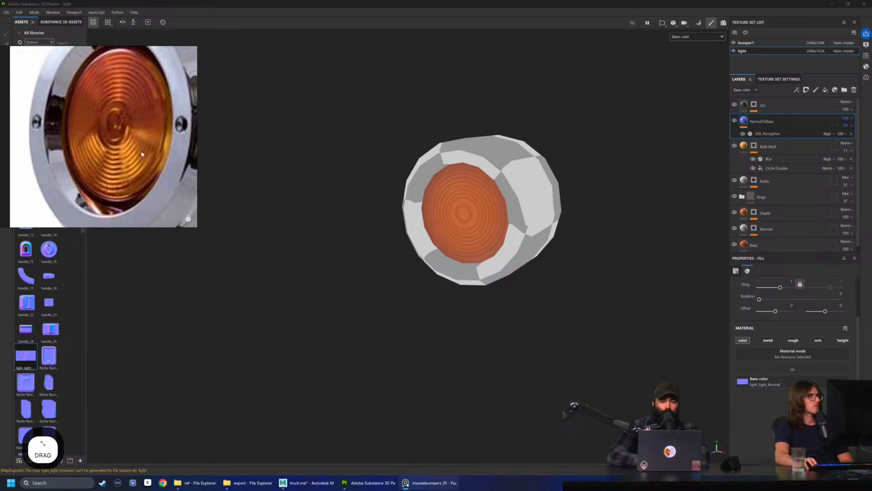
pyautogui.scroll(2, 132, 103)
pyautogui.moveTo(130, 99)
pyautogui.mouseDown()
pyautogui.moveTo(132, 88)
pyautogui.moveTo(132, 97)
pyautogui.mouseUp()
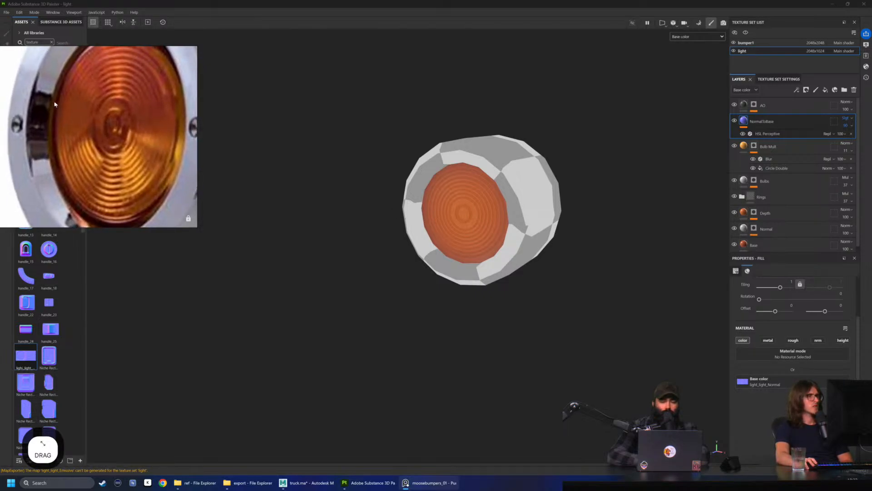
pyautogui.scroll(-2, 137, 160)
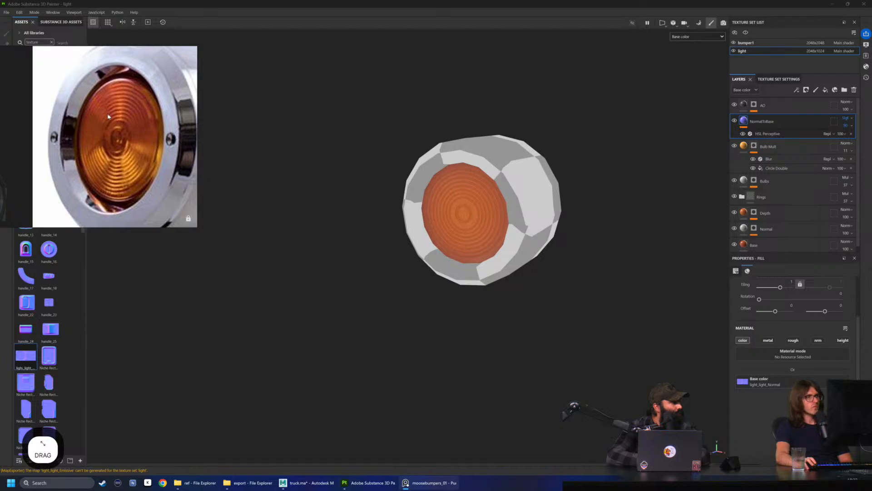
# Switch to Maya and examine the round marker light mounted on the truck's bumper
pyautogui.click(307, 482)
pyautogui.moveTo(422, 304)
pyautogui.keyDown('alt'); pyautogui.mouseDown()
pyautogui.moveTo(389, 271)
pyautogui.moveTo(461, 296)
pyautogui.moveTo(570, 307)
pyautogui.moveTo(555, 309)
pyautogui.moveTo(522, 282)
pyautogui.moveTo(538, 276)
pyautogui.moveTo(541, 293)
pyautogui.mouseUp(); pyautogui.keyUp('alt')
pyautogui.click(571, 340)
pyautogui.press('f')
pyautogui.click(593, 314)
pyautogui.keyDown('alt'); pyautogui.moveTo(593, 314); pyautogui.dragTo(346, 272); pyautogui.keyUp('alt')
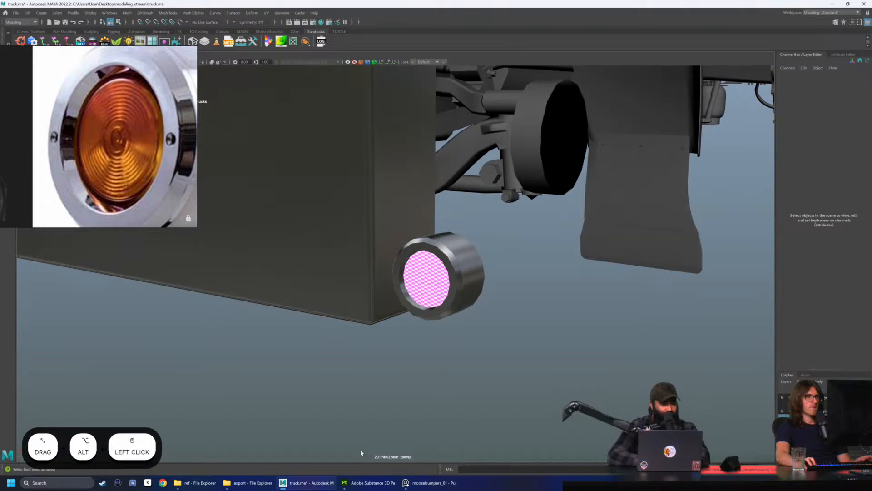
pyautogui.keyDown('alt'); pyautogui.moveTo(362, 451); pyautogui.dragTo(353, 278); pyautogui.keyUp('alt')
# Return to Substance 3D Painter and place the reference photo window next to the light model
pyautogui.moveTo(126, 55); pyautogui.dragTo(194, 75)
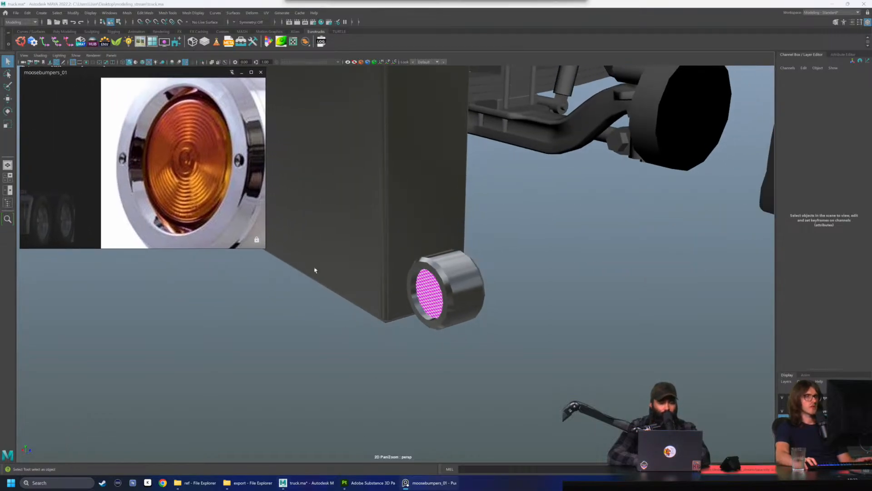
pyautogui.click(367, 485)
pyautogui.moveTo(100, 78)
pyautogui.mouseDown()
pyautogui.moveTo(213, 34)
pyautogui.moveTo(171, 47)
pyautogui.mouseUp()
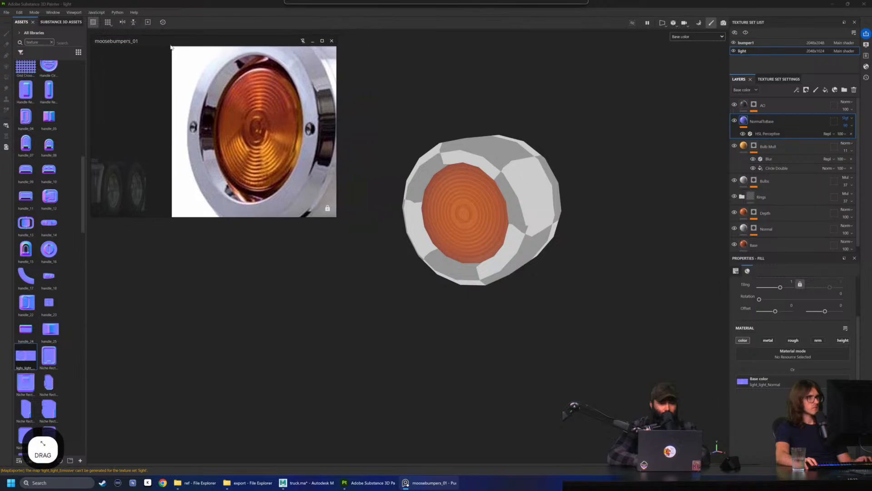
pyautogui.keyDown('alt'); pyautogui.moveTo(456, 129); pyautogui.dragTo(465, 134); pyautogui.keyUp('alt')
# Duplicate the NormalToBase layer and set the copy's blending mode to Overlay
pyautogui.click(774, 124)
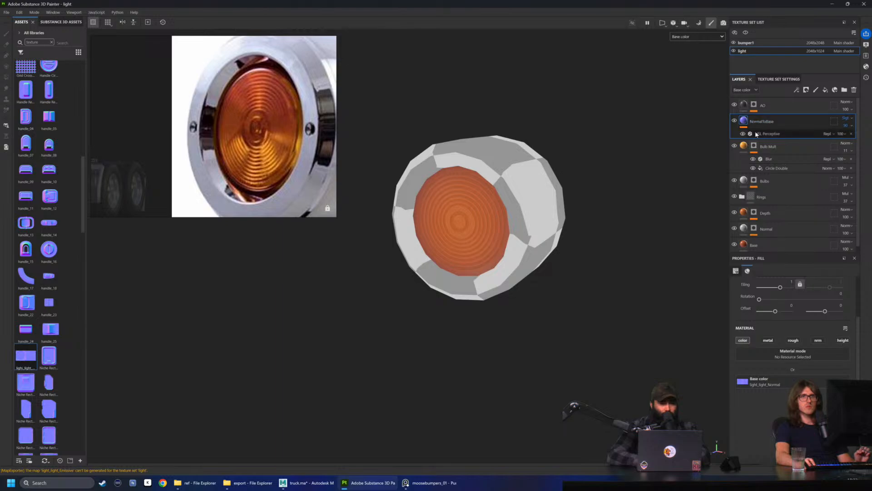
pyautogui.click(744, 121)
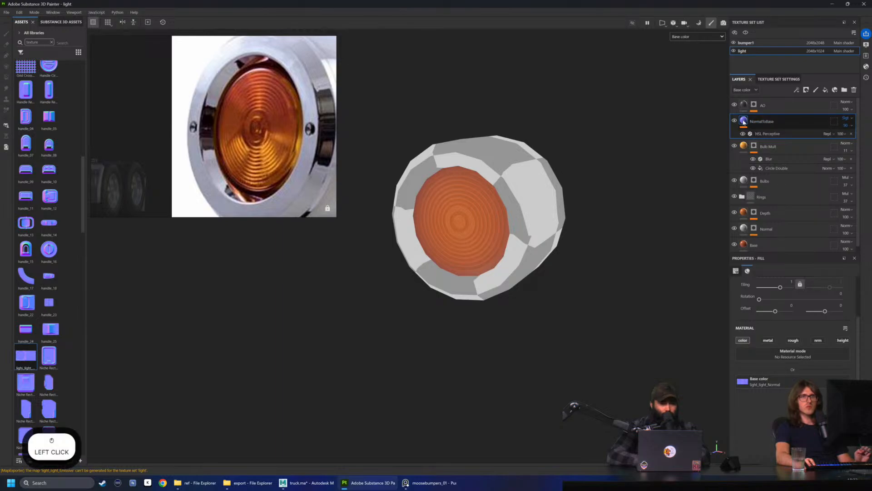
pyautogui.keyDown('alt'); pyautogui.moveTo(764, 125); pyautogui.dragTo(818, 125); pyautogui.keyUp('alt')
pyautogui.click(847, 119)
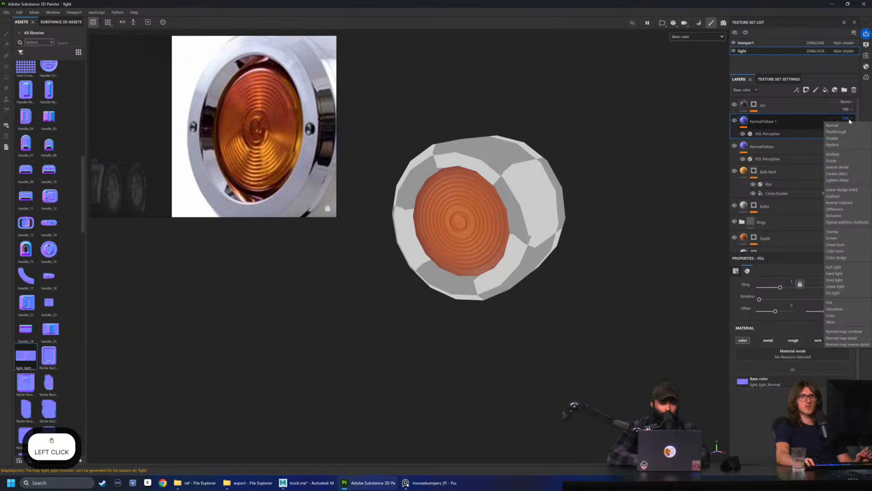
pyautogui.click(833, 232)
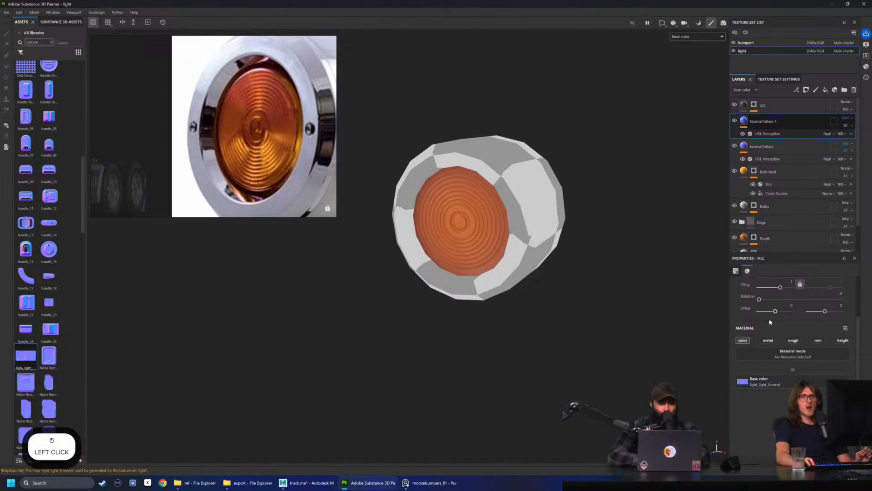
# Set the NormalToBase 1 layer's HSL Perceptive filter to saturation 0.466 and hue 0.242 for orange ring tints
pyautogui.click(772, 134)
pyautogui.moveTo(741, 359); pyautogui.dragTo(769, 344)
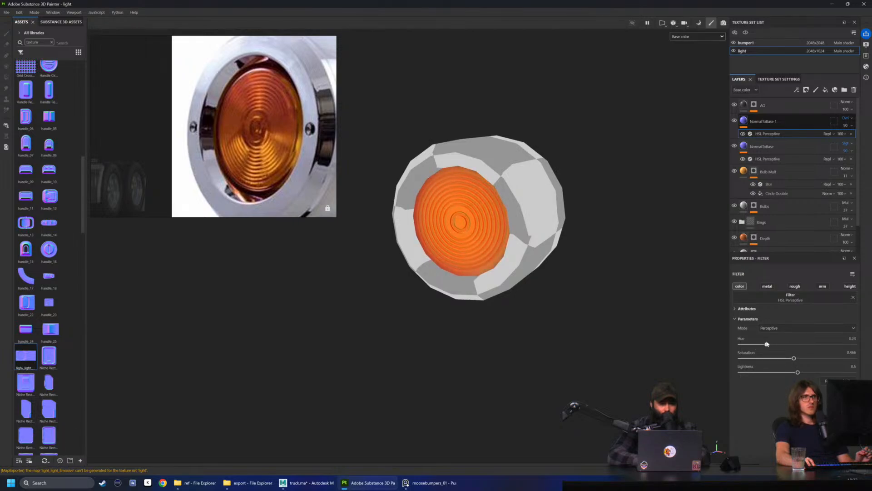
pyautogui.keyDown('alt'); pyautogui.moveTo(399, 250); pyautogui.dragTo(432, 275); pyautogui.keyUp('alt')
pyautogui.scroll(5, 506, 243)
# Reduce the NormalToBase 1 layer's opacity to soften the tinted rings on the lens
pyautogui.click(835, 123)
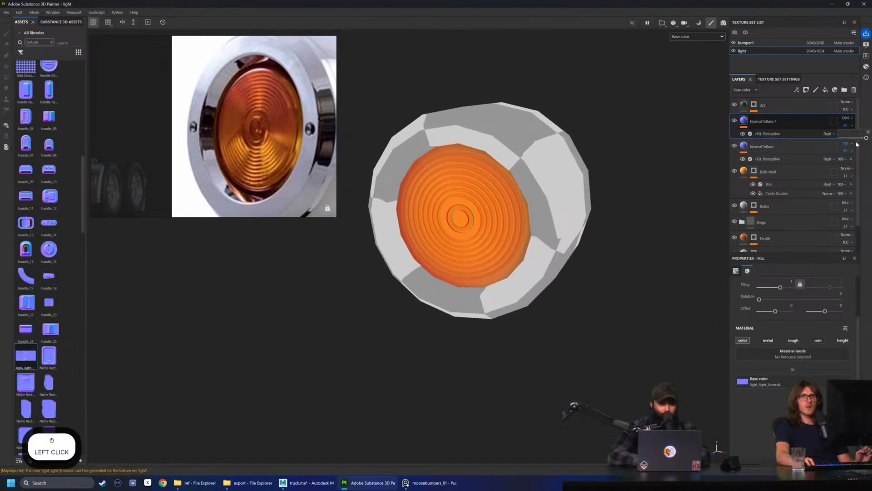
pyautogui.moveTo(866, 139); pyautogui.dragTo(839, 144)
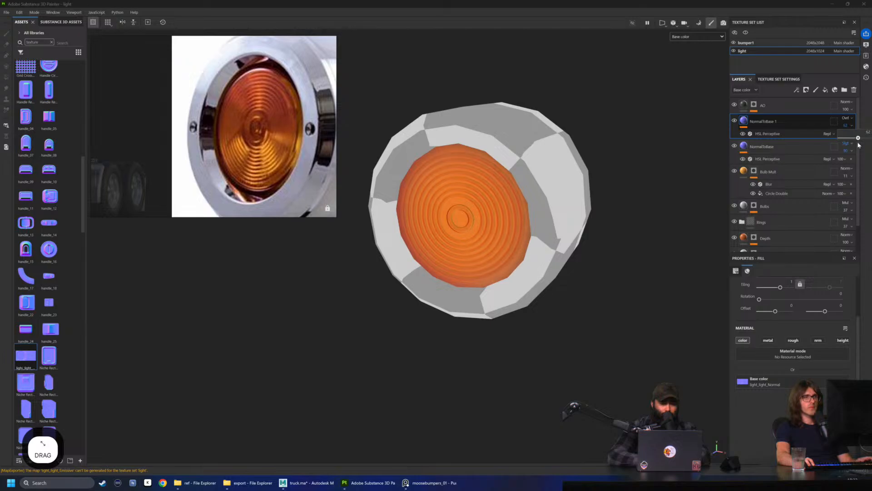
pyautogui.keyDown('alt'); pyautogui.moveTo(506, 194); pyautogui.dragTo(607, 219); pyautogui.keyUp('alt')
pyautogui.scroll(-3, 572, 219)
pyautogui.keyDown('alt'); pyautogui.moveTo(553, 220); pyautogui.dragTo(631, 215); pyautogui.keyUp('alt')
pyautogui.click(851, 128)
pyautogui.moveTo(856, 139); pyautogui.dragTo(848, 139)
# Display the full material, hide and show the NormalToBase 1 layer to compare the lens, and lower its opacity slightly further
pyautogui.click(698, 36)
pyautogui.click(689, 60)
pyautogui.keyDown('alt'); pyautogui.moveTo(635, 145); pyautogui.dragTo(594, 151); pyautogui.keyUp('alt')
pyautogui.keyDown('shift'); pyautogui.moveTo(596, 157); pyautogui.dragTo(730, 125, button='right'); pyautogui.keyUp('shift')
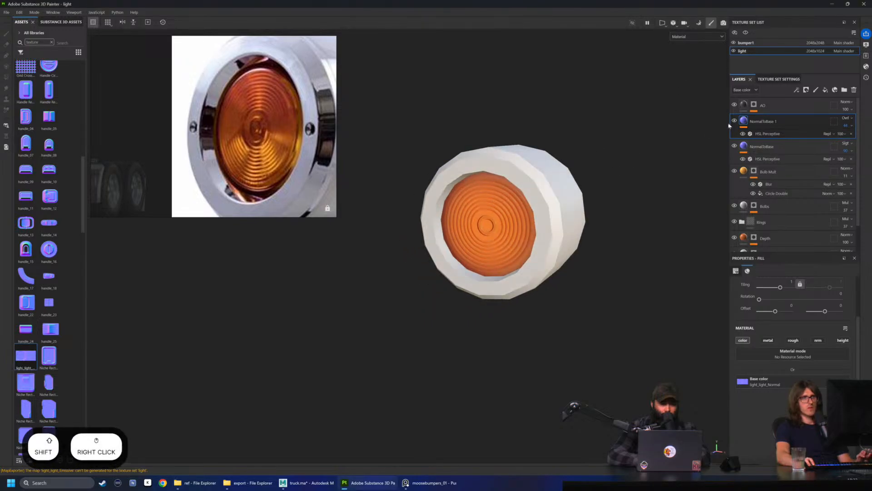
pyautogui.click(734, 121)
pyautogui.click(735, 120)
pyautogui.click(735, 120)
pyautogui.click(735, 120)
pyautogui.click(735, 121)
pyautogui.click(735, 121)
pyautogui.click(735, 120)
pyautogui.click(734, 121)
pyautogui.click(735, 120)
pyautogui.click(734, 120)
pyautogui.moveTo(854, 139); pyautogui.dragTo(849, 140)
pyautogui.click(735, 121)
pyautogui.click(735, 122)
# Try saturation 0.63 and a lower lightness in the NormalToBase 1 layer's HSL Perceptive filter, and undo the changes
pyautogui.click(778, 134)
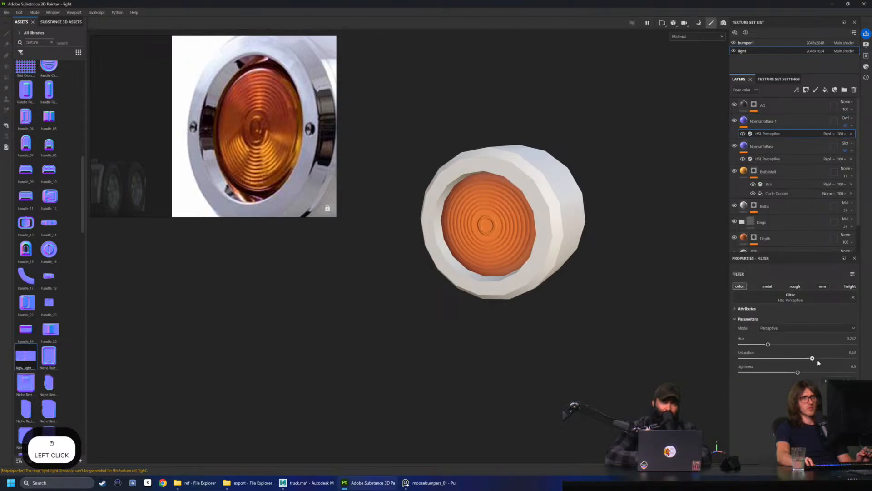
pyautogui.hotkey('ctrl', 'z')
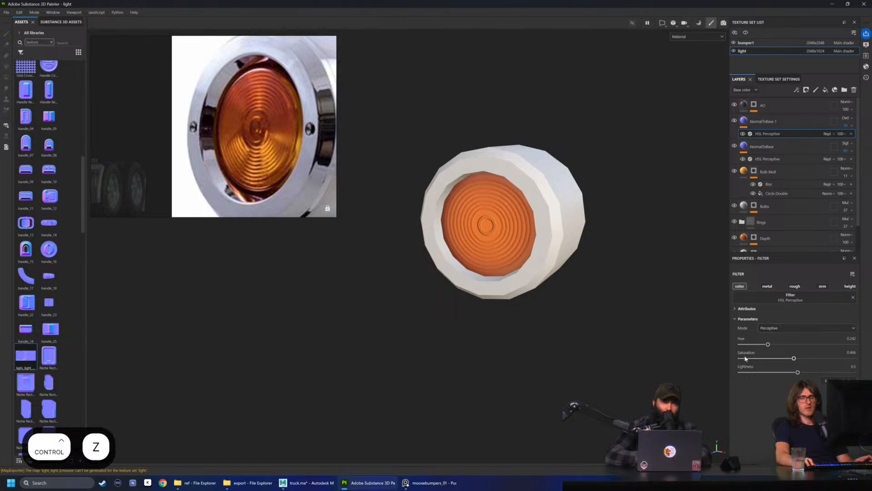
pyautogui.moveTo(798, 373)
pyautogui.mouseDown()
pyautogui.moveTo(831, 372)
pyautogui.moveTo(739, 371)
pyautogui.moveTo(746, 374)
pyautogui.mouseUp()
pyautogui.hotkey('ctrl', 'z')
pyautogui.hotkey('ctrl', 'z')
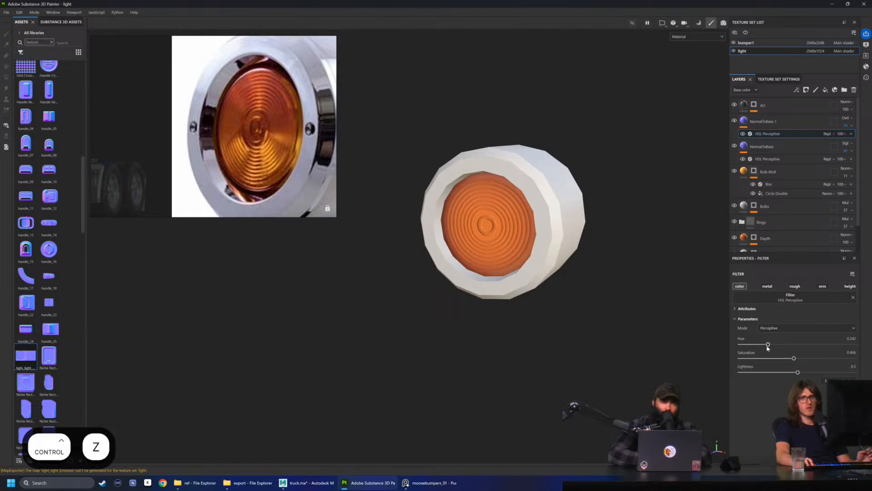
# Rename the NormalToBase 1 layer to Coloration
pyautogui.keyDown('alt'); pyautogui.moveTo(620, 198); pyautogui.dragTo(652, 207); pyautogui.keyUp('alt')
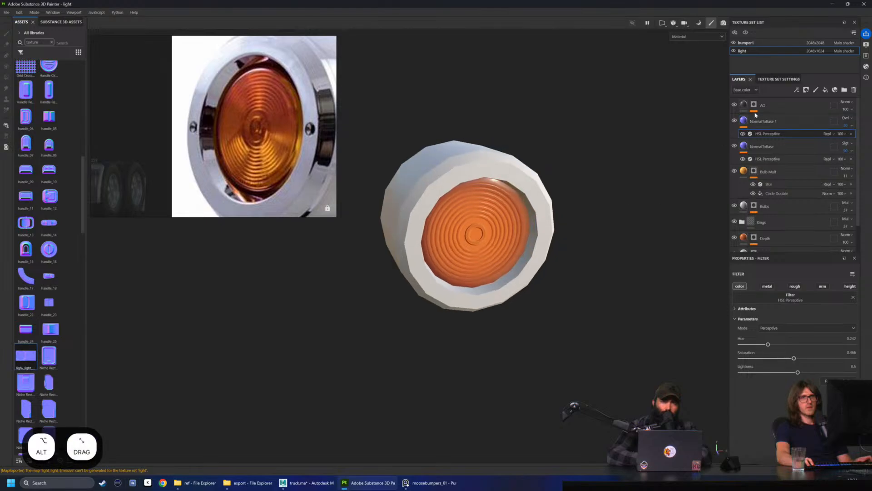
pyautogui.doubleClick(776, 121)
pyautogui.write('Coloration')
pyautogui.press('Return')
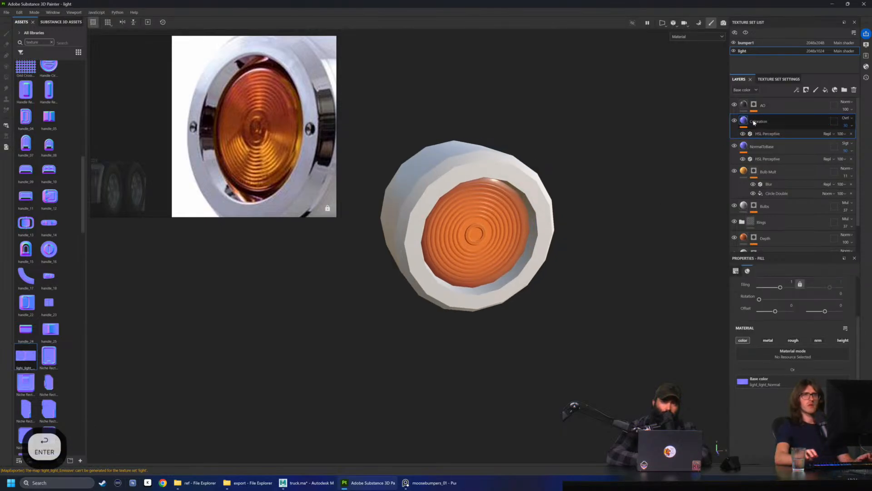
# Compare the finished lens coloration with the reference photo from farther away and different angles
pyautogui.moveTo(468, 93)
pyautogui.keyDown('alt'); pyautogui.mouseDown()
pyautogui.moveTo(465, 151)
pyautogui.moveTo(542, 172)
pyautogui.mouseUp(); pyautogui.keyUp('alt')
pyautogui.keyDown('shift'); pyautogui.moveTo(527, 227); pyautogui.dragTo(461, 235, button='right'); pyautogui.keyUp('shift')
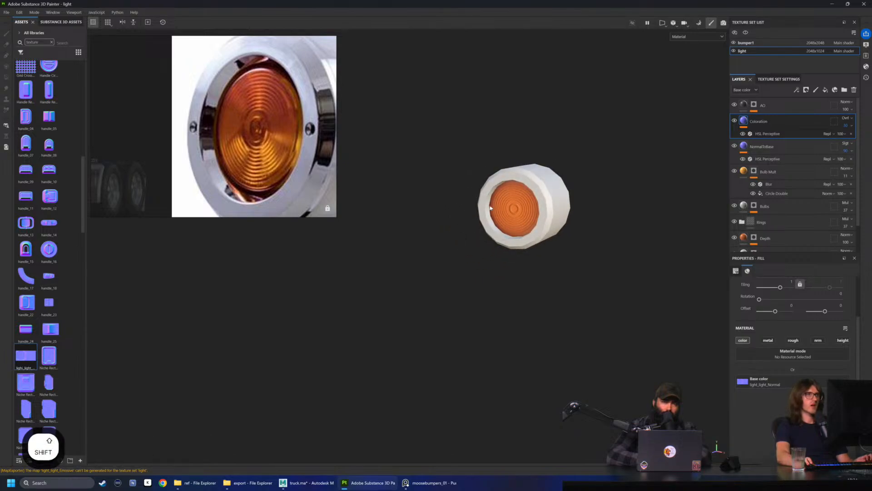
pyautogui.scroll(-2, 255, 130)
pyautogui.moveTo(254, 129); pyautogui.dragTo(242, 135, button='middle')
pyautogui.keyDown('alt'); pyautogui.moveTo(534, 154); pyautogui.dragTo(580, 126); pyautogui.keyUp('alt')
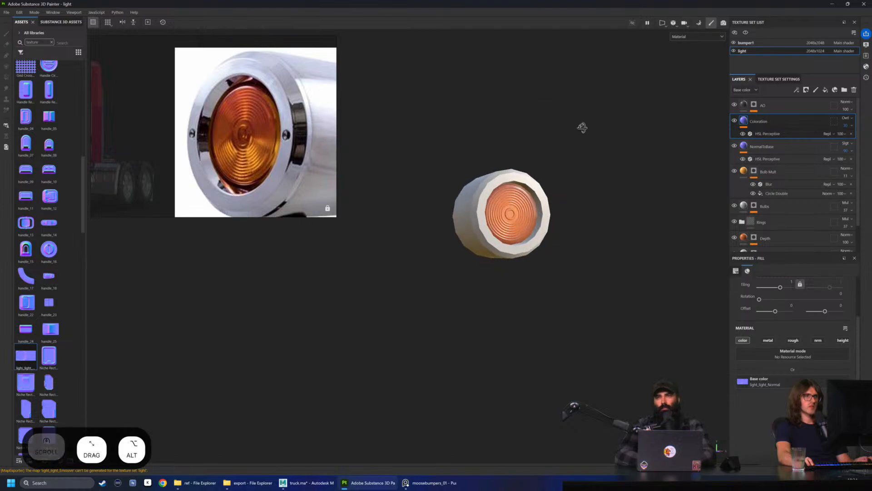
# Compare the lens with the Rings folder hidden and shown, viewing it from the front and from an angle
pyautogui.moveTo(594, 141)
pyautogui.keyDown('shift'); pyautogui.mouseDown(button='right')
pyautogui.moveTo(563, 133)
pyautogui.moveTo(598, 132)
pyautogui.moveTo(590, 130)
pyautogui.mouseUp(button='right'); pyautogui.keyUp('shift')
pyautogui.keyDown('alt'); pyautogui.moveTo(590, 130); pyautogui.dragTo(685, 219); pyautogui.keyUp('alt')
pyautogui.click(735, 221)
pyautogui.click(735, 221)
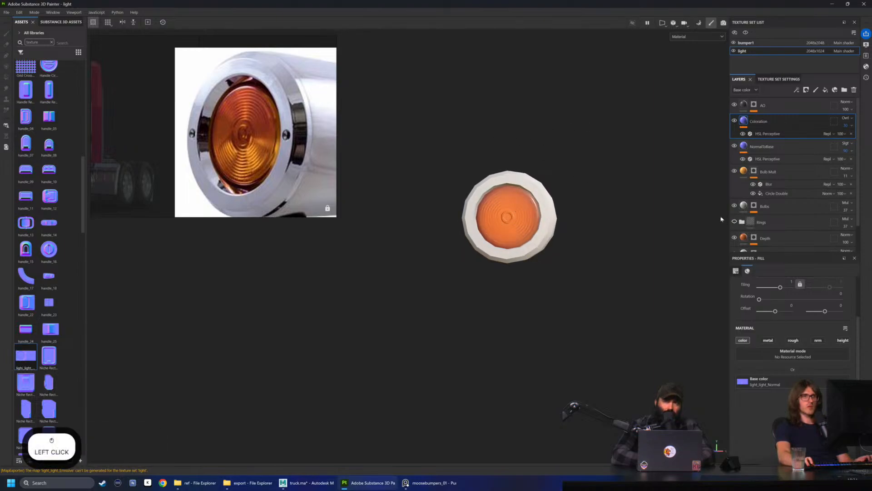
pyautogui.scroll(3, 550, 194)
pyautogui.keyDown('alt'); pyautogui.moveTo(567, 194); pyautogui.dragTo(673, 253); pyautogui.keyUp('alt')
pyautogui.click(735, 223)
pyautogui.click(735, 223)
pyautogui.click(735, 222)
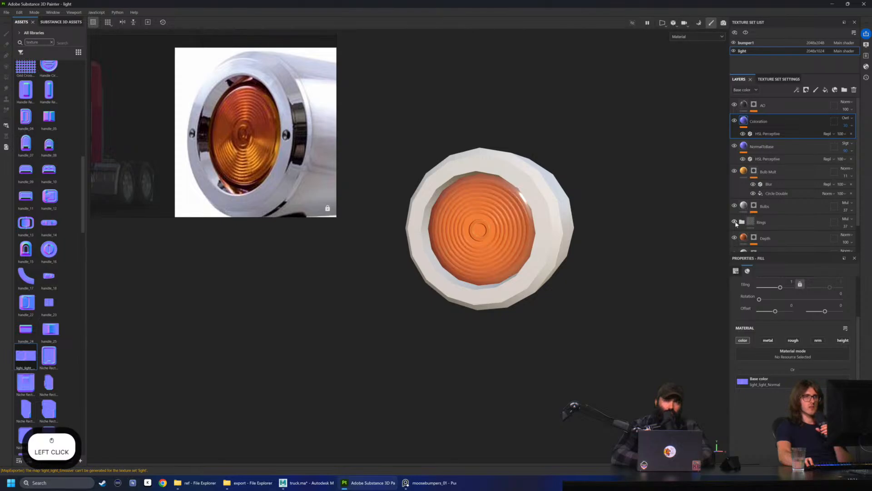
pyautogui.click(734, 222)
pyautogui.click(735, 222)
pyautogui.click(735, 222)
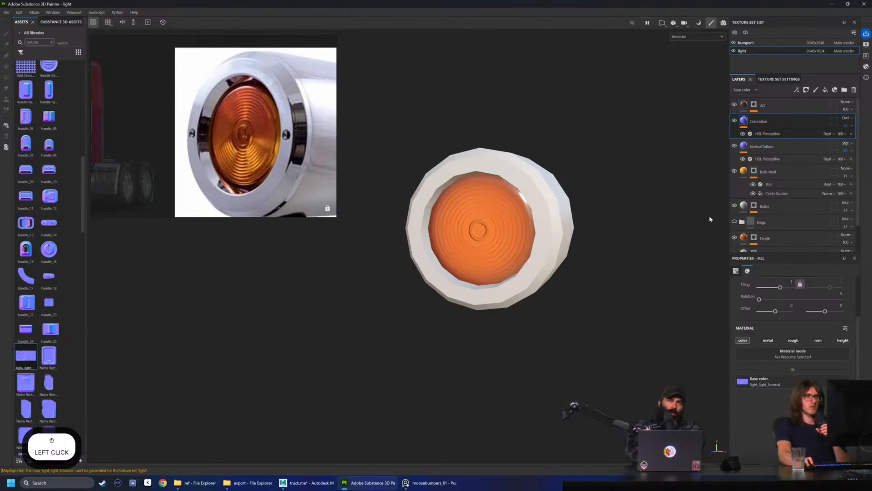
# Display only the base color, make the Rings folder visible again and lower its opacity to 17
pyautogui.click(768, 223)
pyautogui.click(688, 37)
pyautogui.click(687, 66)
pyautogui.scroll(2, 537, 223)
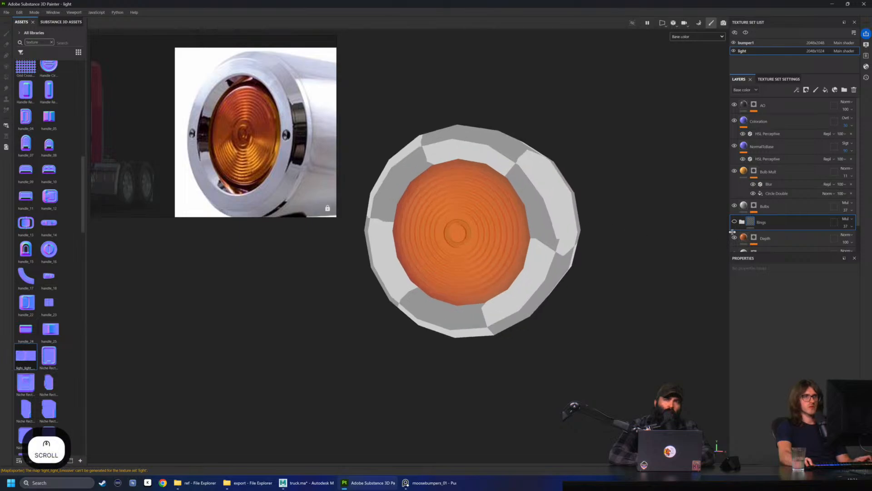
pyautogui.click(735, 223)
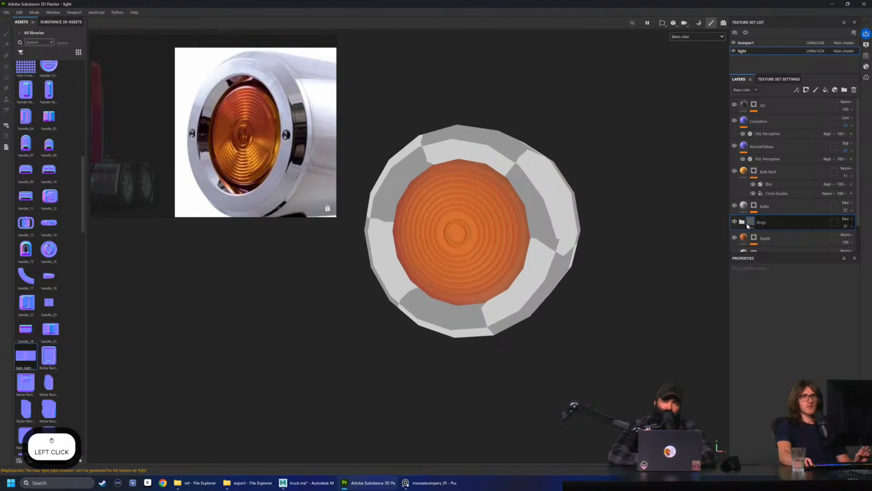
pyautogui.click(852, 227)
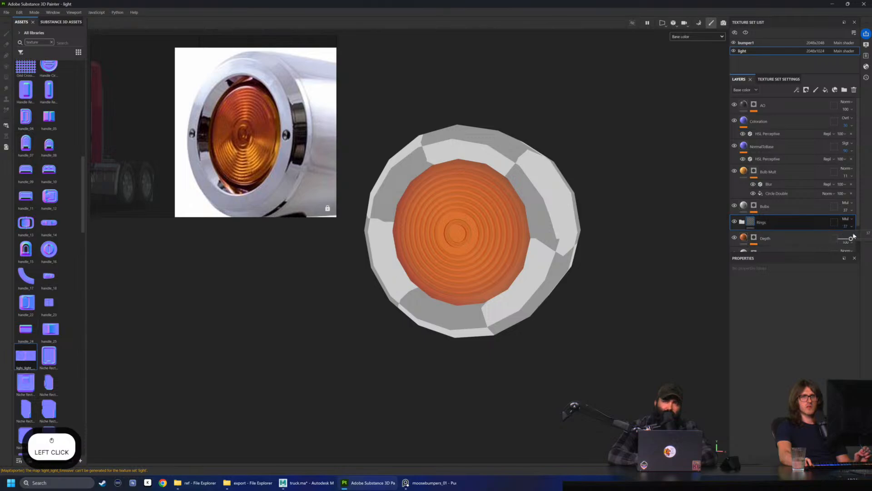
pyautogui.moveTo(851, 239); pyautogui.dragTo(848, 240)
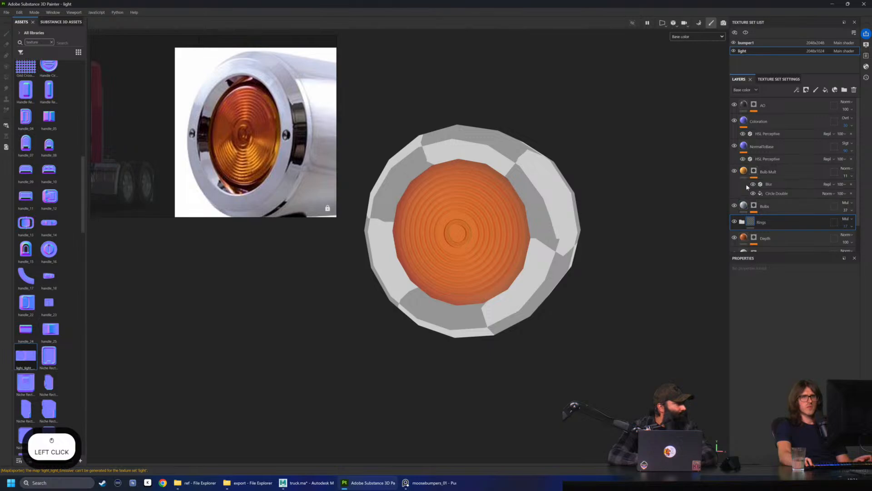
# Lower the Bulbs layer's opacity to about 24 and check the light in the full material view from several angles
pyautogui.click(851, 211)
pyautogui.click(852, 212)
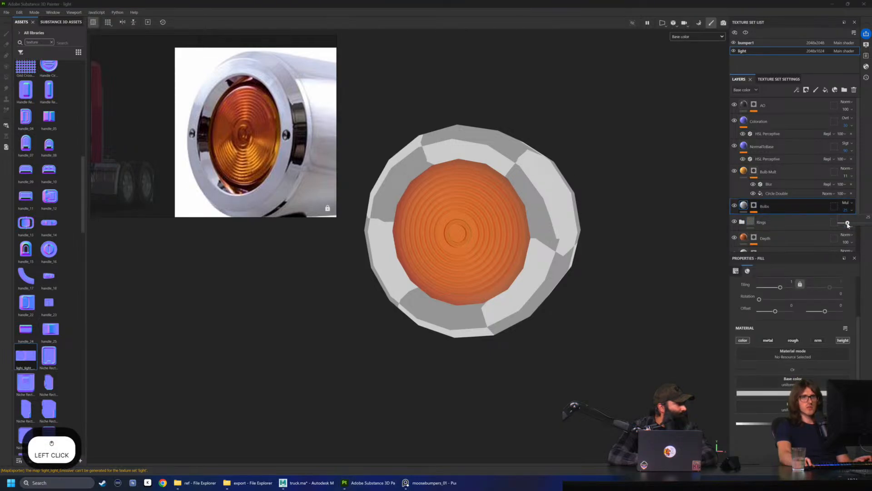
pyautogui.click(690, 37)
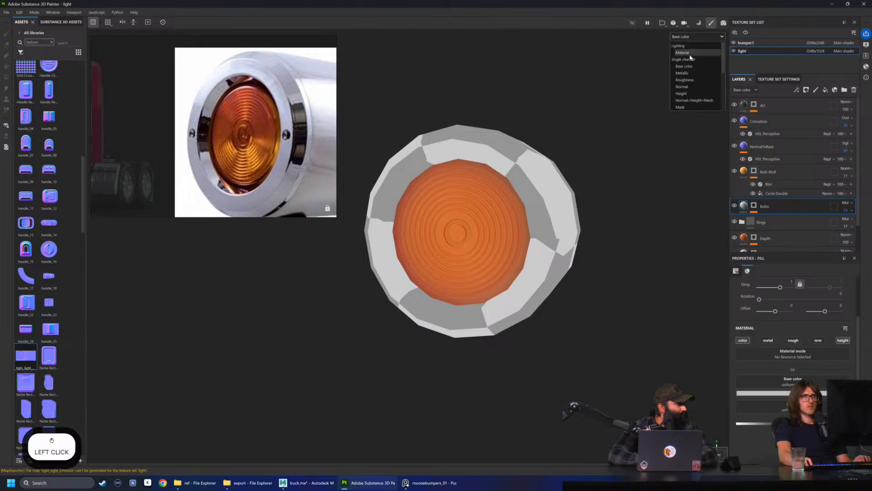
pyautogui.click(688, 55)
pyautogui.keyDown('alt'); pyautogui.moveTo(654, 130); pyautogui.dragTo(602, 144); pyautogui.keyUp('alt')
pyautogui.scroll(-4, 591, 146)
pyautogui.keyDown('alt'); pyautogui.moveTo(449, 158); pyautogui.dragTo(558, 195); pyautogui.keyUp('alt')
pyautogui.keyDown('alt'); pyautogui.moveTo(559, 162); pyautogui.dragTo(556, 165); pyautogui.keyUp('alt')
pyautogui.keyDown('alt'); pyautogui.moveTo(556, 165); pyautogui.dragTo(552, 159, button='right'); pyautogui.keyUp('alt')
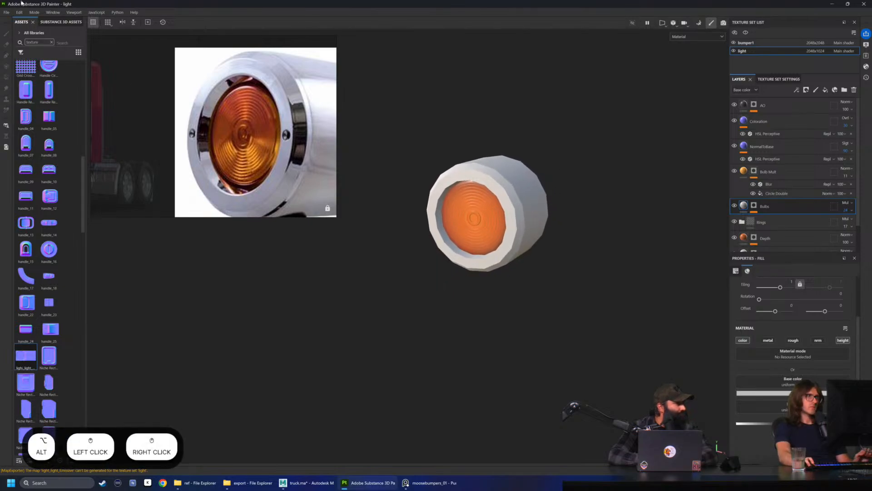
pyautogui.click(7, 12)
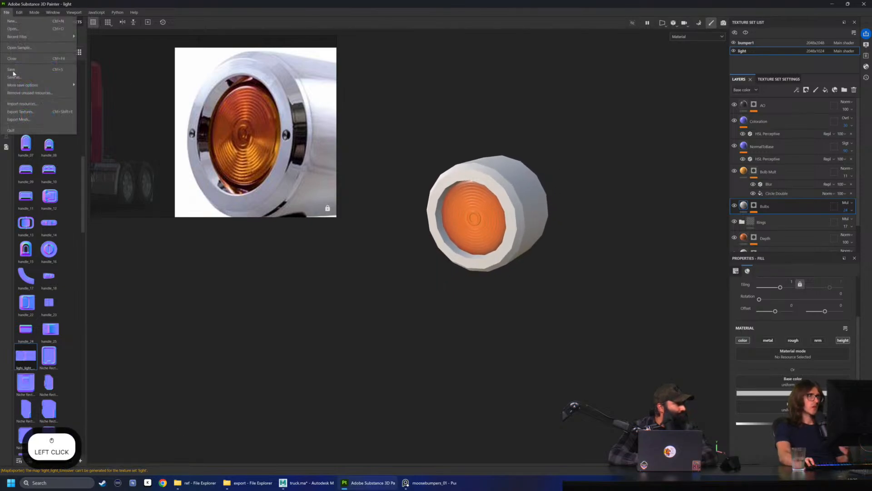
pyautogui.click(32, 112)
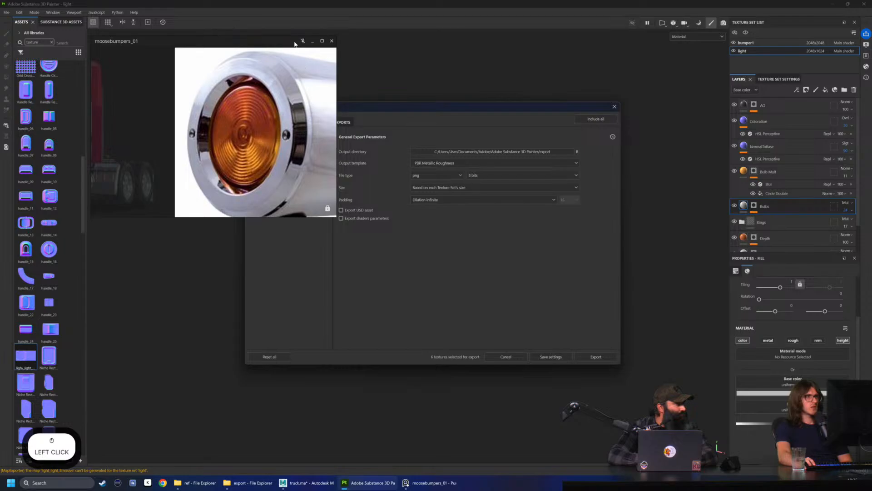
pyautogui.moveTo(294, 44); pyautogui.dragTo(265, 44)
pyautogui.click(615, 107)
# Set the light texture set's size to 256 by 128 and inspect the lens at that resolution
pyautogui.click(794, 80)
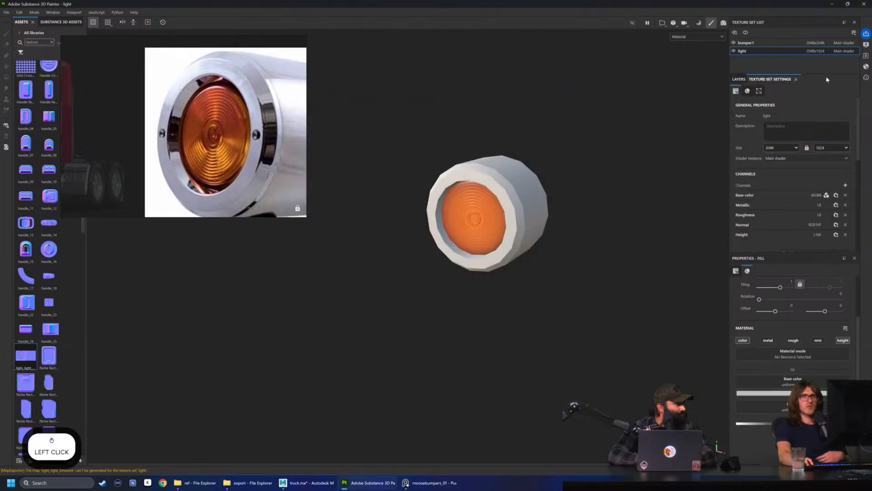
pyautogui.click(780, 148)
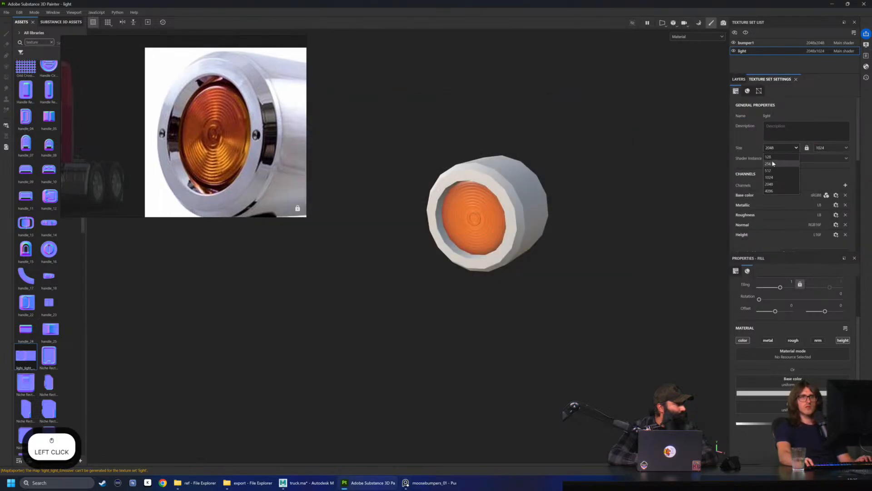
pyautogui.click(771, 164)
pyautogui.click(831, 148)
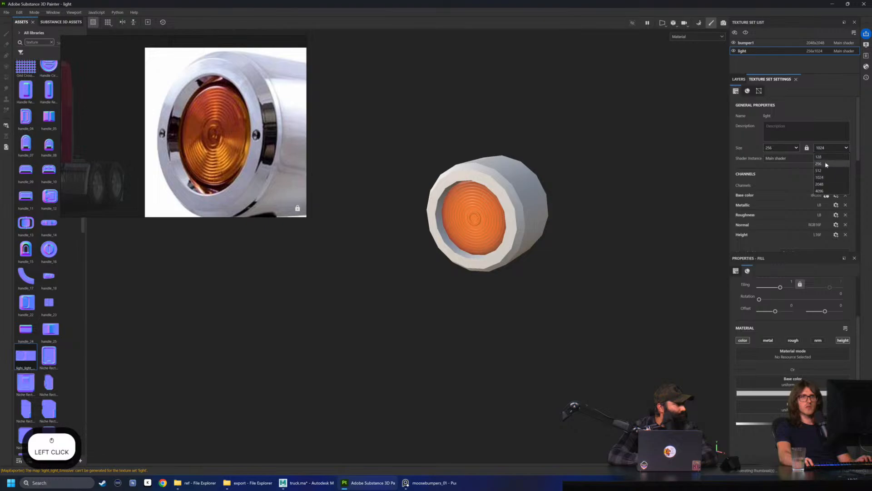
pyautogui.click(821, 158)
pyautogui.keyDown('alt'); pyautogui.moveTo(526, 143); pyautogui.dragTo(413, 116); pyautogui.keyUp('alt')
# Open the texture export settings and set the global file type to targa
pyautogui.click(7, 12)
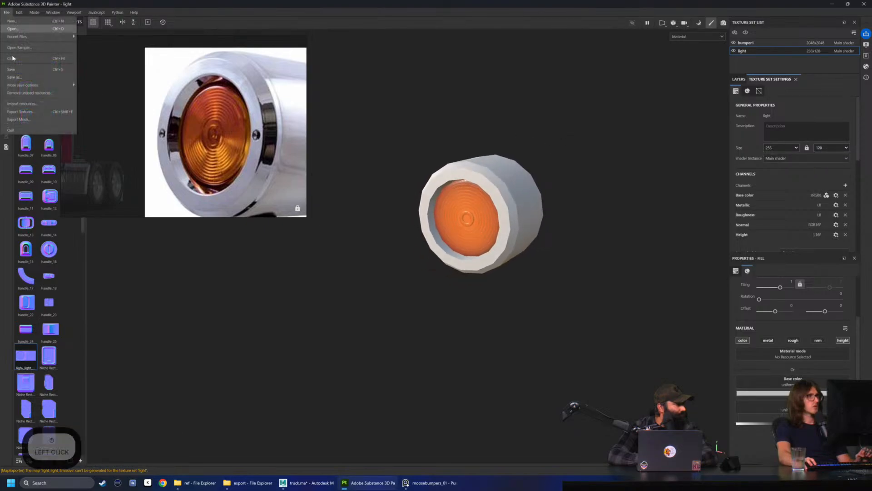
pyautogui.click(28, 113)
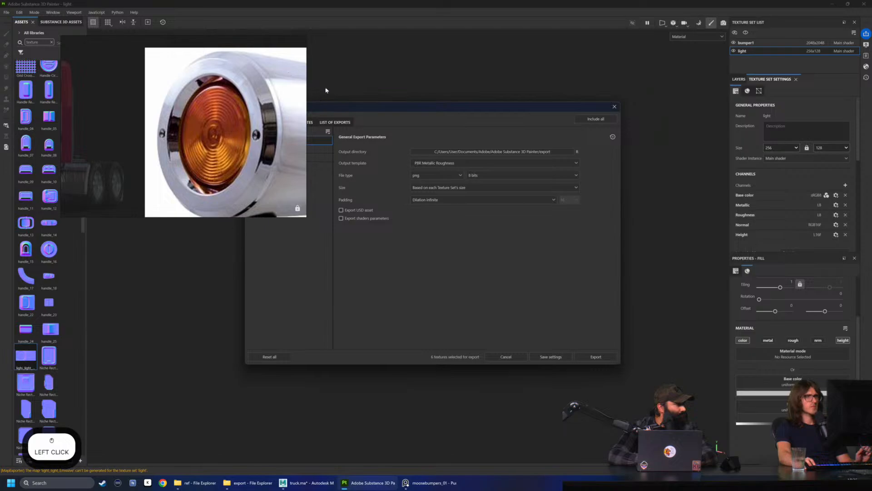
pyautogui.moveTo(341, 108); pyautogui.dragTo(418, 103)
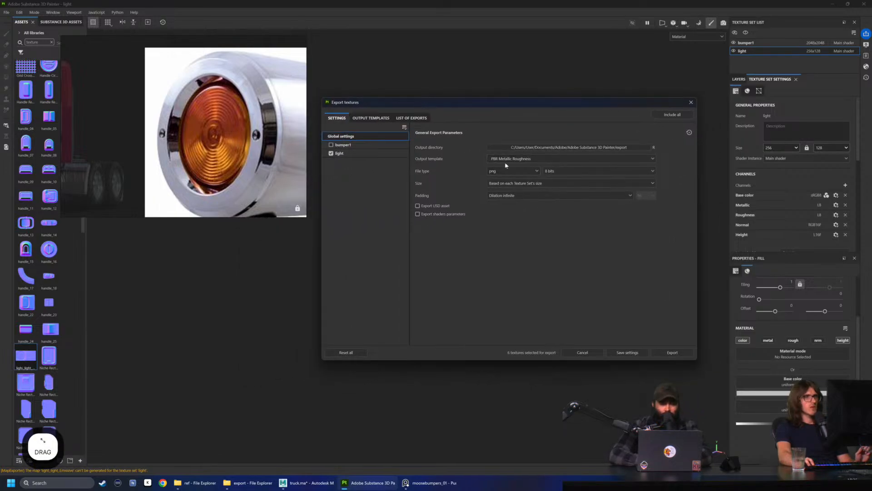
pyautogui.click(534, 172)
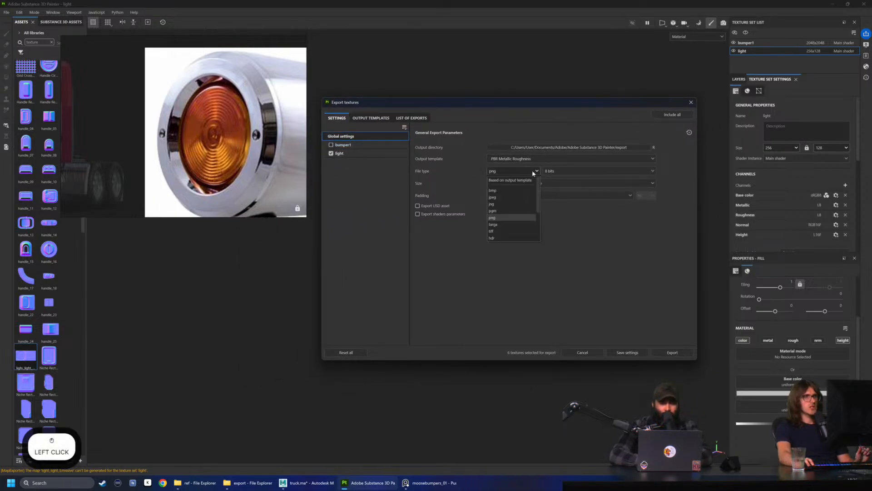
pyautogui.click(495, 225)
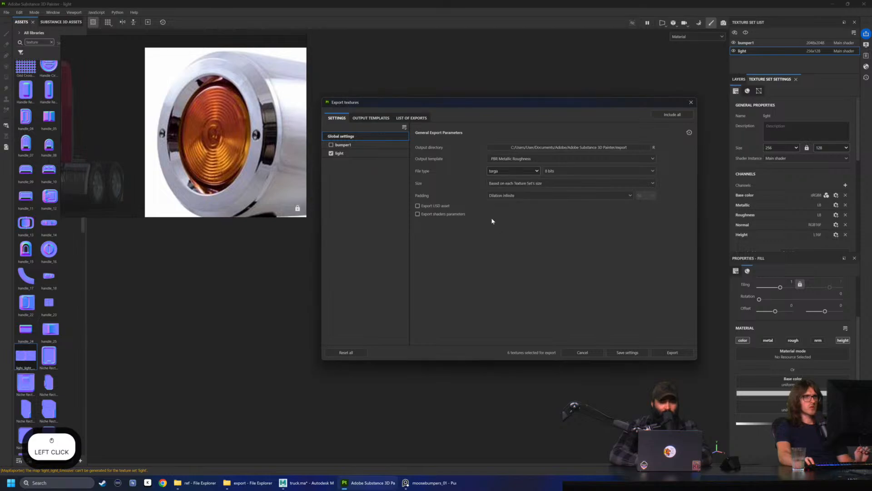
# Exclude the metallic, height and emissive maps from the light texture set's output maps and export the textures
pyautogui.click(365, 155)
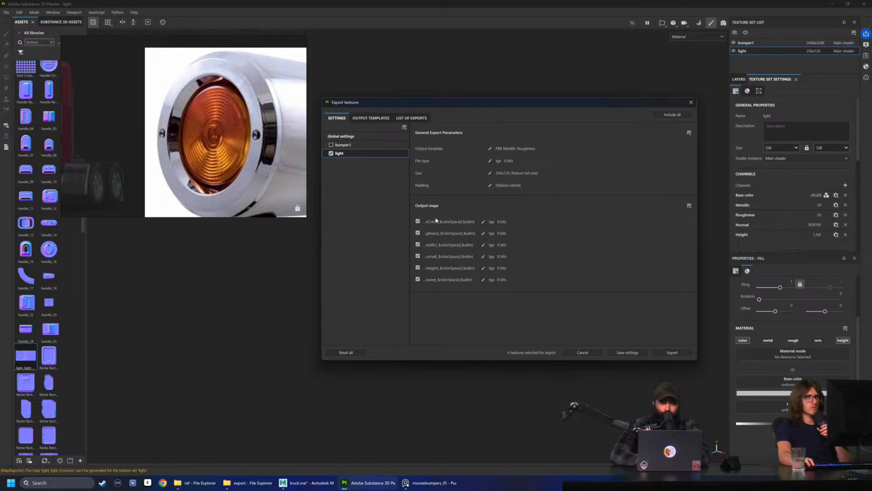
pyautogui.click(418, 244)
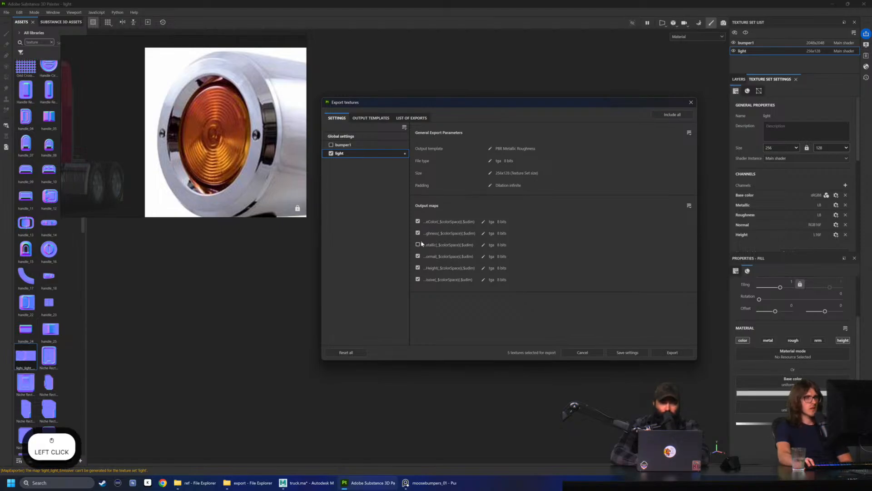
pyautogui.click(417, 267)
pyautogui.click(417, 279)
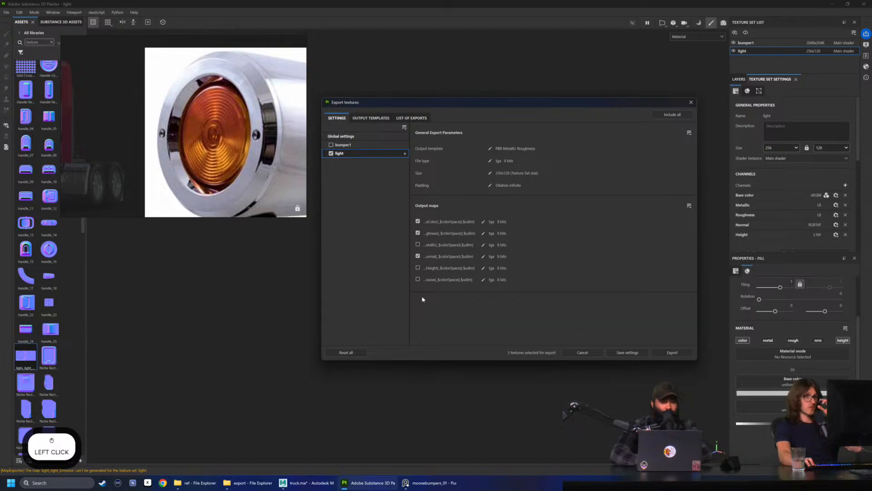
pyautogui.click(677, 354)
# Open the export output directory and open the light_light_BaseColor Targa file in Photoshop
pyautogui.click(664, 115)
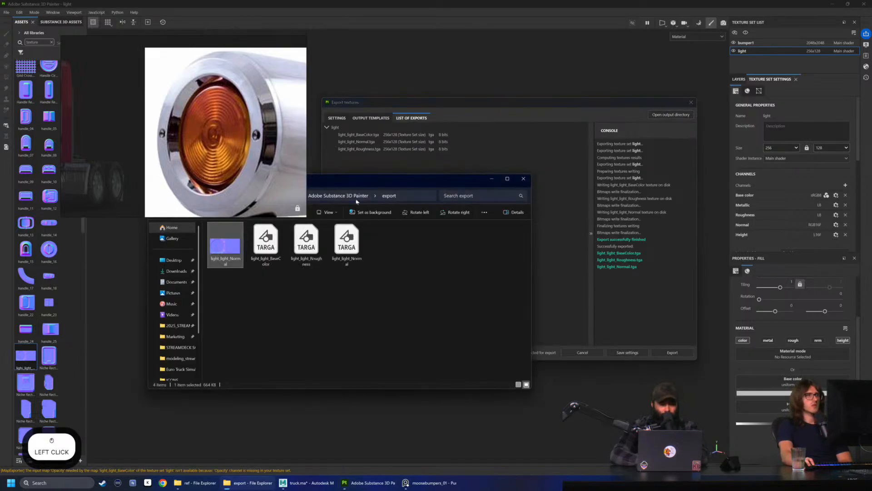
pyautogui.moveTo(374, 181); pyautogui.dragTo(532, 189)
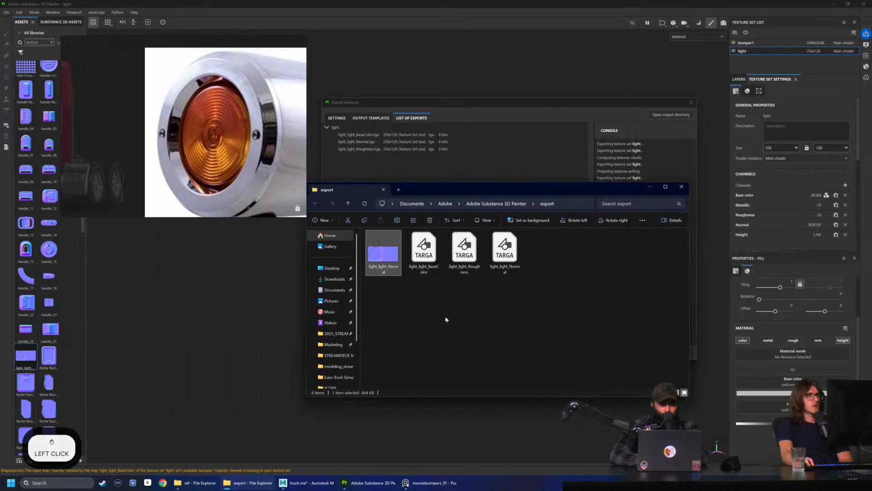
pyautogui.click(438, 318)
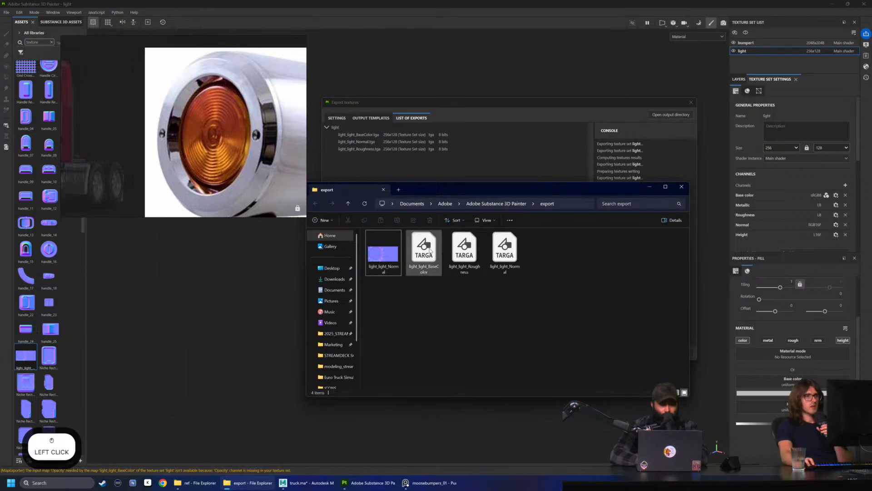
pyautogui.click(429, 262)
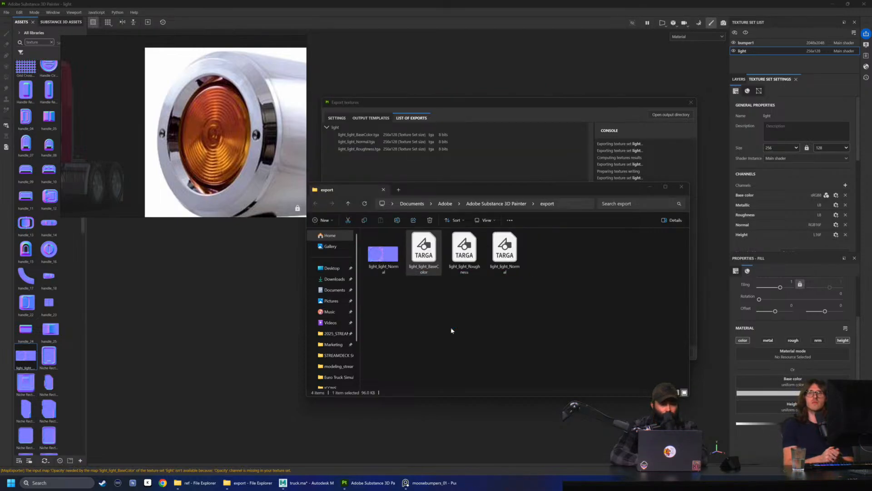
# Dismiss the Generative Fill offer and select the ringed left half of the texture with the Rectangular Marquee tool
pyautogui.keyDown('alt'); pyautogui.scroll(2, 360, 278); pyautogui.keyUp('alt')
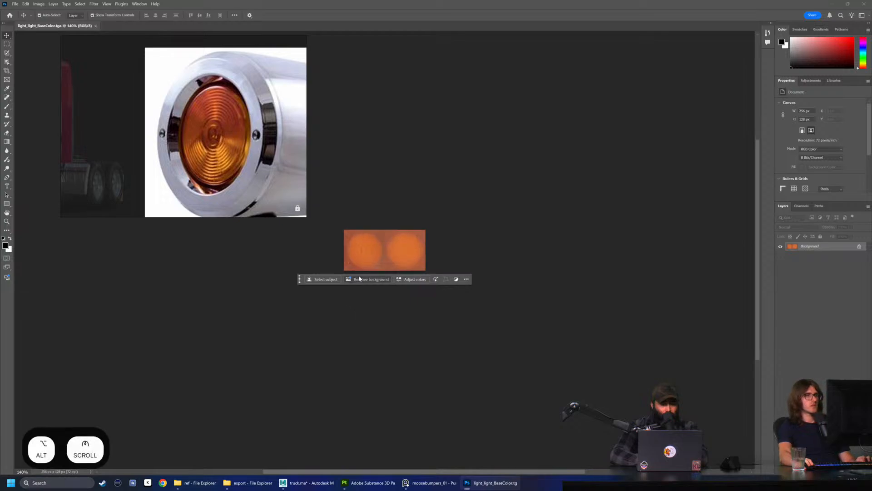
pyautogui.scroll(1, 299, 224)
pyautogui.keyDown('alt'); pyautogui.click(9, 34); pyautogui.keyUp('alt')
pyautogui.keyDown('alt'); pyautogui.scroll(5, 360, 338); pyautogui.keyUp('alt')
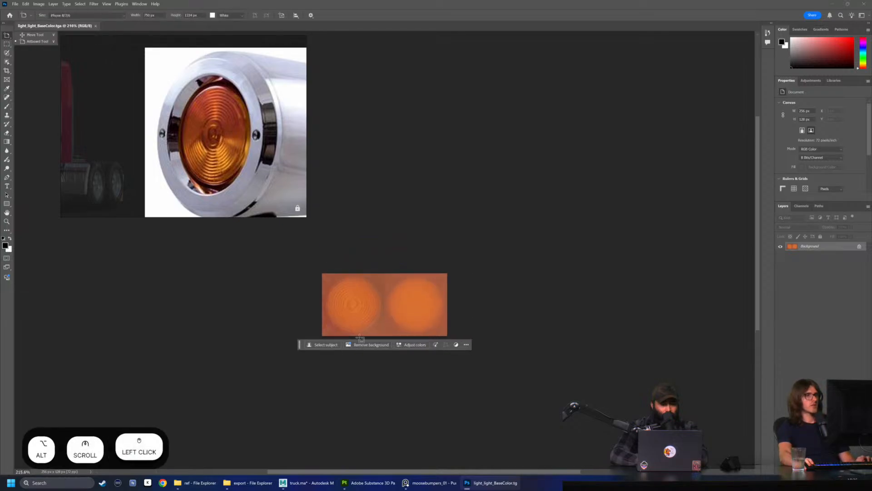
pyautogui.keyDown('alt'); pyautogui.scroll(4, 360, 339); pyautogui.keyUp('alt')
pyautogui.scroll(1, 427, 211)
pyautogui.keyDown('alt'); pyautogui.scroll(3, 483, 288); pyautogui.keyUp('alt')
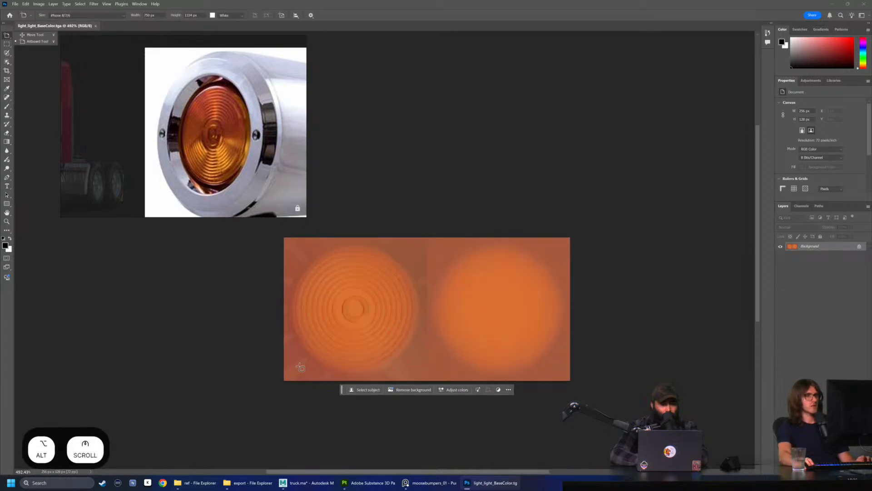
pyautogui.click(6, 44)
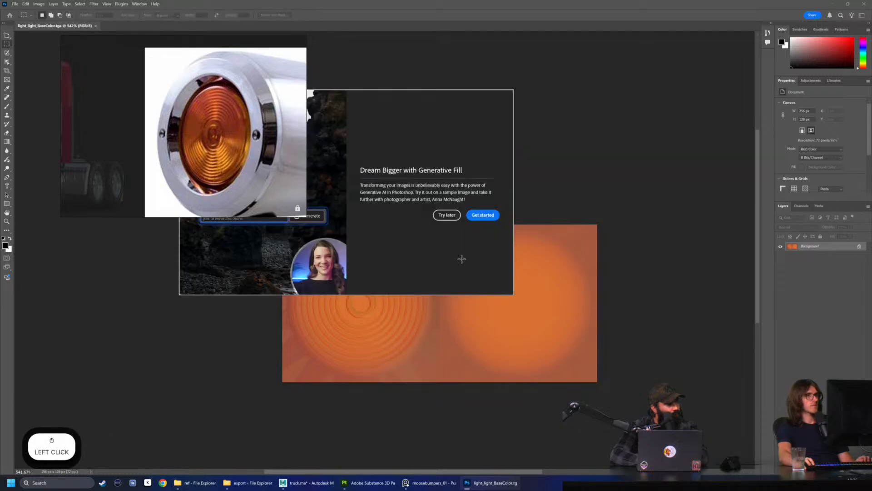
pyautogui.click(446, 215)
pyautogui.moveTo(275, 225); pyautogui.dragTo(439, 436)
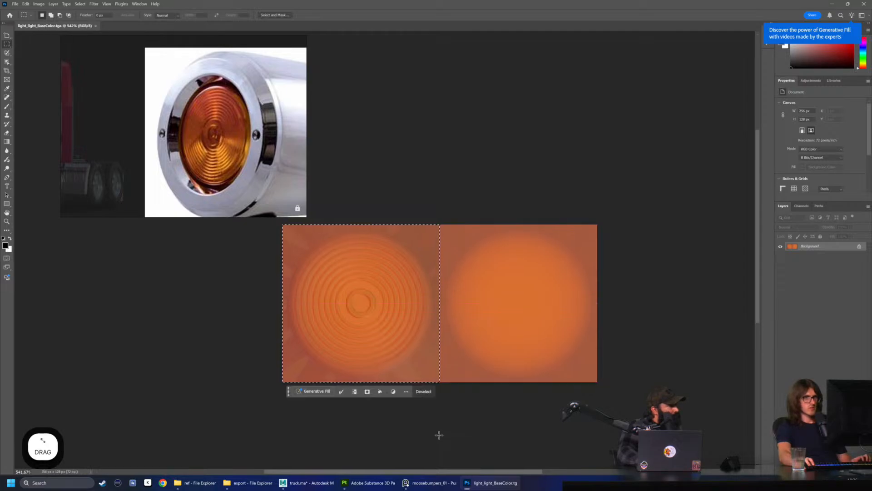
# Unlock the background layer, try to move the selected ringed half toward the plain half, and minimise the reference photo window
pyautogui.click(863, 246)
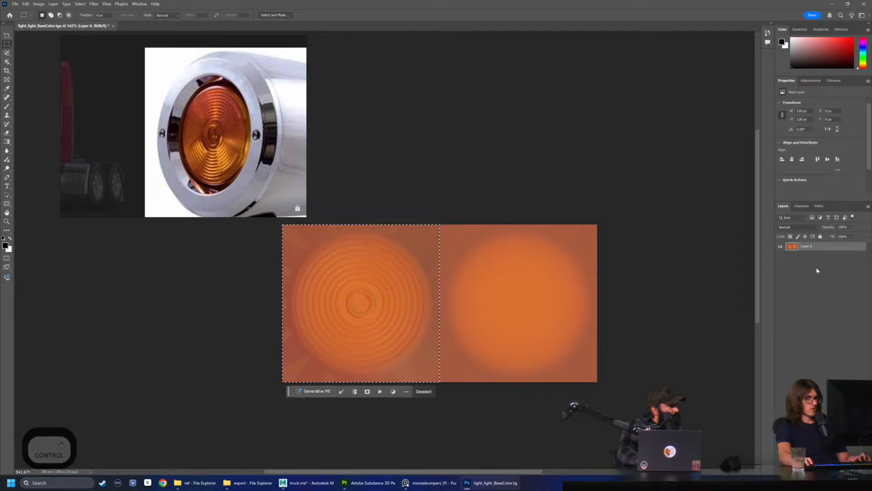
pyautogui.hotkey('ctrl', 'c')
pyautogui.keyDown('alt'); pyautogui.moveTo(357, 289); pyautogui.dragTo(443, 302); pyautogui.keyUp('alt')
pyautogui.press('Escape')
pyautogui.hotkey('ctrl', 'z')
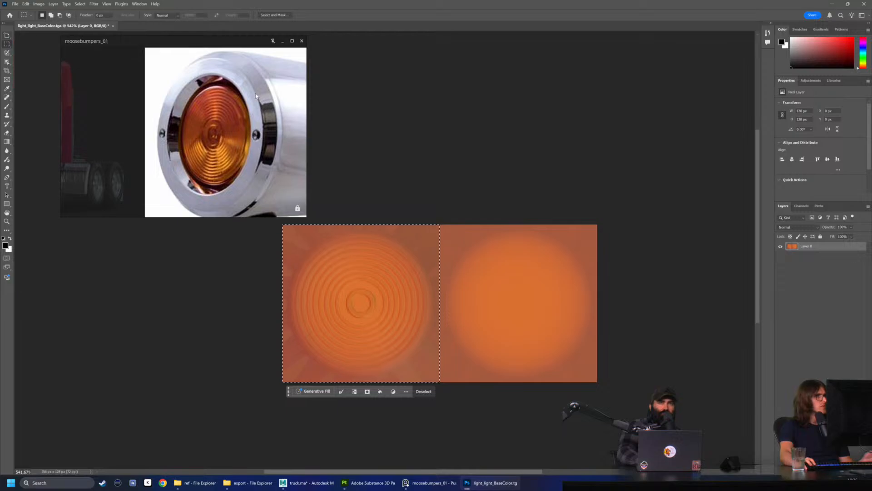
pyautogui.click(281, 42)
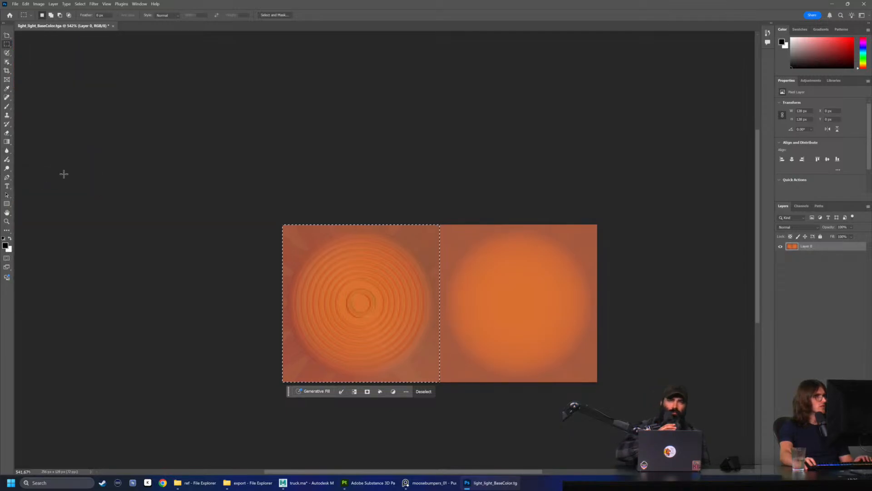
pyautogui.click(8, 64)
pyautogui.moveTo(375, 280); pyautogui.dragTo(417, 302)
pyautogui.press('Escape')
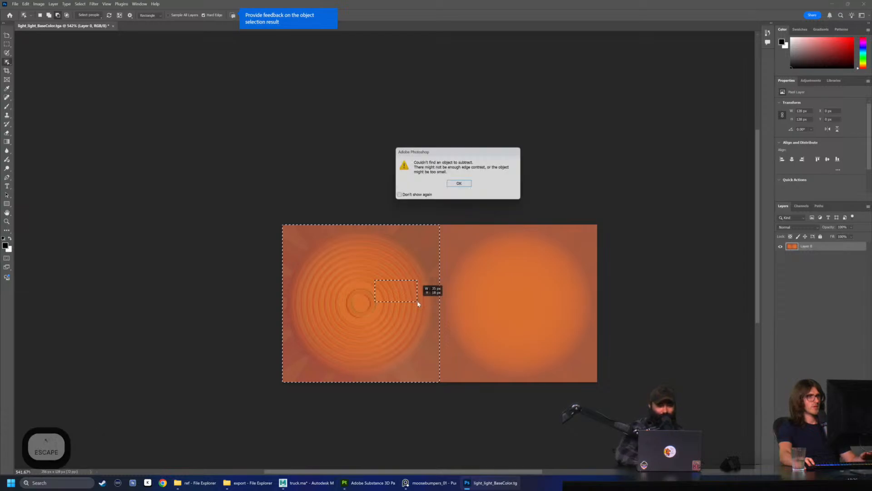
pyautogui.click(465, 186)
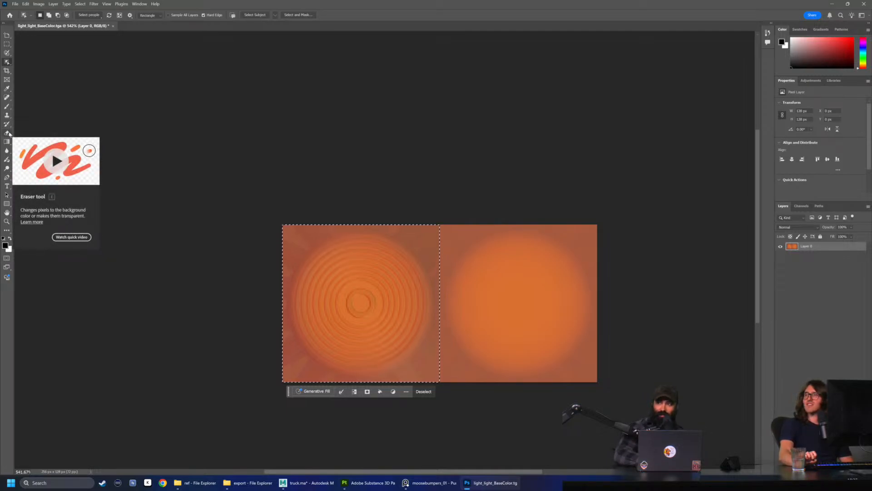
# Duplicate the selected ringed half over the plain half with the Move tool and clear the selection
pyautogui.click(7, 37)
pyautogui.click(146, 113)
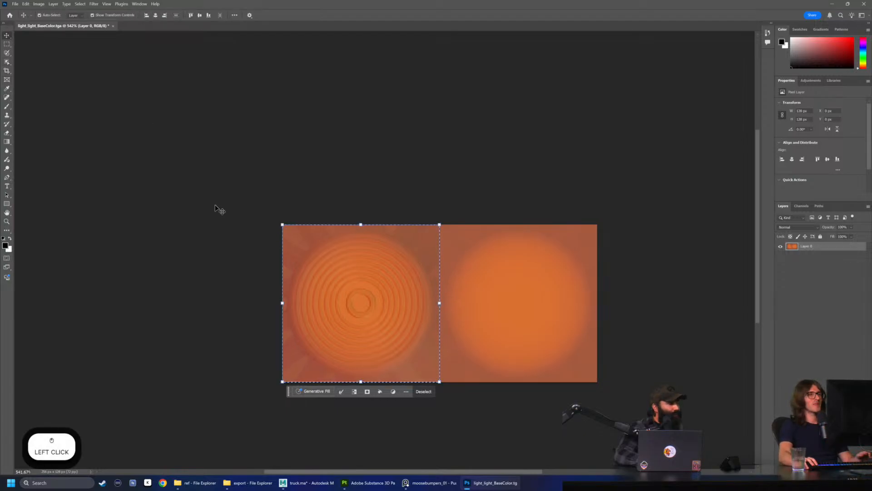
pyautogui.keyDown('alt'); pyautogui.moveTo(373, 269); pyautogui.dragTo(522, 272); pyautogui.keyUp('alt')
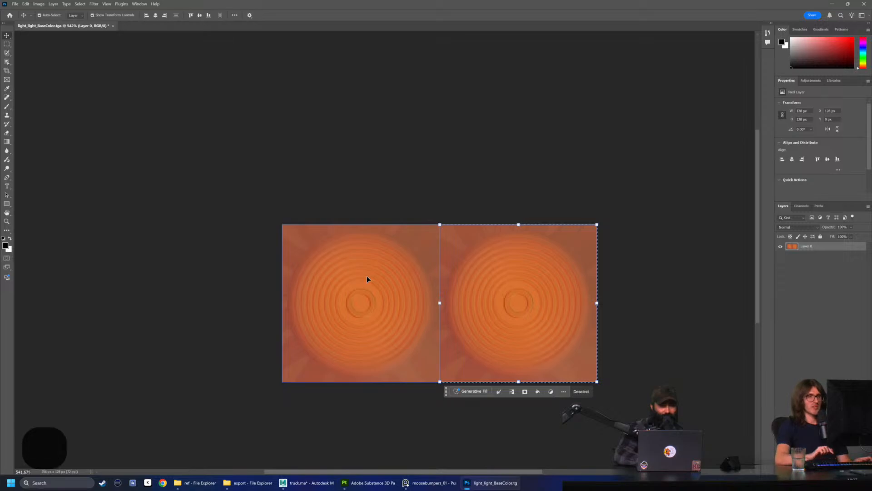
pyautogui.hotkey('ctrl', 'd')
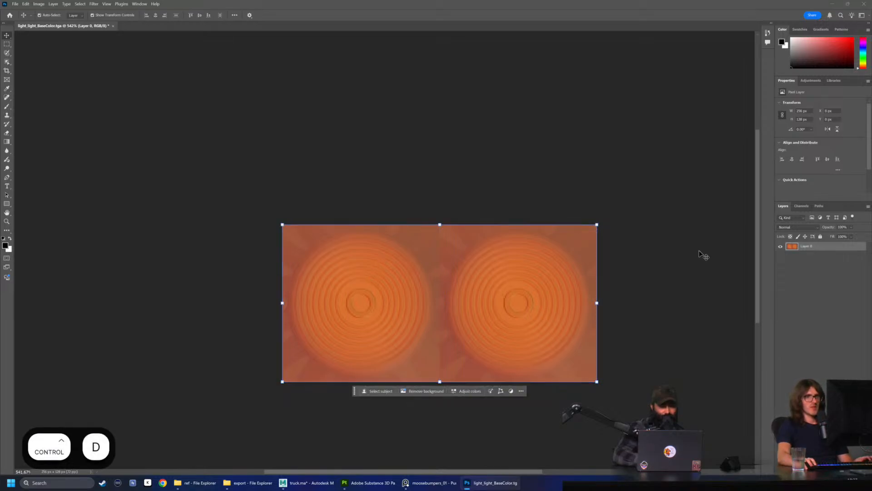
# Duplicate Layer 0 beneath itself and rename the upper layer as Orange
pyautogui.moveTo(808, 247); pyautogui.dragTo(814, 281)
pyautogui.click(813, 247)
pyautogui.click(813, 256)
pyautogui.click(814, 246)
pyautogui.click(811, 253)
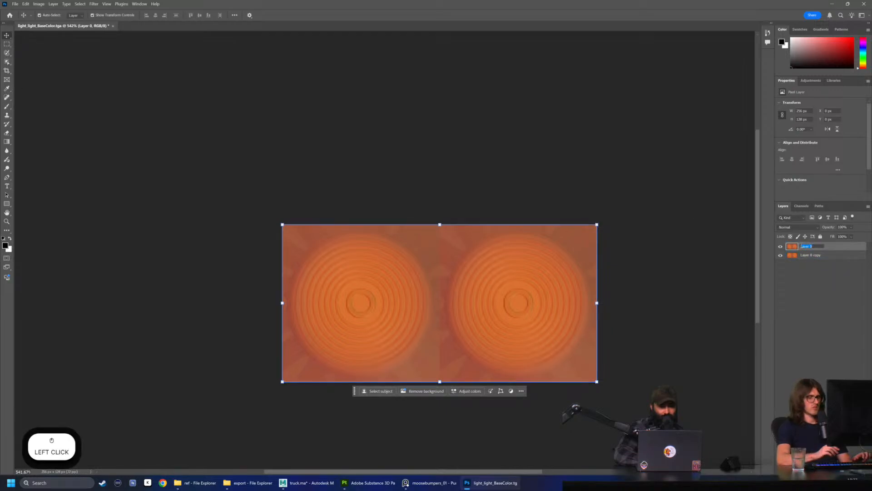
pyautogui.write('Orange')
pyautogui.press('Return')
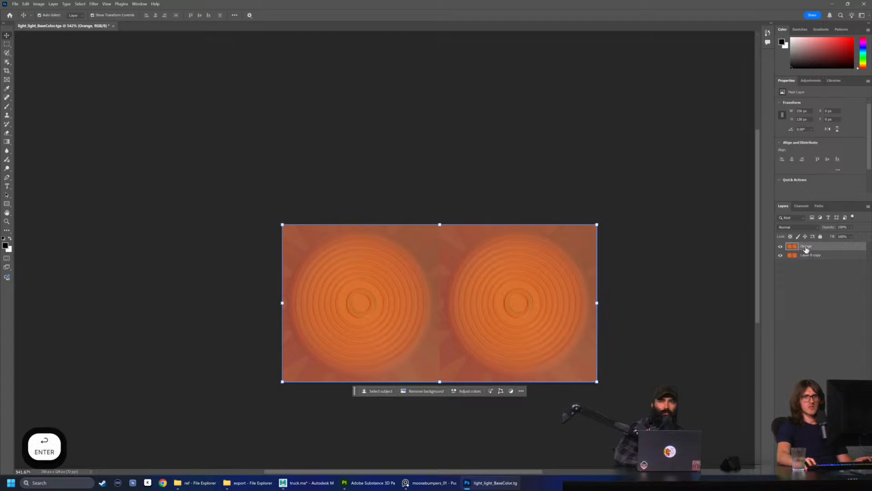
# Rename the lower duplicate layer as Amber
pyautogui.doubleClick(811, 255)
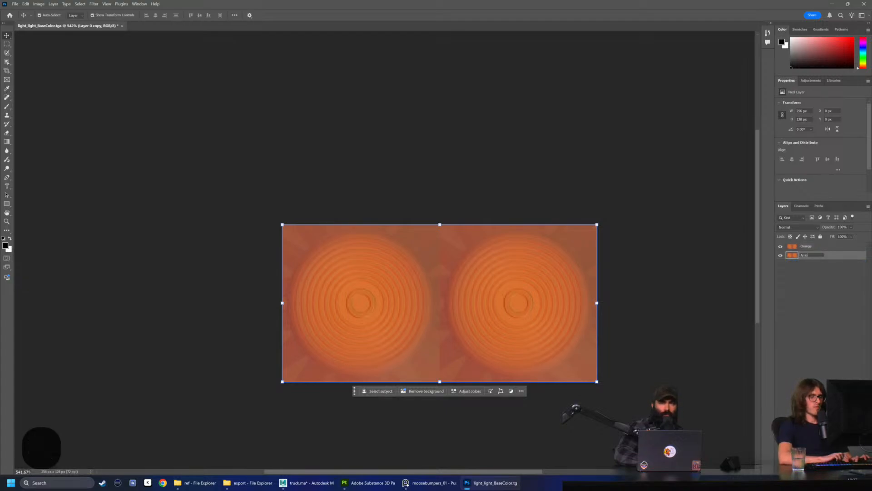
pyautogui.write('Amber')
pyautogui.press('Return')
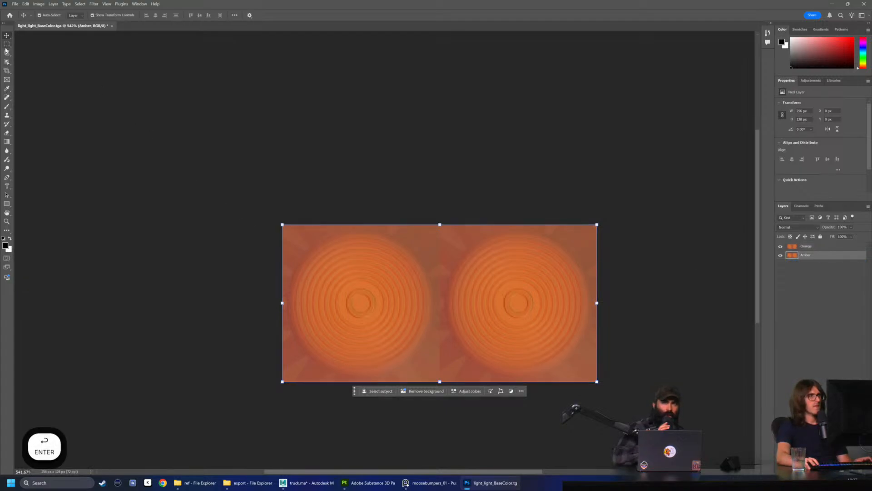
# Rename the layer below Orange as Red
pyautogui.click(813, 257)
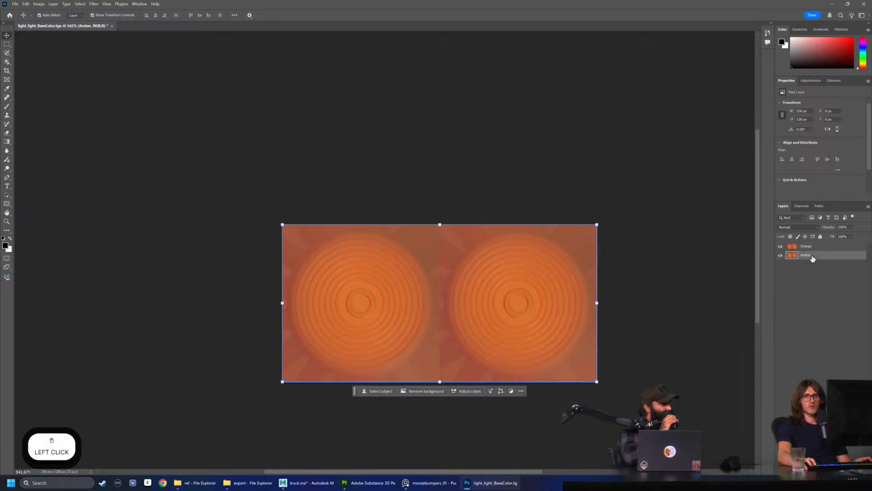
pyautogui.write('Red')
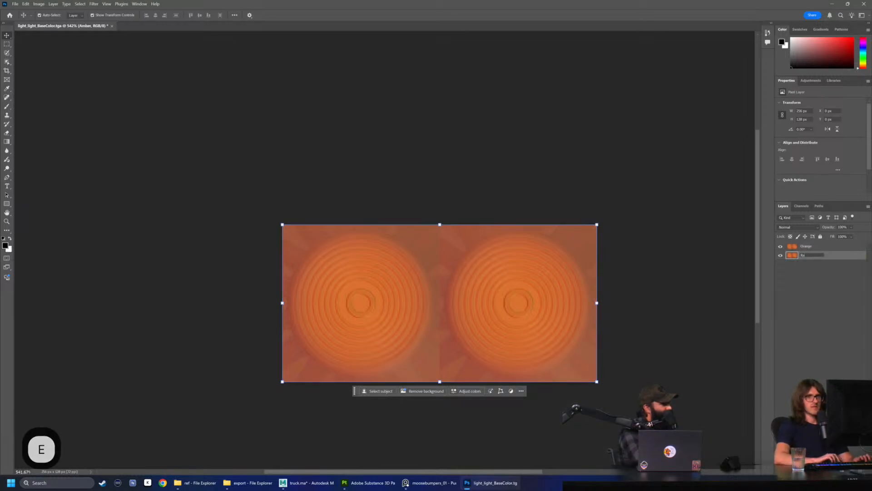
pyautogui.press('Return')
# Select the right half of the Orange layer with the Rectangular Marquee tool and delete its contents
pyautogui.click(803, 247)
pyautogui.click(7, 44)
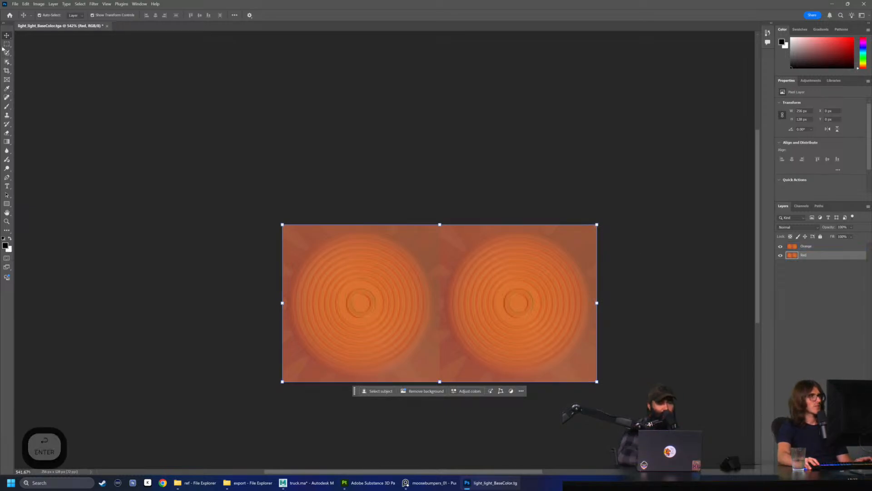
pyautogui.click(811, 247)
pyautogui.moveTo(639, 169); pyautogui.dragTo(441, 440)
pyautogui.press('Delete')
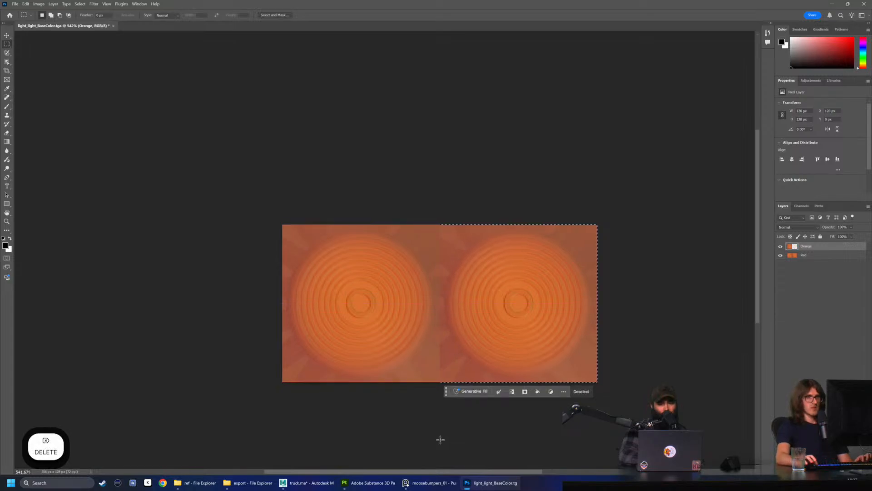
# Delete the left half of the Red layer's contents and check both layers by toggling their visibility
pyautogui.click(803, 255)
pyautogui.hotkey('ctrl', 'd')
pyautogui.moveTo(259, 211); pyautogui.dragTo(440, 454)
pyautogui.press('Delete')
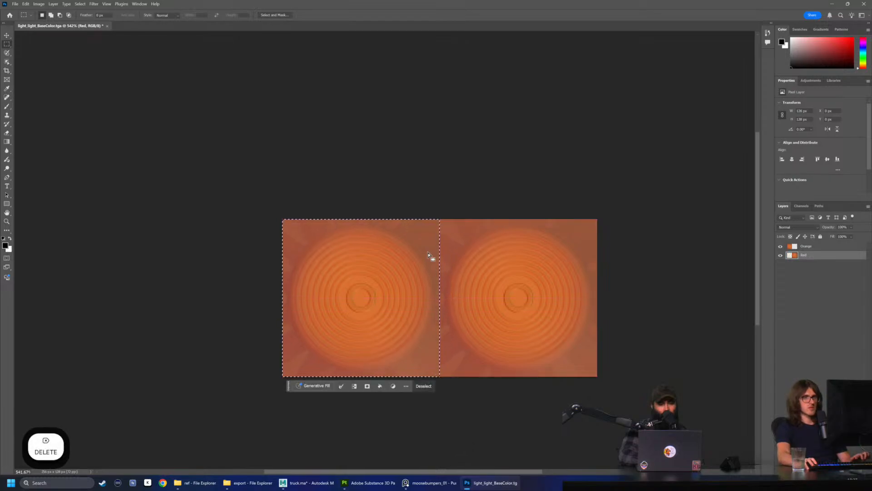
pyautogui.click(807, 247)
pyautogui.click(781, 248)
pyautogui.click(781, 248)
pyautogui.click(780, 255)
pyautogui.click(780, 255)
# Clear the selection and add a Hue/Saturation adjustment layer directly above the Red layer
pyautogui.click(808, 256)
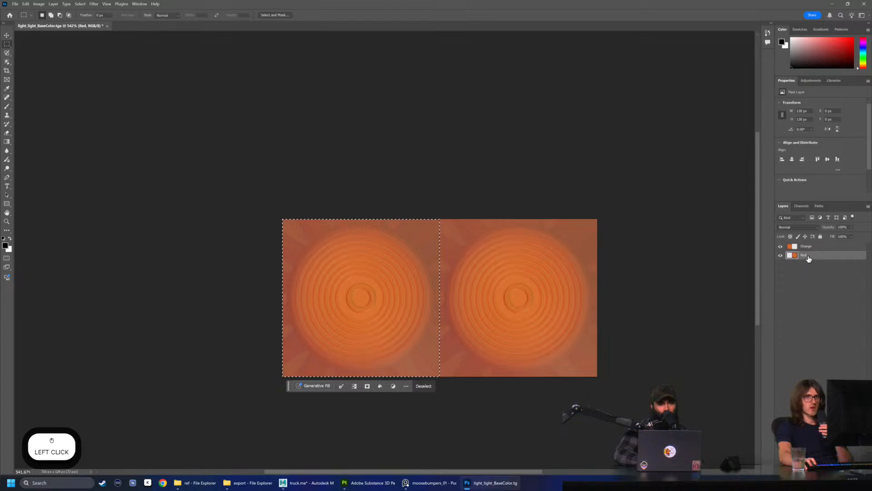
pyautogui.hotkey('ctrl', 'd')
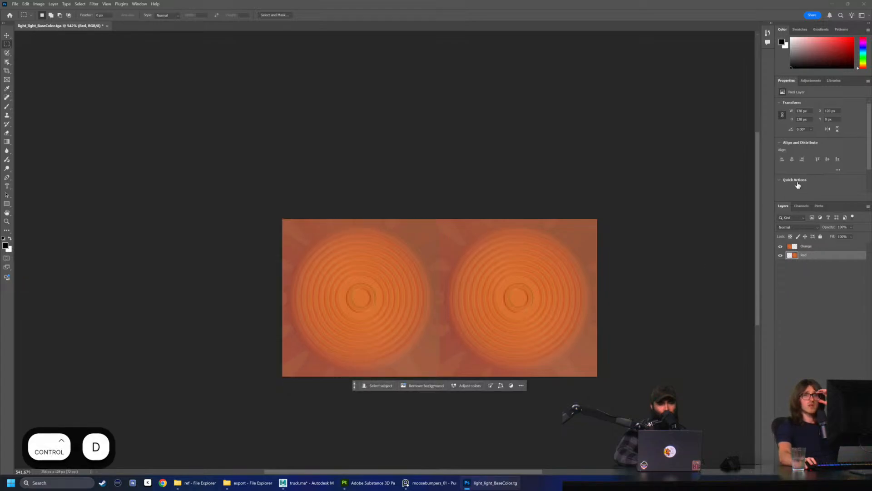
pyautogui.click(812, 80)
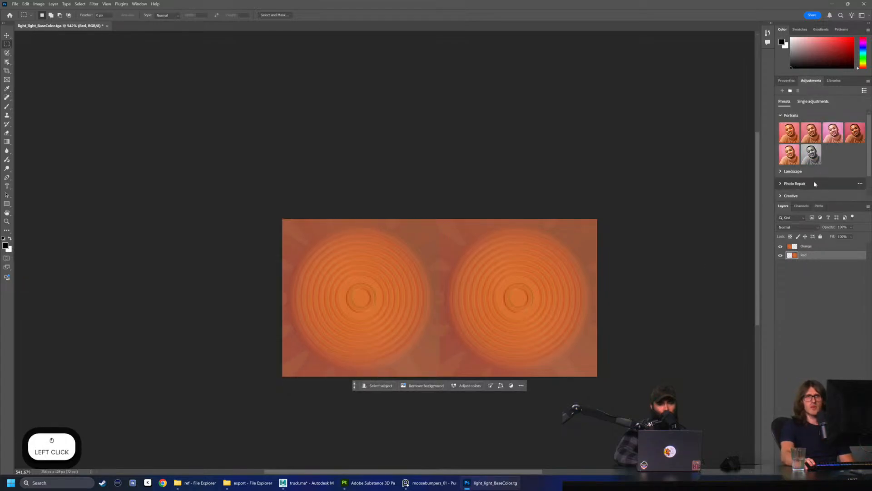
pyautogui.scroll(-2, 814, 184)
pyautogui.scroll(2, 804, 176)
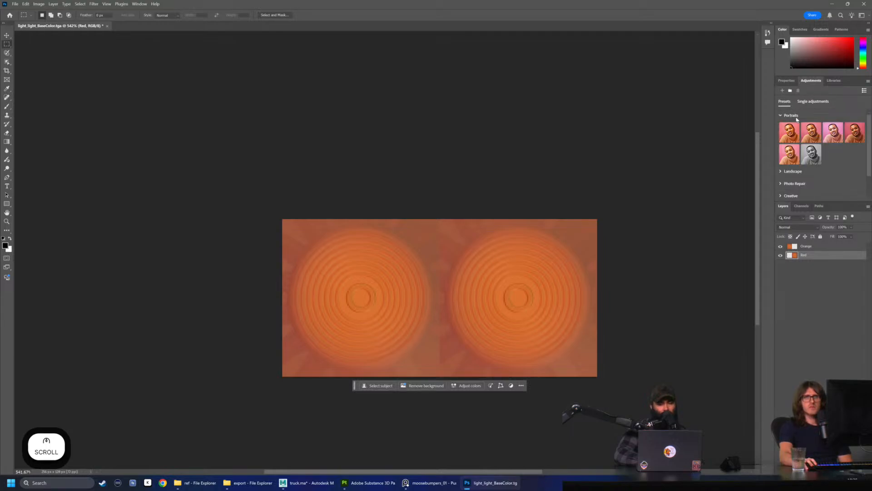
pyautogui.click(810, 256)
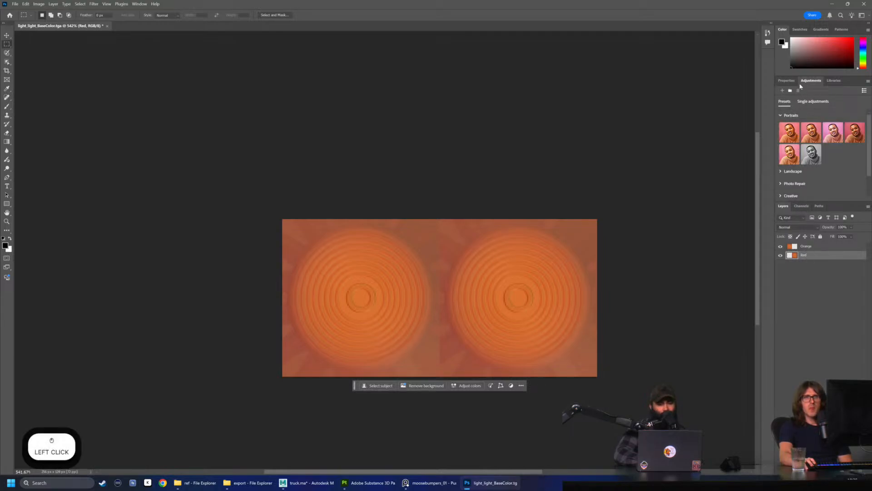
pyautogui.click(782, 117)
pyautogui.click(780, 129)
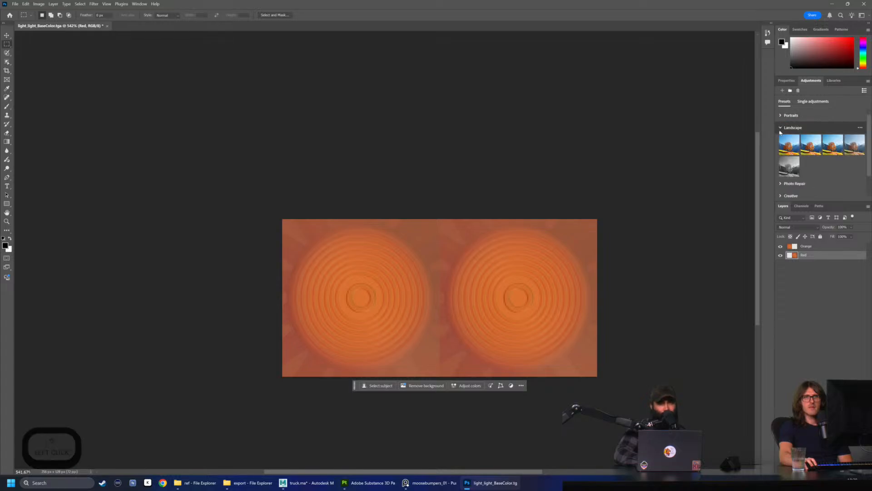
pyautogui.click(781, 130)
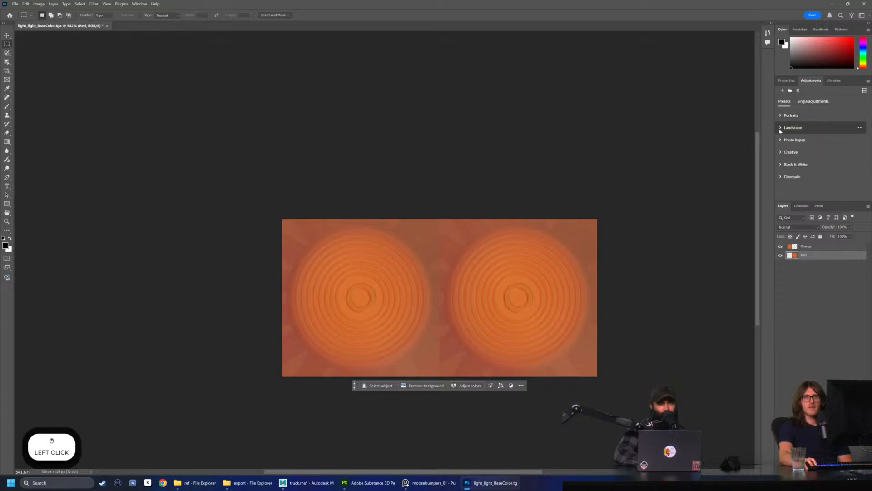
pyautogui.click(814, 102)
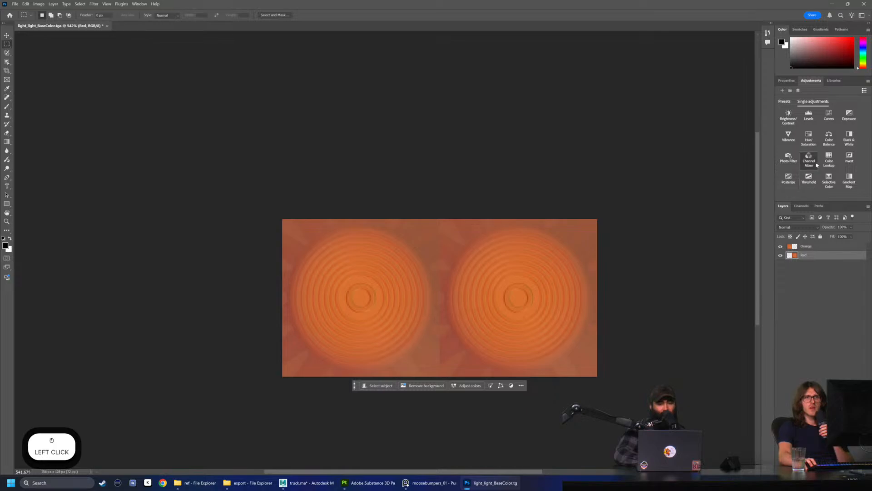
pyautogui.click(809, 138)
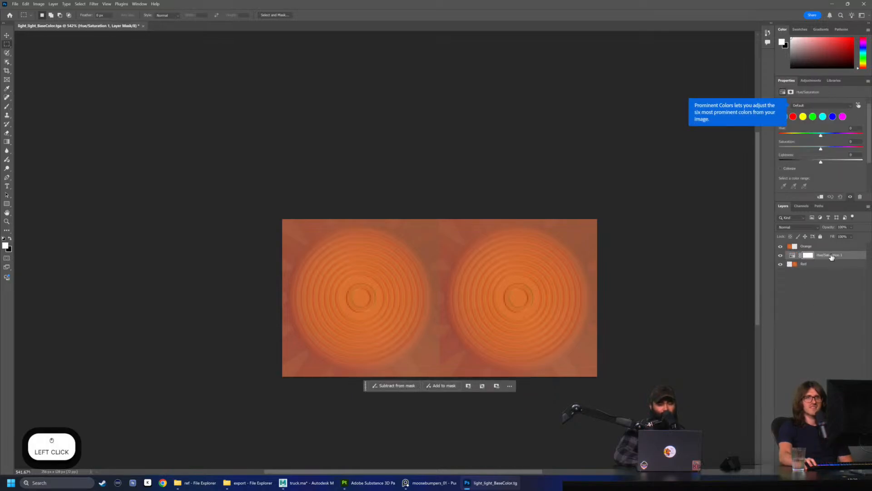
# Clip the Hue/Saturation adjustment to the Red layer and lower its hue to turn that half from orange to red
pyautogui.click(843, 260)
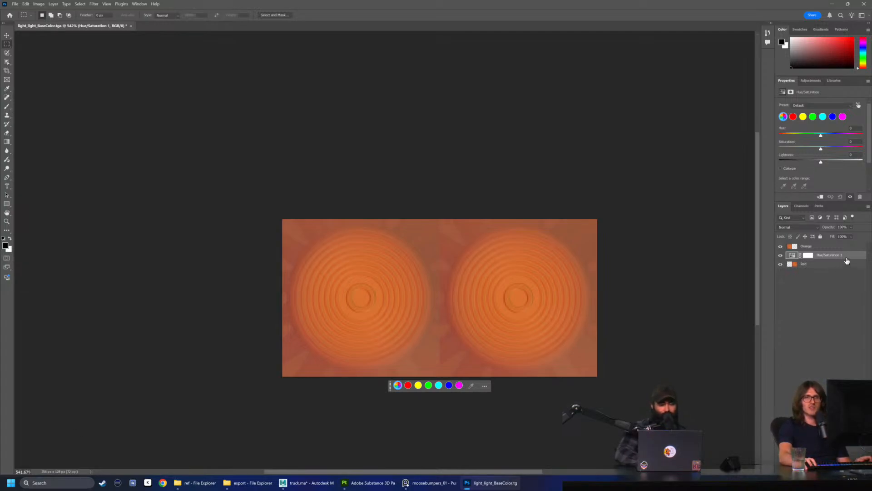
pyautogui.click(844, 269)
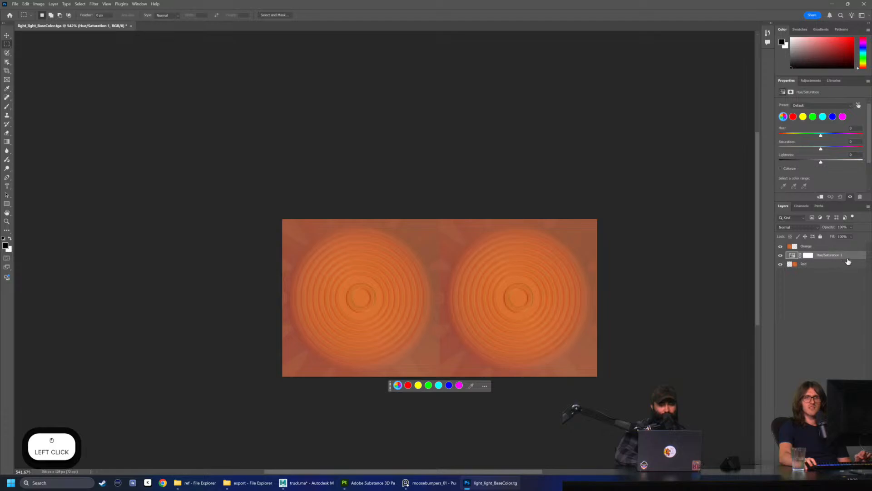
pyautogui.rightClick(848, 260)
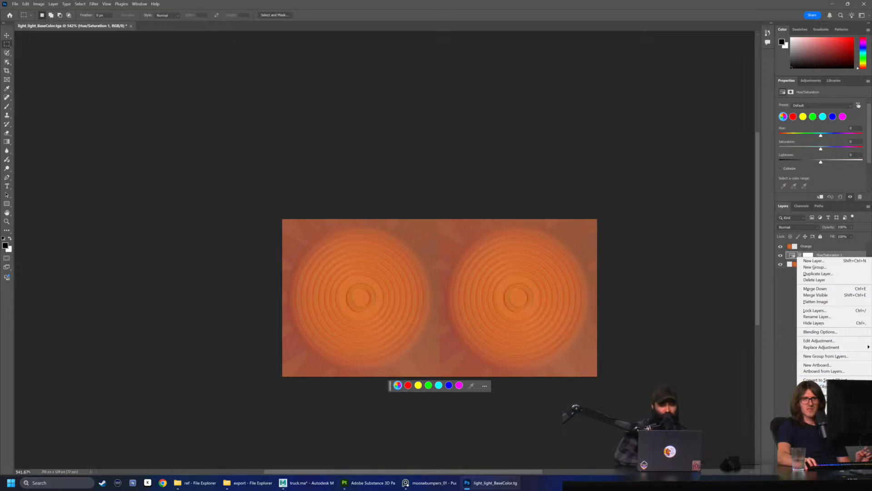
pyautogui.click(787, 337)
pyautogui.moveTo(821, 135)
pyautogui.mouseDown()
pyautogui.moveTo(780, 137)
pyautogui.moveTo(810, 138)
pyautogui.mouseUp()
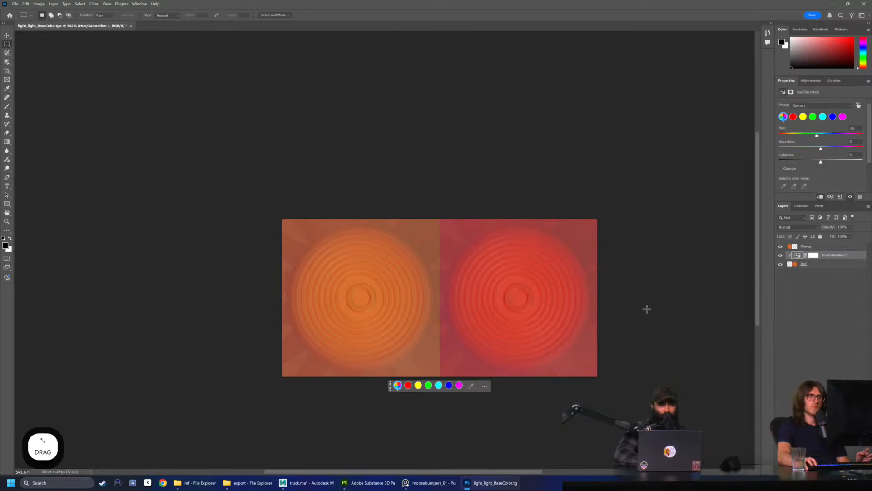
# Start saving the document as a new file and browse to the modeling_stream folder on the Desktop
pyautogui.click(354, 7)
pyautogui.click(16, 4)
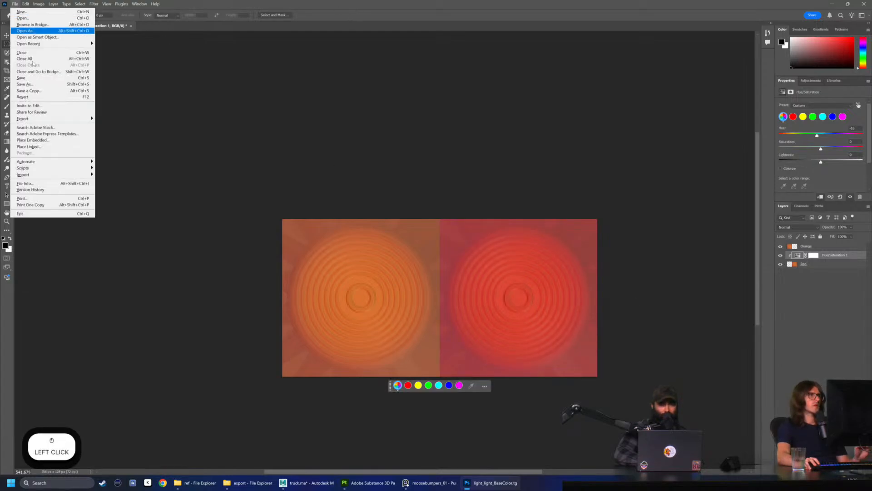
pyautogui.click(40, 84)
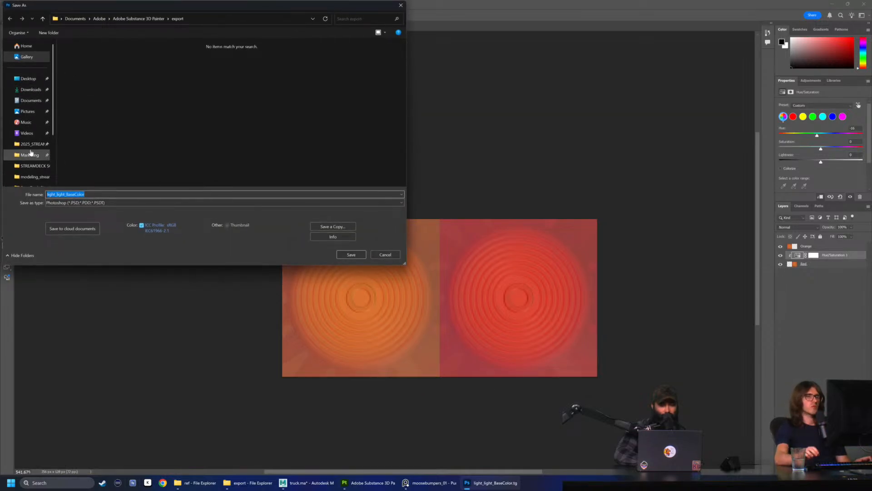
pyautogui.scroll(2, 38, 135)
pyautogui.click(28, 78)
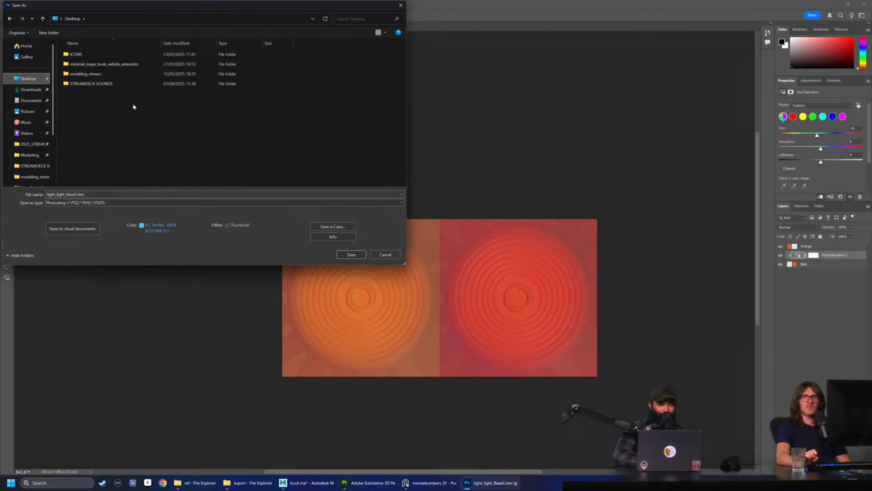
pyautogui.doubleClick(117, 75)
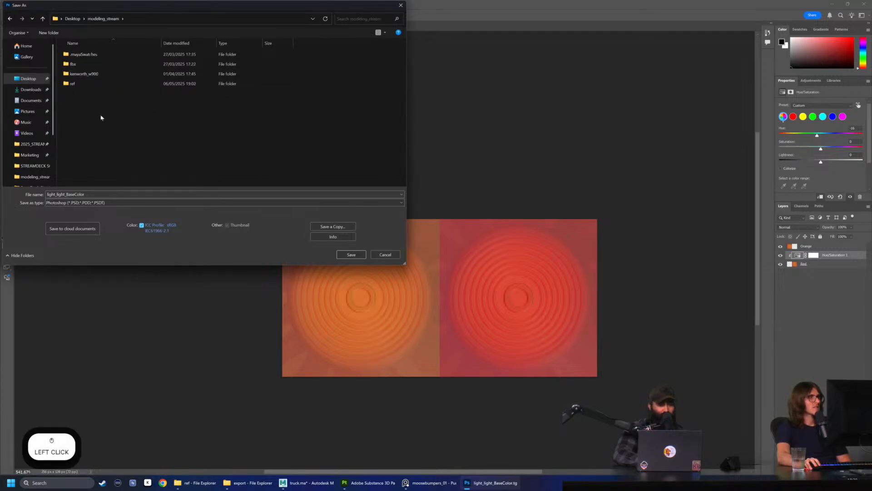
# Save the layered document as the Photoshop file light_source in the modeling_stream folder
pyautogui.click(98, 202)
pyautogui.click(110, 191)
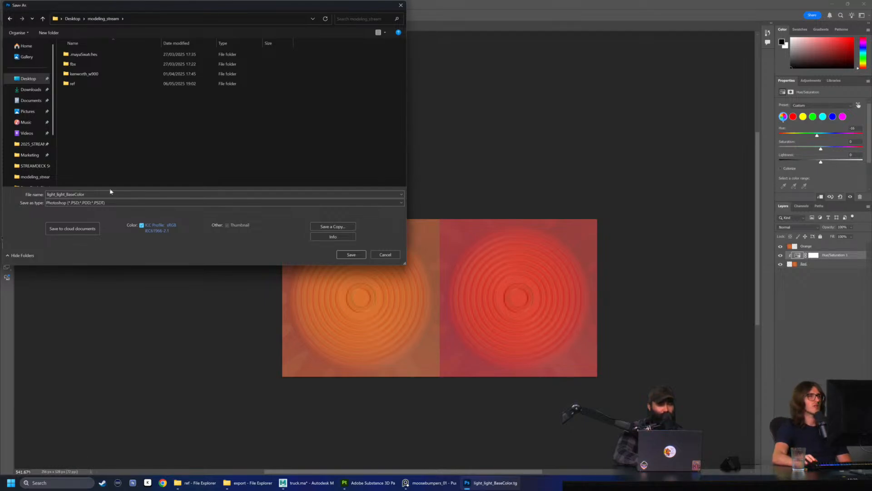
pyautogui.doubleClick(105, 196)
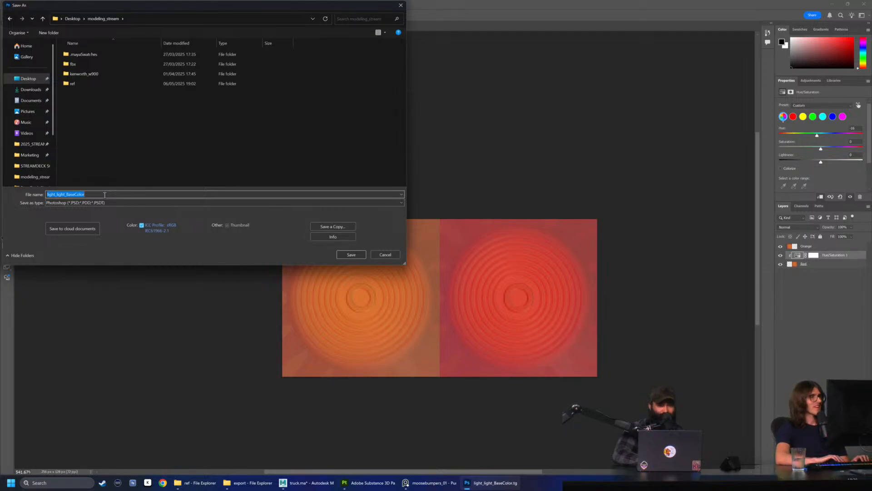
pyautogui.write('light_')
pyautogui.press('BackSpace')
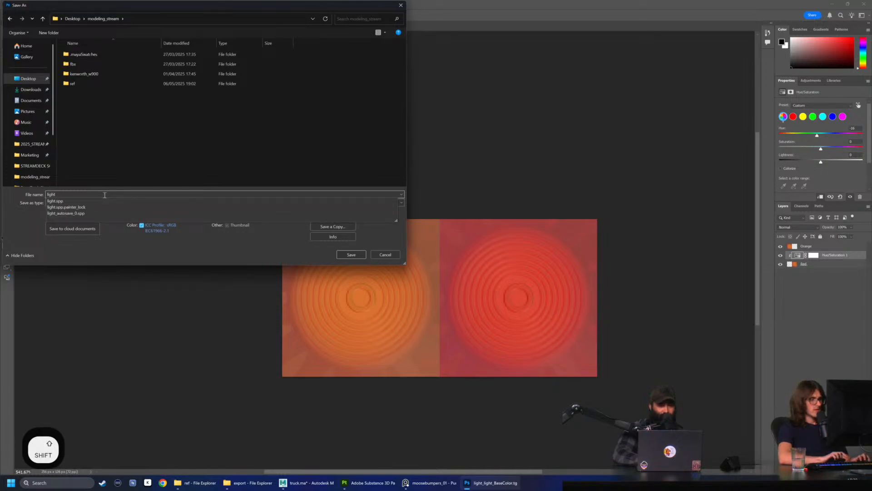
pyautogui.write('_source')
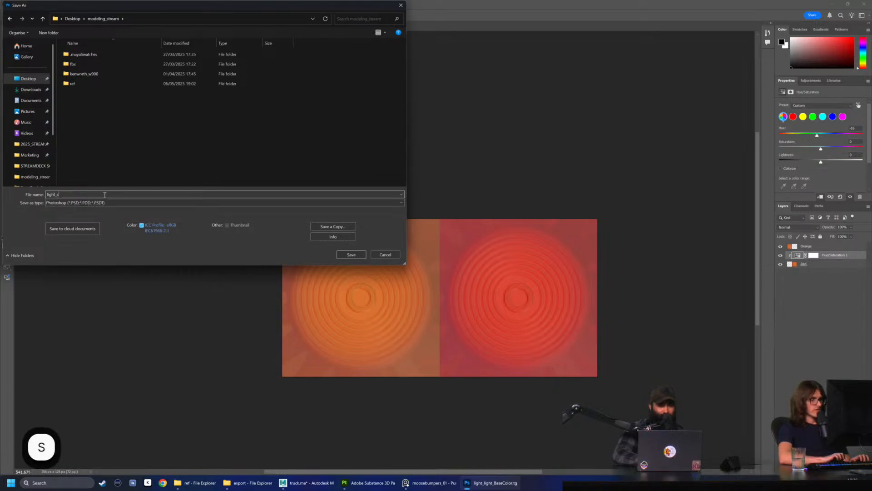
pyautogui.click(352, 255)
pyautogui.click(511, 143)
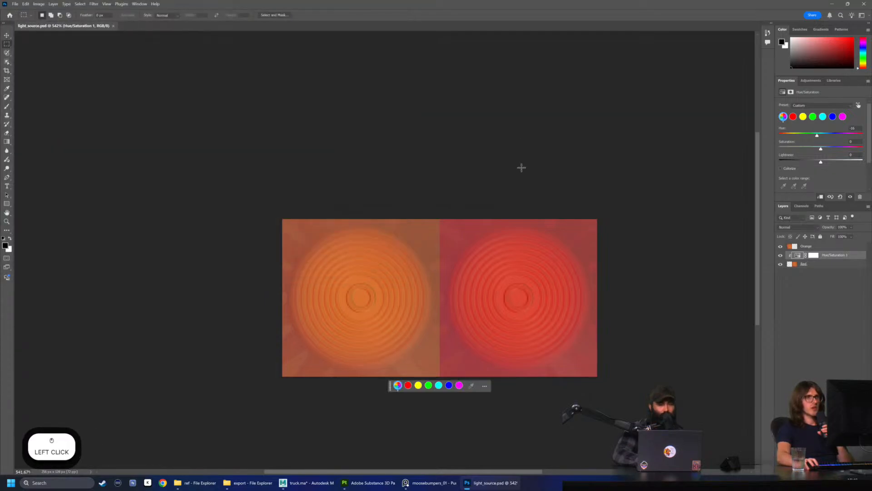
# Save a copy of the texture as a 32 bits/pixel Targa file named light_difspect in modeling_stream
pyautogui.click(16, 4)
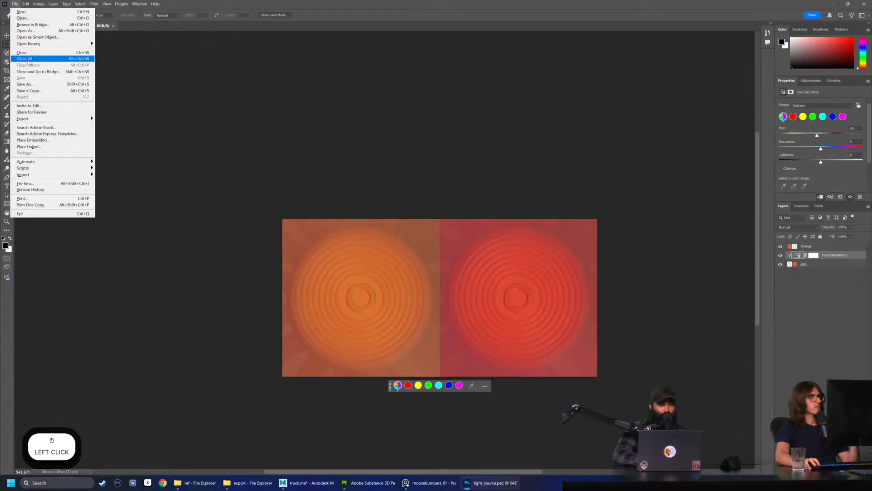
pyautogui.click(34, 92)
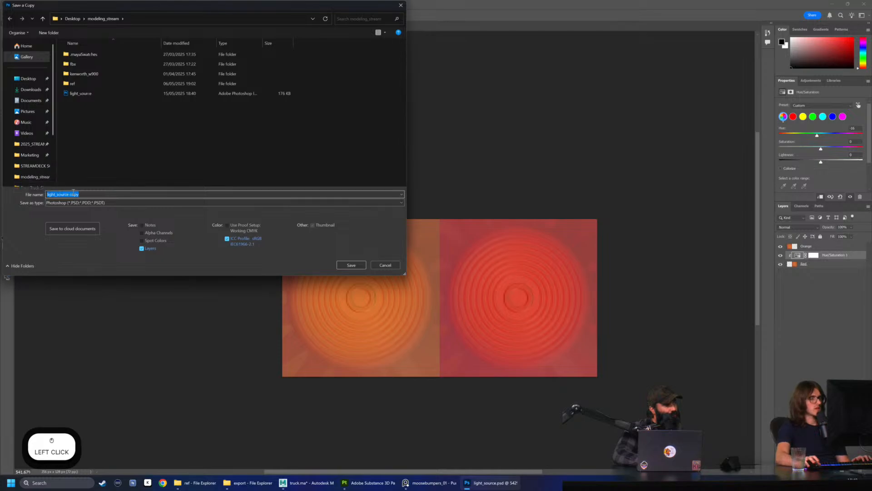
pyautogui.write('light_')
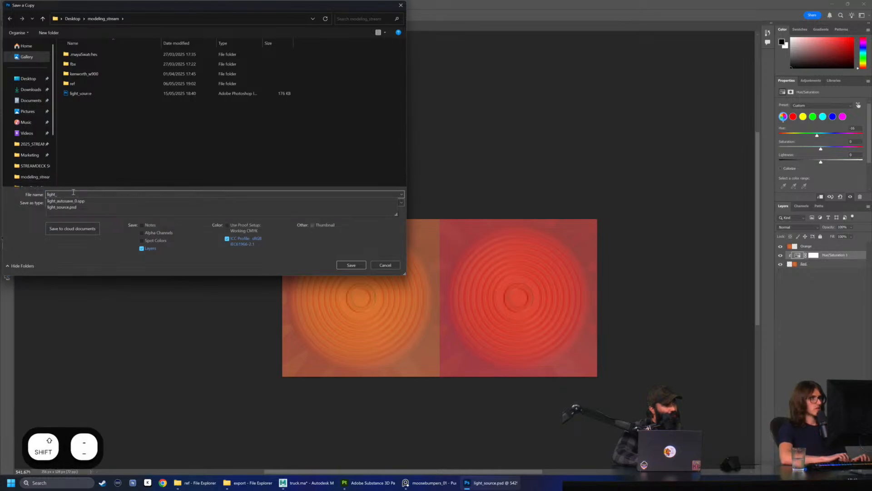
pyautogui.write('difspect')
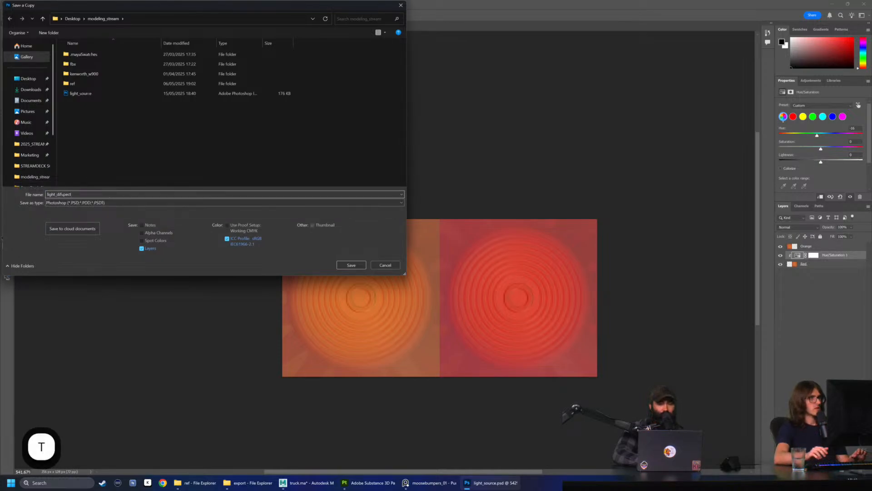
pyautogui.click(93, 202)
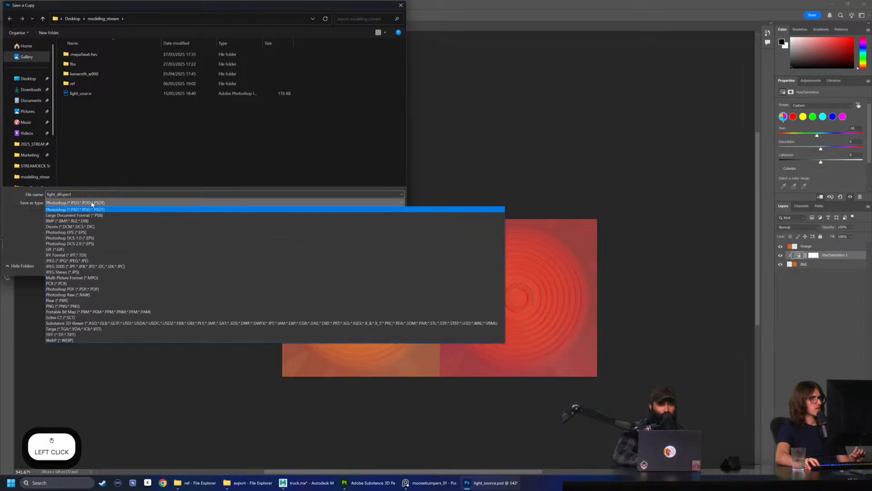
pyautogui.click(68, 328)
pyautogui.click(354, 266)
pyautogui.click(415, 176)
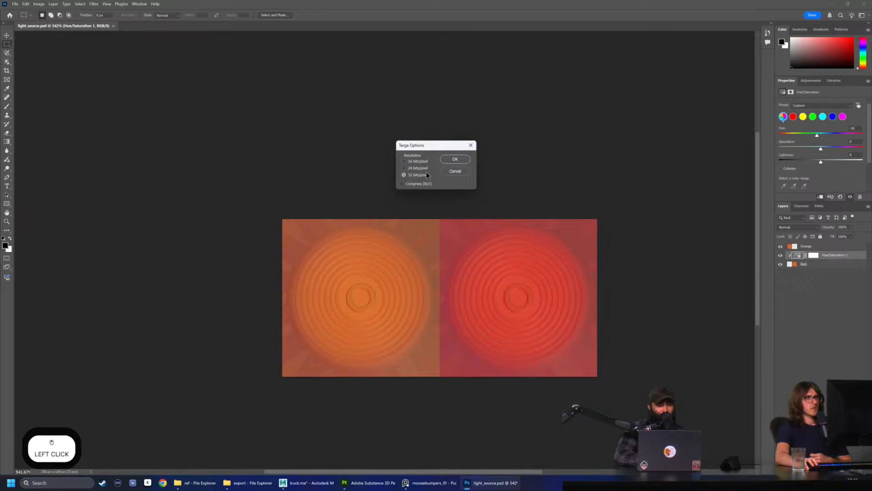
pyautogui.click(455, 160)
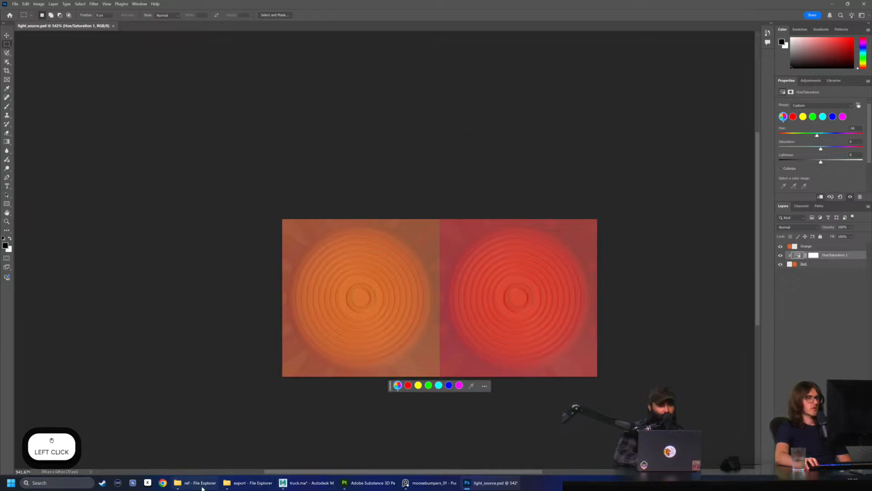
pyautogui.moveTo(232, 485)
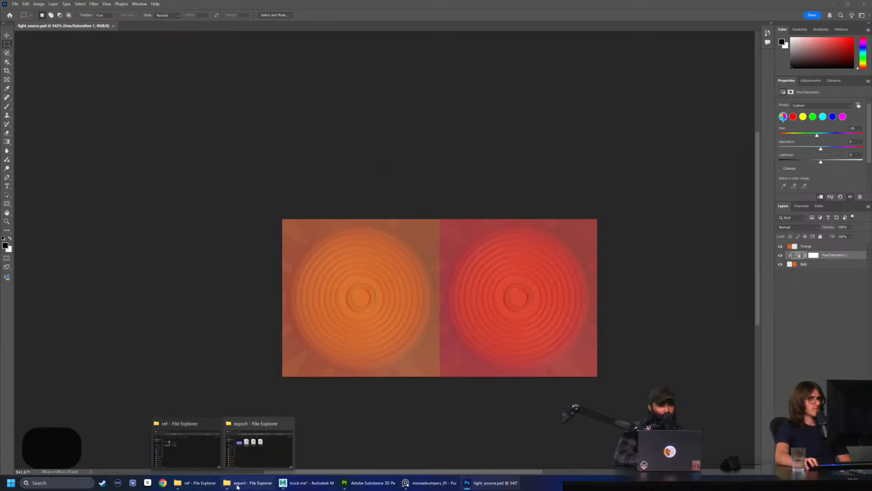
pyautogui.click(237, 487)
pyautogui.moveTo(464, 249); pyautogui.dragTo(212, 303)
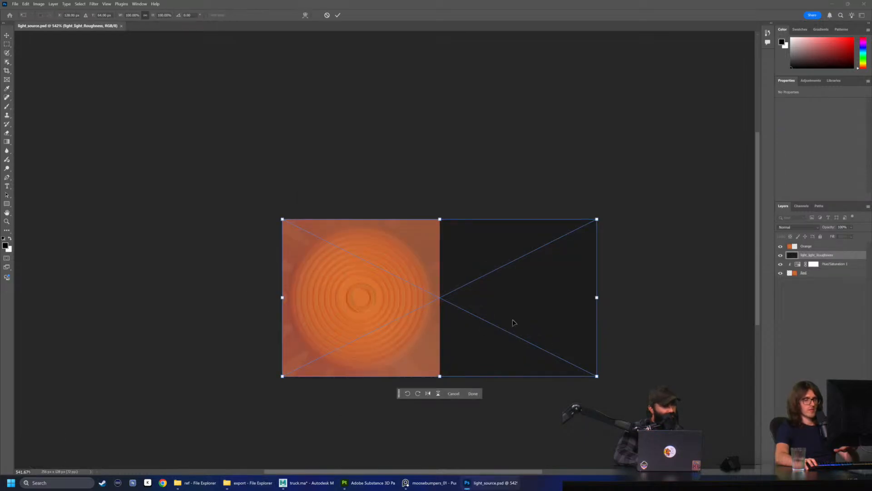
pyautogui.press('BackSpace')
pyautogui.click(808, 265)
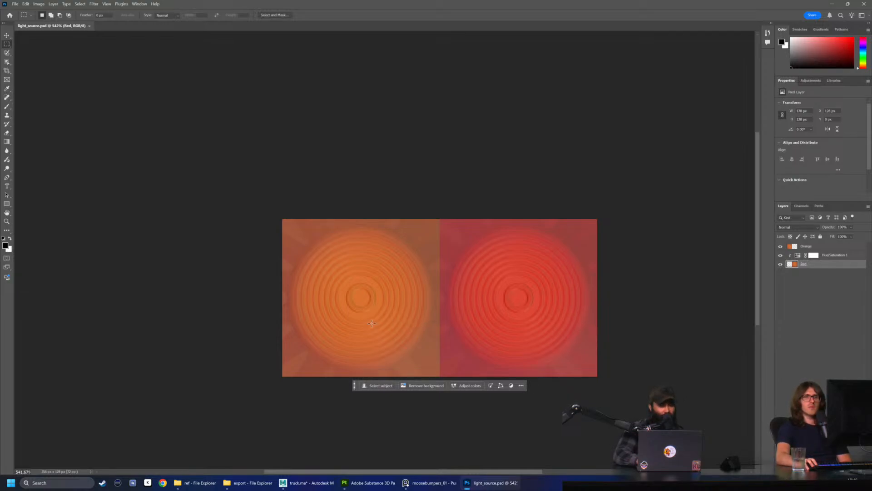
pyautogui.click(836, 256)
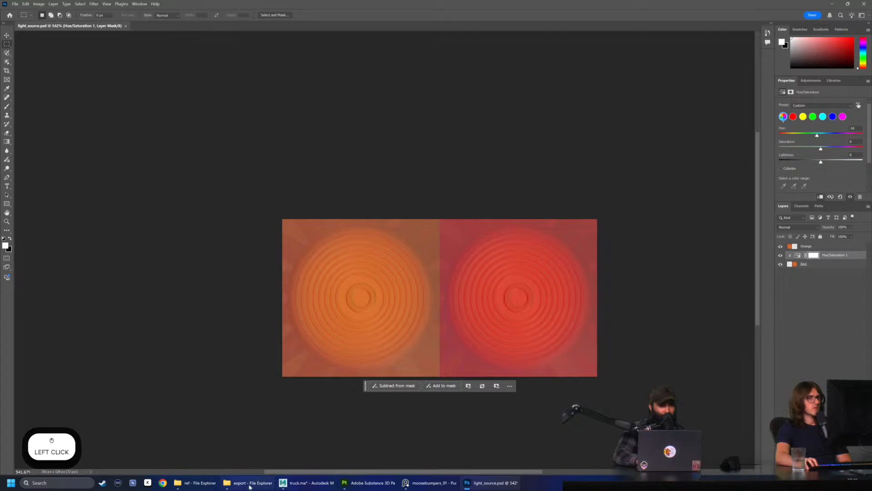
# Switch to File Explorer and go up from the ref folder to the modeling_stream folder
pyautogui.click(331, 488)
pyautogui.keyDown('alt'); pyautogui.moveTo(450, 321); pyautogui.dragTo(437, 309); pyautogui.keyUp('alt')
pyautogui.click(439, 318)
pyautogui.click(288, 425)
pyautogui.click(195, 483)
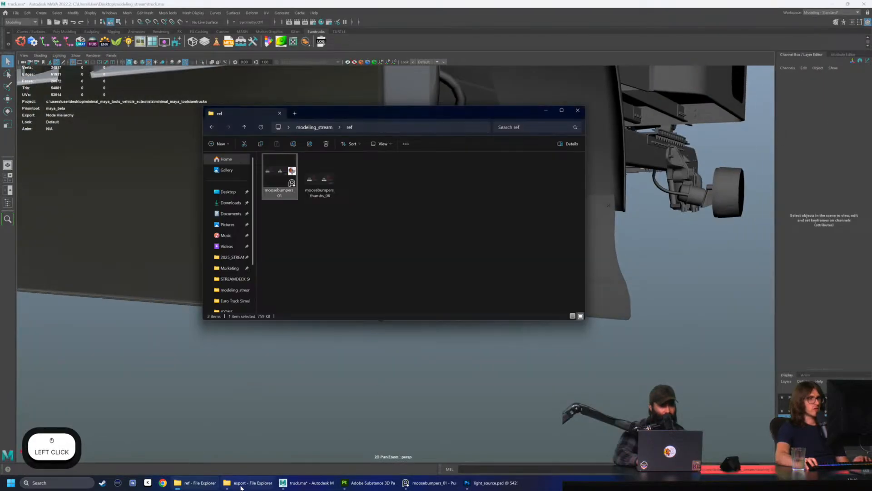
pyautogui.click(245, 484)
pyautogui.click(487, 359)
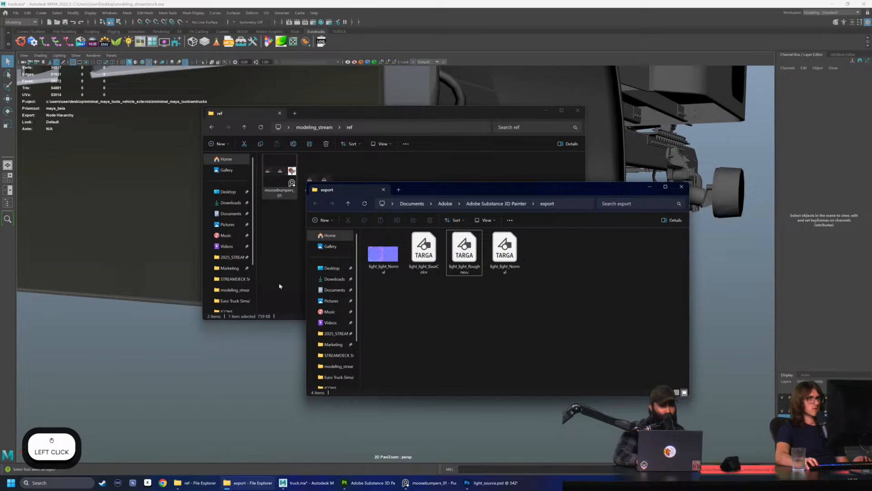
pyautogui.click(273, 303)
pyautogui.click(314, 127)
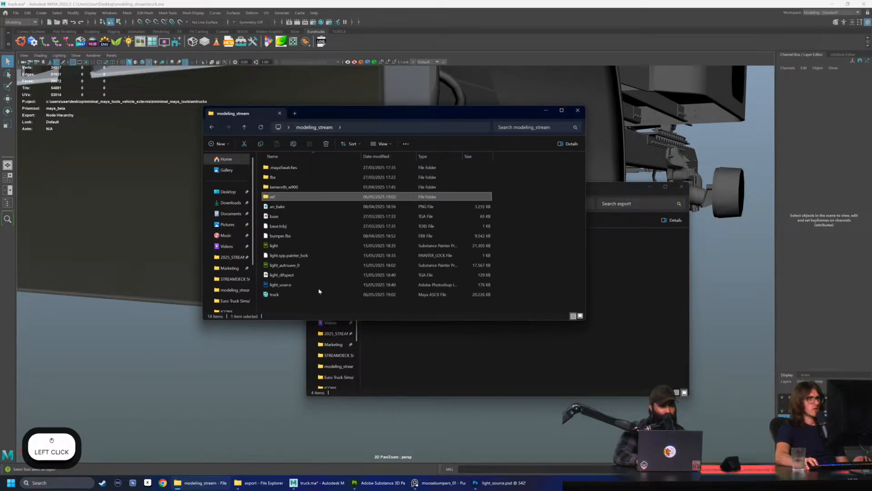
# Group the modeling_stream files by type and select the light_difspect TGA file
pyautogui.click(534, 229)
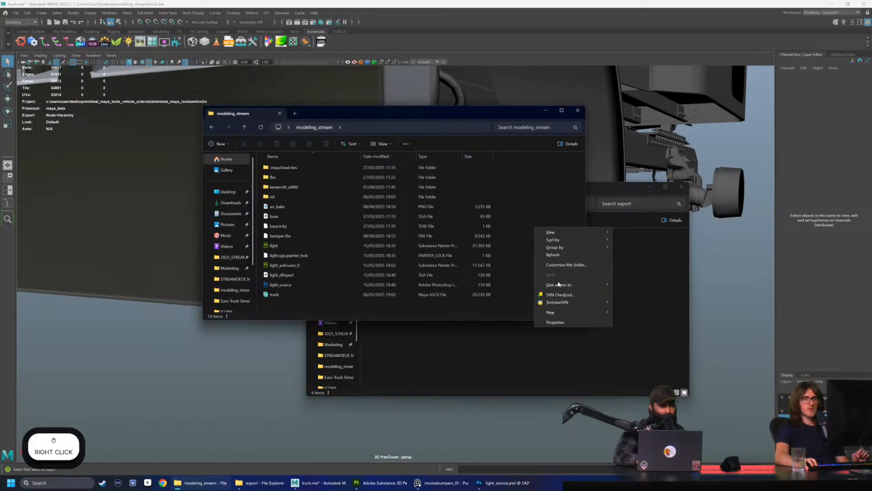
pyautogui.moveTo(561, 249)
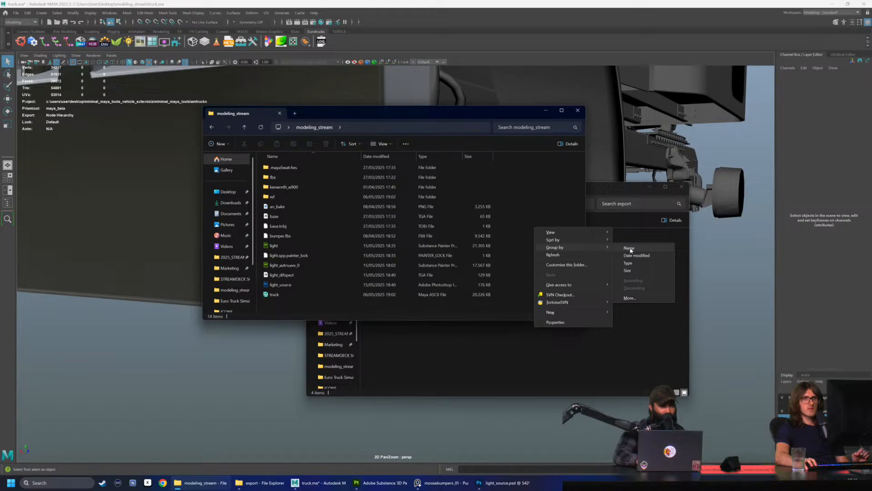
pyautogui.click(645, 263)
pyautogui.scroll(-1, 327, 255)
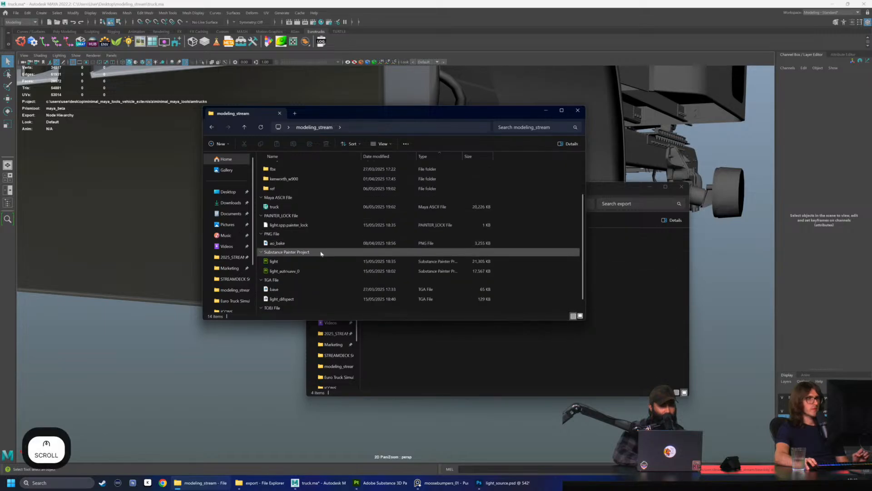
pyautogui.click(331, 297)
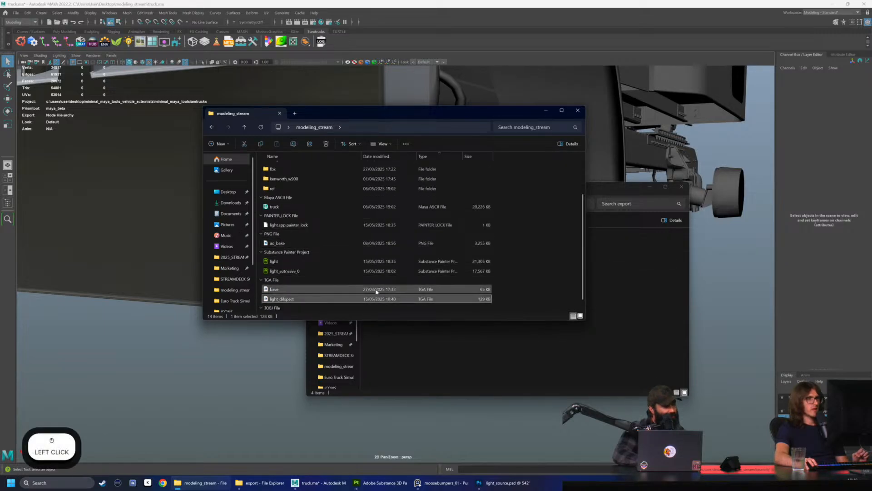
# Duplicate the base.tobj file within the modeling_stream folder
pyautogui.scroll(-1, 331, 294)
pyautogui.click(320, 308)
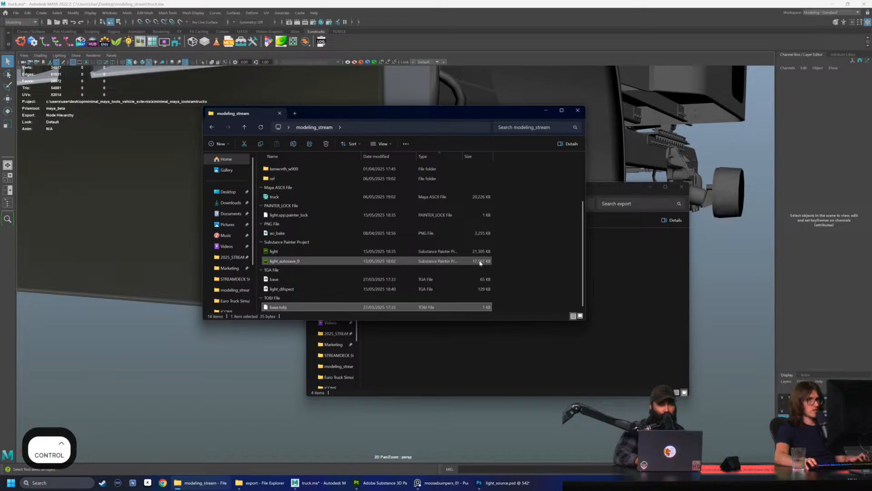
pyautogui.hotkey('ctrl', 'c')
pyautogui.click(530, 284)
pyautogui.hotkey('ctrl', 'v')
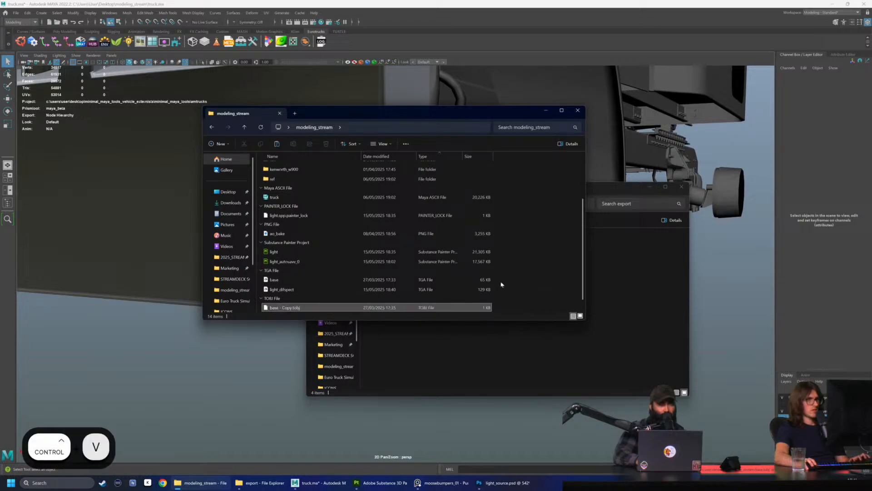
pyautogui.scroll(-1, 342, 299)
pyautogui.click(341, 298)
pyautogui.press('F2')
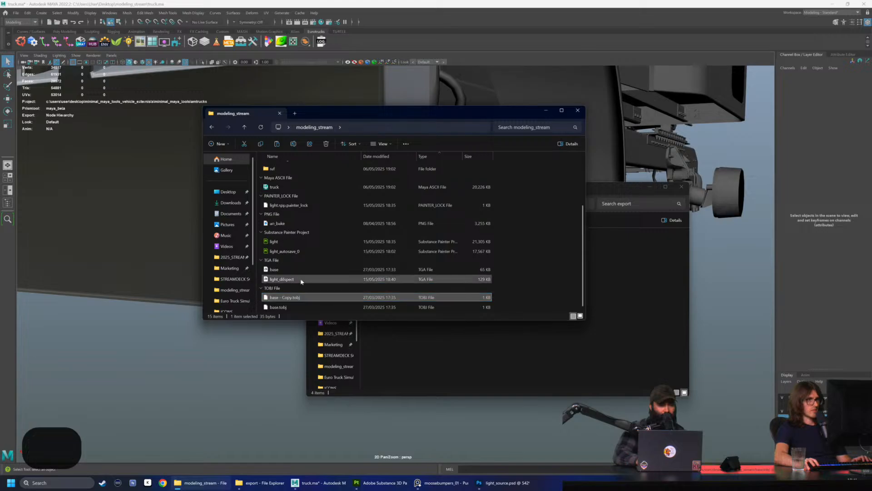
pyautogui.click(340, 288)
pyautogui.press('F2')
pyautogui.press('Right')
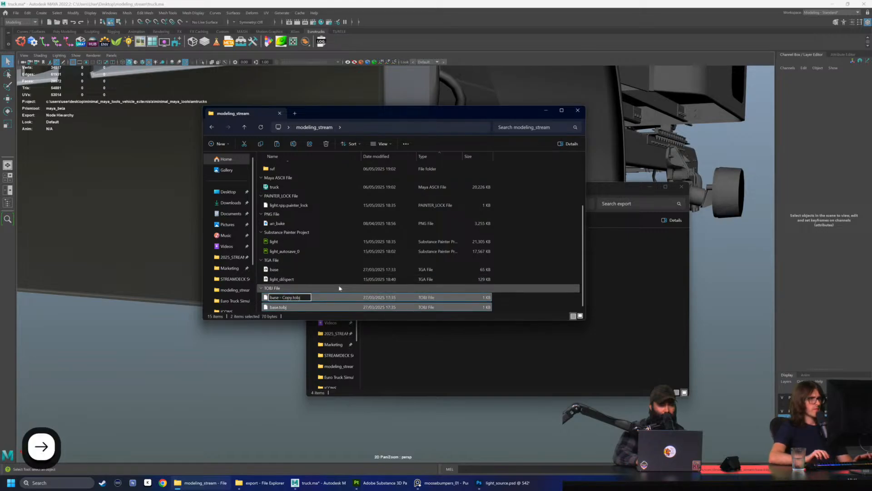
pyautogui.press('Escape')
# Rename the light_difspect TGA file to light_difspec
pyautogui.click(308, 285)
pyautogui.click(325, 278)
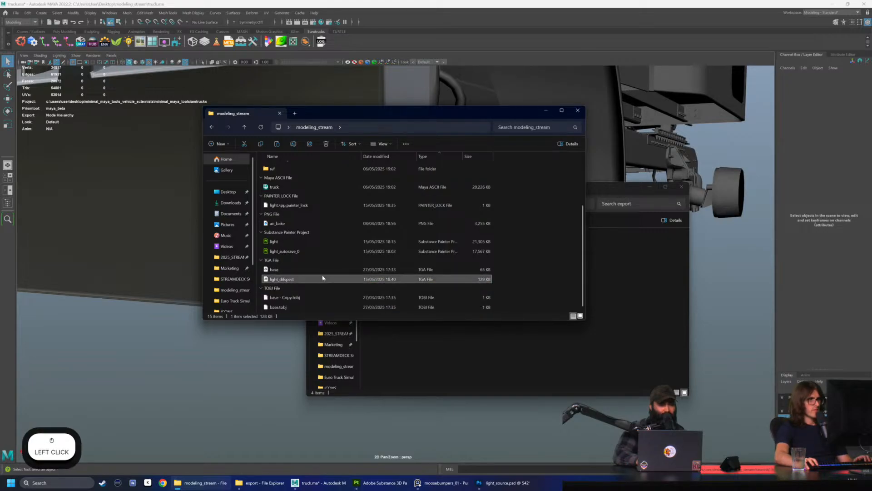
pyautogui.press('F2')
pyautogui.press('Return')
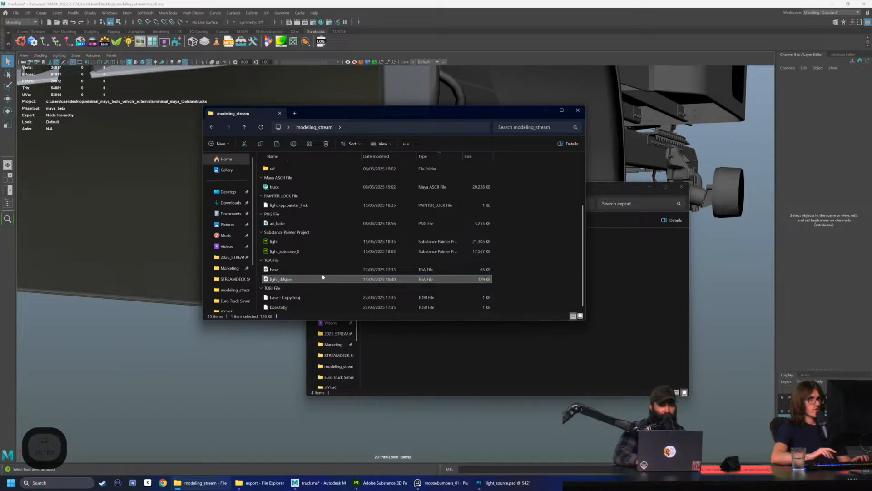
# Rename the copied TOBJ file to light_difspec.tobj so its name matches the light texture
pyautogui.click(349, 296)
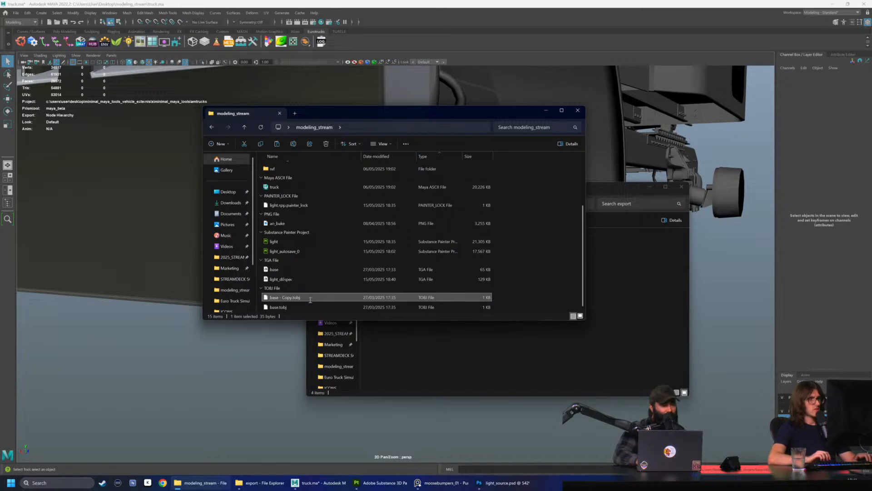
pyautogui.press('F2')
pyautogui.press('Left')
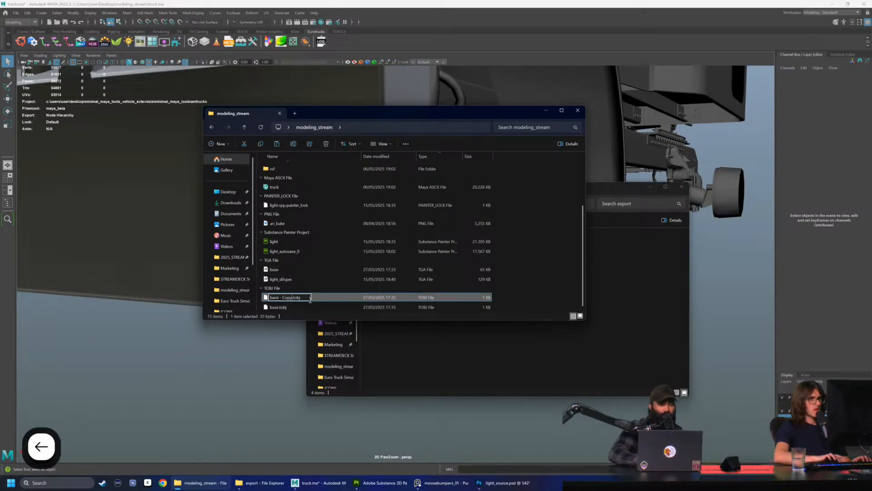
pyautogui.press('BackSpace')
pyautogui.press('BackSpace')
pyautogui.press('BackSpace')
pyautogui.press('BackSpace')
pyautogui.press('BackSpace')
pyautogui.press('BackSpace')
pyautogui.press('BackSpace')
pyautogui.press('BackSpace')
pyautogui.press('BackSpace')
pyautogui.press('BackSpace')
pyautogui.press('BackSpace')
pyautogui.write('light_difspe')
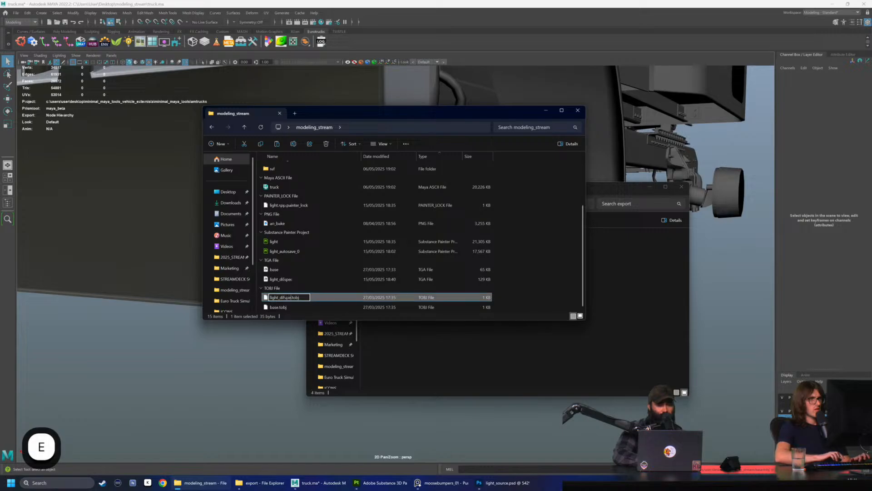
pyautogui.write('c')
pyautogui.click(455, 315)
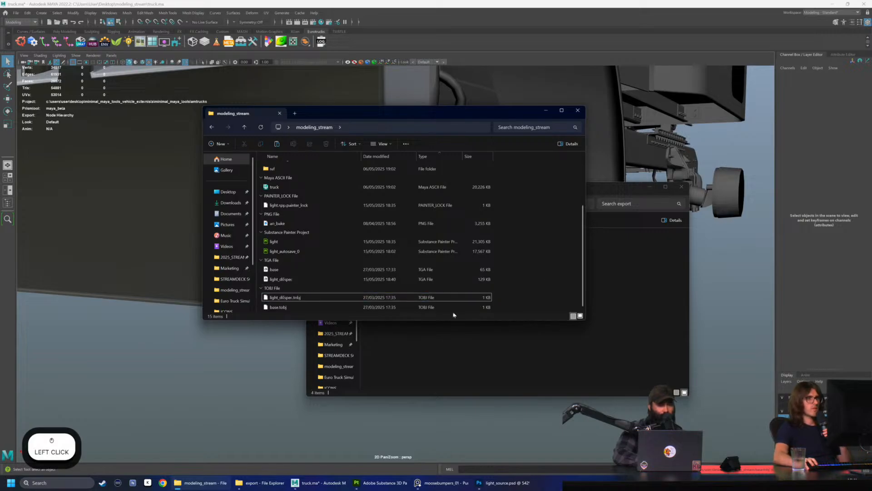
# Select light_difspec.tobj, then switch to Maya and bring up the Material Hub window
pyautogui.click(317, 299)
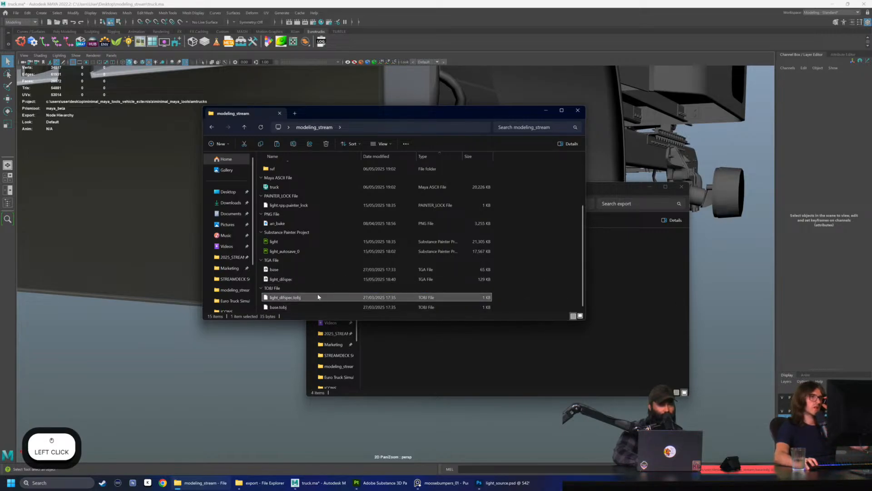
pyautogui.click(268, 351)
pyautogui.click(440, 293)
pyautogui.click(392, 413)
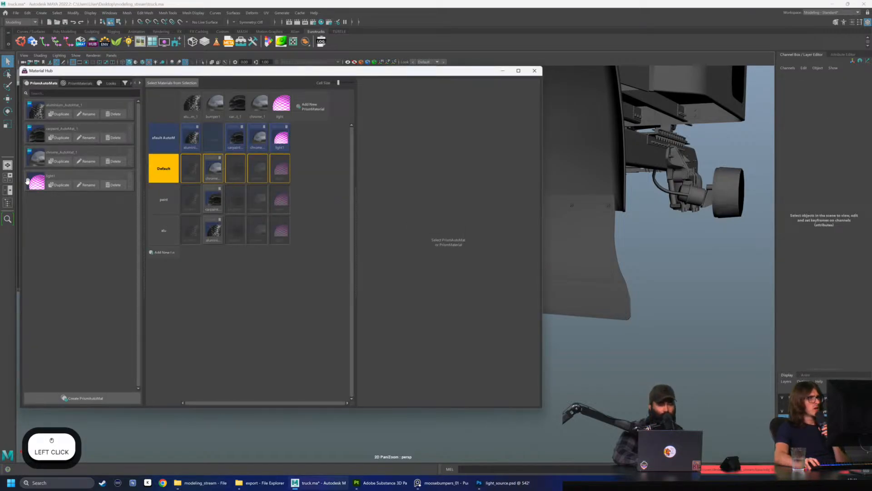
# Select the light1 material, examine the TOBJ settings of its placeholder texture and close the TOBJ editor
pyautogui.click(26, 181)
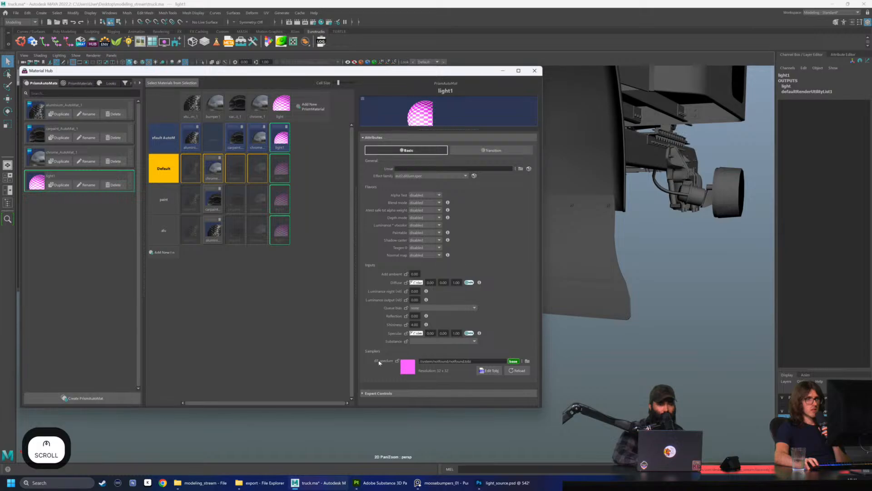
pyautogui.click(490, 371)
pyautogui.click(434, 254)
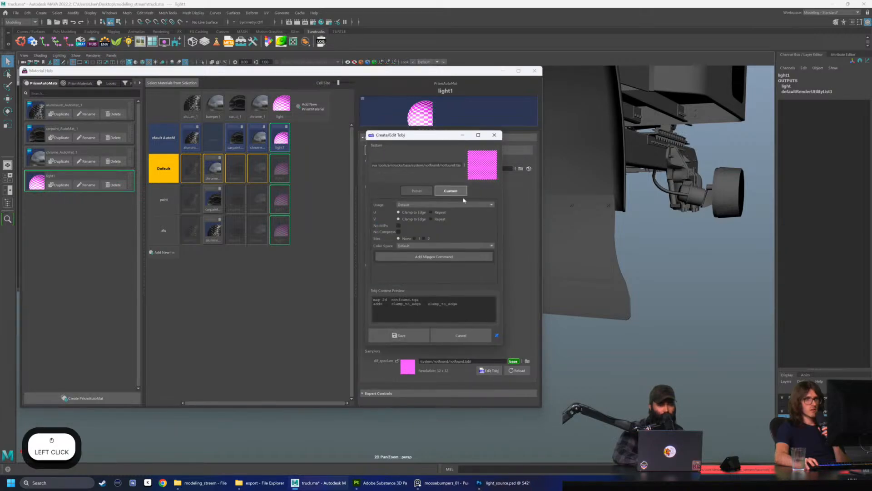
pyautogui.click(494, 135)
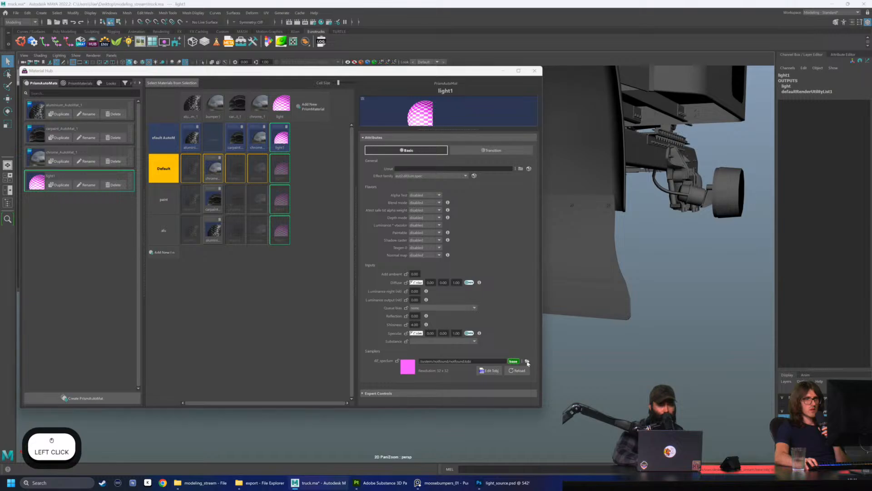
# Load light_difspec.tobj from the modeling_stream folder as the texture sampler of the light1 material
pyautogui.click(527, 362)
pyautogui.click(202, 482)
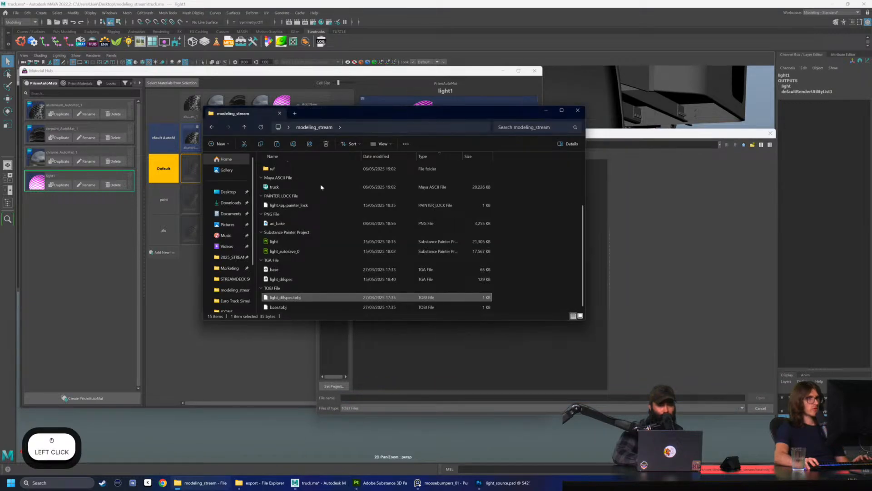
pyautogui.click(369, 132)
pyautogui.hotkey('ctrl', 'c')
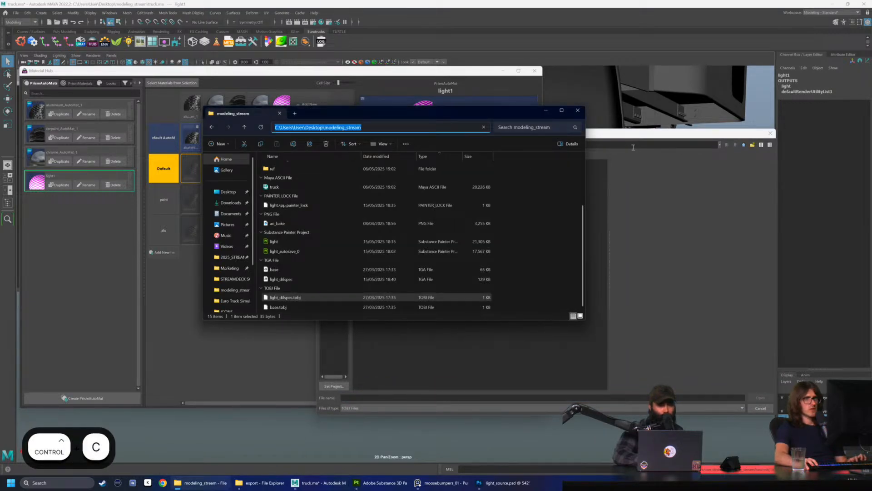
pyautogui.click(633, 147)
pyautogui.hotkey('ctrl', 'v')
pyautogui.press('Return')
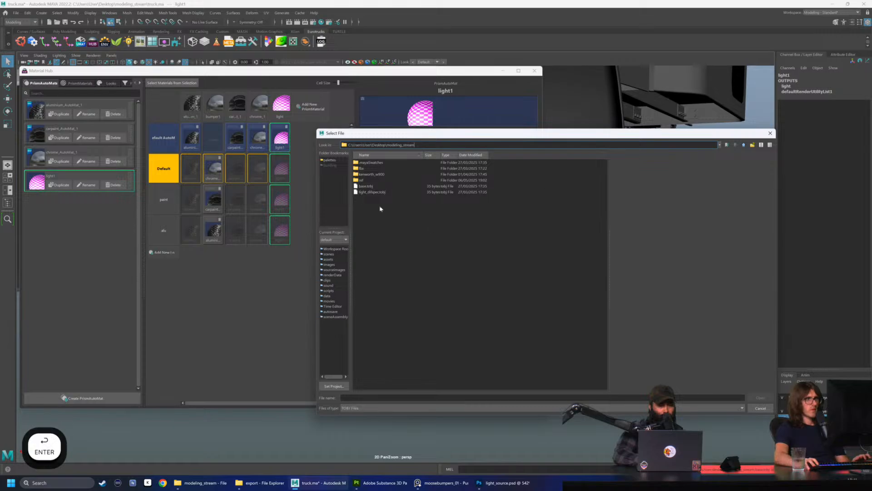
pyautogui.click(376, 192)
pyautogui.click(756, 397)
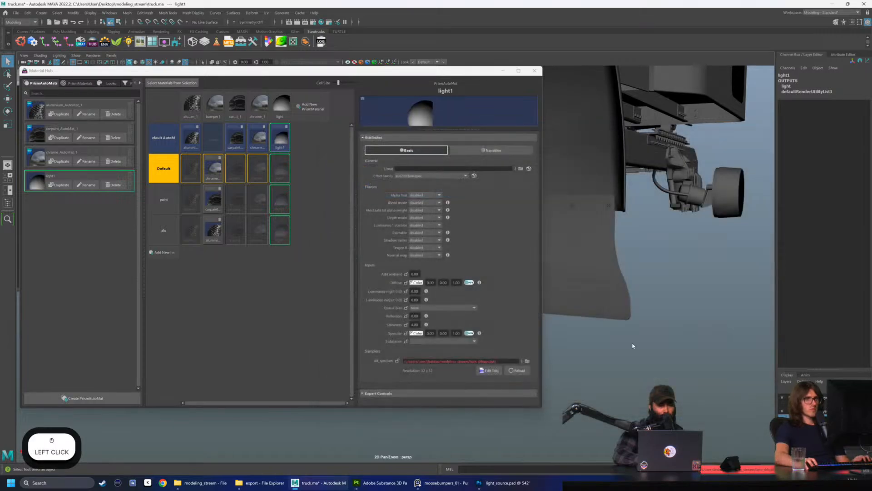
# Minimize the Material Hub and check the round marker light at the bumper's corner in the viewport
pyautogui.click(503, 71)
pyautogui.keyDown('alt'); pyautogui.moveTo(496, 241); pyautogui.dragTo(390, 361); pyautogui.keyUp('alt')
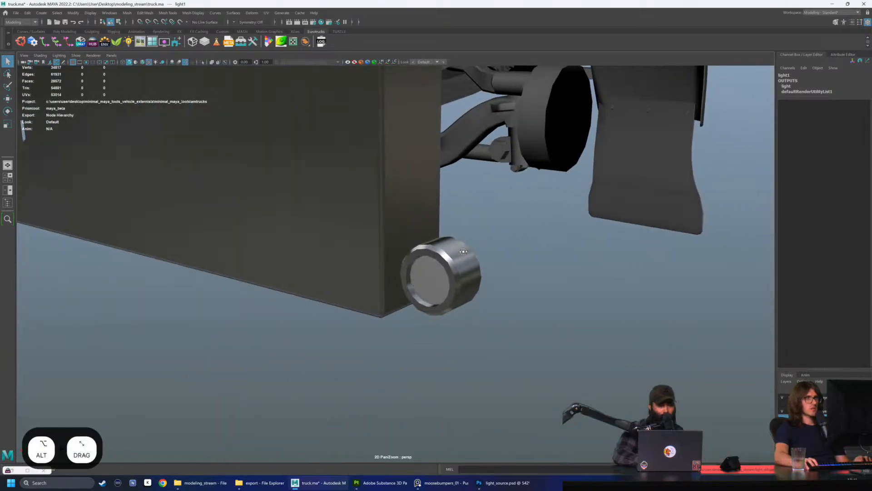
pyautogui.click(323, 422)
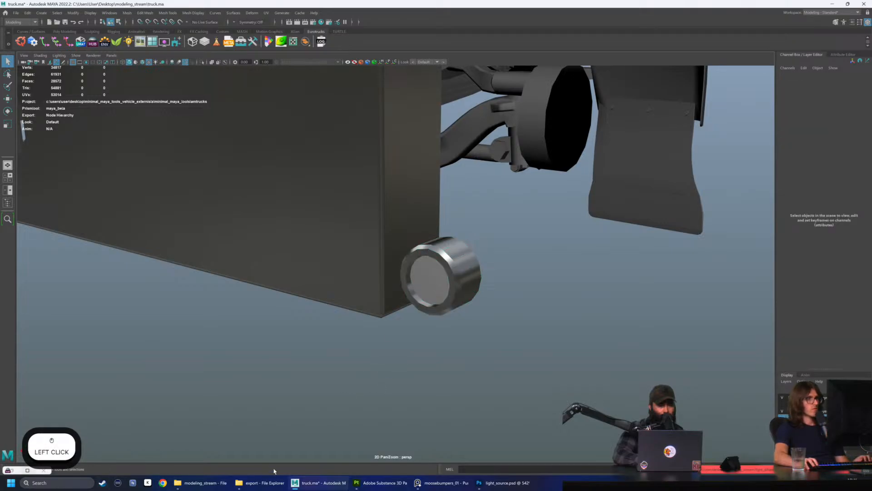
# Try to save light1's TOBJ with Default usage and Repeat in both U and V, then close the TOBJ editor
pyautogui.click(28, 470)
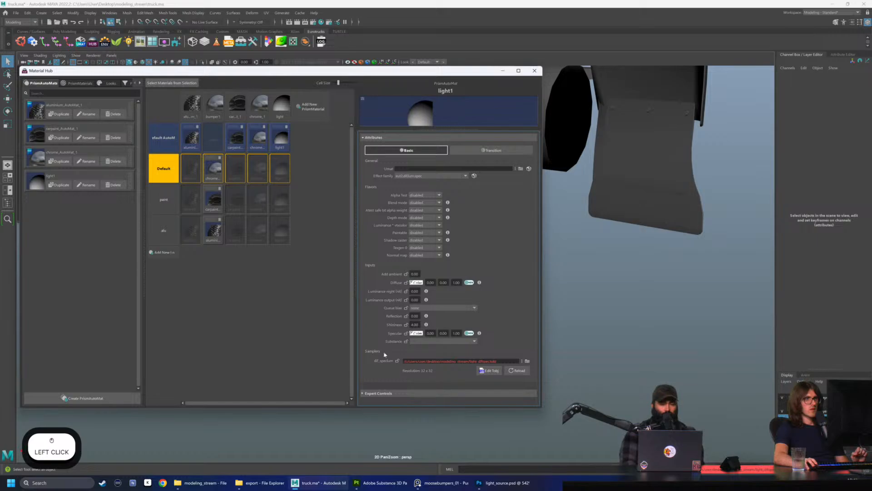
pyautogui.click(37, 181)
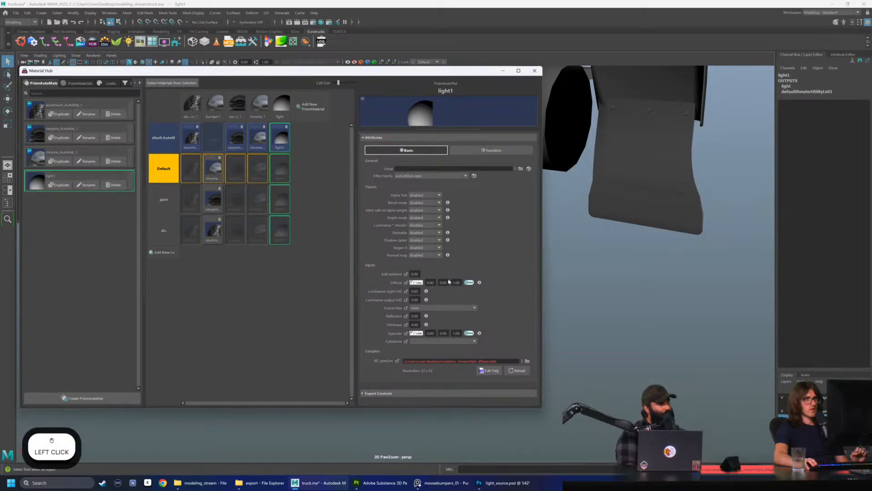
pyautogui.scroll(-2, 456, 281)
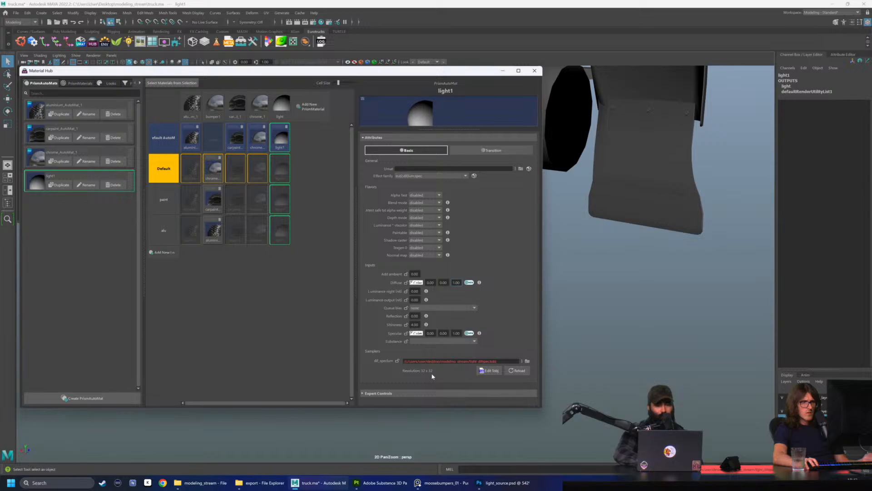
pyautogui.click(488, 371)
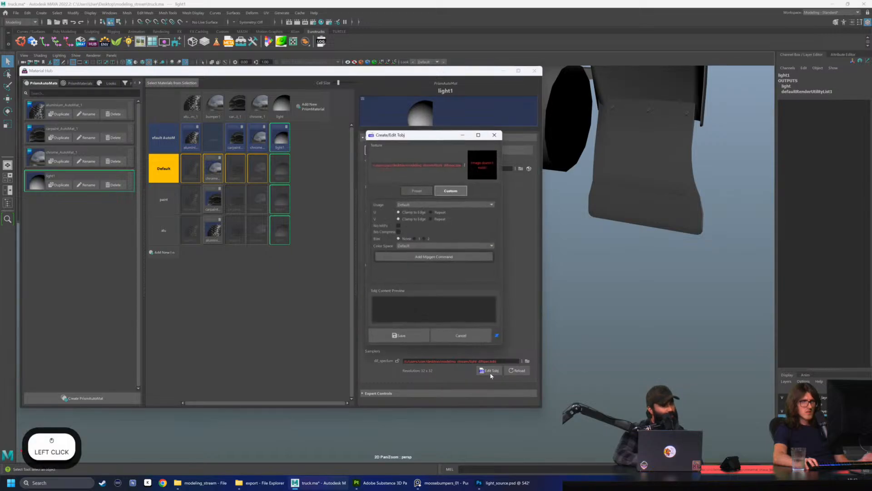
pyautogui.click(412, 205)
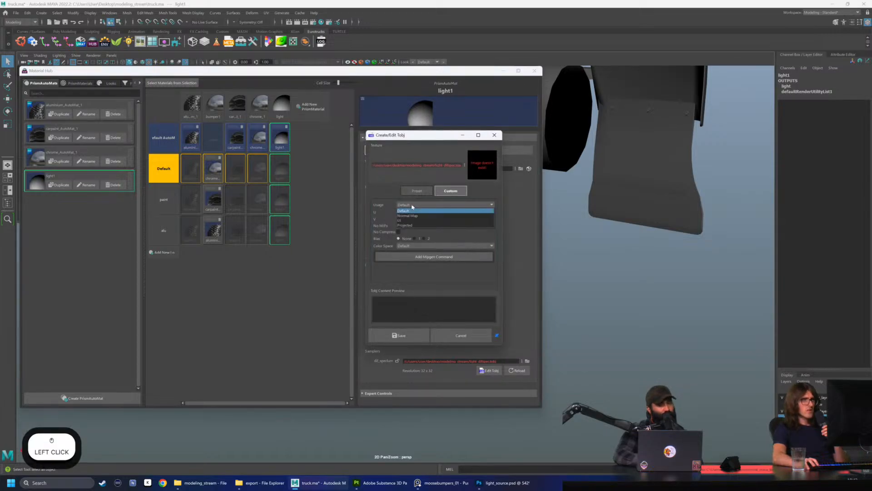
pyautogui.click(409, 212)
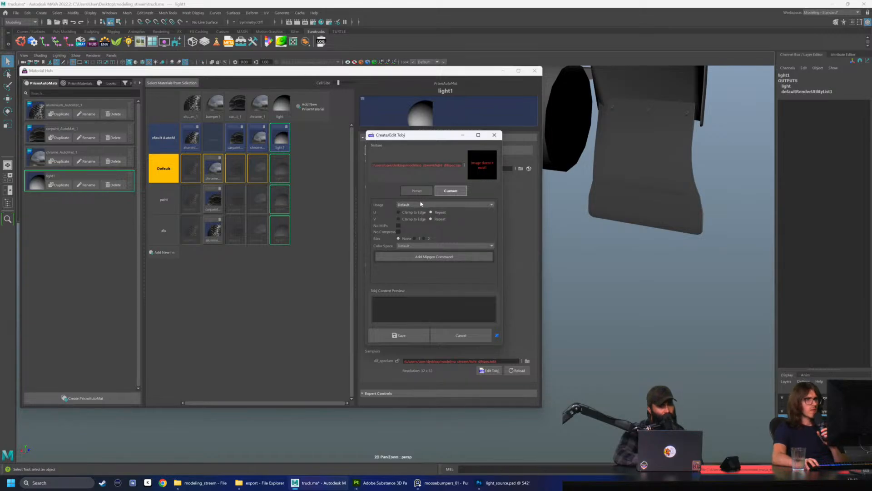
pyautogui.click(404, 332)
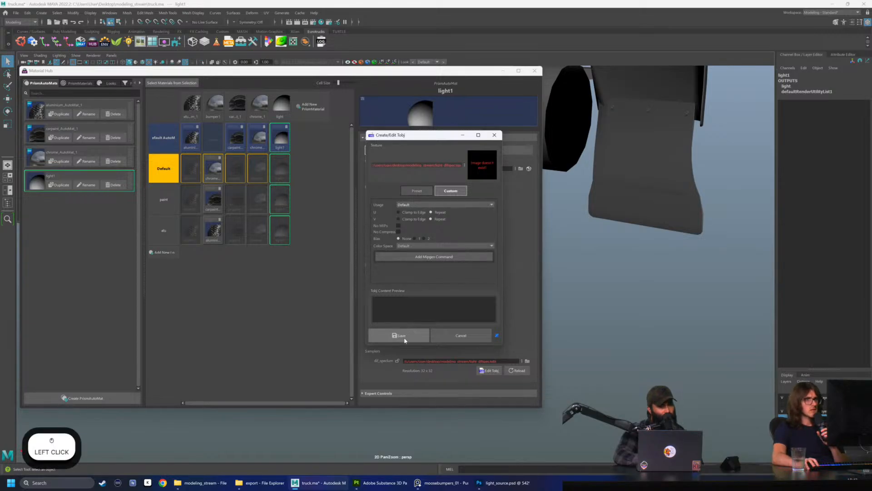
pyautogui.click(494, 135)
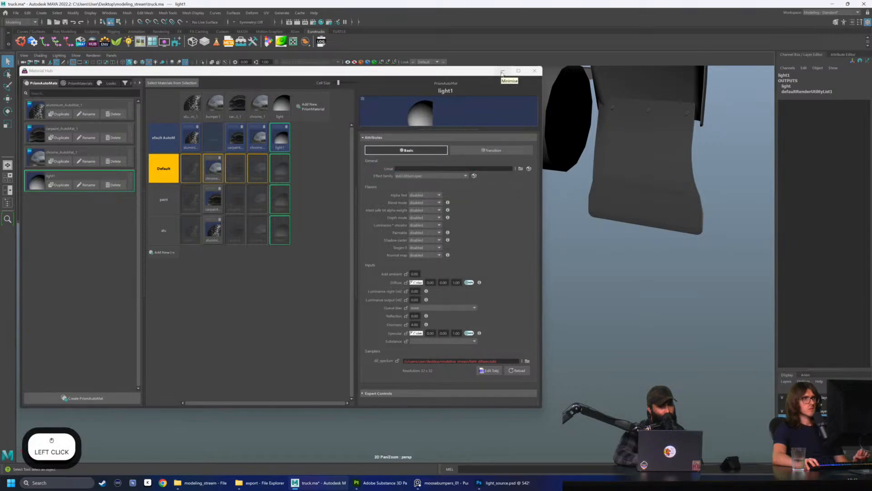
# Open the light_difspec TGA from the modeling_stream folder in Photoshop, examine its orange and red lights, then close it and minimize Photoshop
pyautogui.click(503, 73)
pyautogui.click(473, 334)
pyautogui.click(451, 311)
pyautogui.click(471, 339)
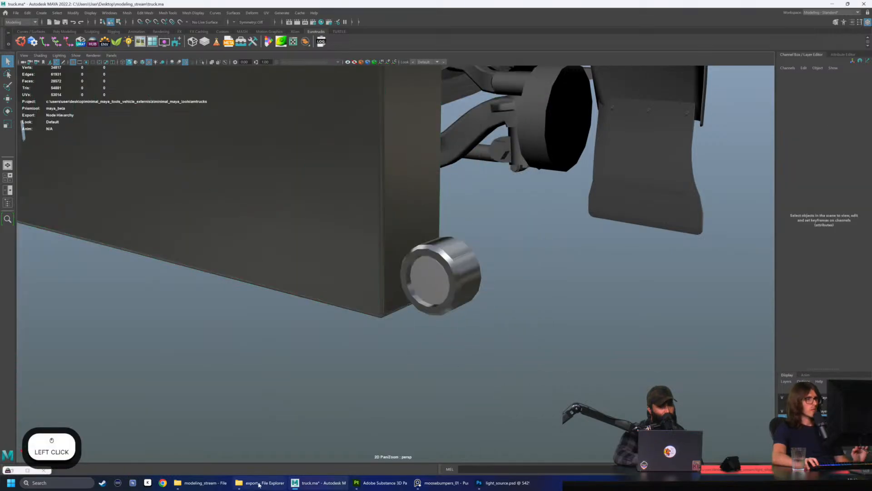
pyautogui.click(260, 483)
pyautogui.click(200, 483)
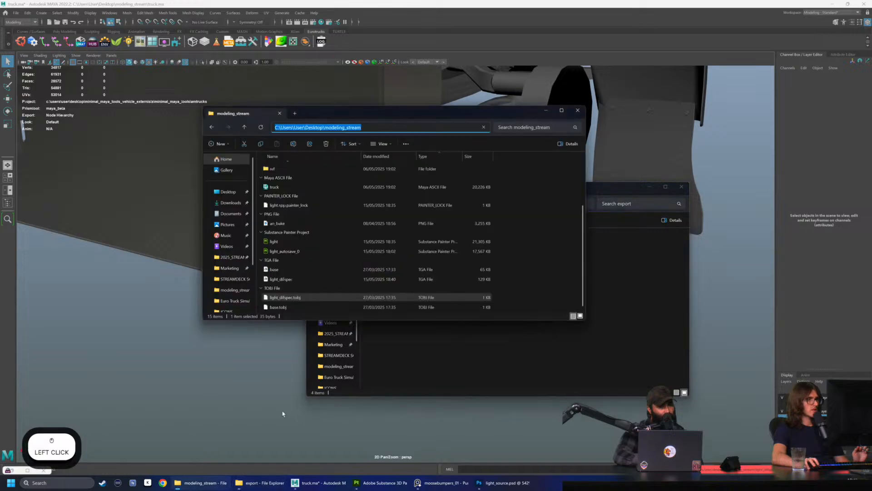
pyautogui.scroll(-2, 392, 279)
pyautogui.doubleClick(332, 279)
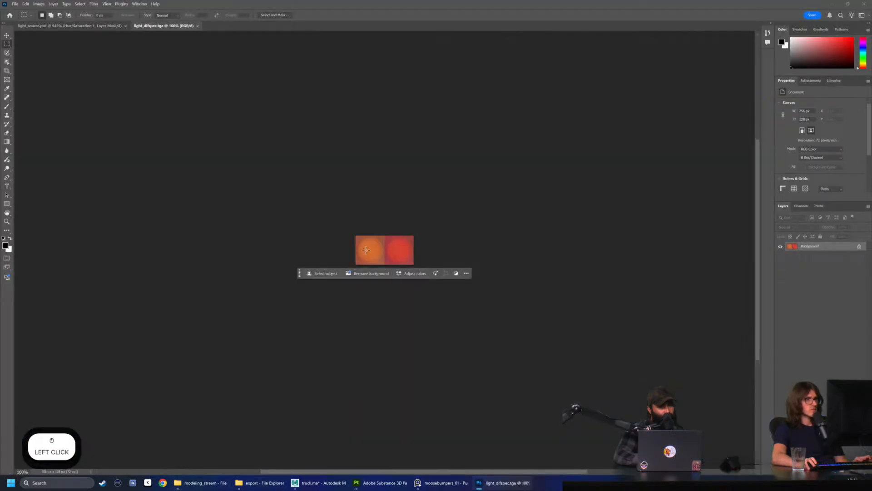
pyautogui.keyDown('alt'); pyautogui.scroll(5, 372, 250); pyautogui.keyUp('alt')
pyautogui.keyDown('alt'); pyautogui.scroll(-2, 373, 250); pyautogui.keyUp('alt')
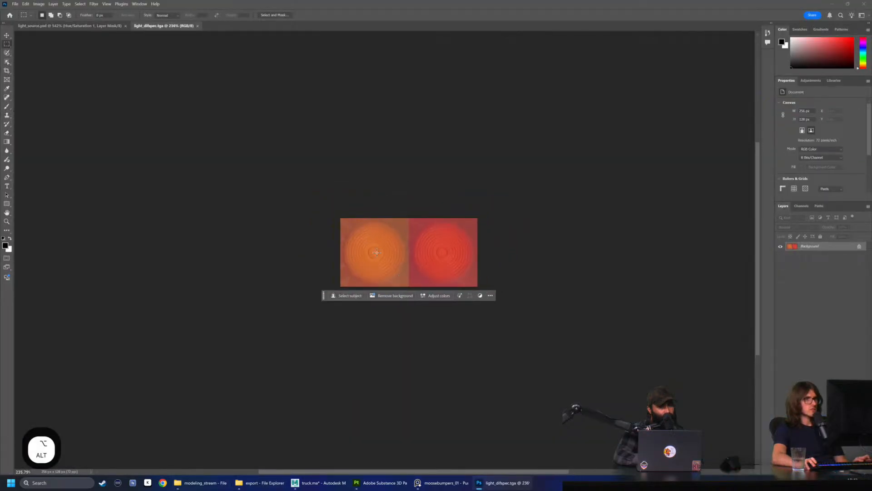
pyautogui.click(198, 26)
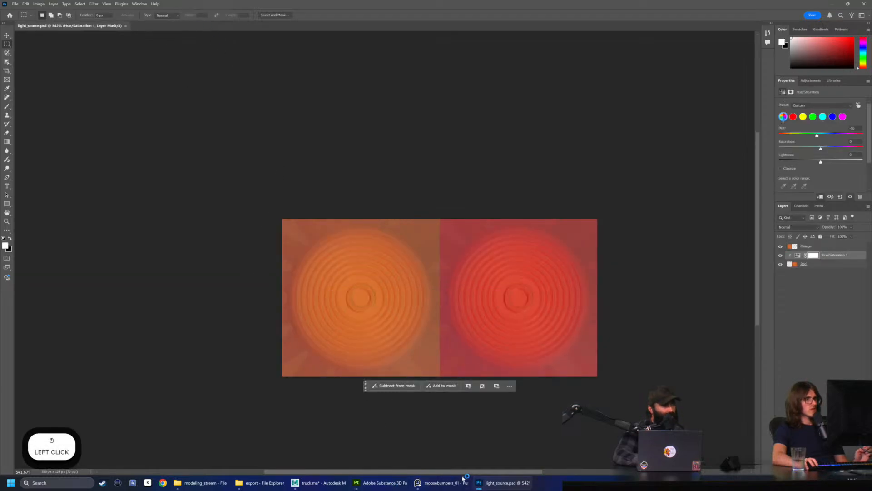
pyautogui.click(499, 482)
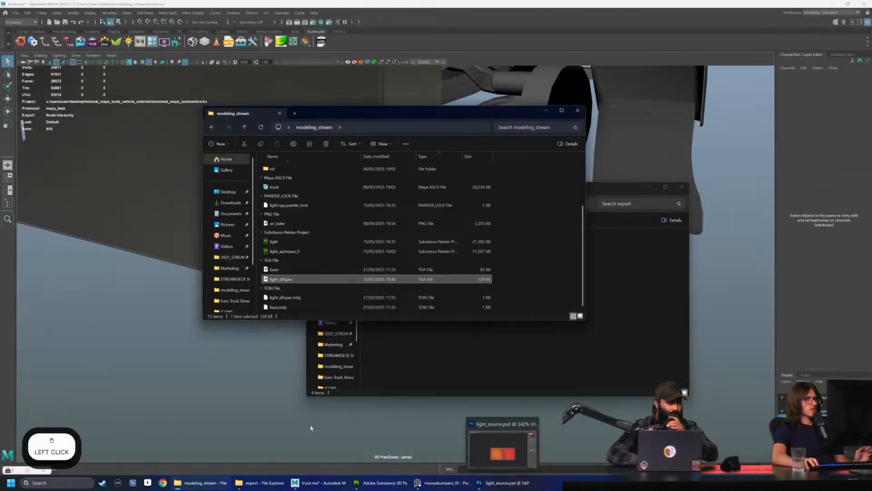
# Switch back to Maya and bring up the light1 material's sampler settings in the Material Hub
pyautogui.click(313, 297)
pyautogui.click(468, 368)
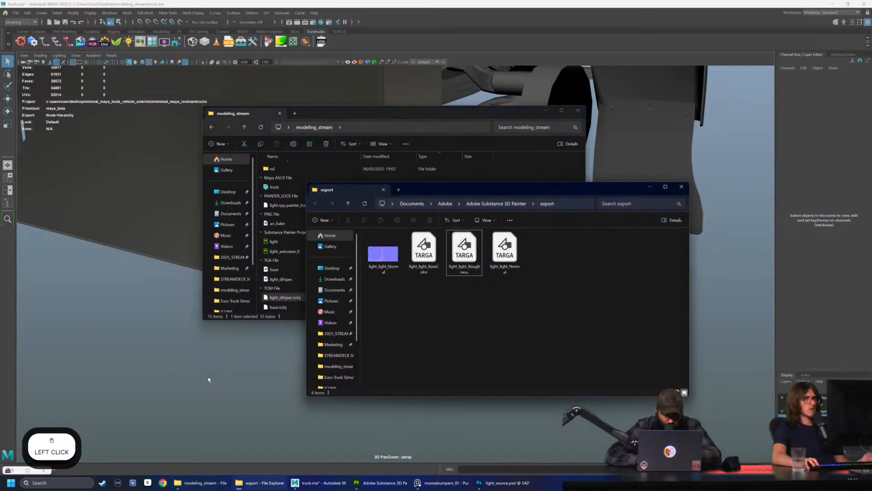
pyautogui.click(206, 382)
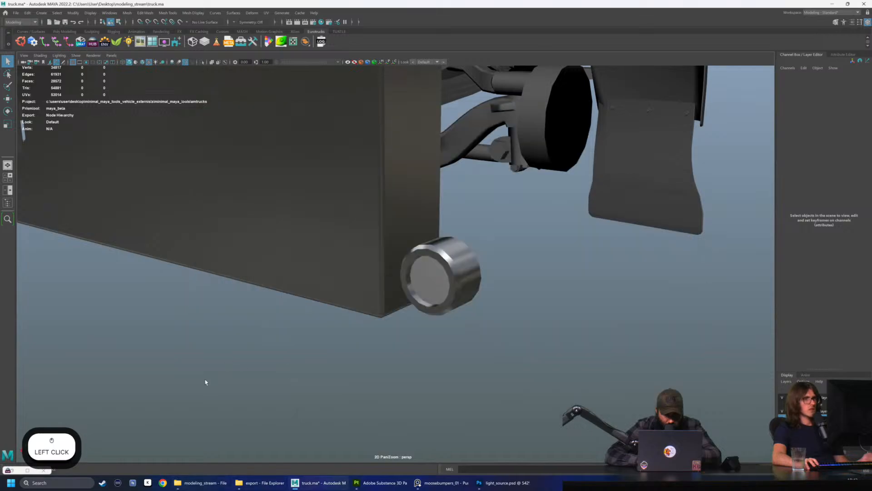
pyautogui.click(93, 43)
pyautogui.click(37, 180)
pyautogui.scroll(-1, 377, 366)
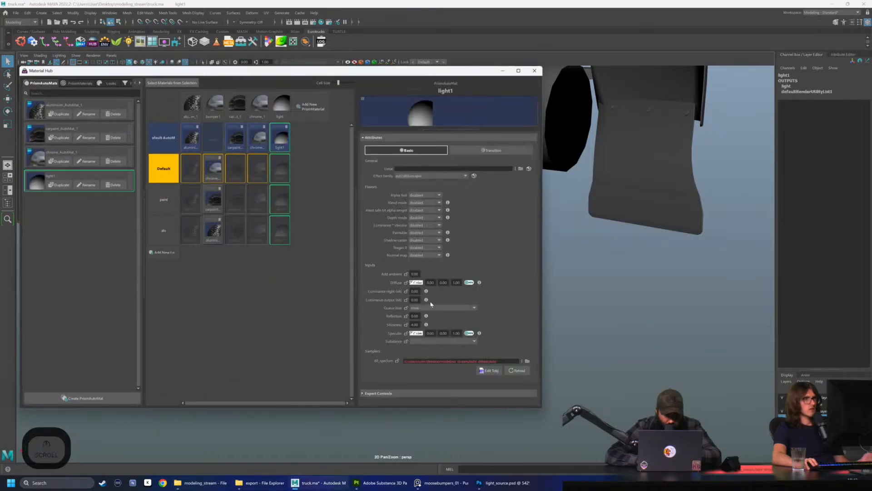
# Reassign light_difspec.tobj from the modeling_stream folder to light1's texture sampler
pyautogui.click(528, 362)
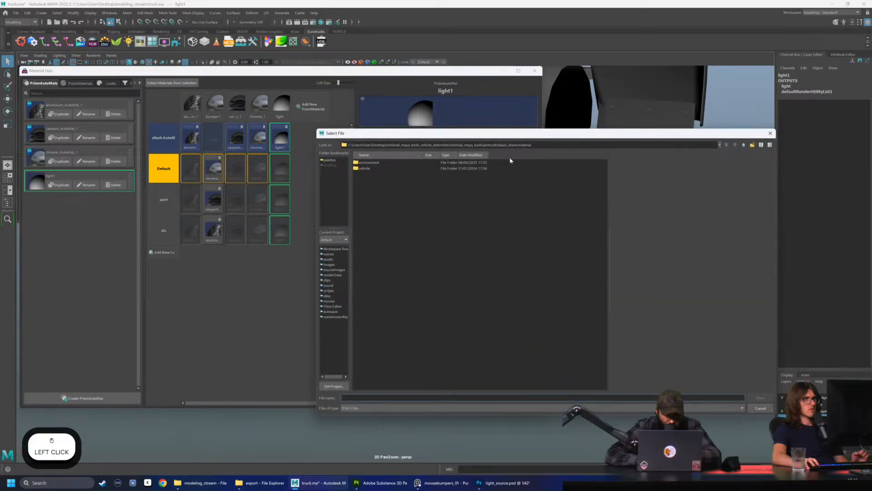
pyautogui.tripleClick(543, 144)
pyautogui.write('C:\\Users\\User\\Desktop\\modeling_stream')
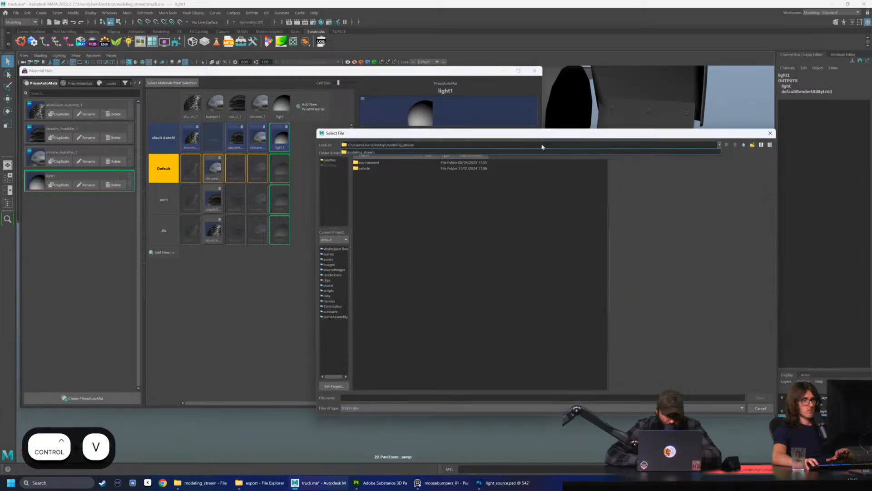
pyautogui.press('Return')
pyautogui.click(388, 193)
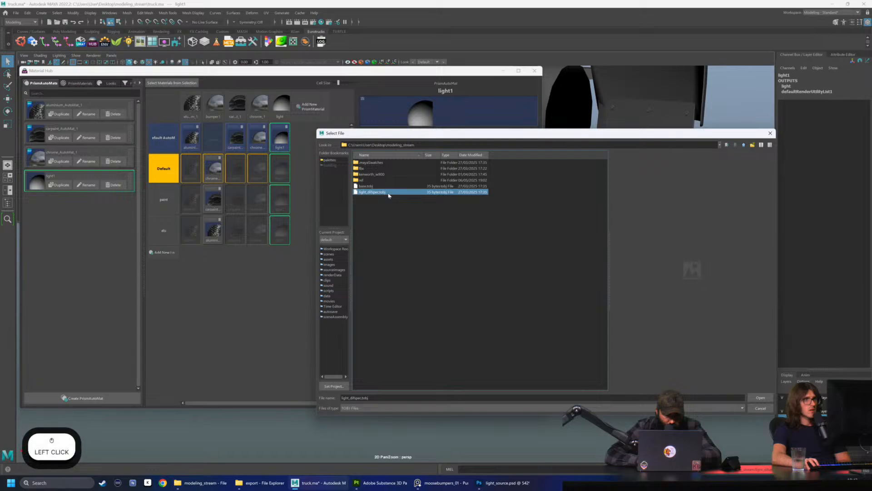
pyautogui.click(765, 400)
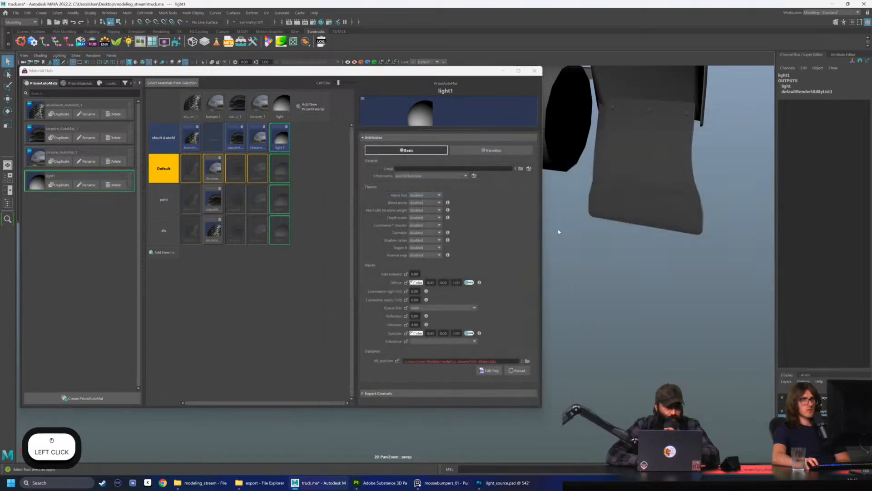
# Examine the light material's attributes in the Material Hub and browse the available effect families
pyautogui.moveTo(438, 71); pyautogui.dragTo(391, 95)
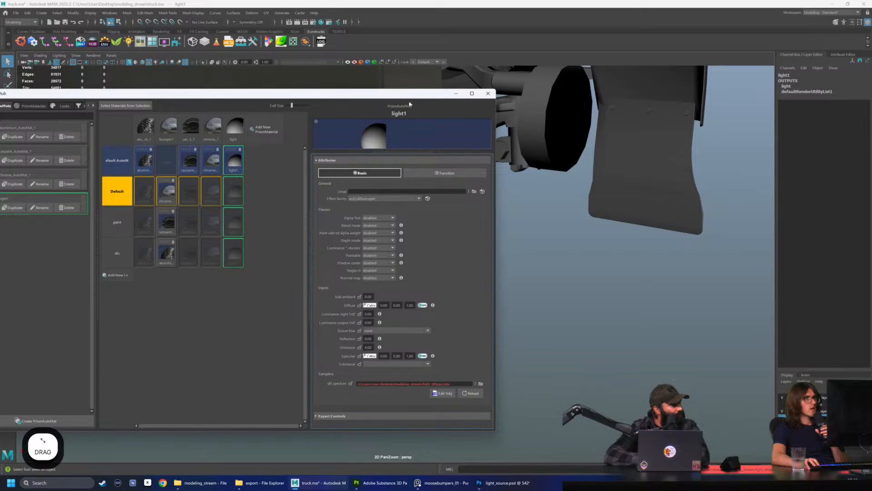
pyautogui.click(234, 128)
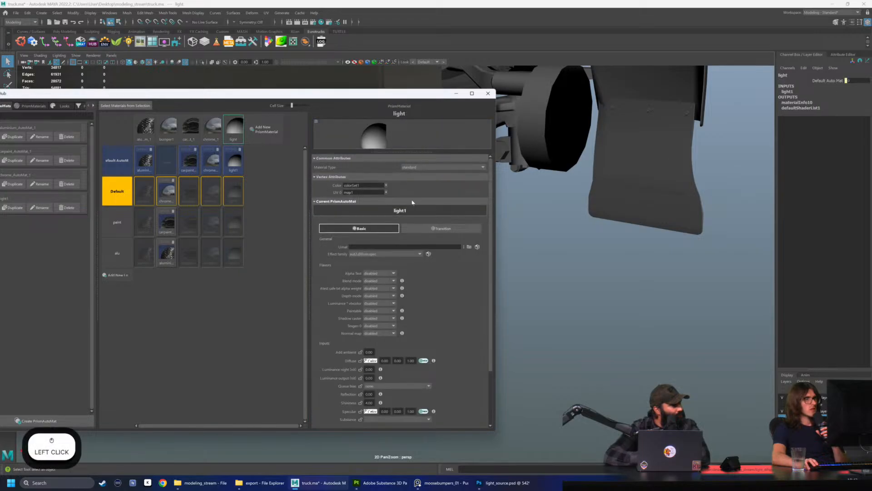
pyautogui.scroll(-3, 413, 206)
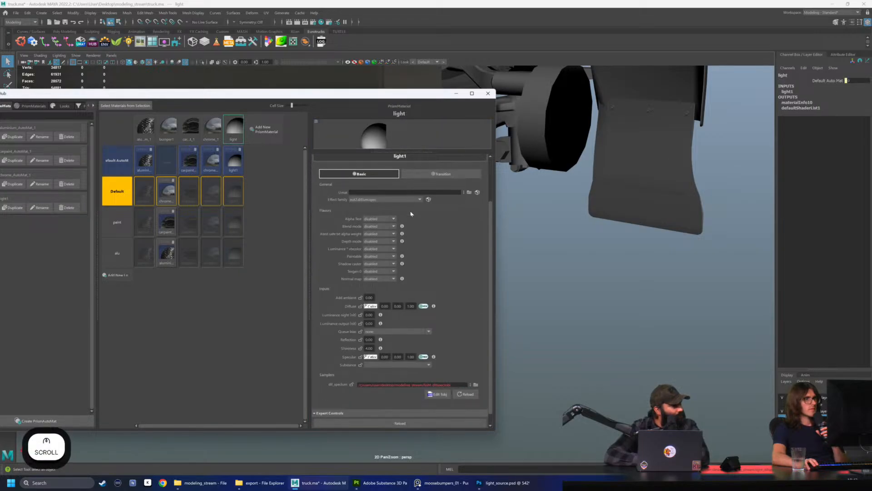
pyautogui.scroll(-1, 368, 356)
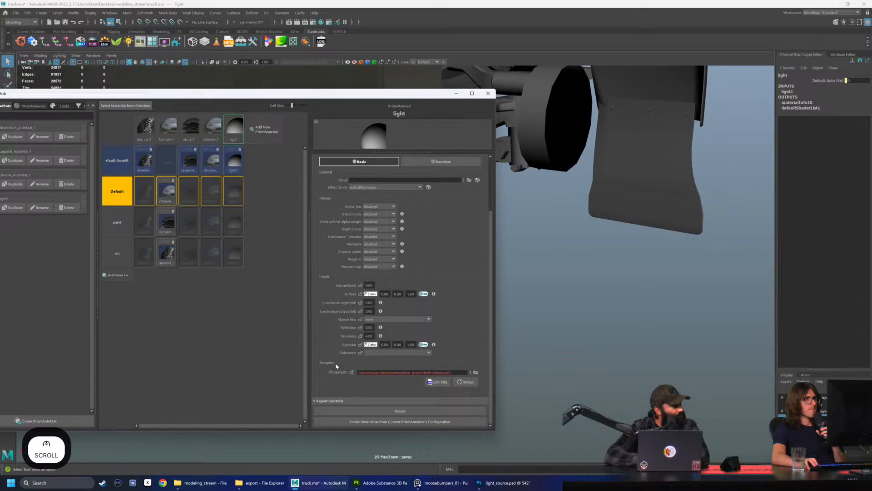
pyautogui.scroll(4, 336, 367)
pyautogui.click(377, 255)
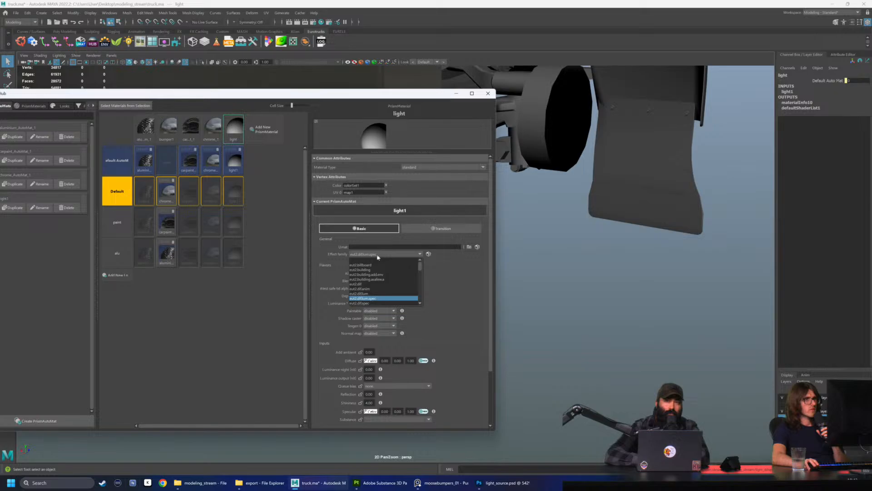
pyautogui.scroll(2, 383, 268)
pyautogui.scroll(-1, 383, 269)
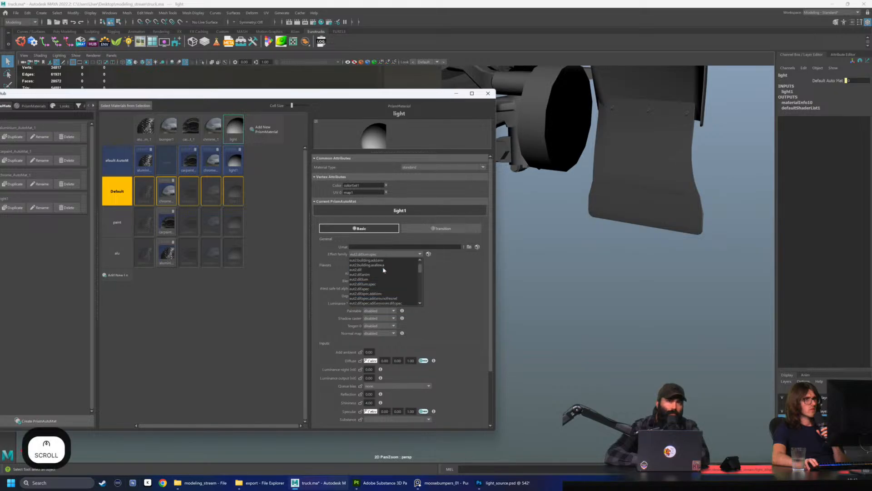
pyautogui.scroll(-1, 386, 270)
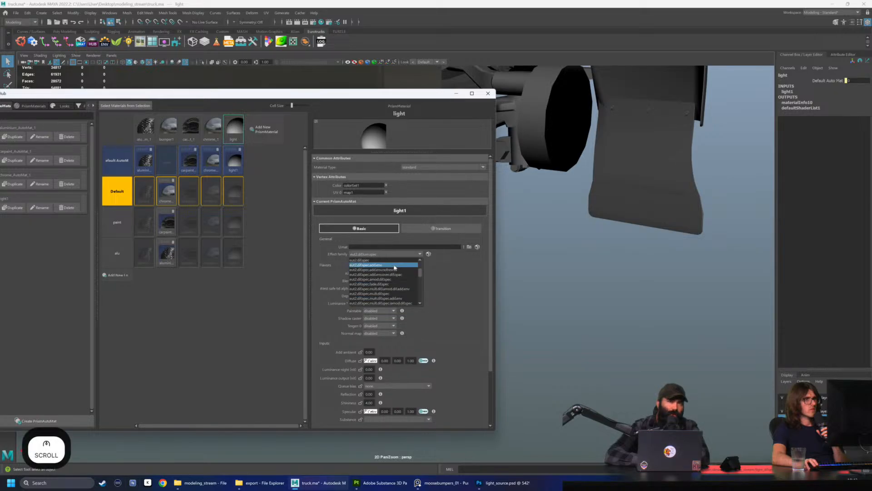
pyautogui.scroll(-2, 395, 268)
pyautogui.scroll(-3, 395, 268)
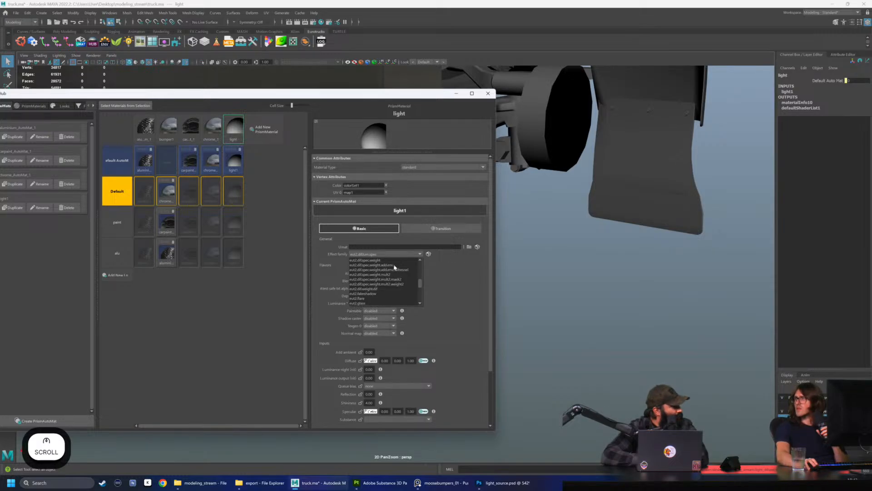
# Switch to Substance Painter and compare the light texture with the Coloration layer shown and hidden
pyautogui.click(496, 486)
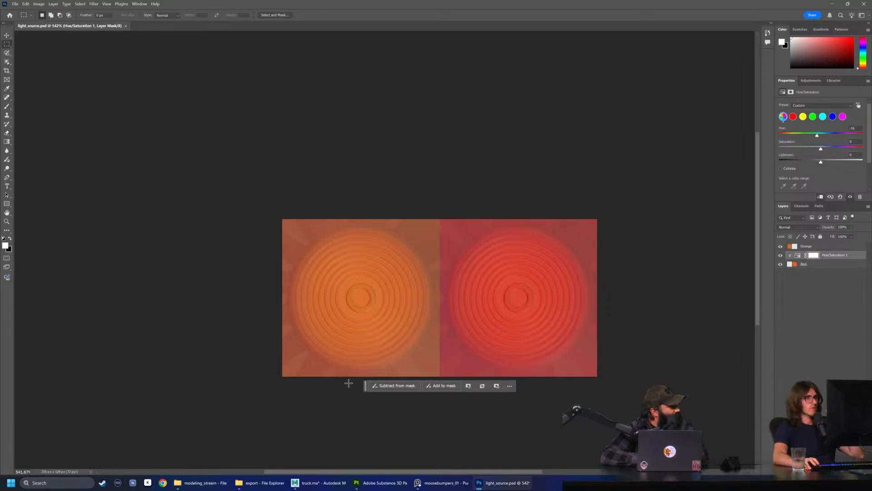
pyautogui.click(396, 481)
pyautogui.click(691, 103)
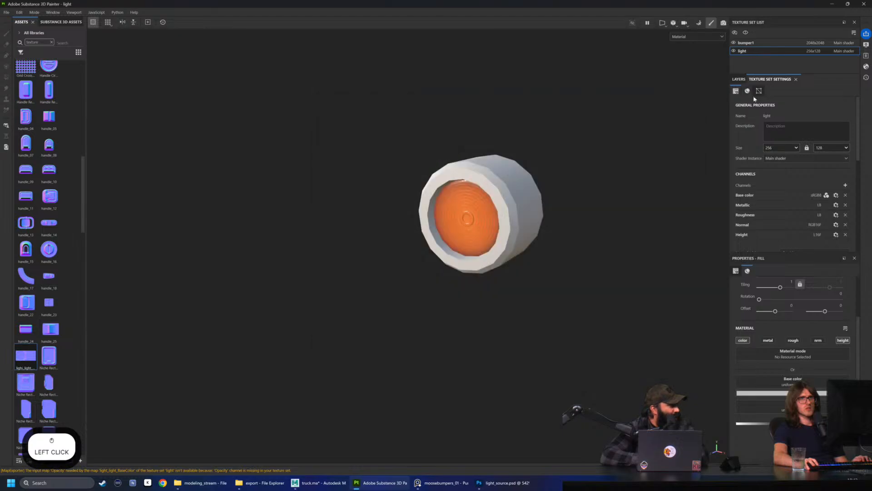
pyautogui.click(738, 80)
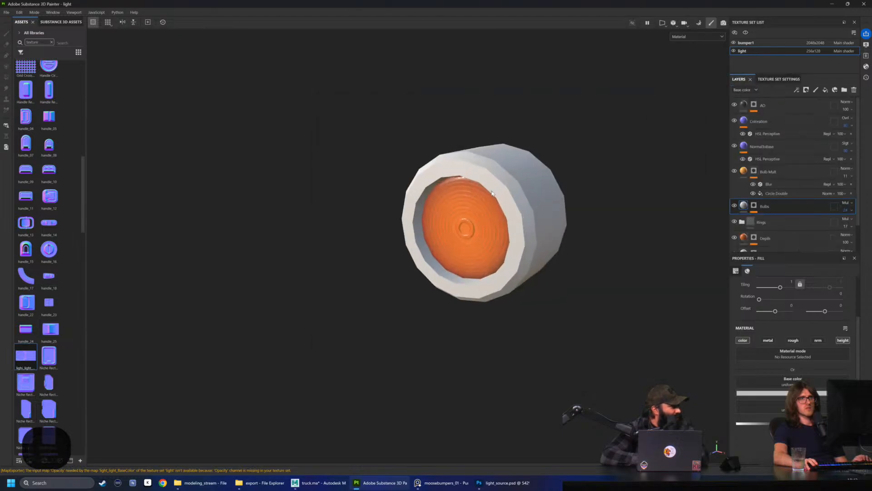
pyautogui.click(738, 171)
pyautogui.click(734, 122)
pyautogui.click(734, 121)
pyautogui.click(734, 121)
pyautogui.click(734, 121)
pyautogui.click(734, 121)
pyautogui.click(734, 121)
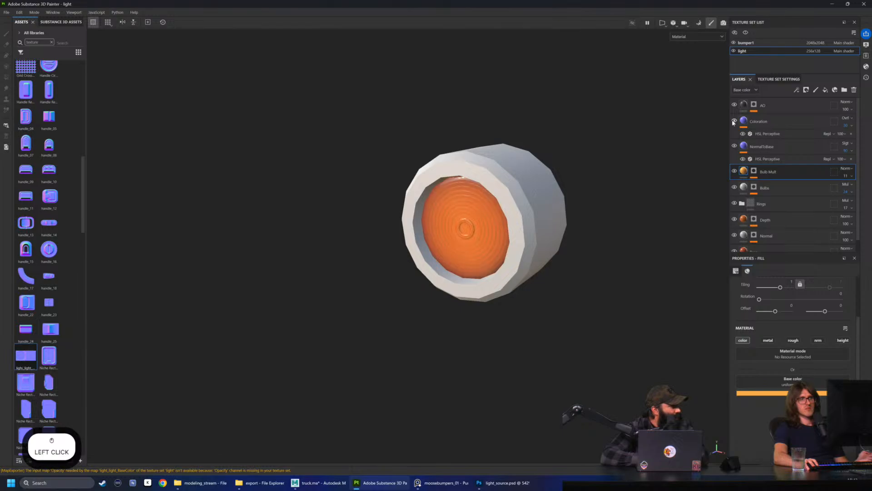
pyautogui.click(734, 121)
pyautogui.click(734, 121)
# Inspect the base color of the Bulb Mult layer, close the color picker, and select the Coloration layer
pyautogui.click(772, 393)
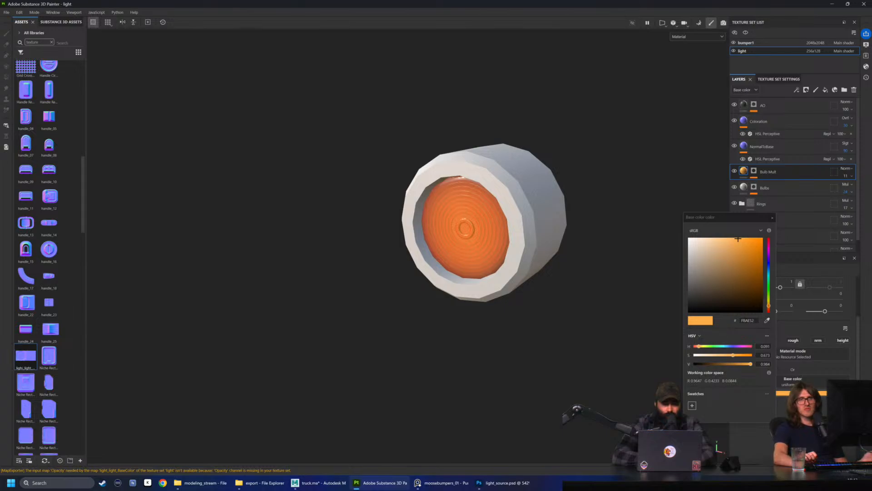
pyautogui.click(773, 218)
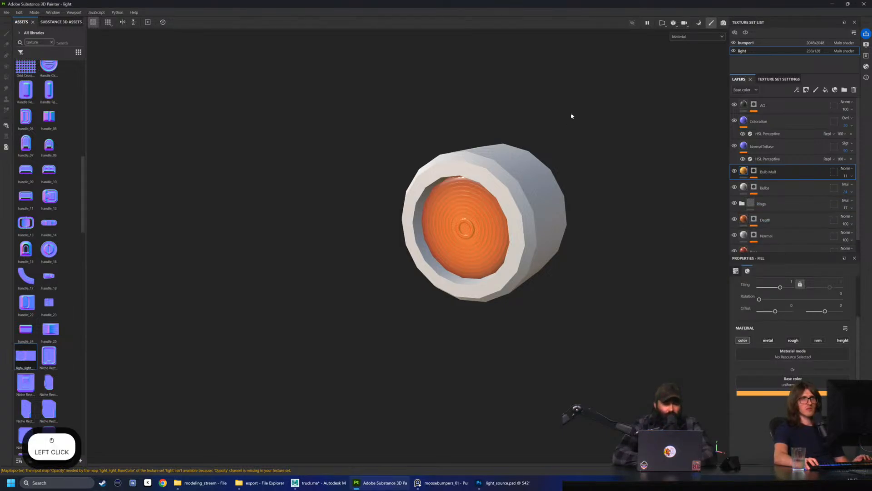
pyautogui.click(784, 132)
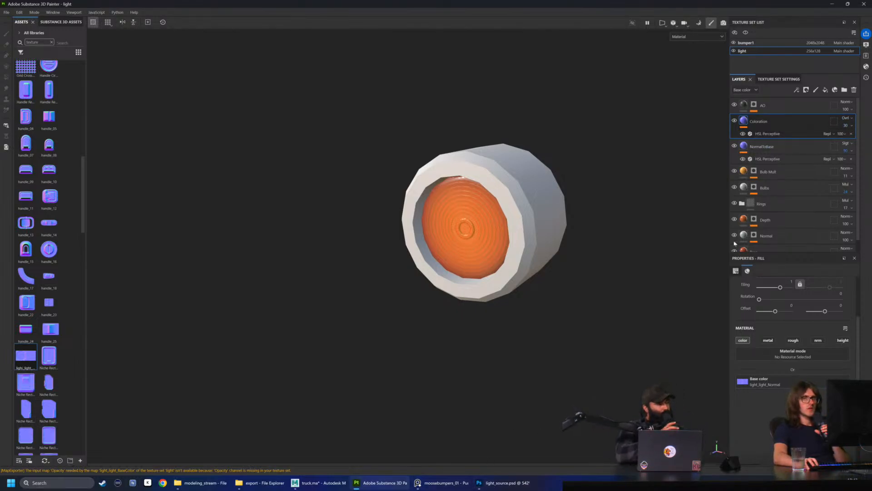
# Switch back to Maya, reload the light material's texture, and set its effect family to eut2.dif.spec
pyautogui.click(320, 482)
pyautogui.scroll(-3, 409, 322)
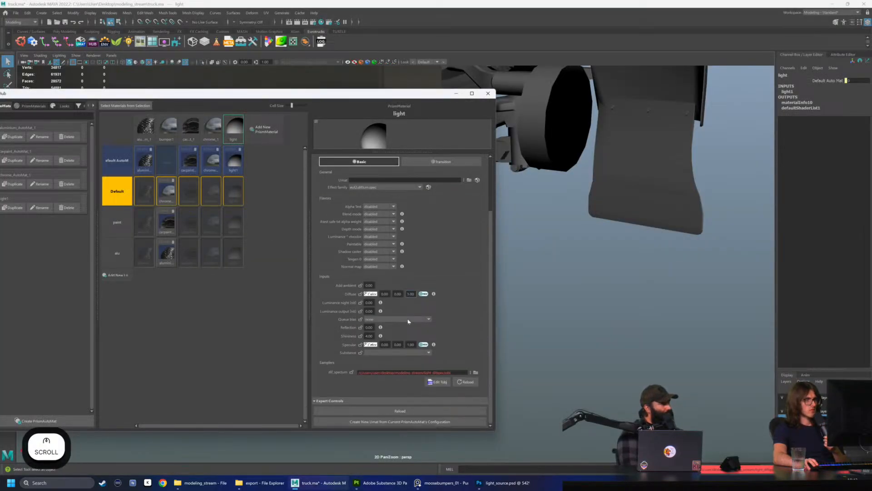
pyautogui.click(472, 385)
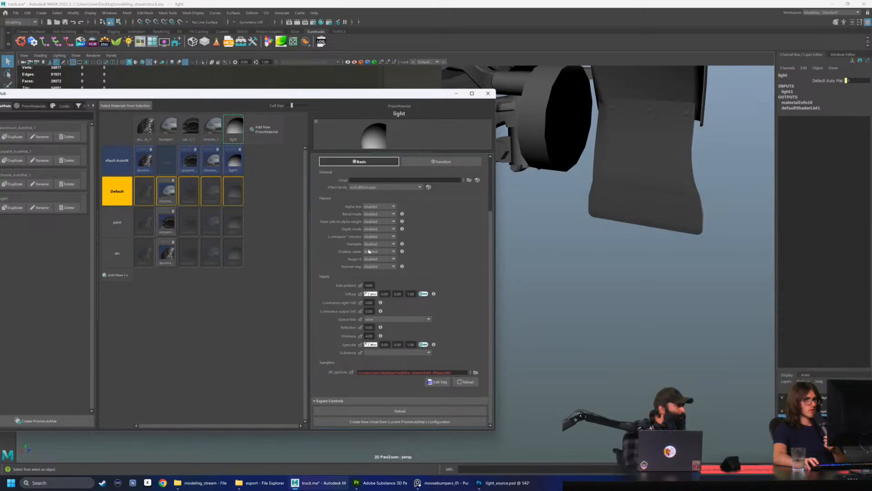
pyautogui.click(374, 188)
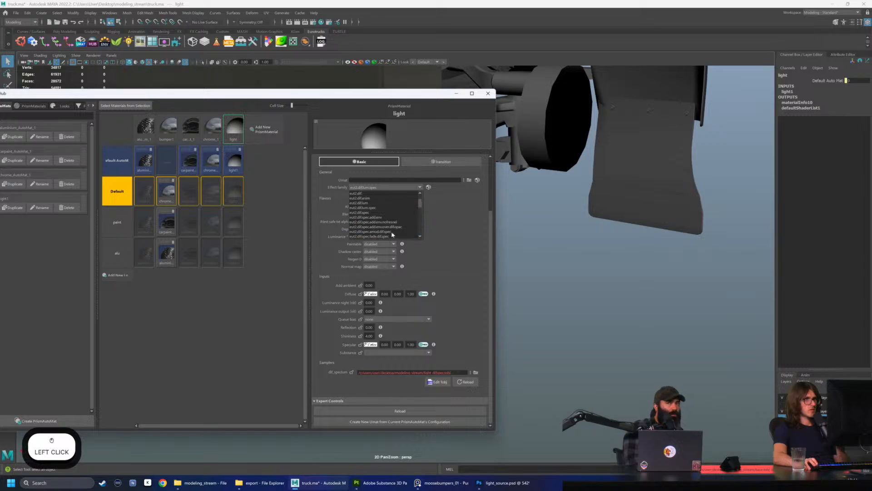
pyautogui.scroll(1, 392, 234)
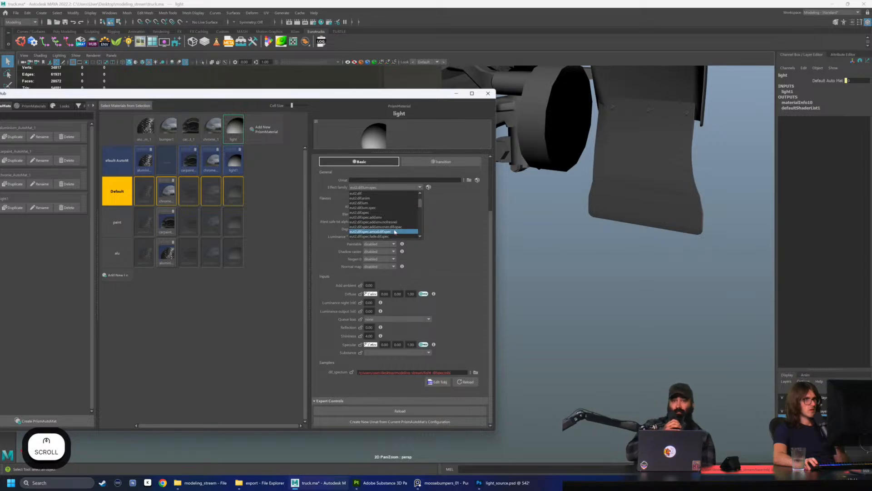
pyautogui.scroll(1, 396, 225)
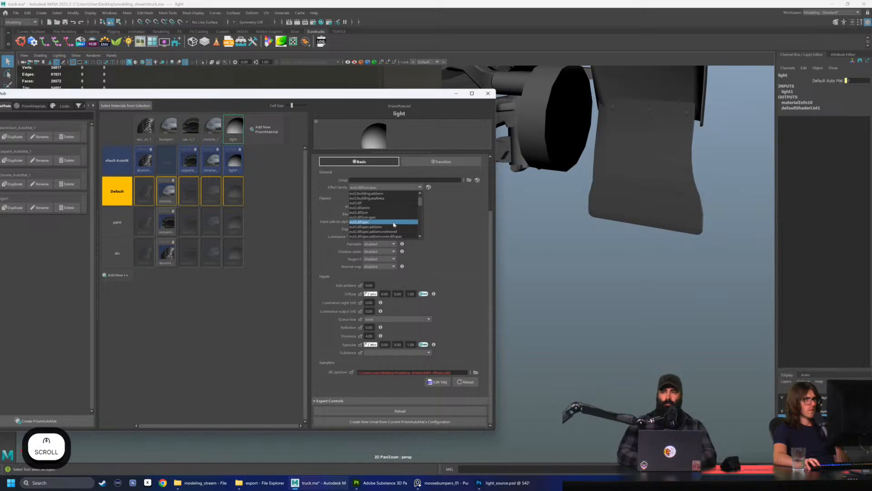
pyautogui.click(393, 222)
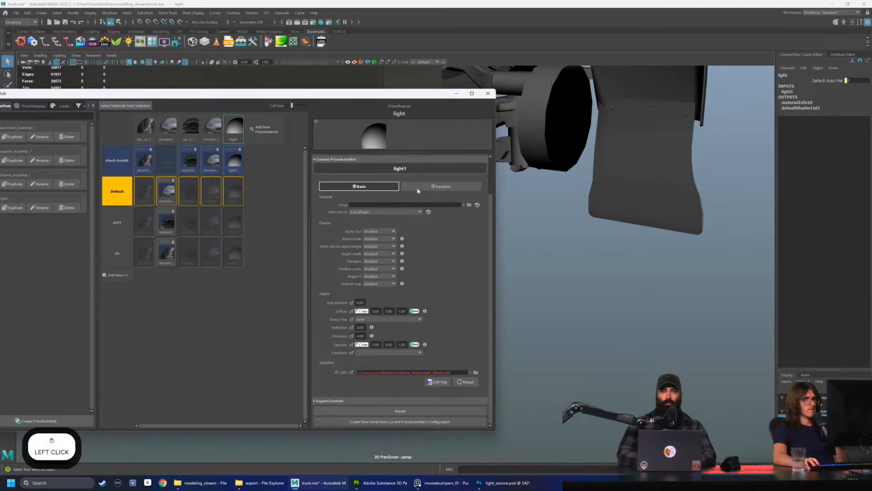
# Move the Material Hub aside to check the marker light and the viewport's look selection, then bring the whole hub back into view
pyautogui.moveTo(402, 94); pyautogui.dragTo(322, 131)
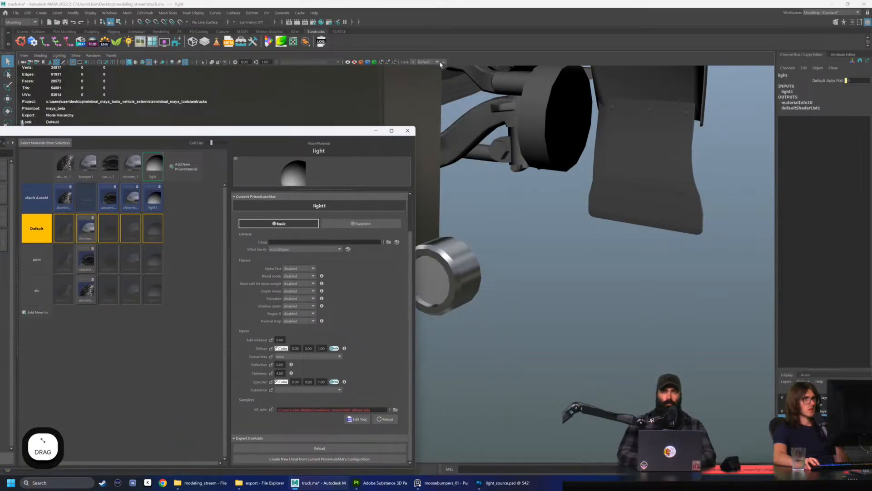
pyautogui.click(440, 64)
pyautogui.click(439, 63)
pyautogui.click(439, 63)
pyautogui.click(436, 65)
pyautogui.click(436, 65)
pyautogui.click(429, 70)
pyautogui.moveTo(314, 131); pyautogui.dragTo(364, 89)
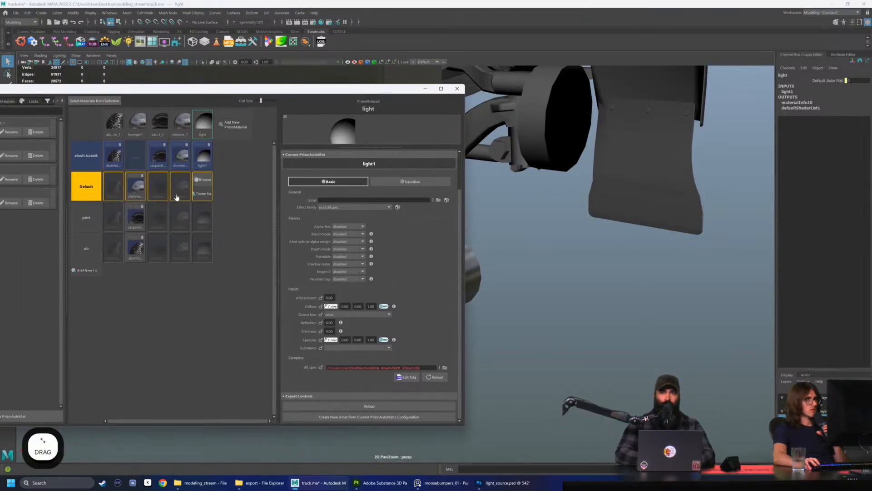
pyautogui.moveTo(91, 89); pyautogui.dragTo(198, 91)
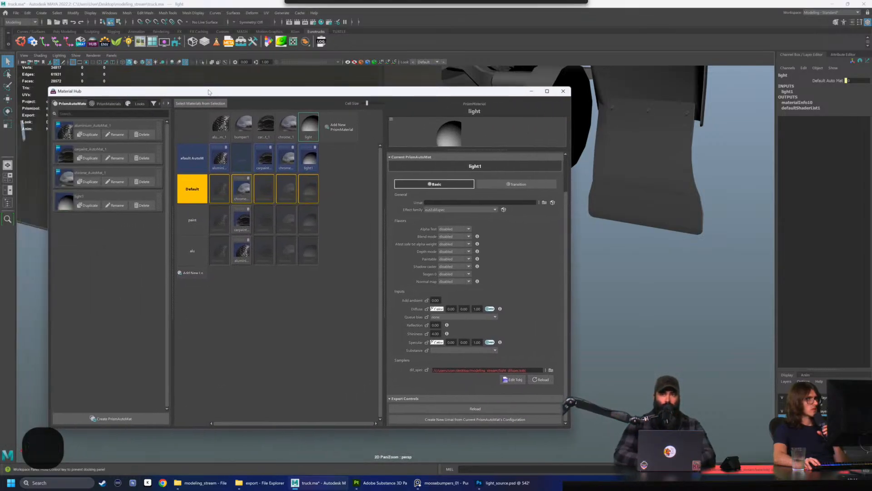
# Compare the sampler and attribute settings of light1 with those of chrome_AutoMat_1
pyautogui.click(82, 206)
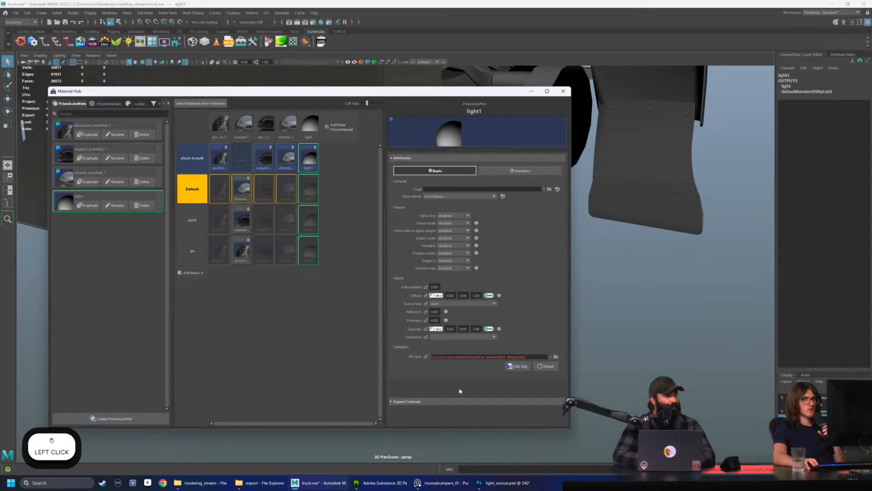
pyautogui.click(446, 187)
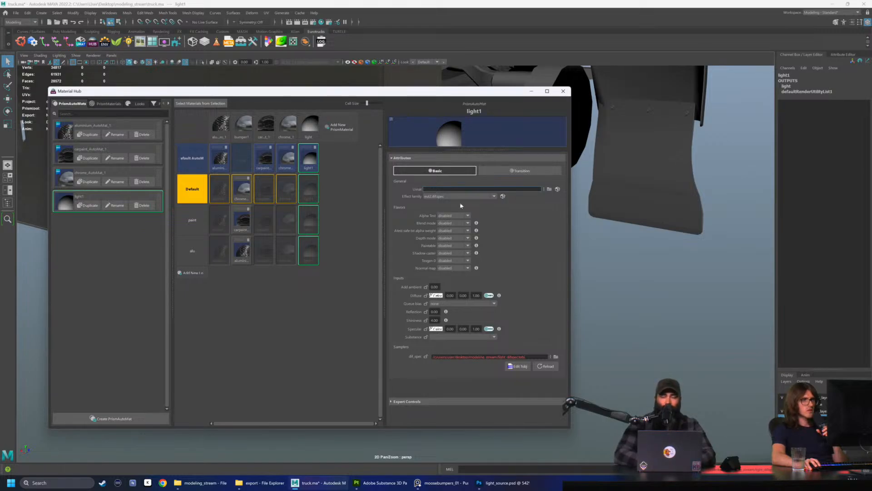
pyautogui.click(88, 174)
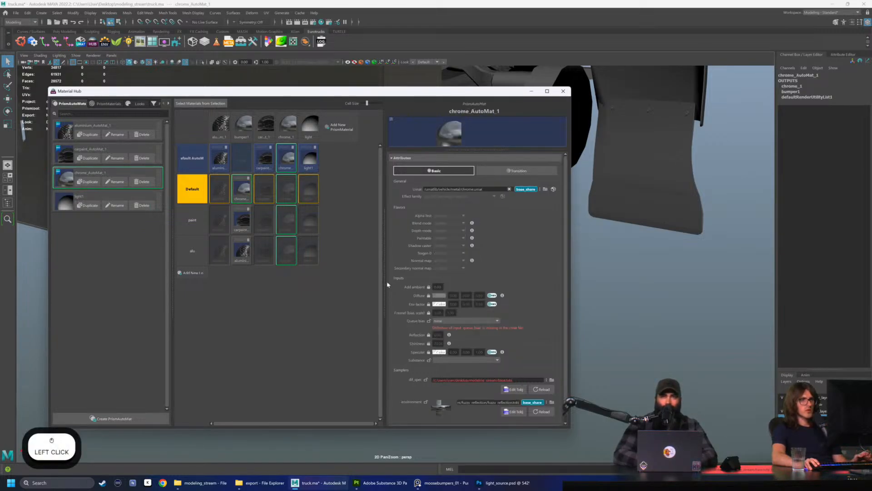
pyautogui.scroll(-1, 422, 375)
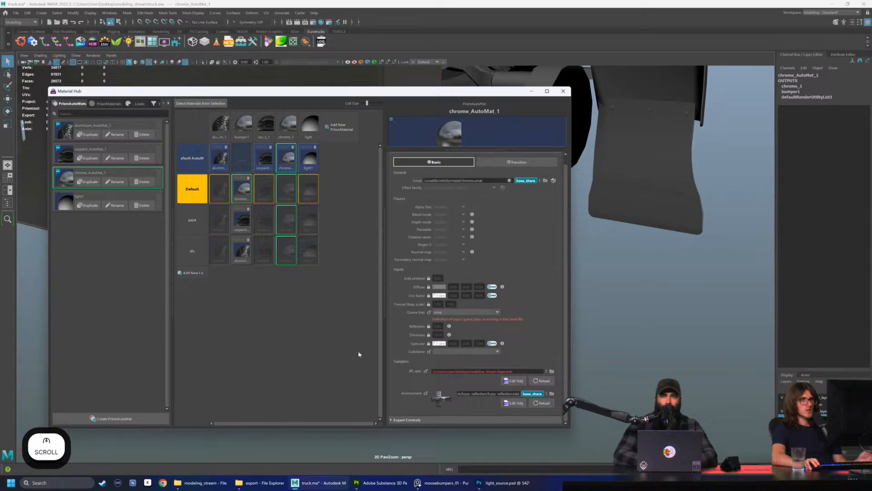
# Minimize the Material Hub, check the TOBJ and TGA files in the modeling_stream folder, and return to Maya's viewport
pyautogui.click(532, 92)
pyautogui.click(203, 483)
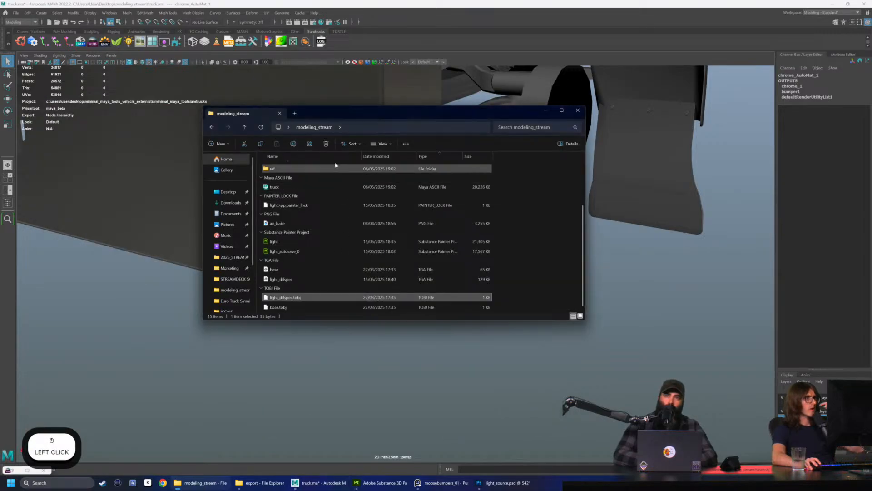
pyautogui.click(547, 111)
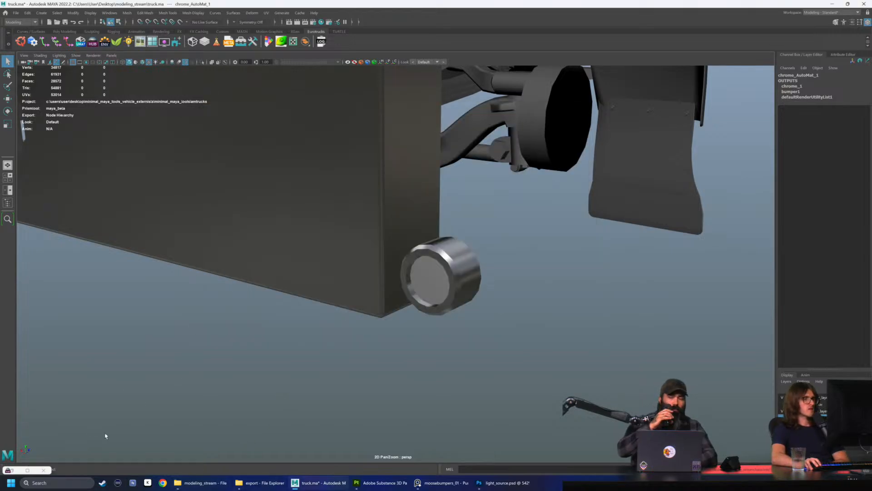
pyautogui.click(202, 483)
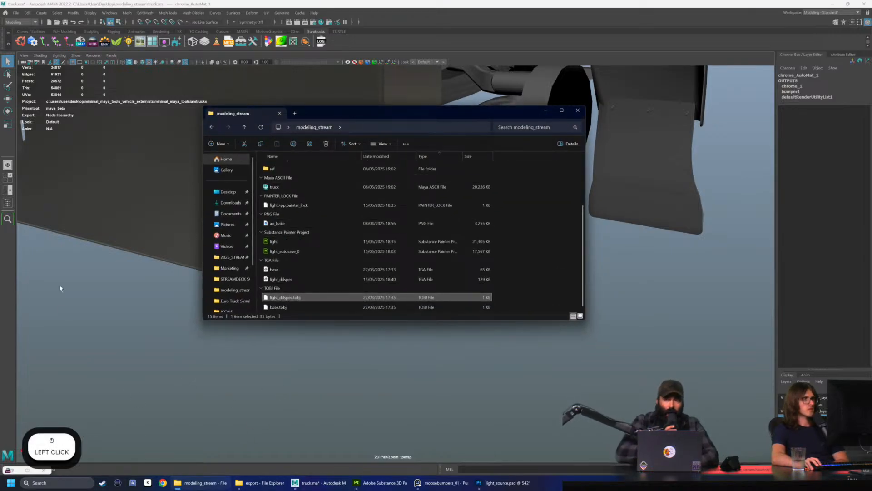
pyautogui.click(64, 263)
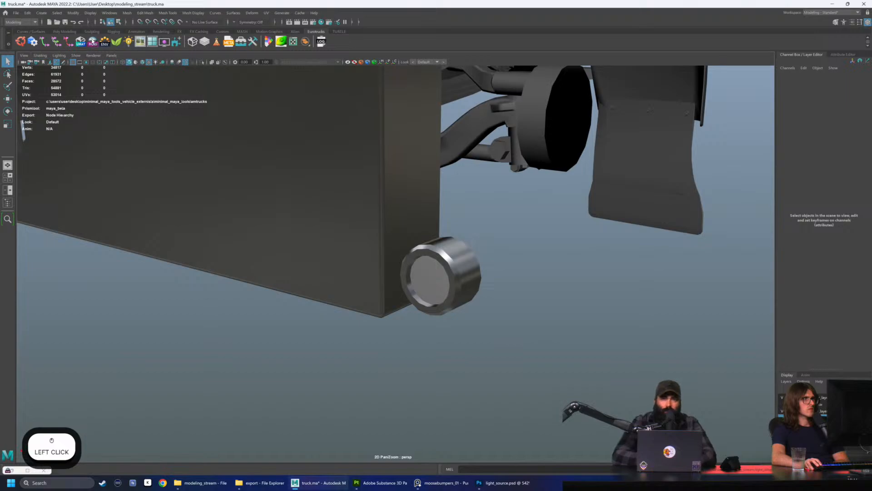
# Reopen the Material Hub and review light1's effect family and texture sampler settings
pyautogui.click(93, 41)
pyautogui.click(65, 199)
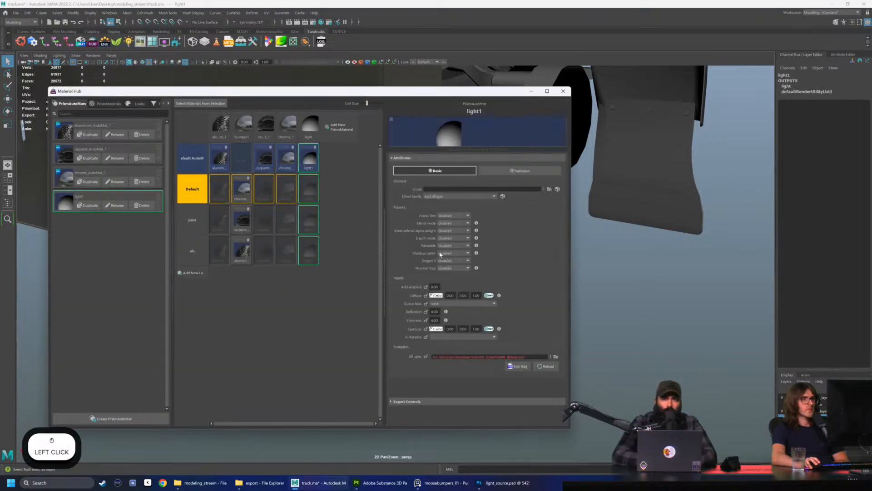
pyautogui.scroll(-1, 508, 238)
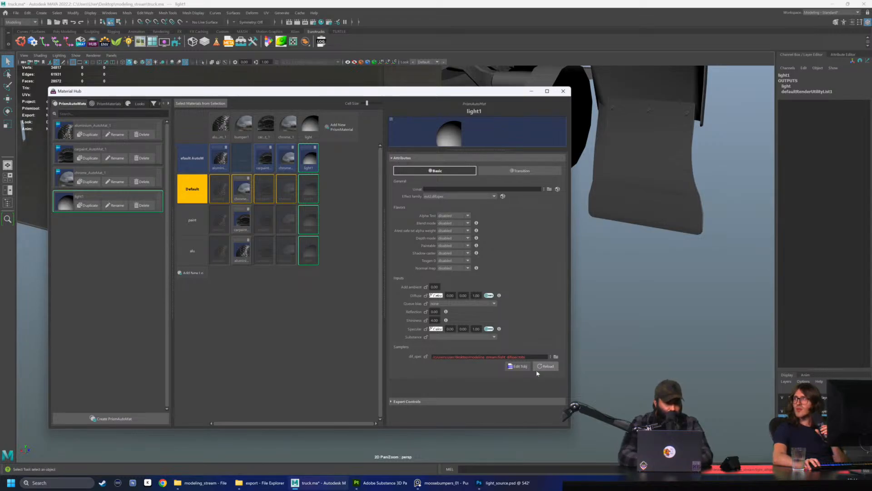
pyautogui.click(59, 198)
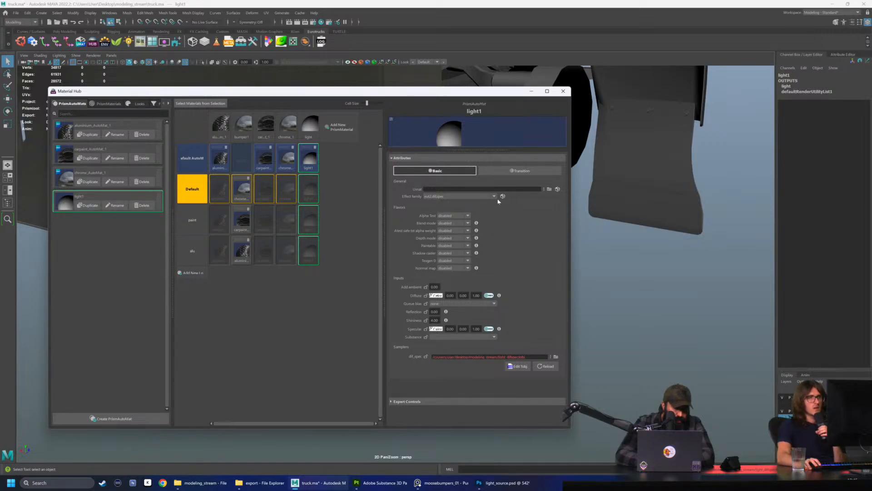
# Browse the Umat choices for light1 and leave the selection without picking one
pyautogui.click(535, 189)
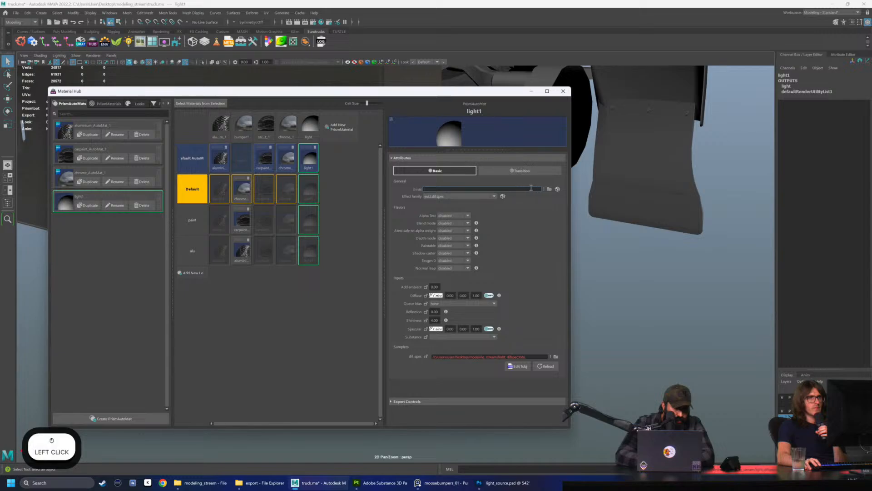
pyautogui.click(558, 189)
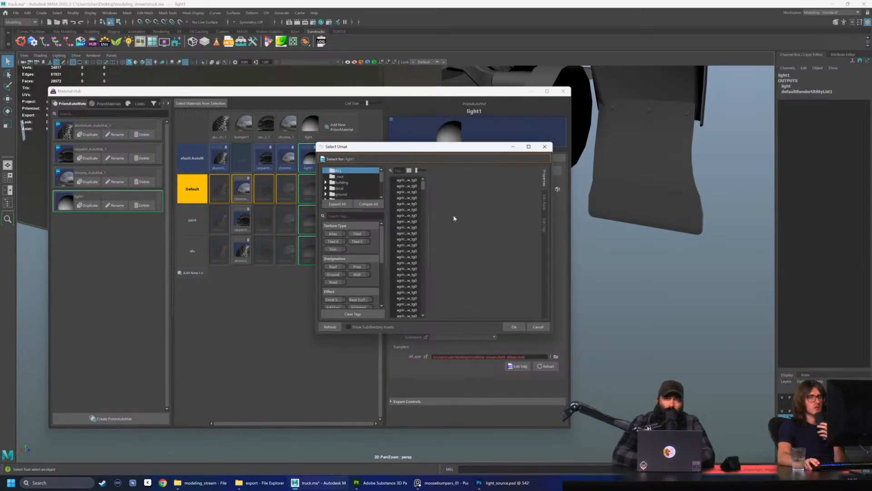
pyautogui.click(538, 327)
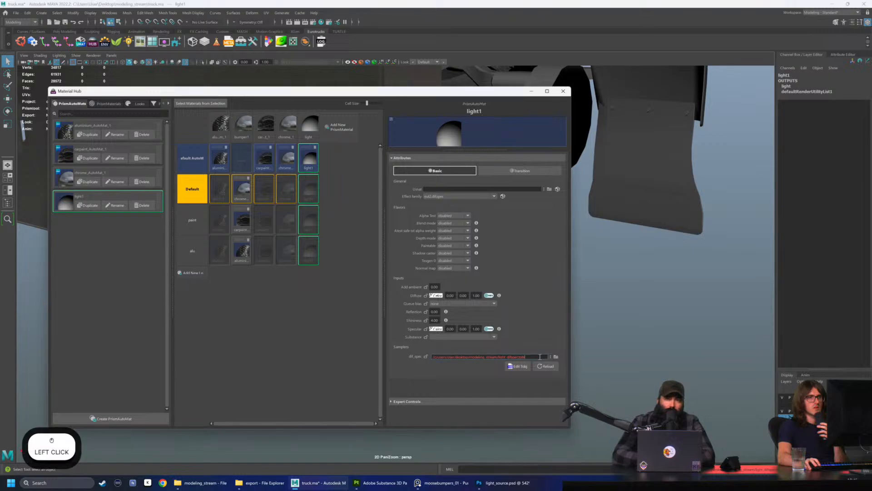
# Inspect the TOBJ settings of light1's dif_spec texture without saving and close the Material Hub
pyautogui.click(522, 368)
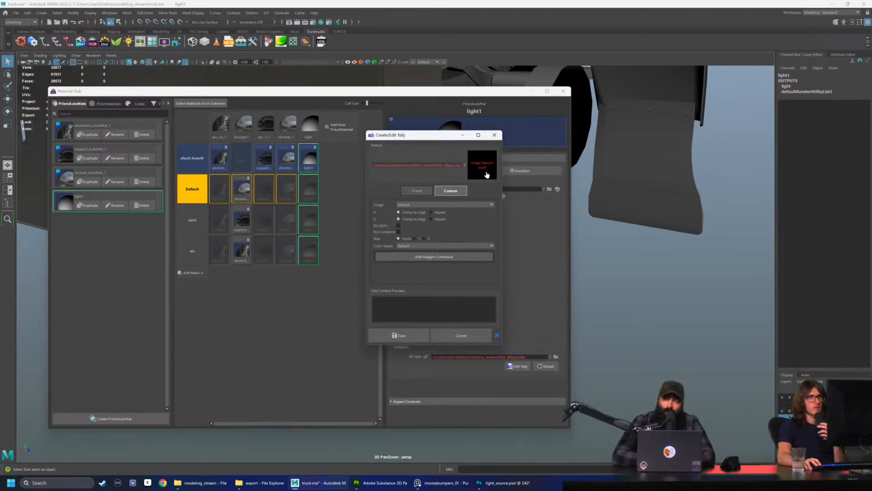
pyautogui.click(494, 135)
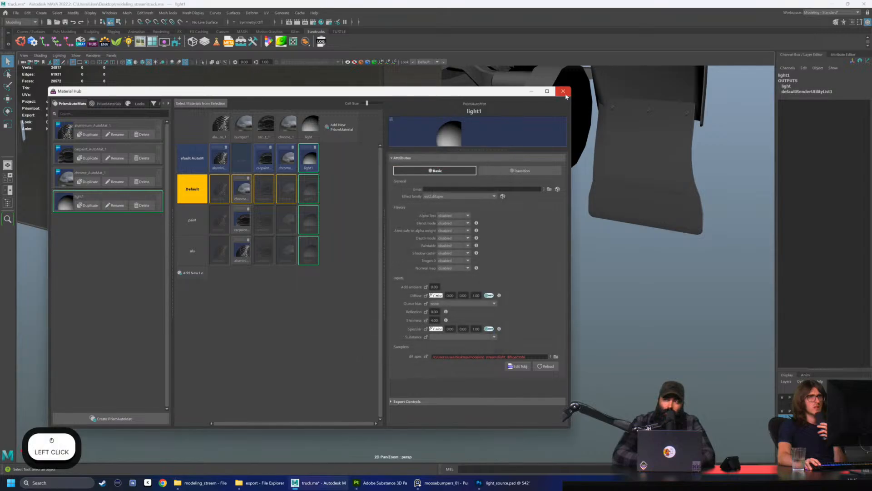
pyautogui.click(563, 91)
# Open the Tobj Configurator from SCS Tools
pyautogui.click(163, 43)
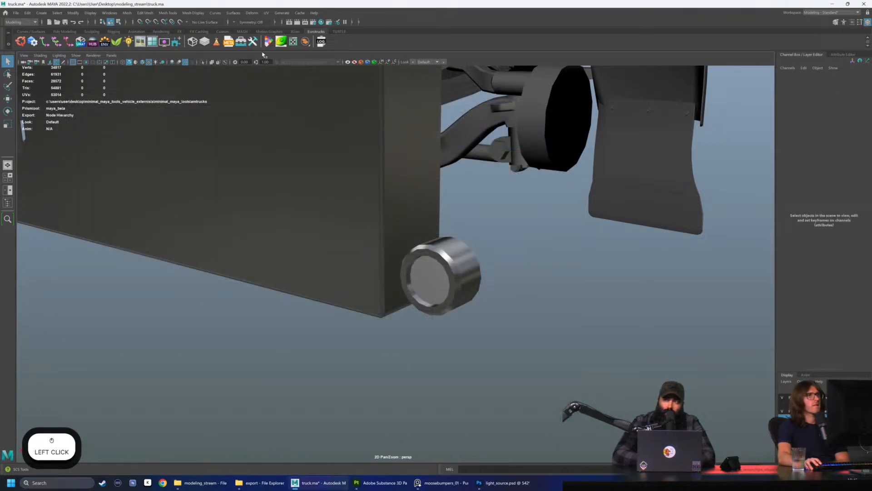
pyautogui.scroll(-10, 100, 241)
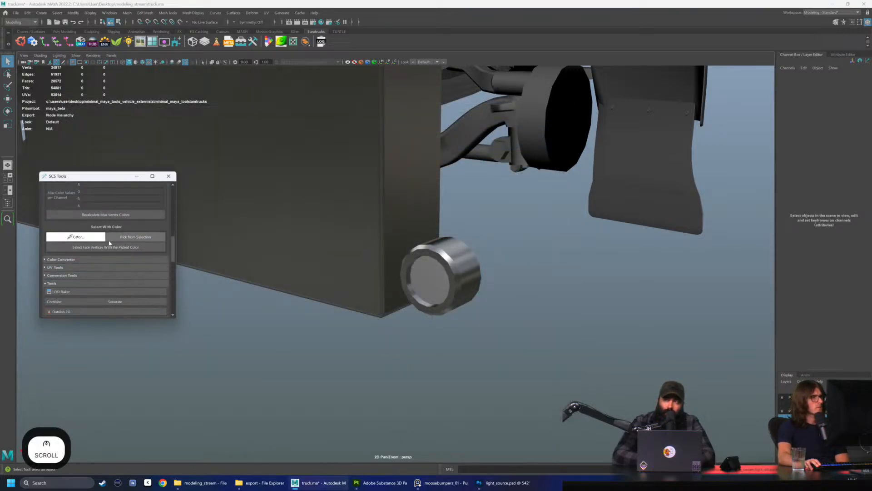
pyautogui.scroll(-1, 109, 244)
pyautogui.click(70, 275)
# Compare the Tobj Configurator's texture list under the Without Tobj and No Filtering options, ending on No Filtering
pyautogui.click(409, 159)
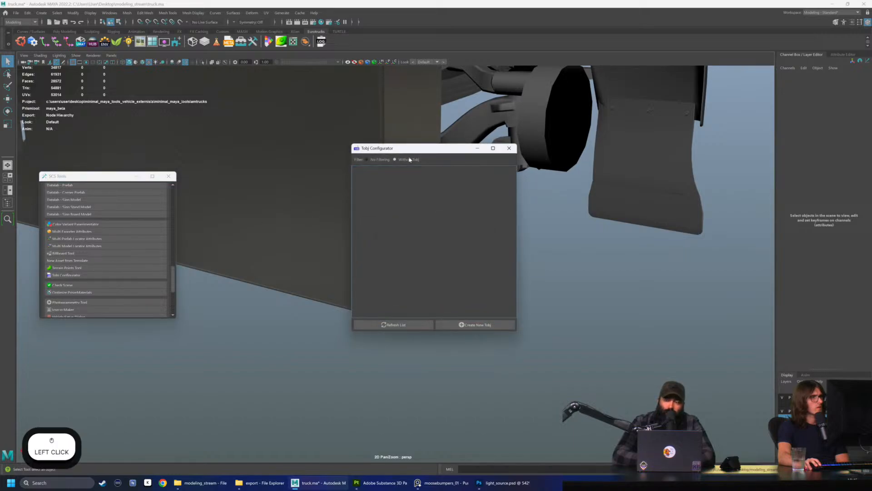
pyautogui.click(380, 160)
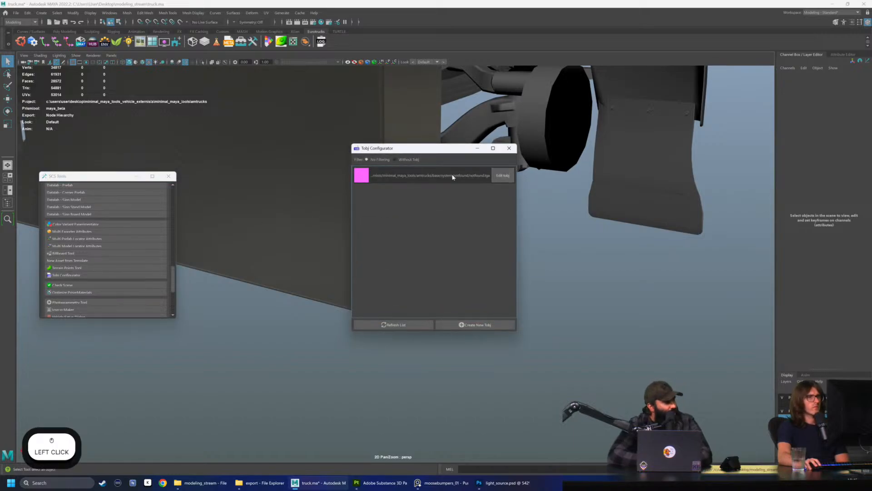
pyautogui.click(404, 160)
pyautogui.click(380, 162)
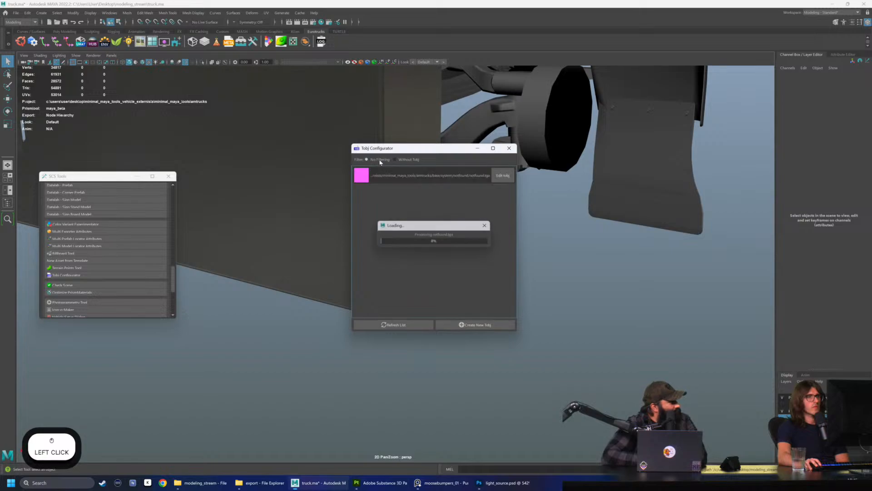
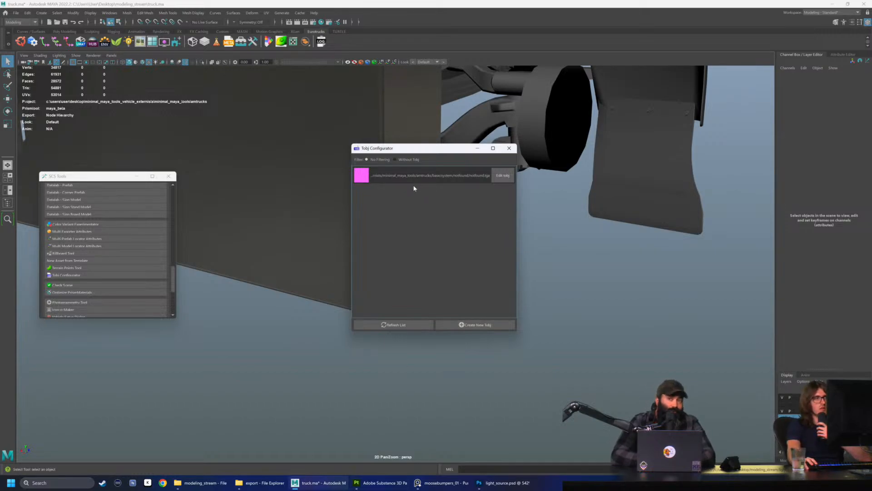
# Close the Tobj Configurator and move the SCS Tools window to a clearer spot over the viewport
pyautogui.click(413, 159)
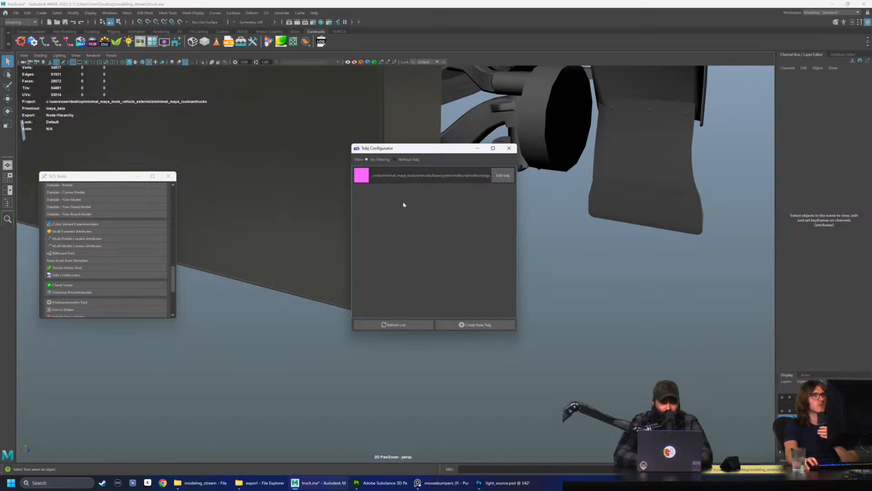
pyautogui.click(508, 152)
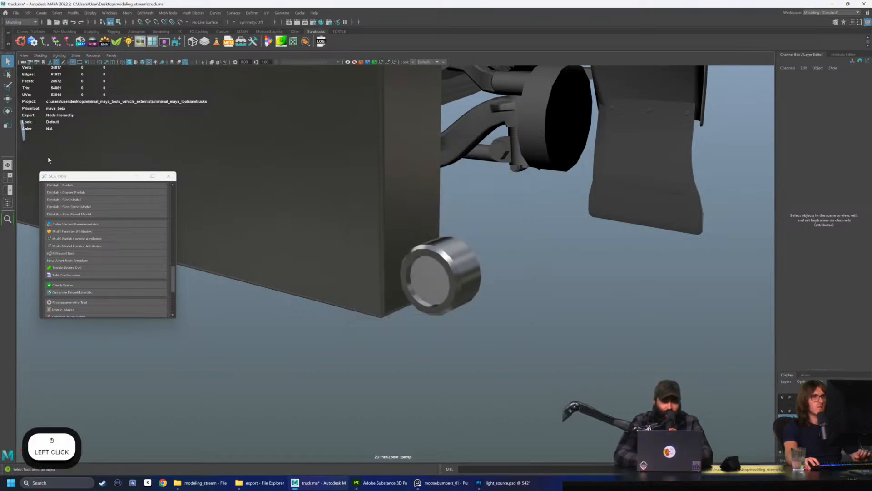
pyautogui.moveTo(82, 180); pyautogui.dragTo(120, 133)
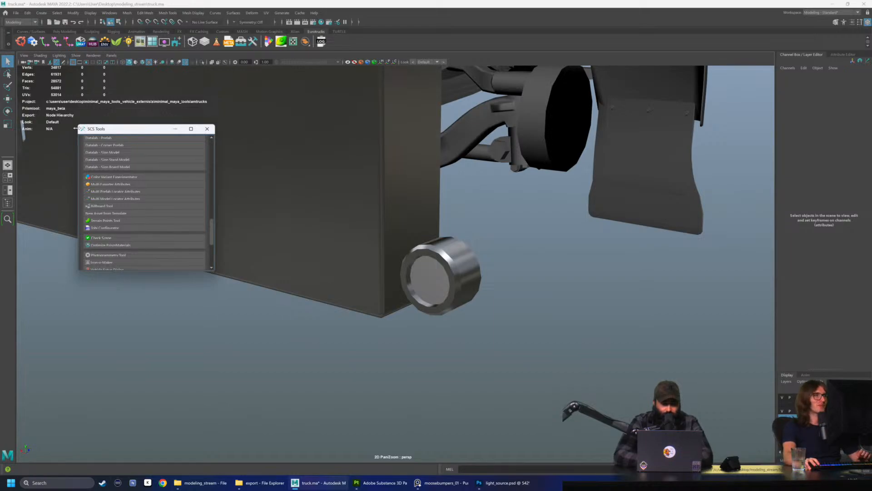
pyautogui.moveTo(99, 132); pyautogui.dragTo(109, 117)
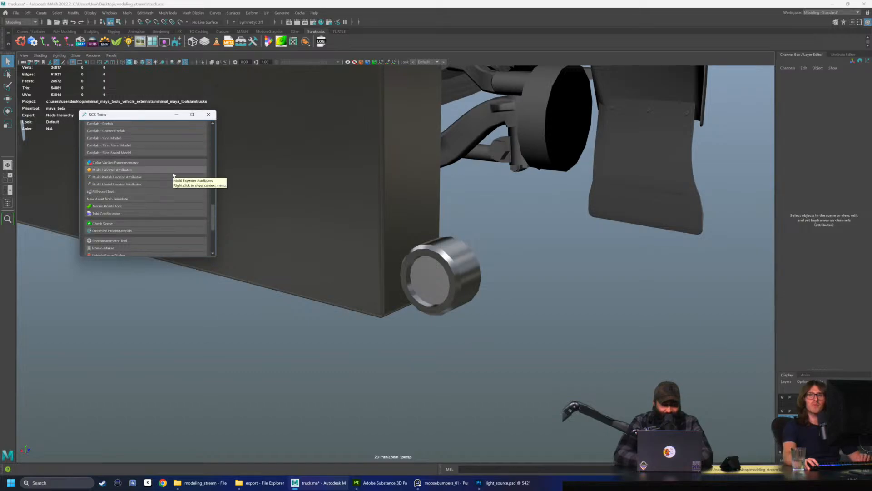
pyautogui.moveTo(126, 118); pyautogui.dragTo(128, 119)
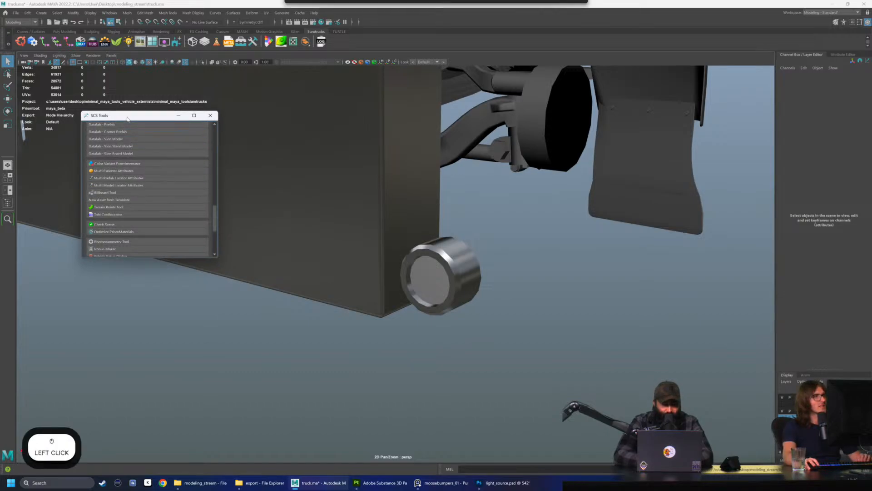
# Open the Material Hub and display the attributes of the light1 material
pyautogui.click(48, 68)
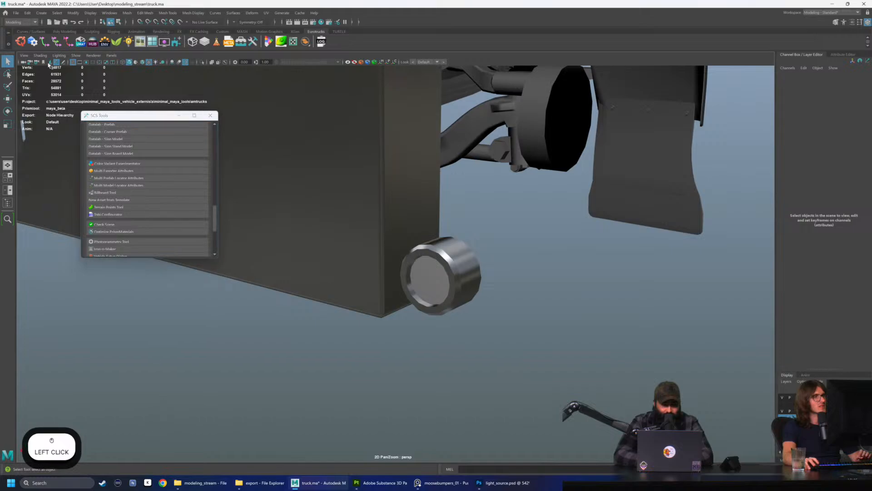
pyautogui.click(90, 45)
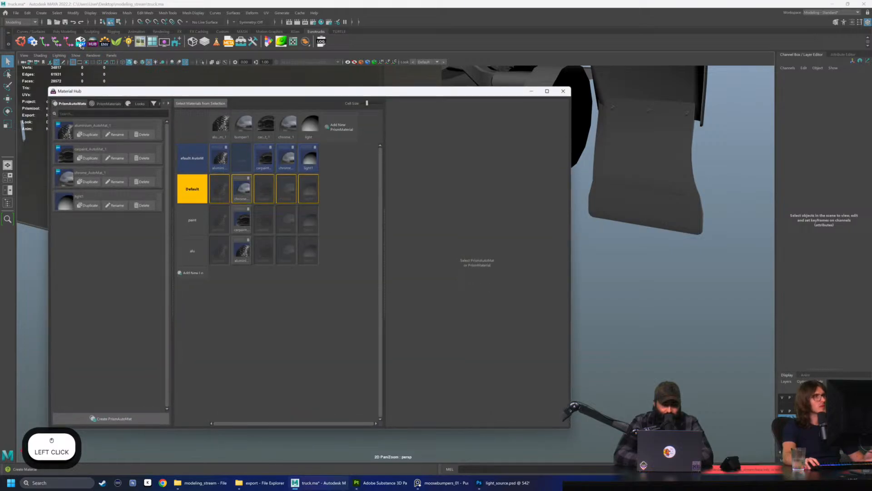
pyautogui.click(90, 209)
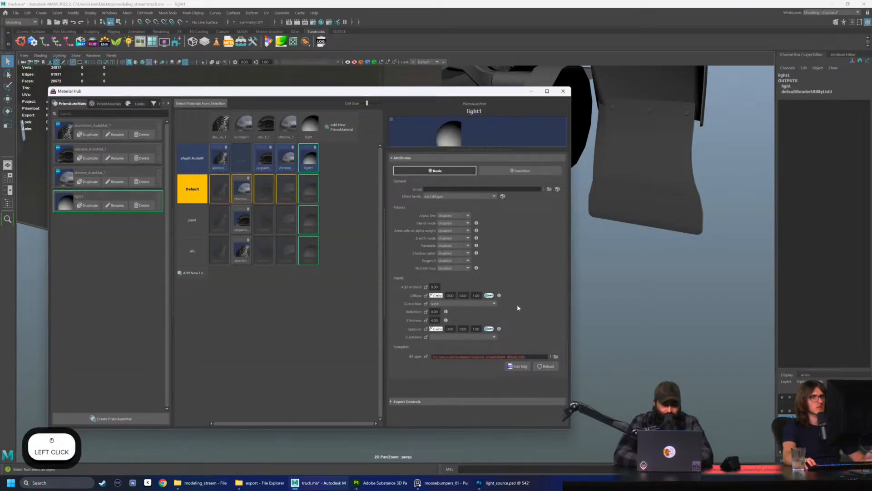
pyautogui.scroll(-2, 545, 375)
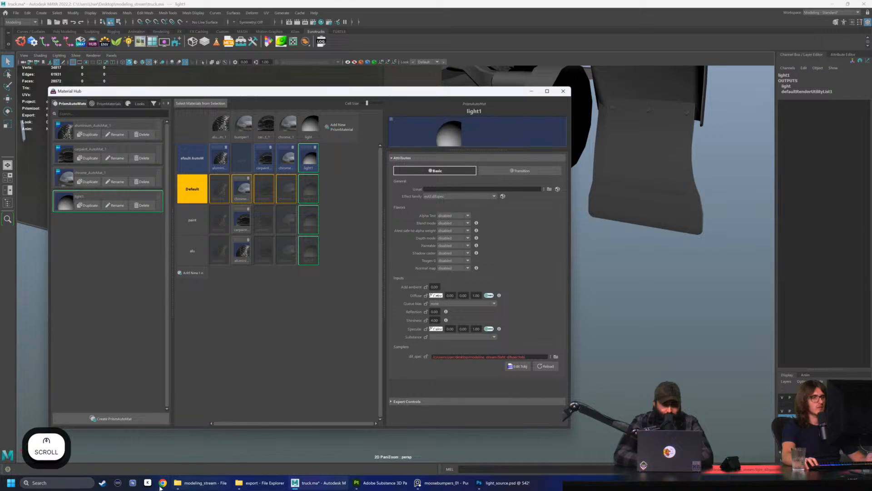
# Open light_difspec.tobj from the modeling_stream folder in Notepad, just this once
pyautogui.click(200, 482)
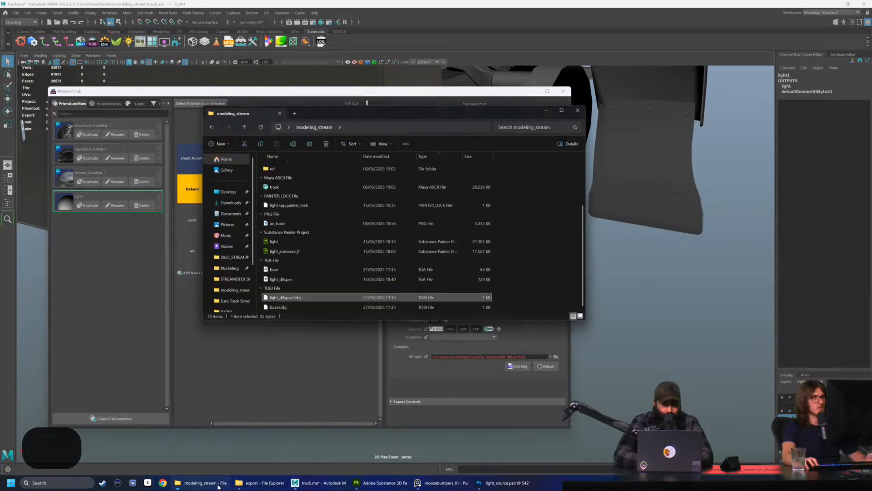
pyautogui.rightClick(304, 298)
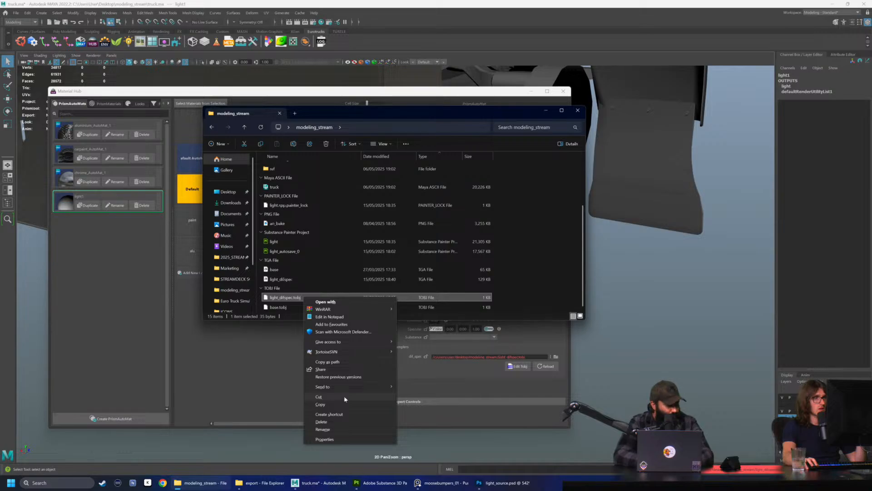
pyautogui.click(347, 303)
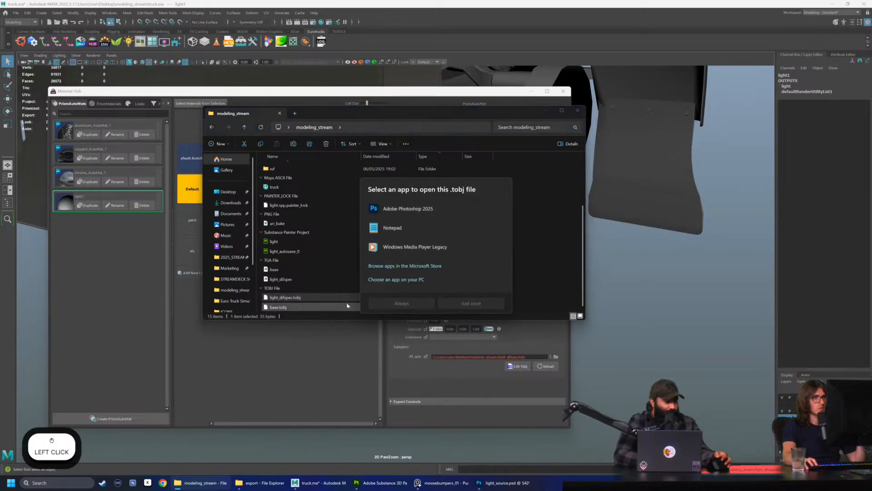
pyautogui.click(394, 227)
pyautogui.click(462, 303)
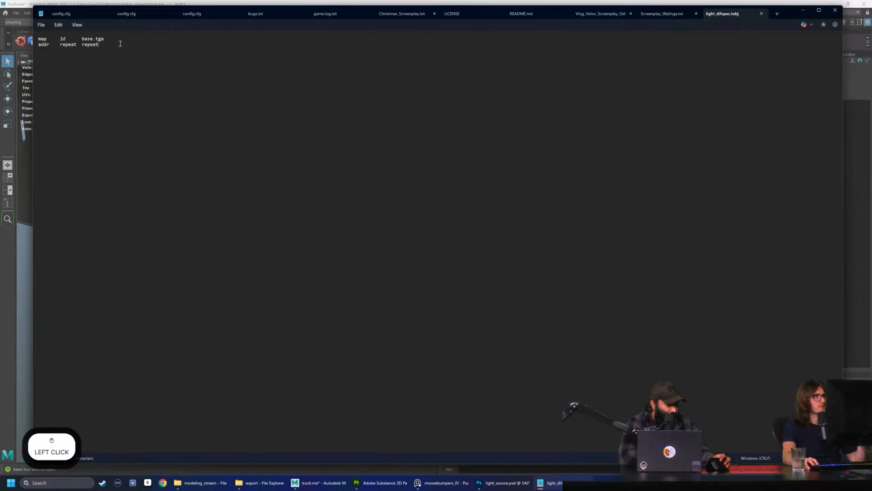
# Check which texture map light_difspec.tobj references, close it unchanged, and return to light1 in the Material Hub
pyautogui.moveTo(120, 47); pyautogui.dragTo(38, 38)
pyautogui.click(513, 113)
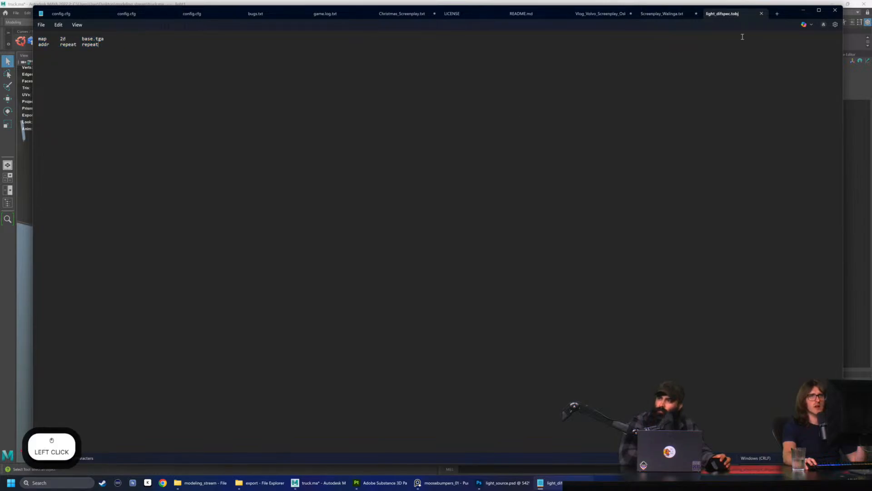
pyautogui.click(761, 14)
pyautogui.click(835, 10)
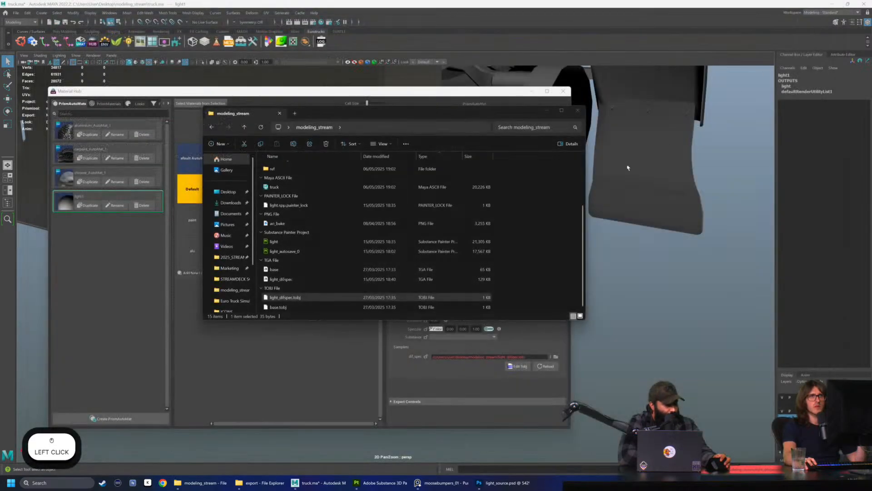
pyautogui.click(544, 248)
pyautogui.scroll(3, 377, 301)
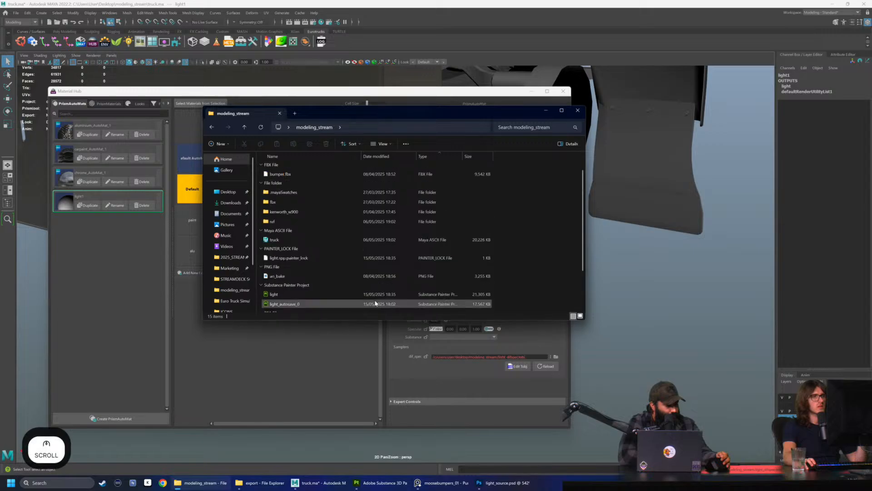
pyautogui.click(313, 326)
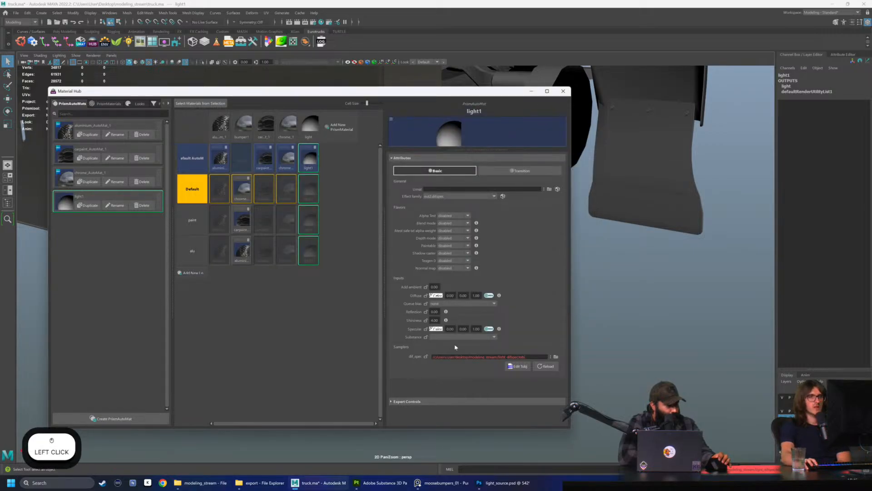
# Reassign light_difspec.tobj from the Desktop's modeling_stream folder to light1's dif_spec sample and reload the texture
pyautogui.click(558, 357)
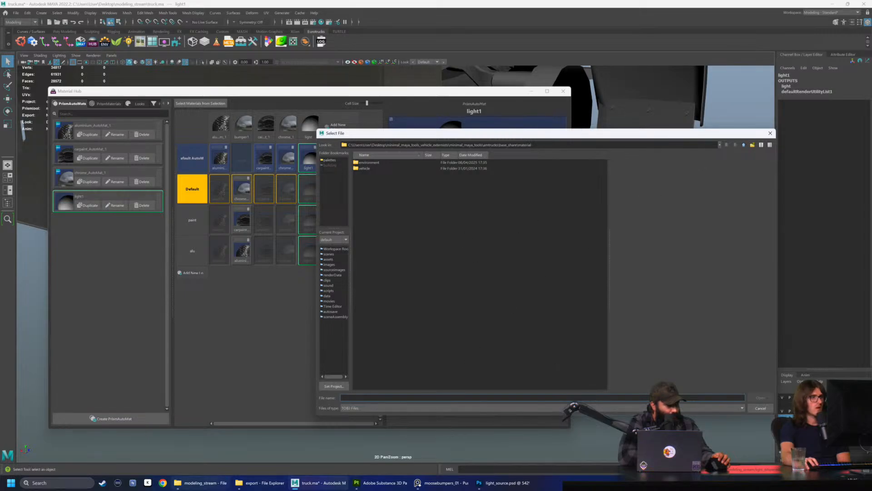
pyautogui.click(202, 482)
pyautogui.click(360, 130)
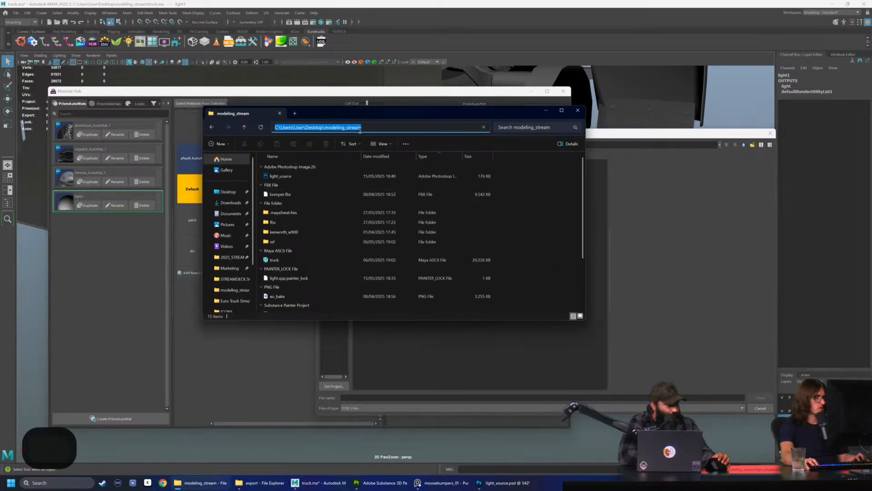
pyautogui.hotkey('ctrl', 'c')
pyautogui.click(546, 111)
pyautogui.click(547, 142)
pyautogui.hotkey('ctrl', 'v')
pyautogui.press('Return')
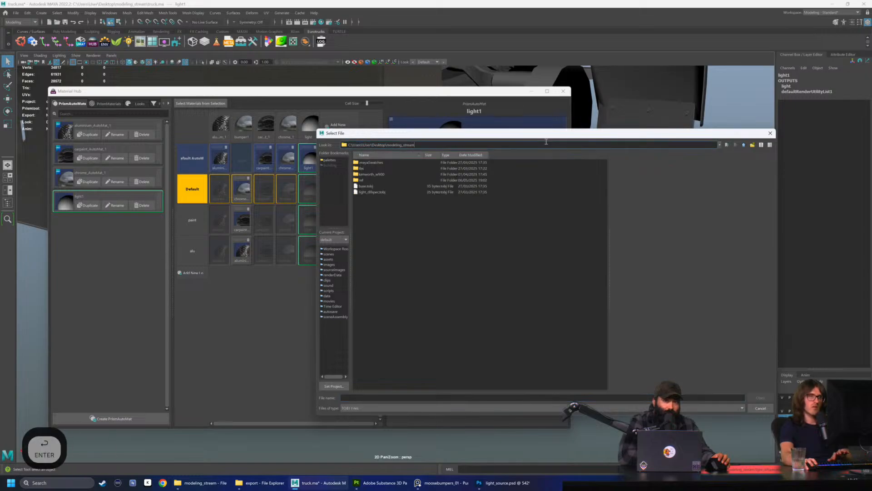
pyautogui.click(369, 192)
pyautogui.click(758, 398)
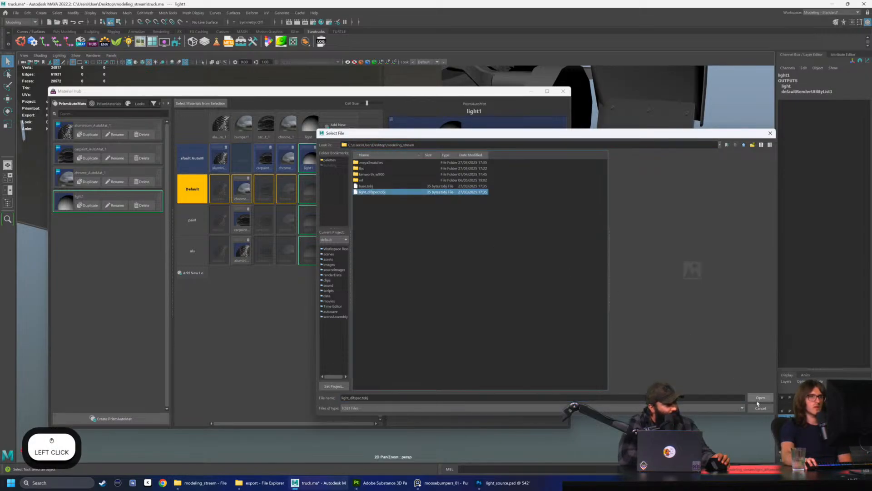
pyautogui.click(545, 366)
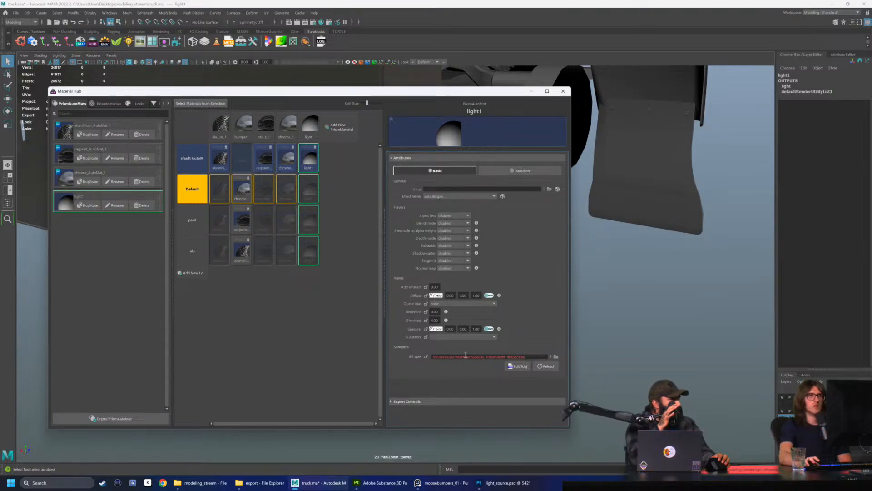
# Open Maya's Script Editor, enlarge it, and examine the latest warning and error about light_difspec.tobj
pyautogui.moveTo(484, 94); pyautogui.dragTo(446, 74)
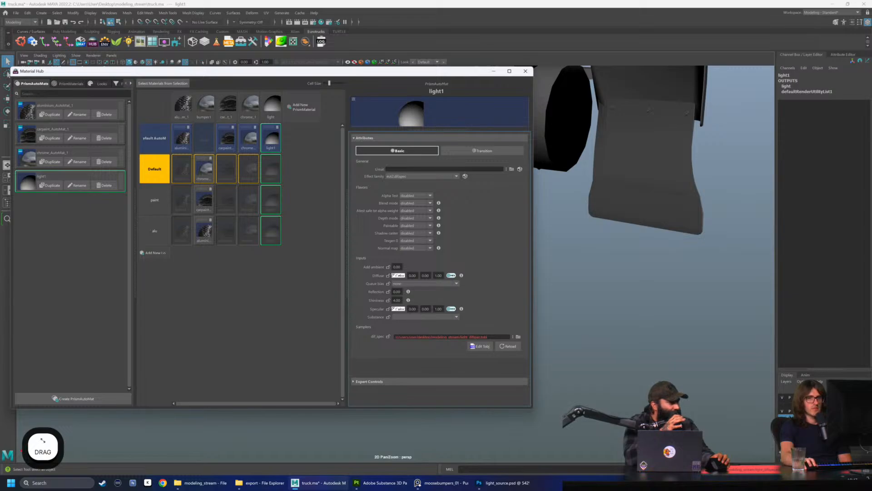
pyautogui.click(867, 468)
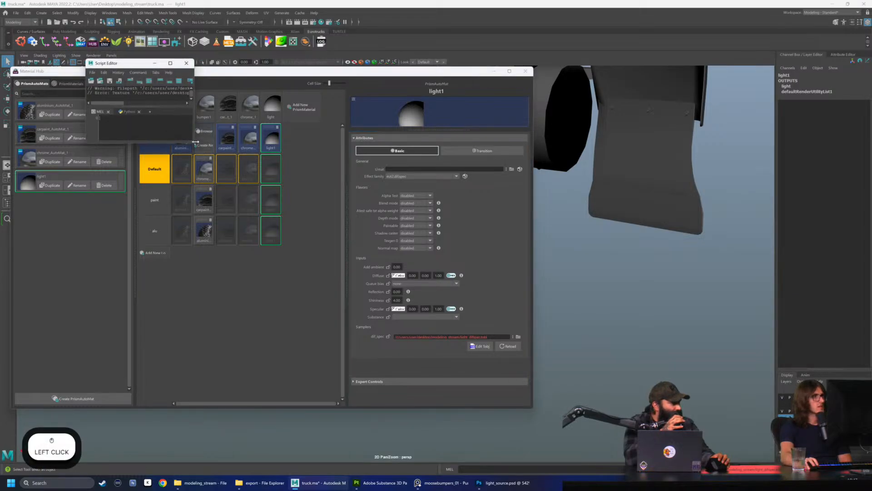
pyautogui.moveTo(194, 142); pyautogui.dragTo(616, 398)
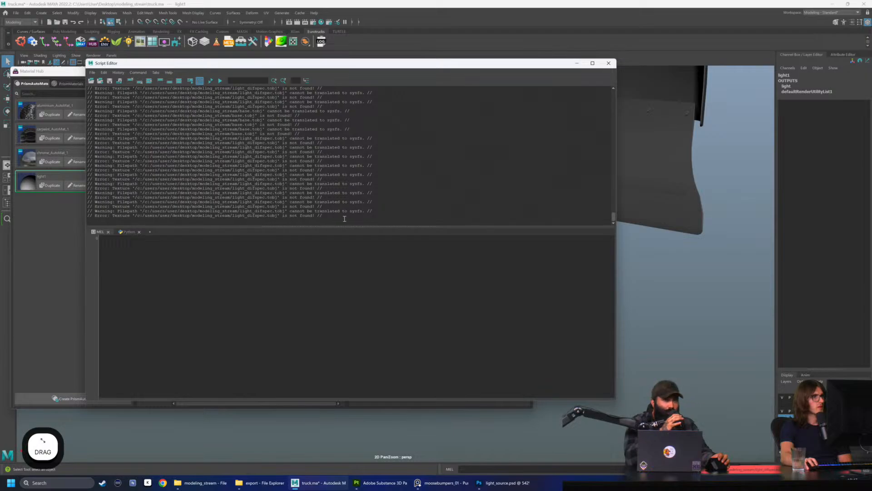
pyautogui.moveTo(332, 214); pyautogui.dragTo(122, 211)
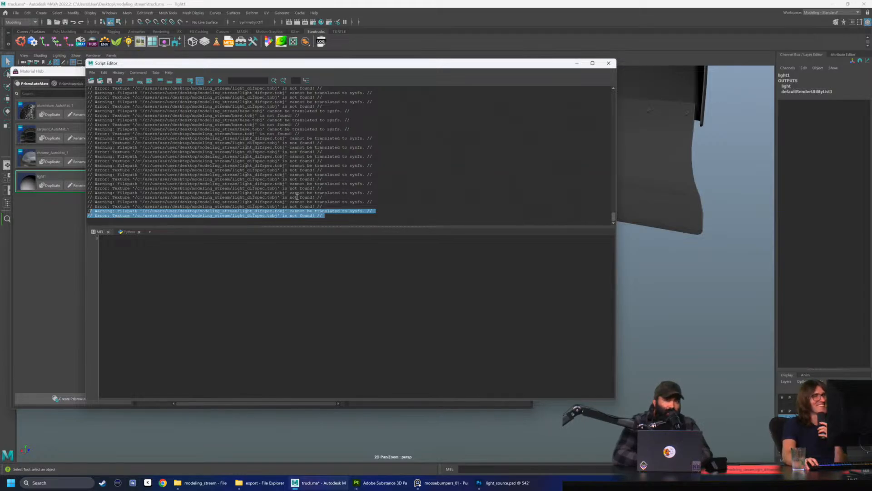
pyautogui.moveTo(360, 64); pyautogui.dragTo(354, 68)
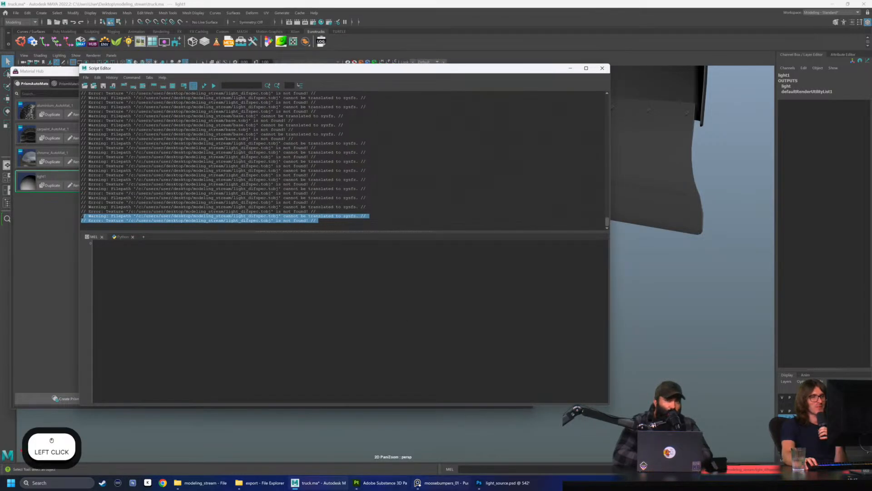
pyautogui.click(459, 216)
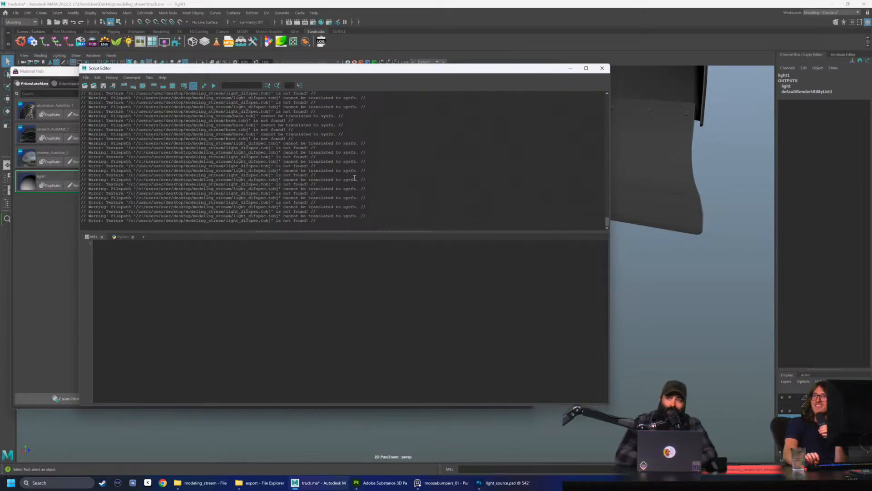
# Switch to light_source.psd in Photoshop and look over its Red and Orange layers
pyautogui.click(503, 483)
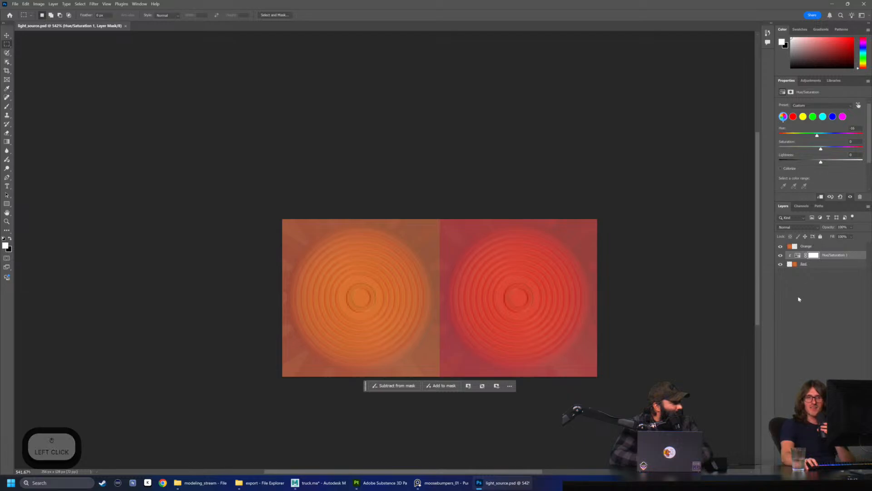
pyautogui.click(813, 265)
pyautogui.click(820, 246)
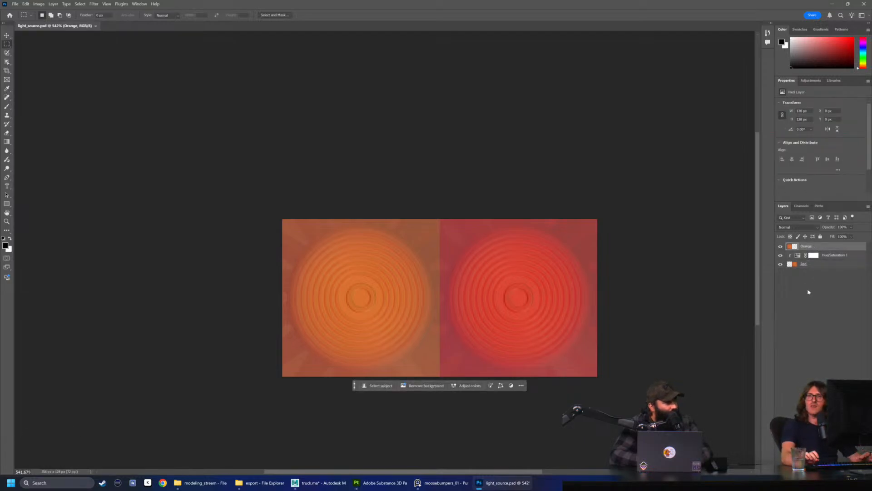
pyautogui.click(813, 264)
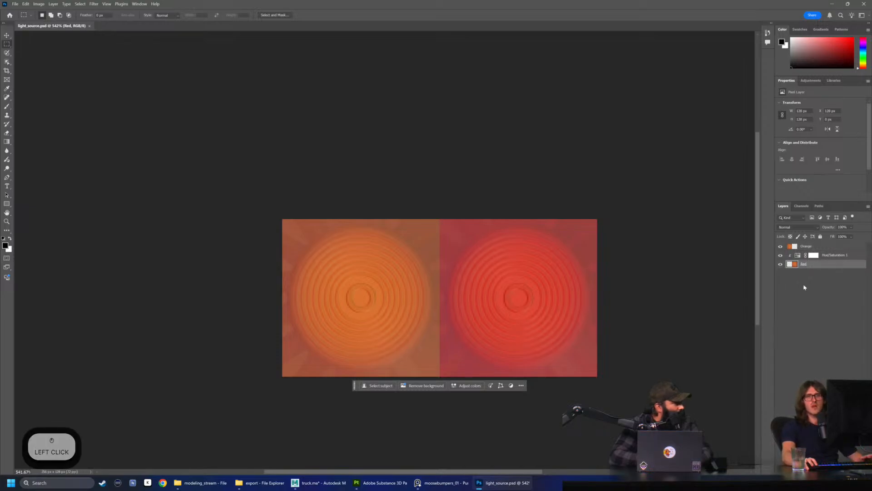
# Create a layer group above the Orange layer and name it Lamp Mask
pyautogui.click(801, 342)
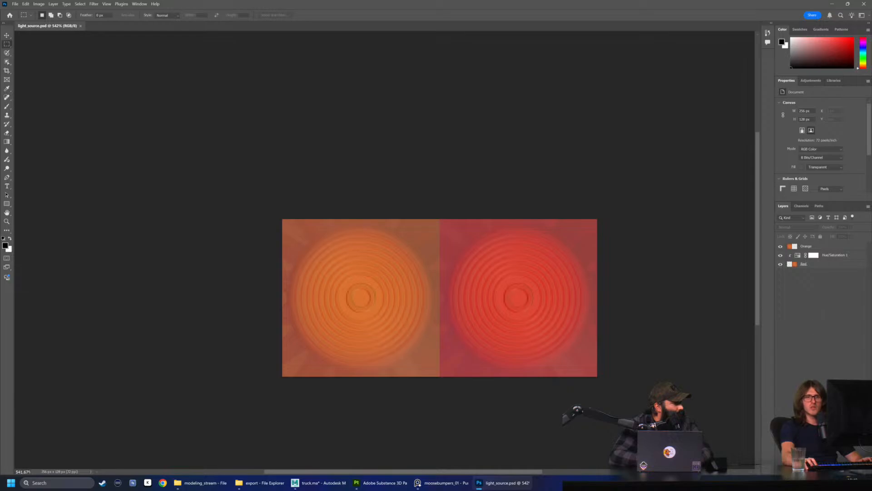
pyautogui.click(833, 472)
pyautogui.doubleClick(810, 247)
pyautogui.write('Lamp Mask')
pyautogui.press('Return')
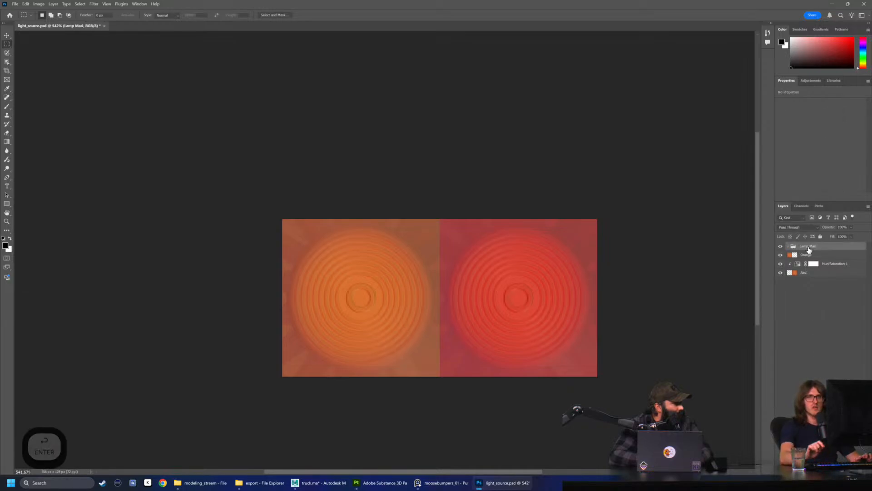
# Duplicate the Orange layer into the Lamp Mask group and hide the original Orange layer
pyautogui.click(813, 255)
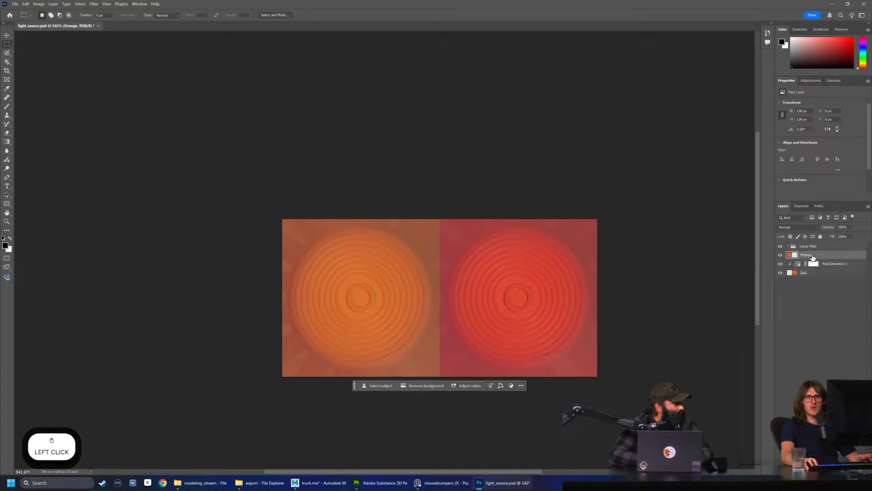
pyautogui.keyDown('alt'); pyautogui.moveTo(814, 256); pyautogui.dragTo(813, 247); pyautogui.keyUp('alt')
pyautogui.click(781, 264)
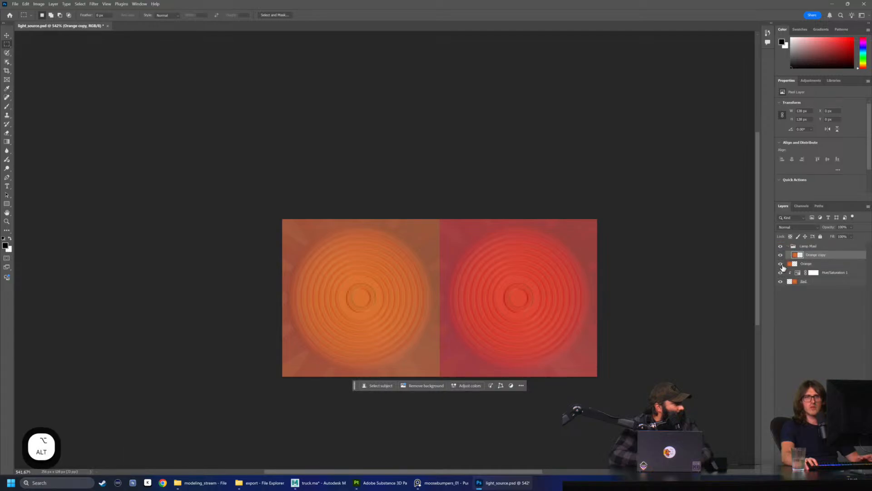
# Hide the Red layer and fully desaturate the Orange copy layer with a Hue/Saturation adjustment clipped to it
pyautogui.click(782, 281)
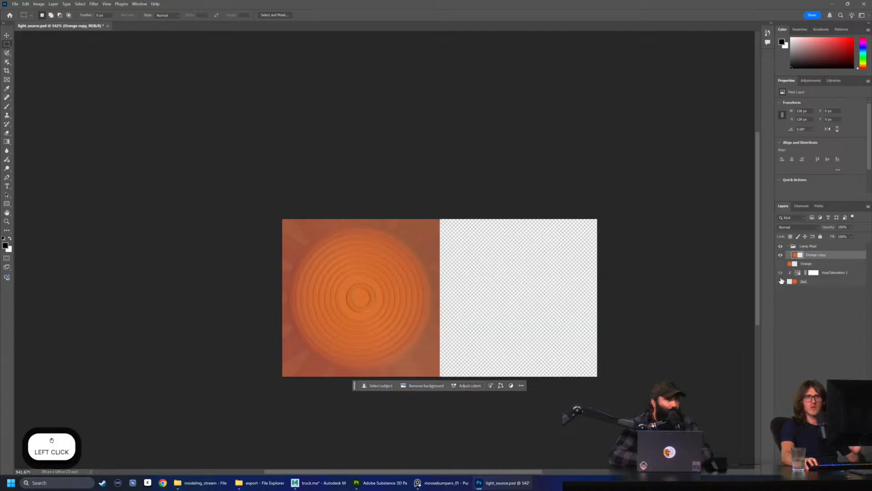
pyautogui.click(817, 257)
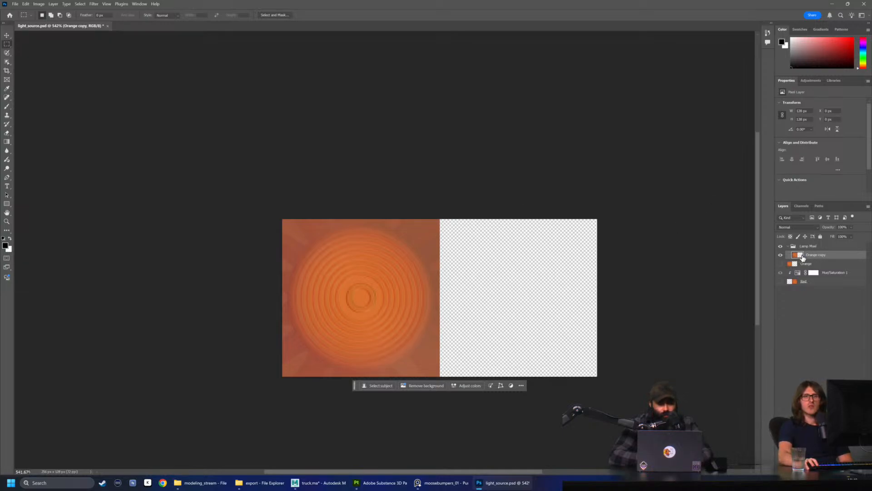
pyautogui.click(810, 80)
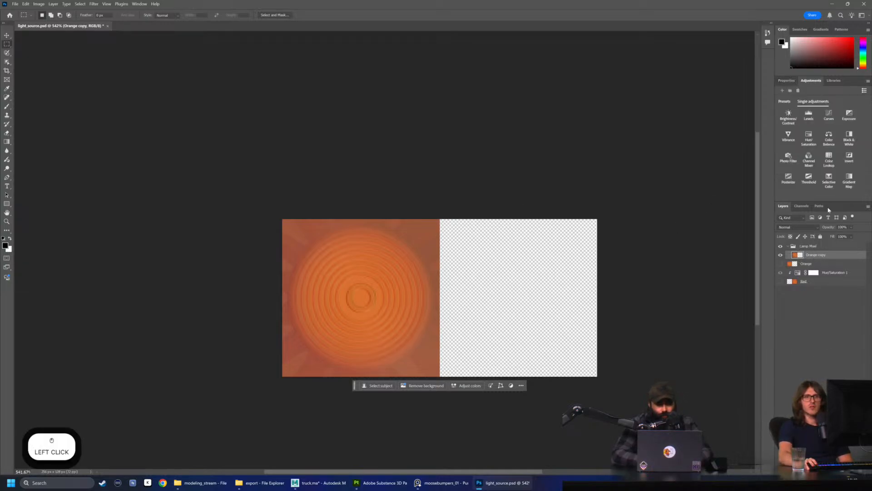
pyautogui.click(809, 136)
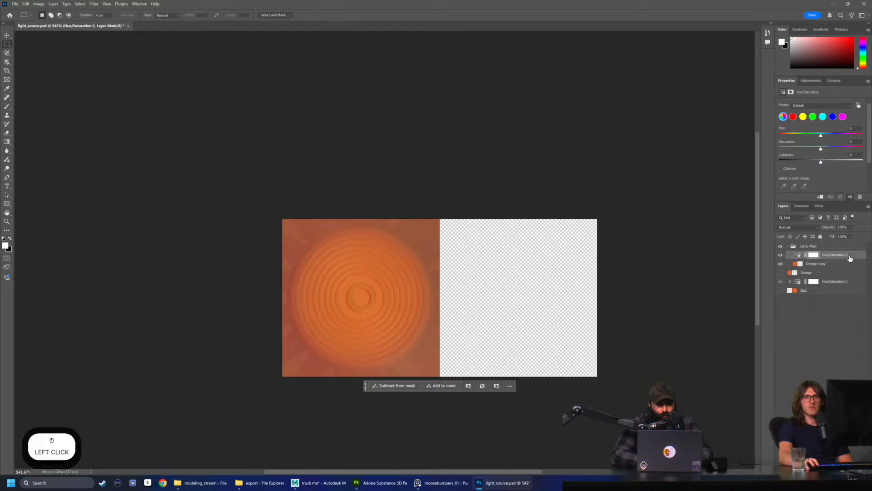
pyautogui.rightClick(851, 258)
pyautogui.click(818, 255)
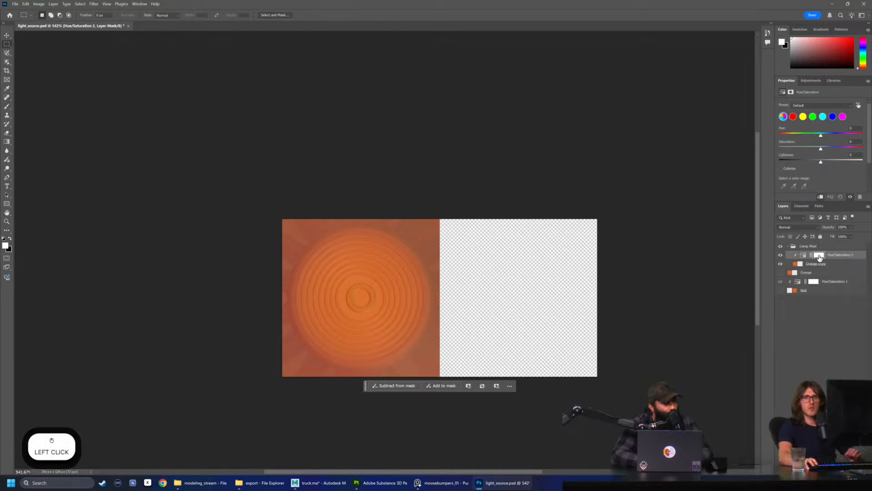
pyautogui.moveTo(821, 149); pyautogui.dragTo(760, 149)
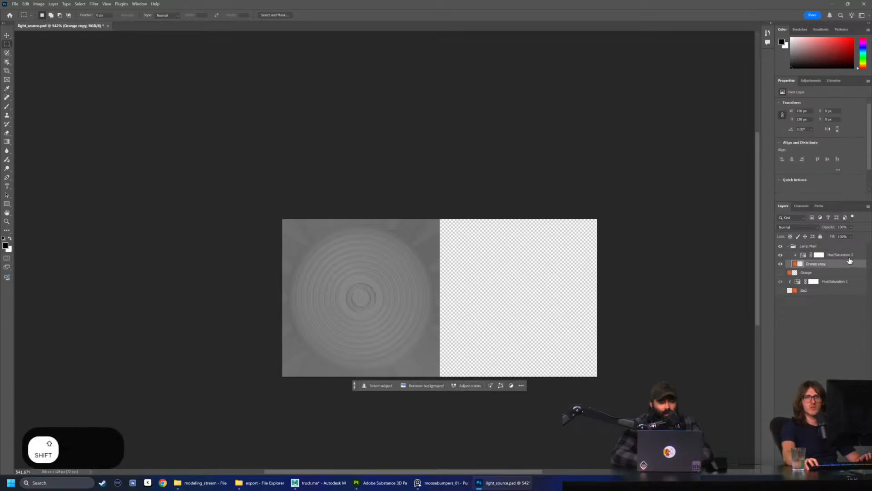
# Merge the clipped Hue/Saturation adjustment with the Orange copy layer and rename the merged layer Base
pyautogui.rightClick(802, 255)
pyautogui.click(825, 255)
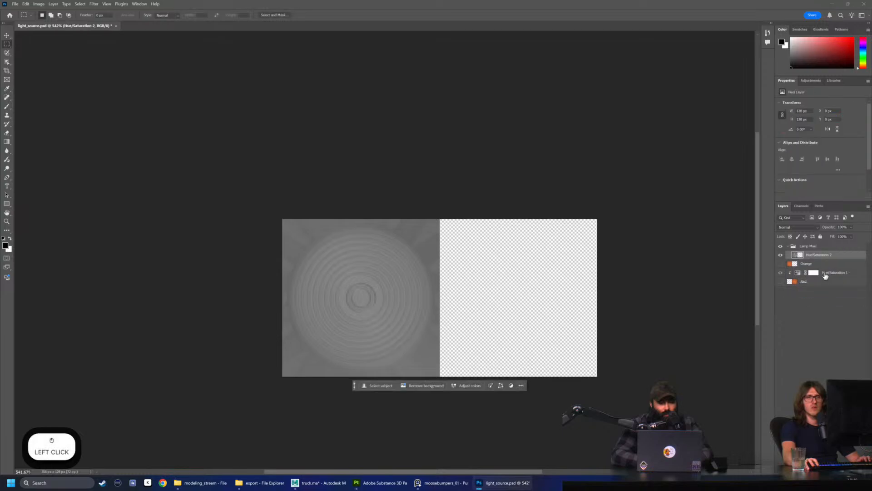
pyautogui.doubleClick(825, 256)
pyautogui.write('Base')
pyautogui.press('Return')
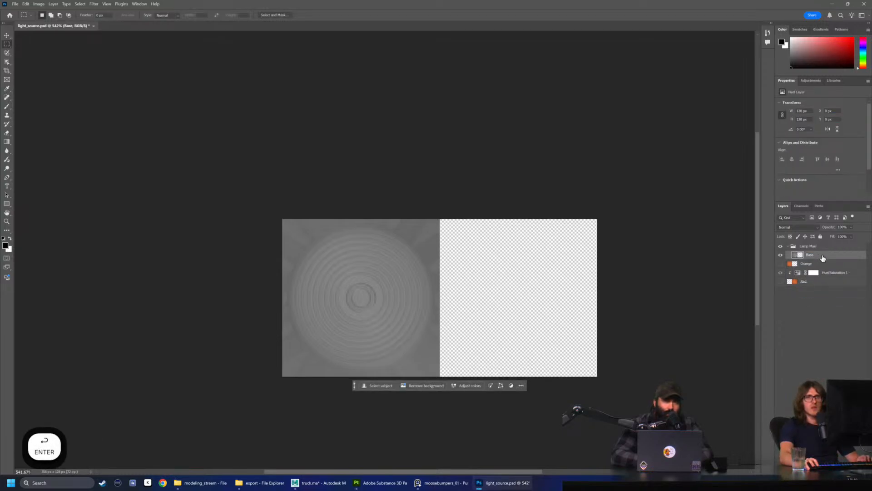
# Duplicate the Base layer inside the Lamp Mask group and hide the original Base layer
pyautogui.keyDown('alt'); pyautogui.click(835, 251); pyautogui.keyUp('alt')
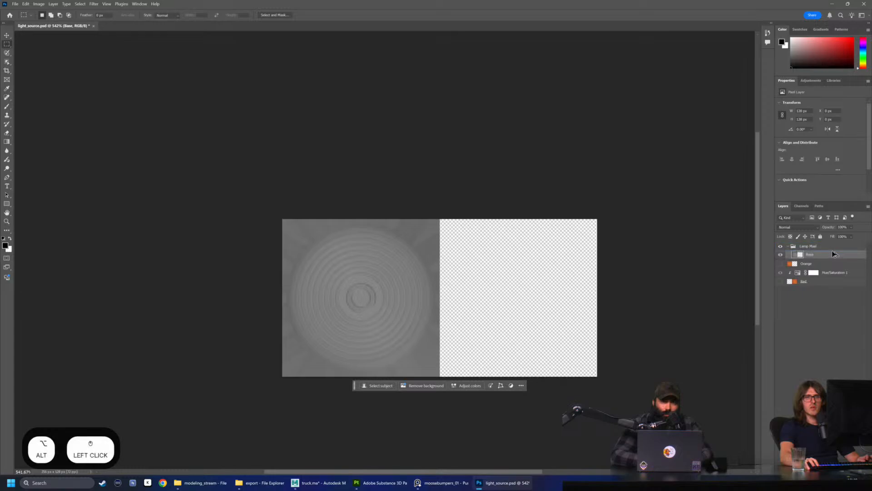
pyautogui.keyDown('alt'); pyautogui.moveTo(835, 253); pyautogui.dragTo(823, 262); pyautogui.keyUp('alt')
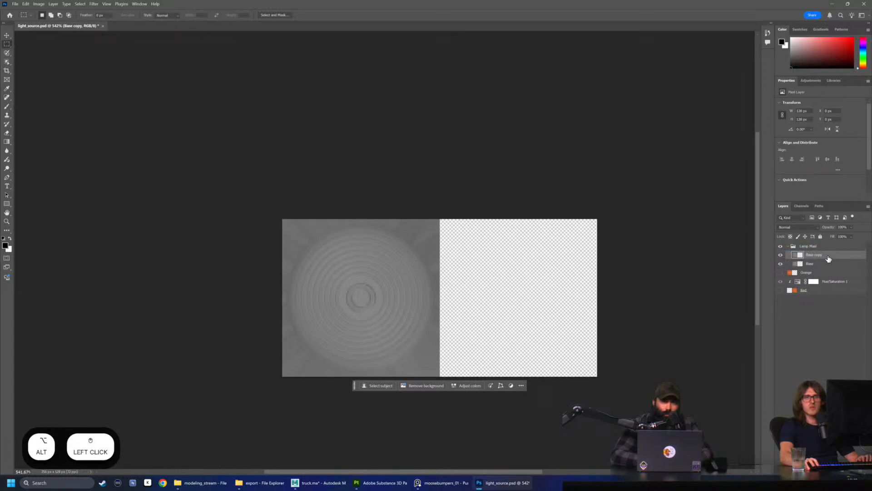
pyautogui.doubleClick(829, 257)
pyautogui.click(551, 119)
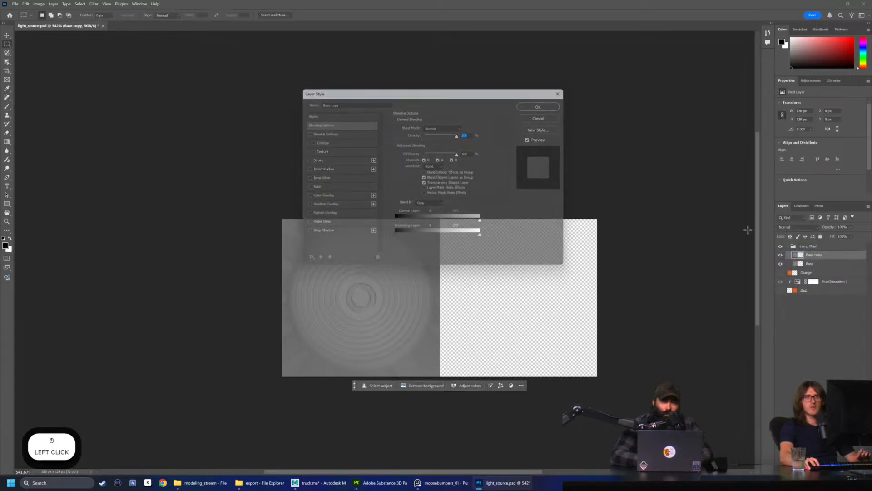
pyautogui.rightClick(829, 257)
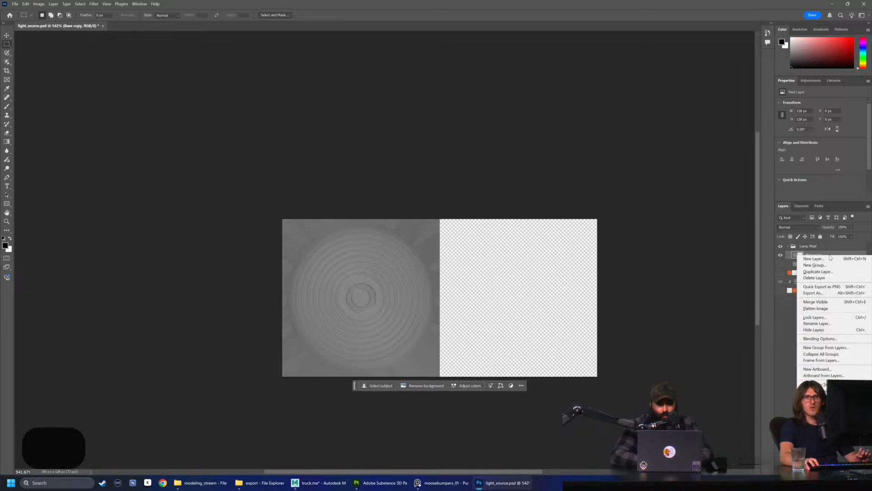
pyautogui.click(784, 289)
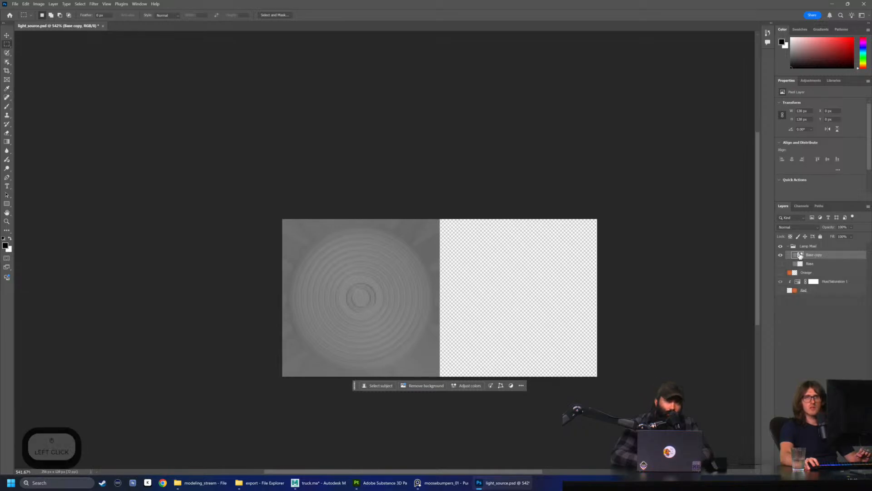
# Darken the Base copy layer with a clipped Levels adjustment, setting midtones to 0.80 and the output white level to 178
pyautogui.click(811, 80)
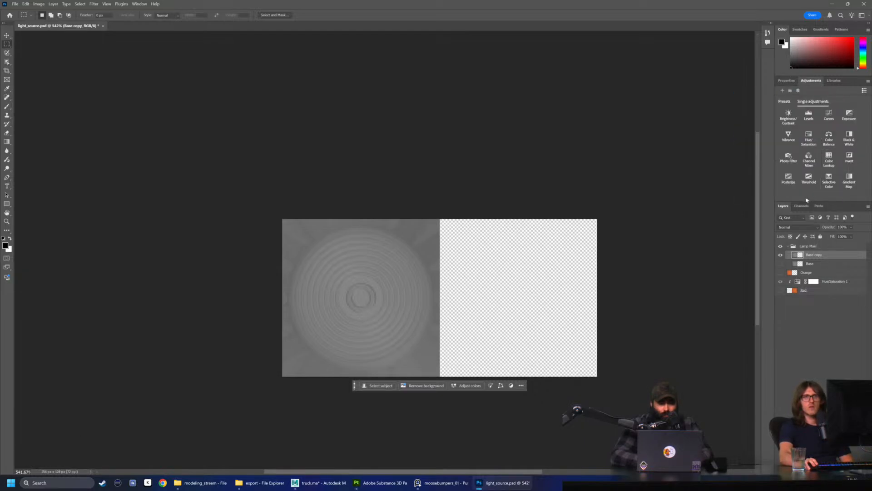
pyautogui.click(809, 114)
pyautogui.rightClick(841, 257)
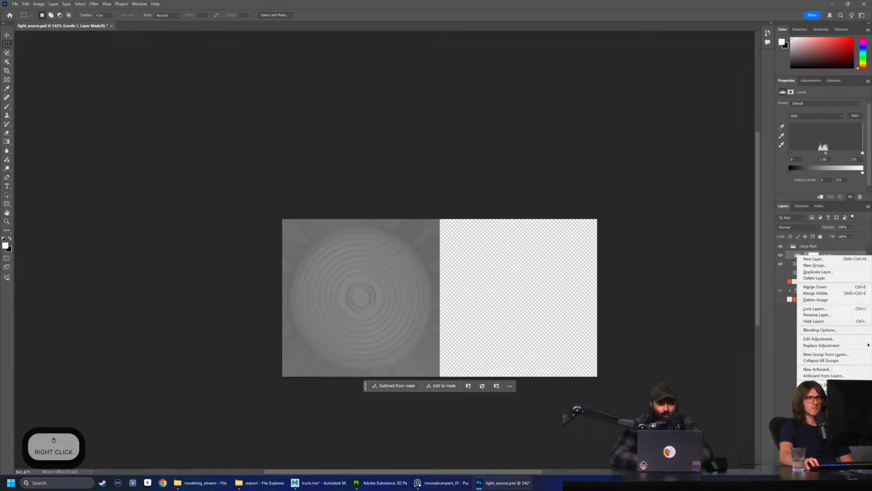
pyautogui.click(825, 422)
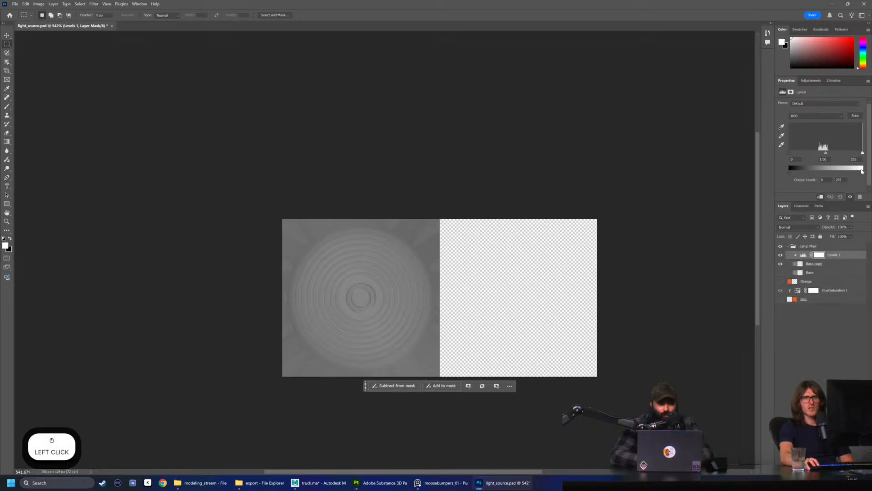
pyautogui.moveTo(861, 170); pyautogui.dragTo(828, 178)
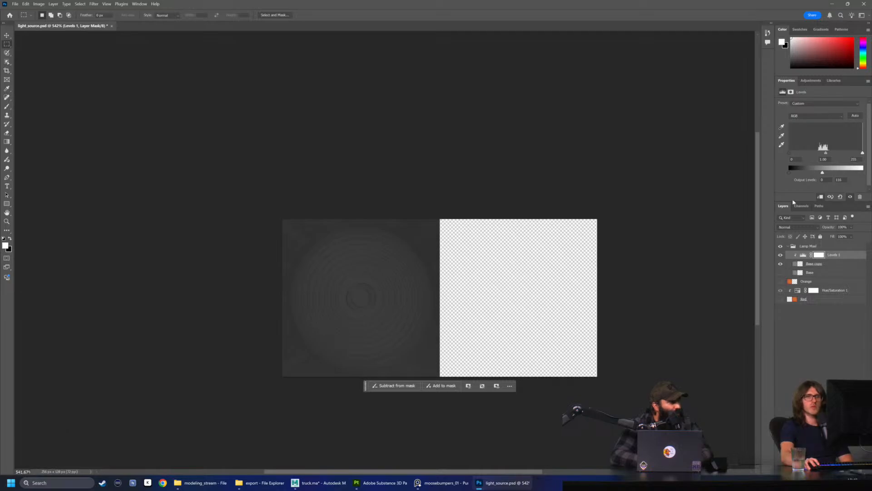
pyautogui.moveTo(862, 154); pyautogui.dragTo(843, 178)
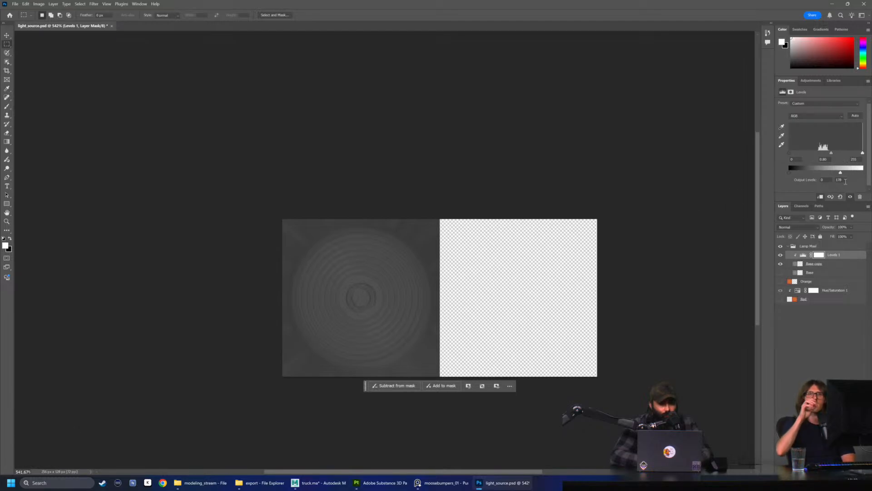
# Duplicate the hidden Base layer above the Levels adjustment, name the duplicate Bulb and make it visible
pyautogui.click(821, 264)
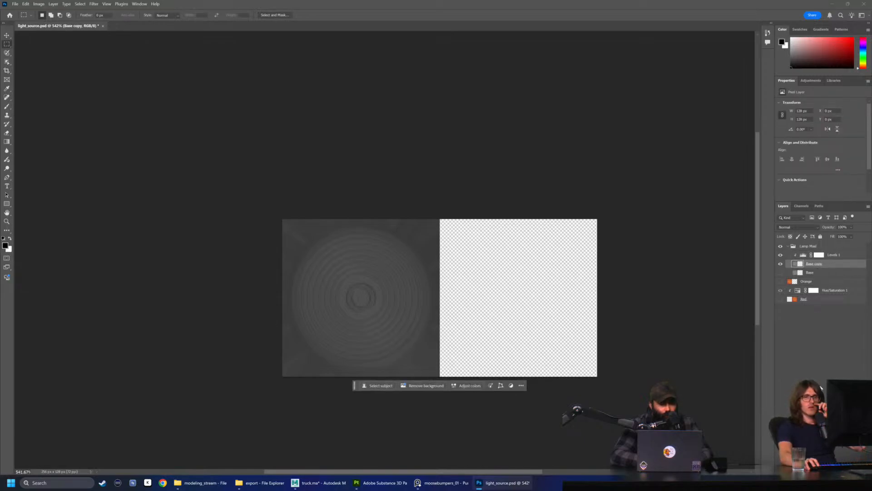
pyautogui.click(823, 272)
pyautogui.moveTo(821, 276); pyautogui.dragTo(827, 254)
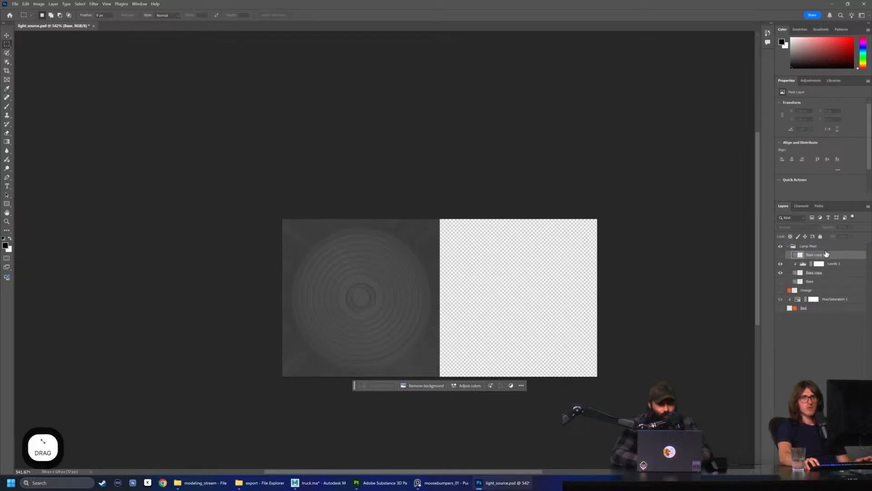
pyautogui.doubleClick(824, 255)
pyautogui.write('Bulb')
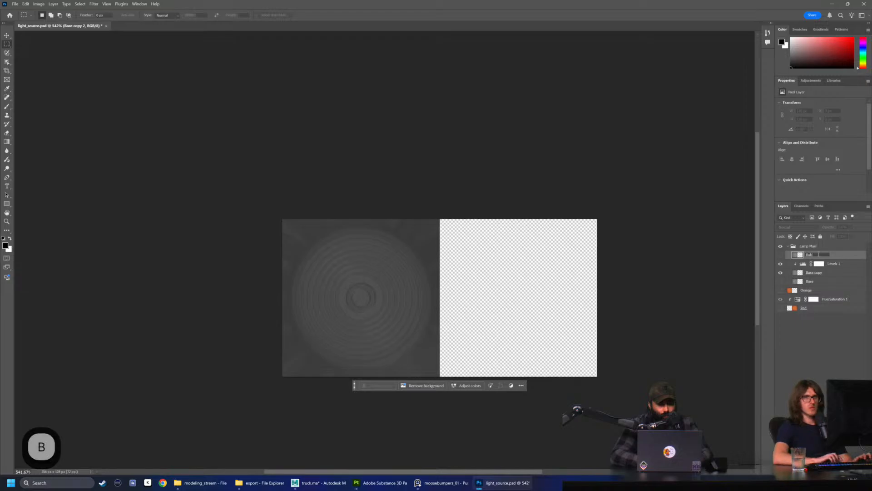
pyautogui.press('Return')
pyautogui.click(817, 256)
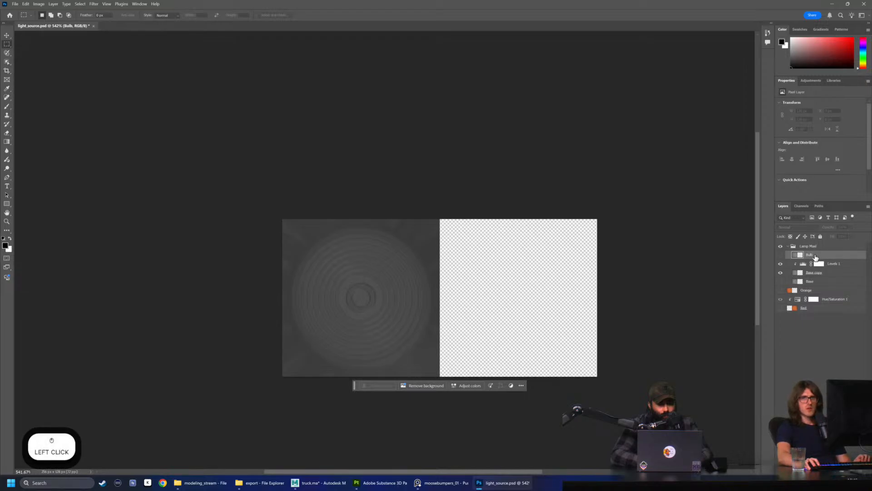
pyautogui.click(781, 256)
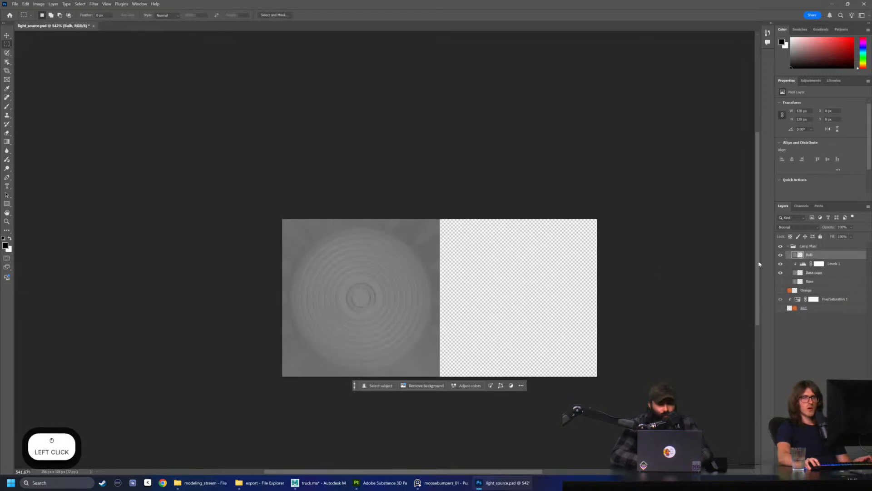
# Draw a circular marquee selection about 30 px across around the small center ring of the lens
pyautogui.keyDown('alt'); pyautogui.scroll(5, 355, 323); pyautogui.keyUp('alt')
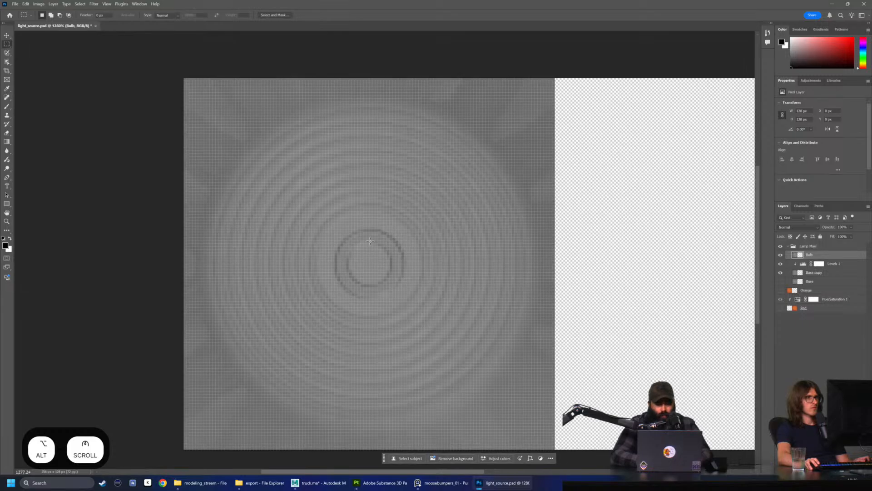
pyautogui.rightClick(7, 45)
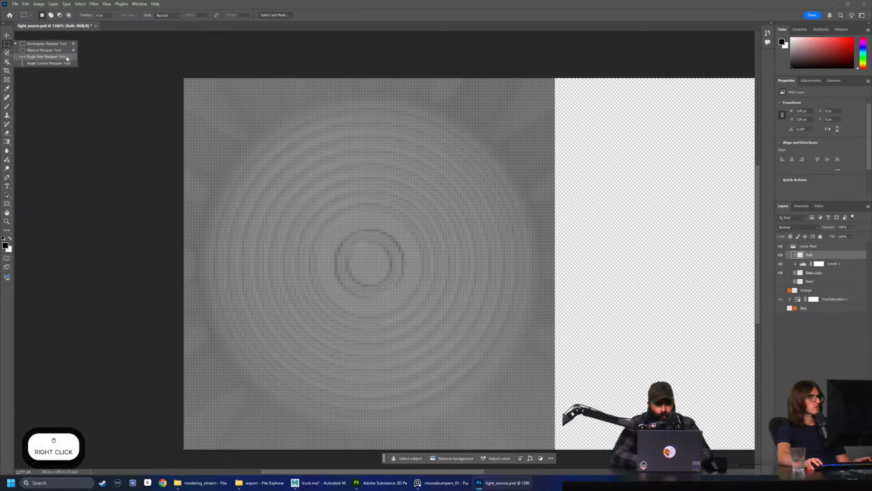
pyautogui.click(37, 52)
pyautogui.moveTo(325, 221)
pyautogui.keyDown('shift'); pyautogui.mouseDown()
pyautogui.moveTo(365, 270)
pyautogui.moveTo(413, 308)
pyautogui.mouseUp(); pyautogui.keyUp('shift')
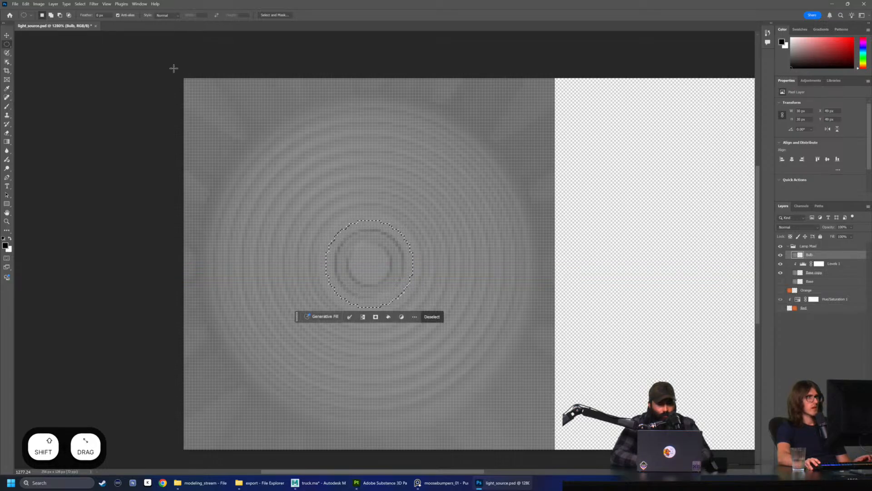
# Invert the circular selection, delete everything outside the circle from the Bulb layer, and deselect
pyautogui.click(80, 4)
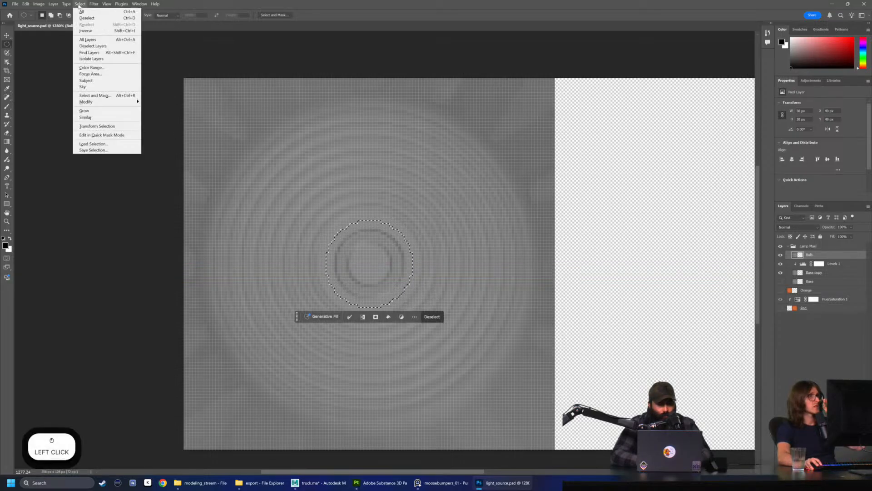
pyautogui.click(87, 31)
pyautogui.press('Delete')
pyautogui.hotkey('ctrl', 'd')
pyautogui.keyDown('alt'); pyautogui.scroll(-3, 408, 242); pyautogui.keyUp('alt')
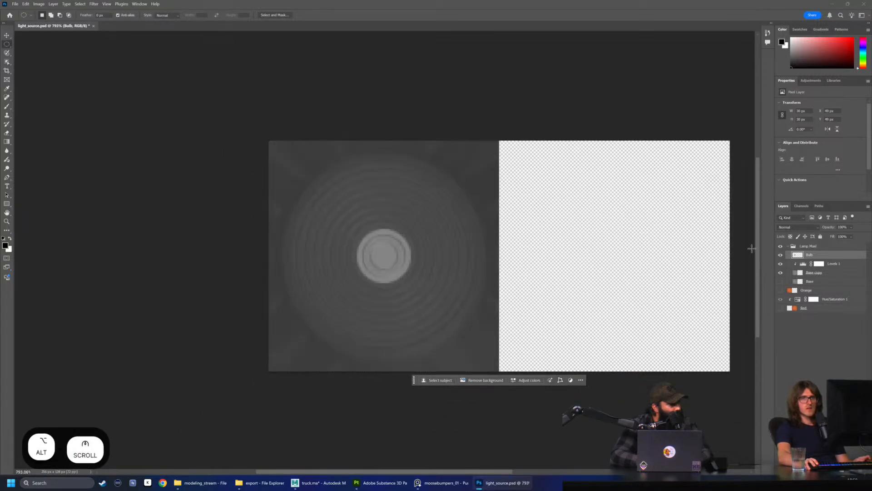
# Brighten the Bulb layer with a clipped Levels adjustment, slightly lowering the input white level and raising the output black level to 179
pyautogui.click(808, 255)
pyautogui.click(811, 81)
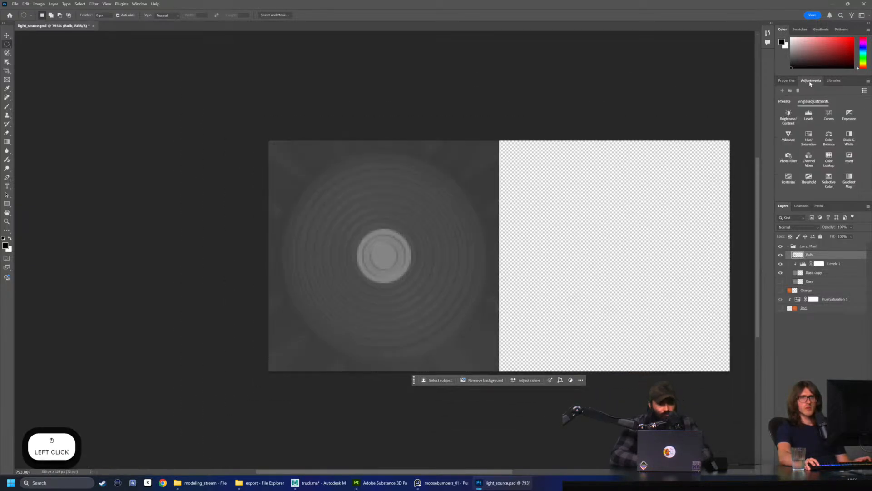
pyautogui.click(809, 122)
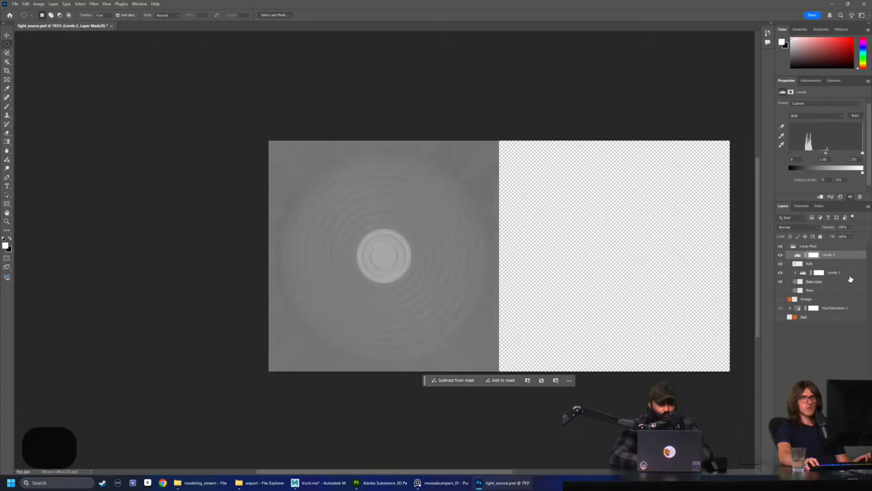
pyautogui.rightClick(799, 255)
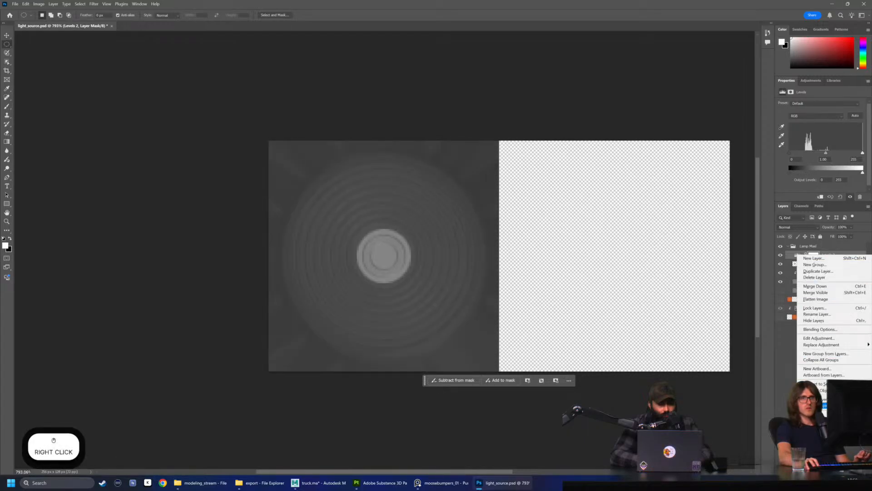
pyautogui.click(825, 406)
pyautogui.moveTo(793, 174); pyautogui.dragTo(859, 156)
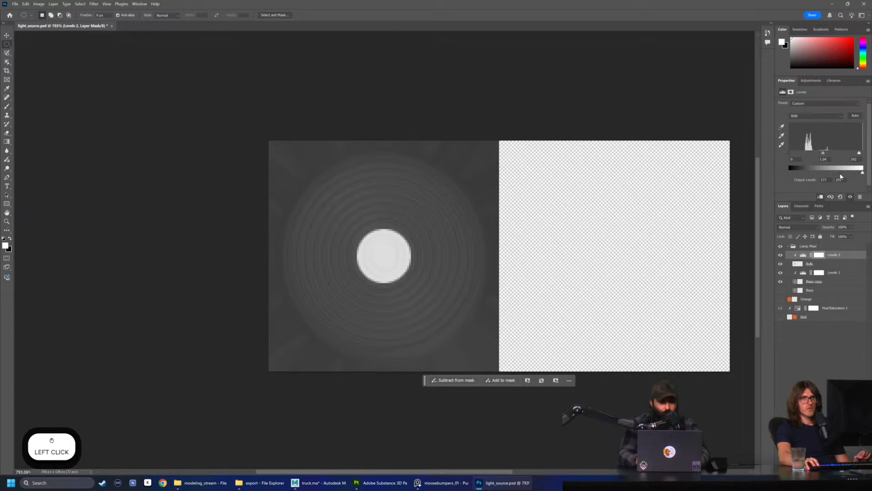
pyautogui.moveTo(840, 175); pyautogui.dragTo(840, 176)
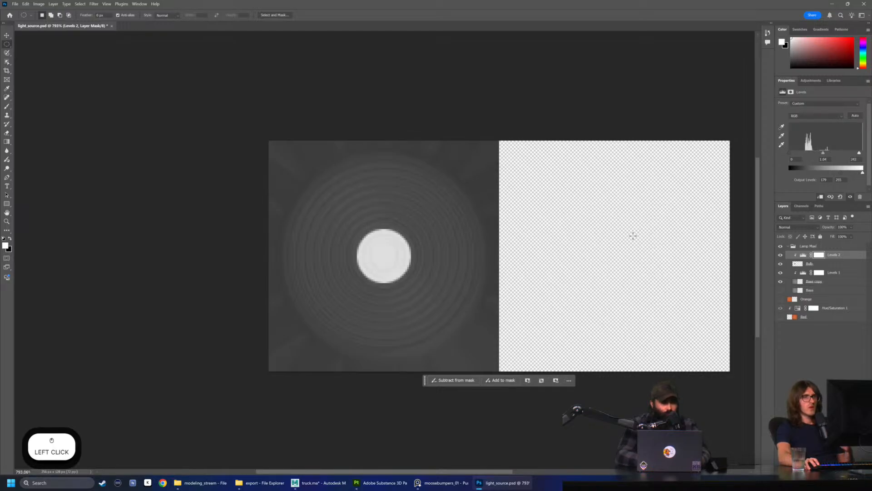
pyautogui.keyDown('shift'); pyautogui.click(844, 267); pyautogui.keyUp('shift')
pyautogui.click(844, 267)
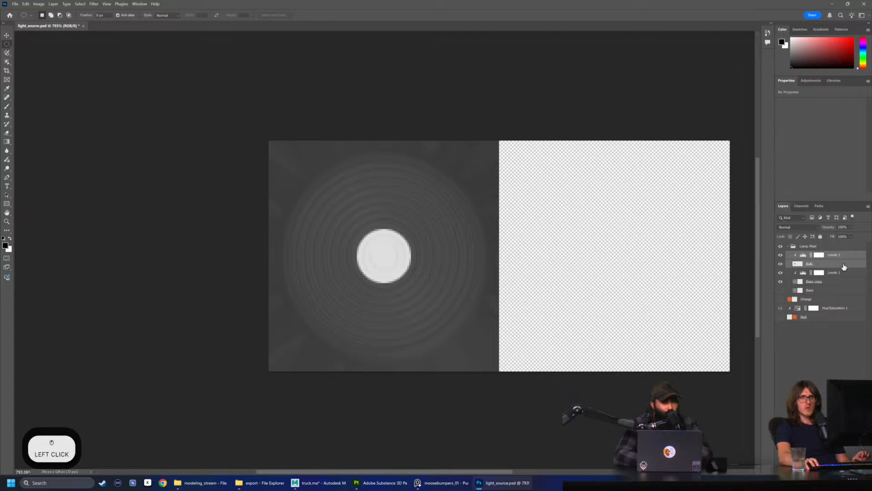
pyautogui.click(92, 5)
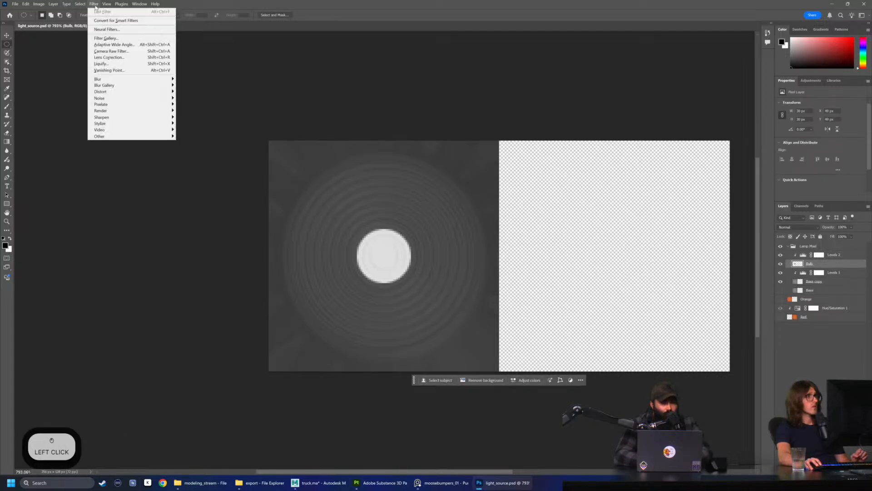
pyautogui.moveTo(142, 103)
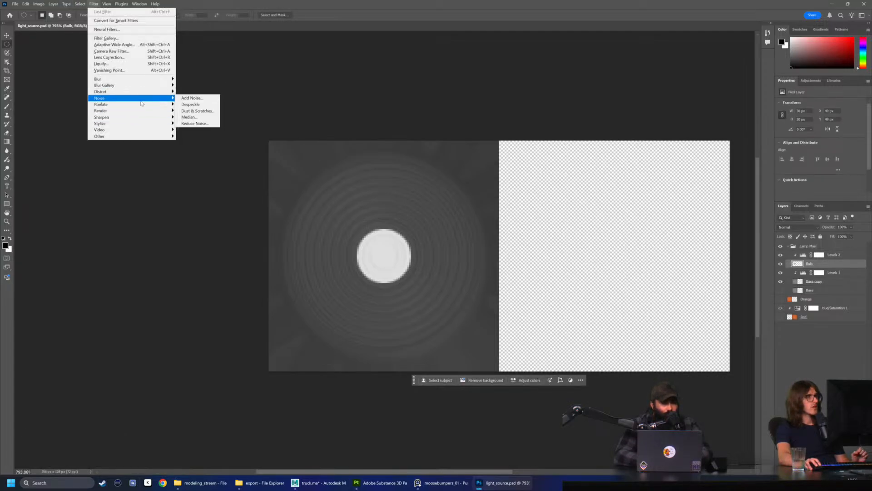
pyautogui.moveTo(145, 79)
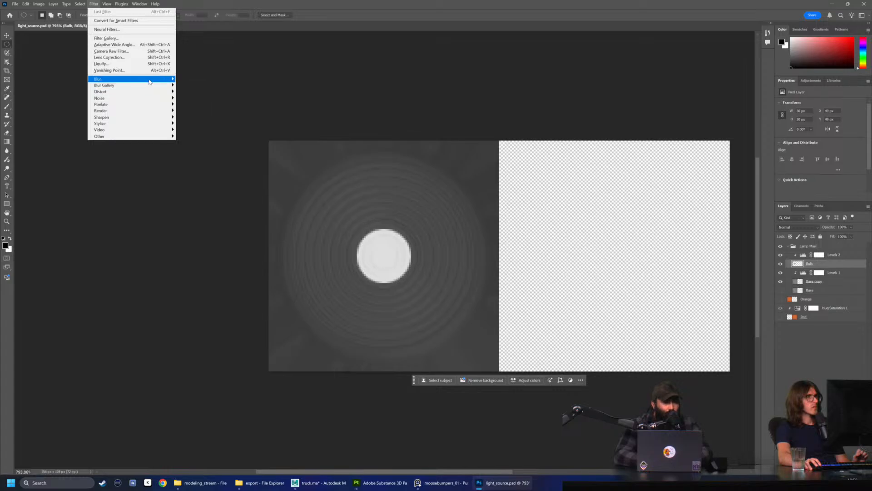
pyautogui.click(194, 105)
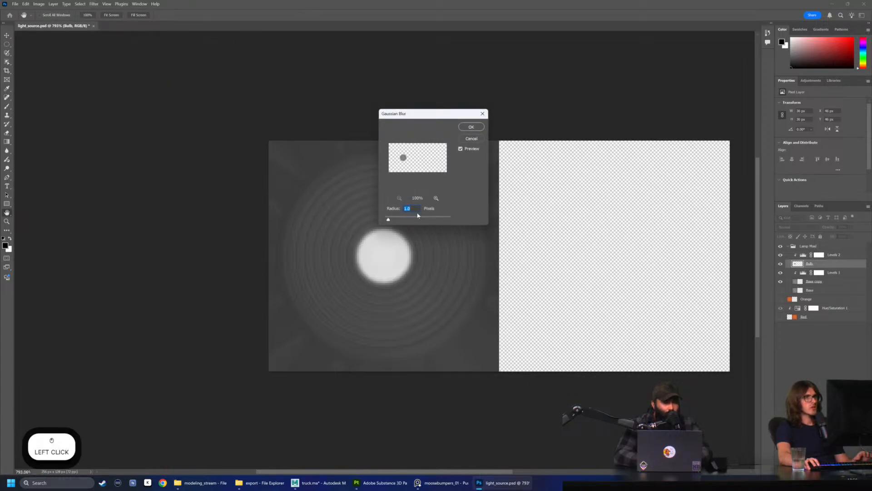
pyautogui.moveTo(390, 221); pyautogui.dragTo(413, 223)
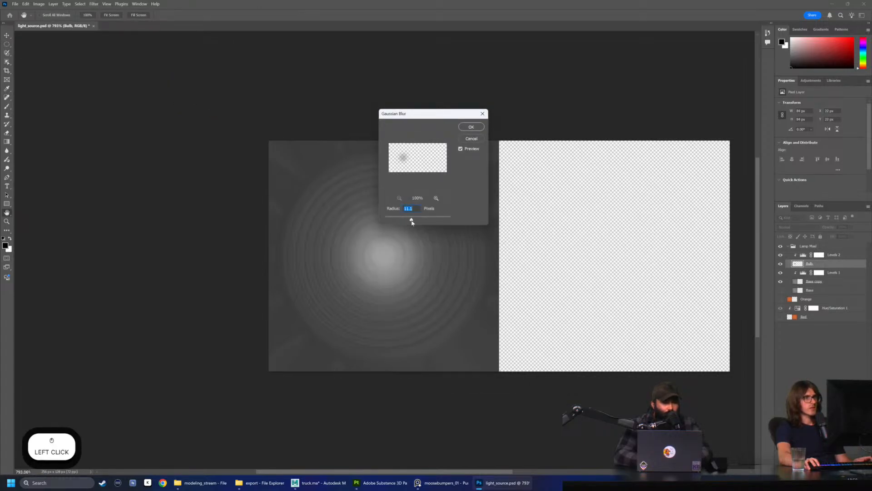
pyautogui.click(478, 139)
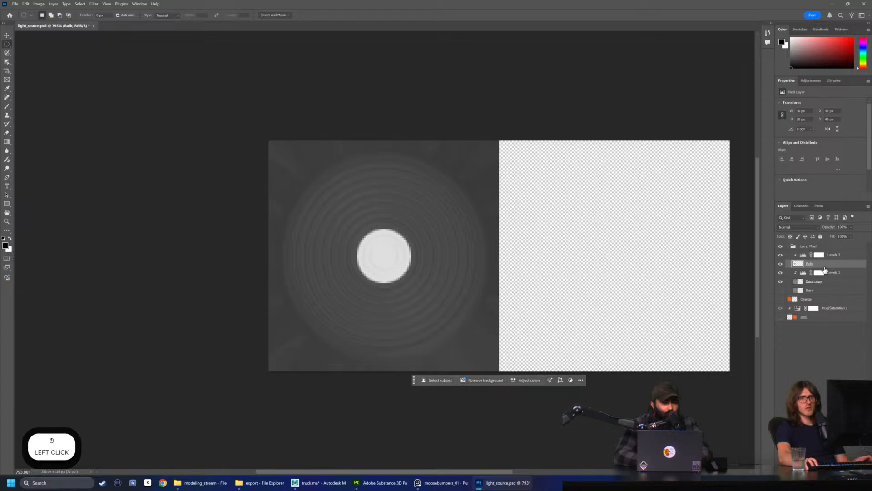
pyautogui.keyDown('alt'); pyautogui.moveTo(830, 265); pyautogui.dragTo(834, 269); pyautogui.keyUp('alt')
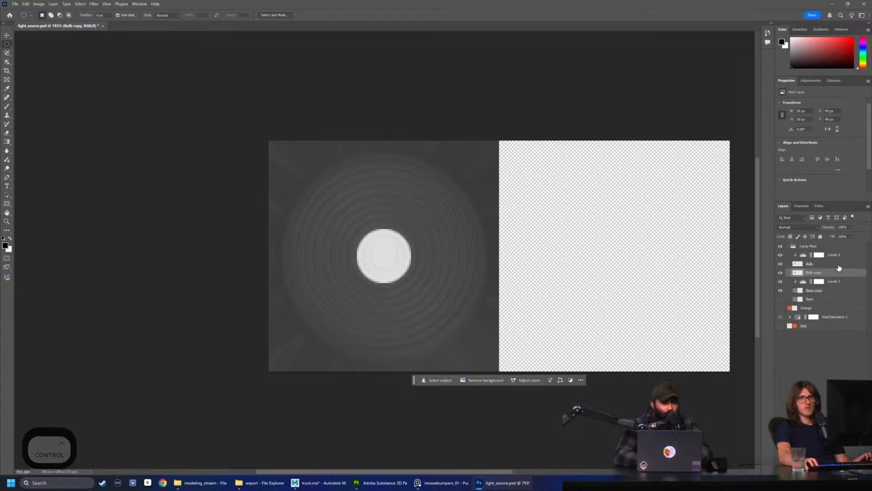
# Merge the clipped Levels 2 adjustment with the Bulb layer and rename the merged layer Bulb
pyautogui.keyDown('shift'); pyautogui.click(834, 255); pyautogui.keyUp('shift')
pyautogui.rightClick(833, 255)
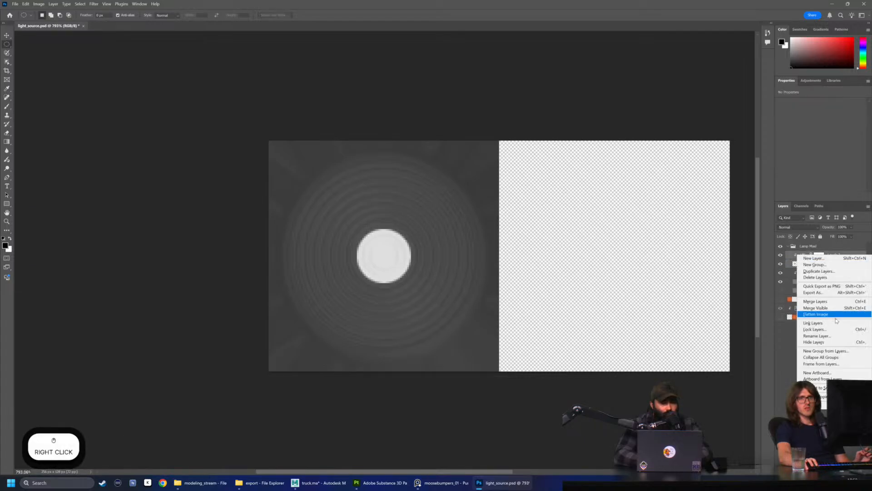
pyautogui.click(816, 301)
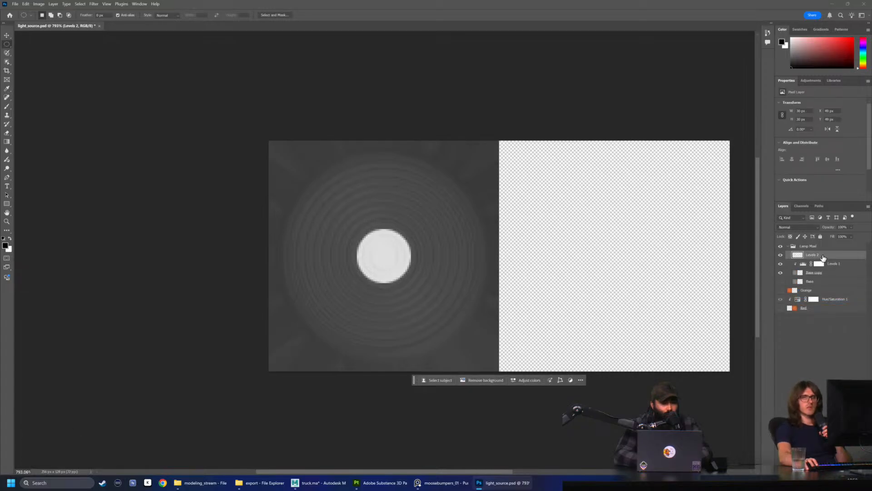
pyautogui.click(816, 256)
pyautogui.write('Bulb')
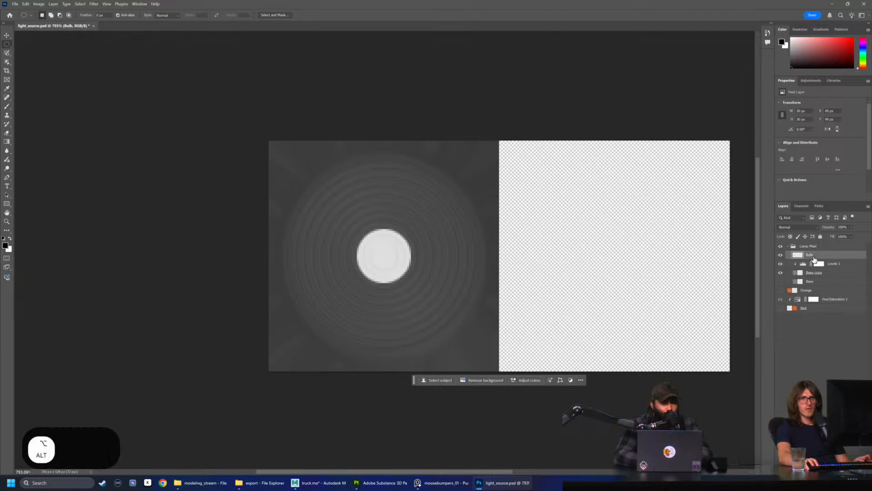
# Duplicate the merged Bulb layer directly beneath itself and rename the duplicate Bulb Blur
pyautogui.keyDown('alt'); pyautogui.moveTo(804, 256); pyautogui.dragTo(806, 265); pyautogui.keyUp('alt')
pyautogui.doubleClick(813, 264)
pyautogui.write('Bulb Bul')
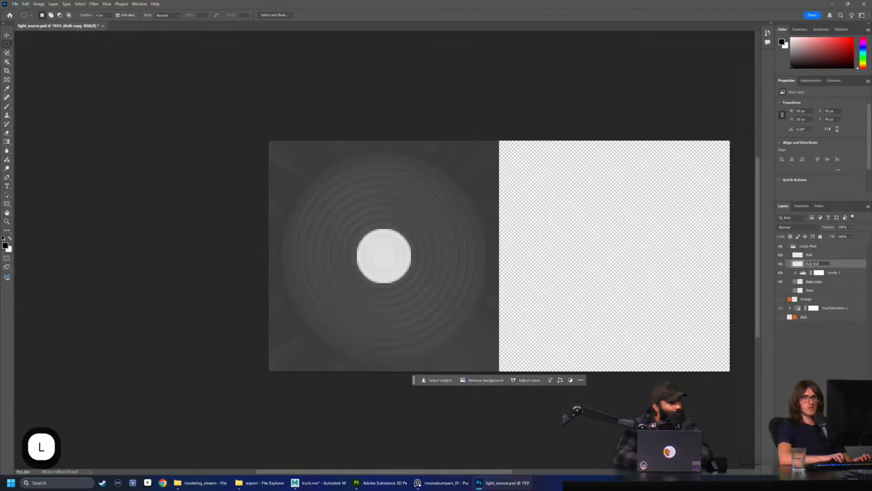
pyautogui.press('BackSpace')
pyautogui.press('BackSpace')
pyautogui.write('lur')
pyautogui.press('Return')
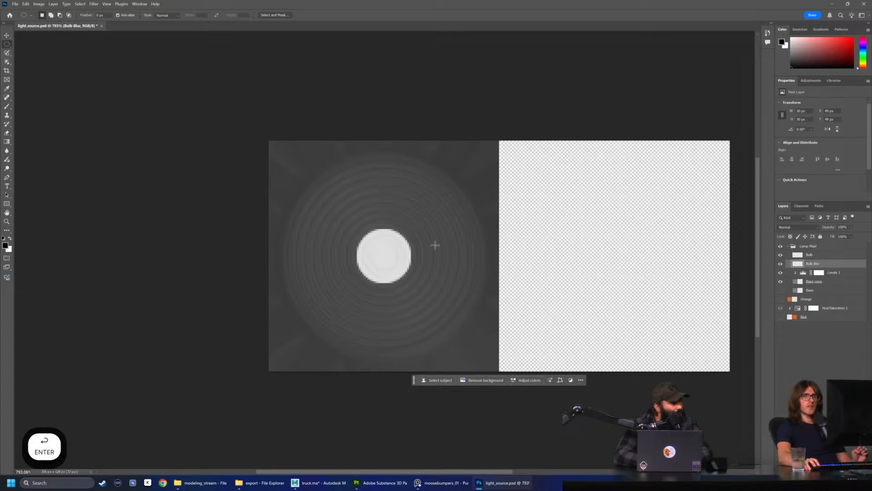
# Apply a Gaussian Blur with a 14 pixel radius to the Bulb Blur layer
pyautogui.click(91, 5)
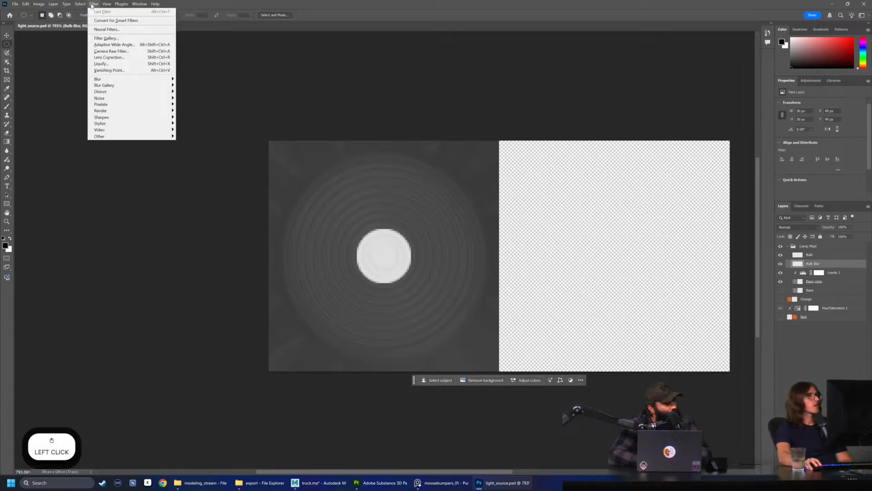
pyautogui.moveTo(119, 82)
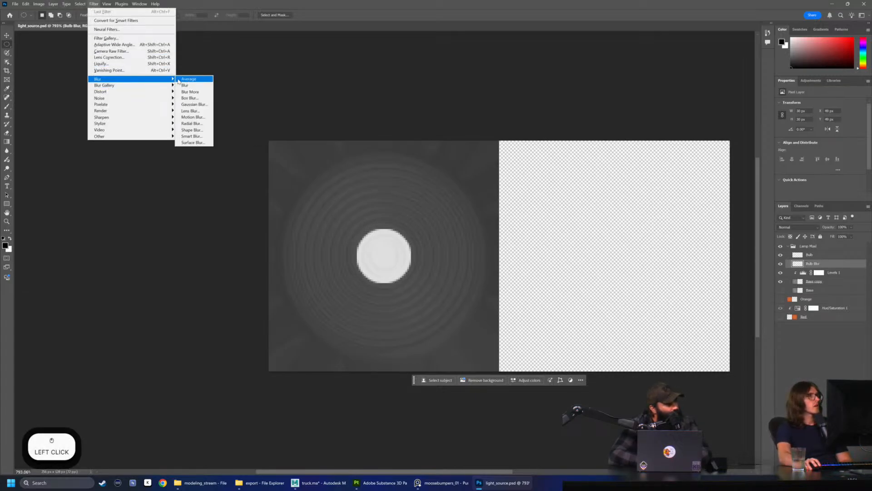
pyautogui.click(193, 104)
pyautogui.moveTo(396, 222); pyautogui.dragTo(413, 220)
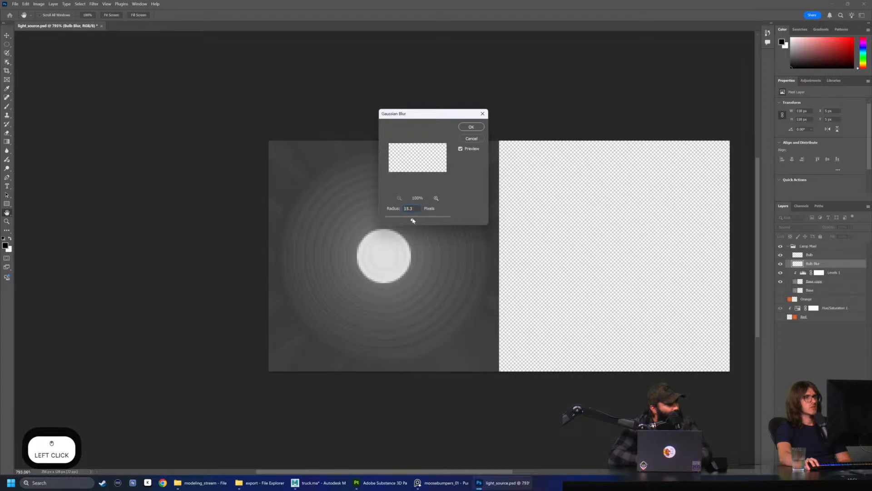
pyautogui.moveTo(443, 118); pyautogui.dragTo(552, 101)
pyautogui.click(518, 192)
pyautogui.press('Return')
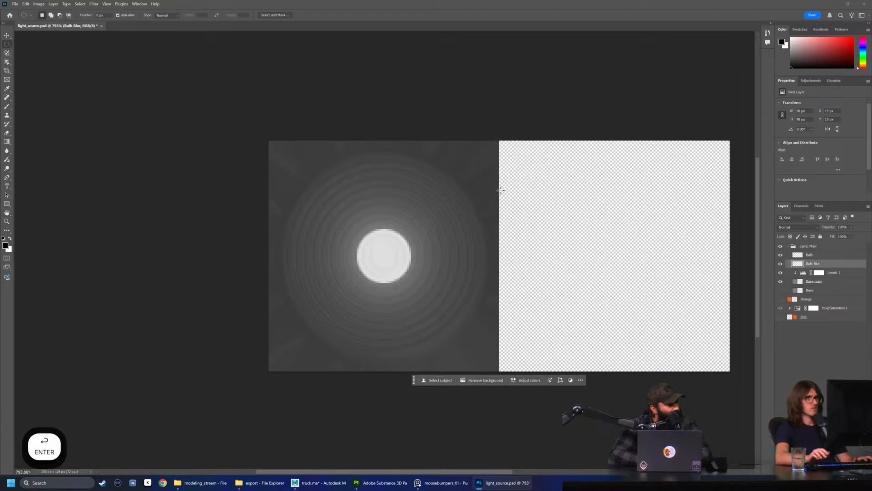
# Soften the Bulb layer with a Gaussian Blur of 3.2 pixels radius
pyautogui.click(812, 256)
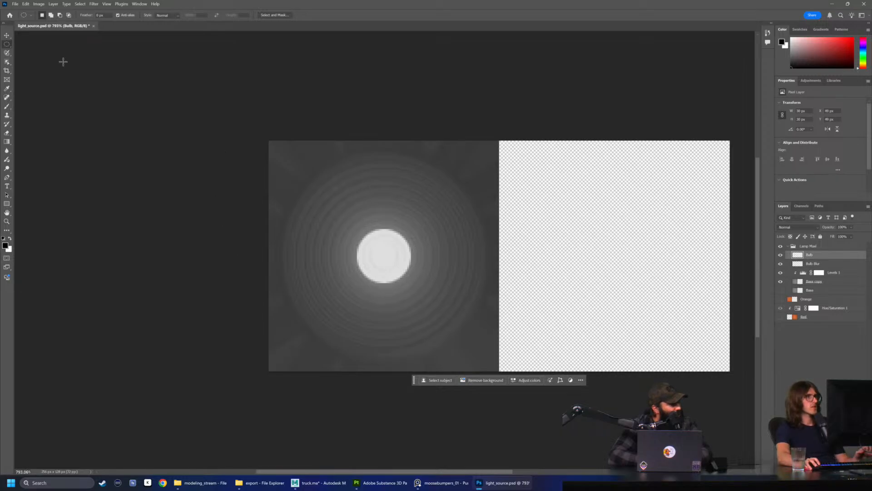
pyautogui.click(39, 4)
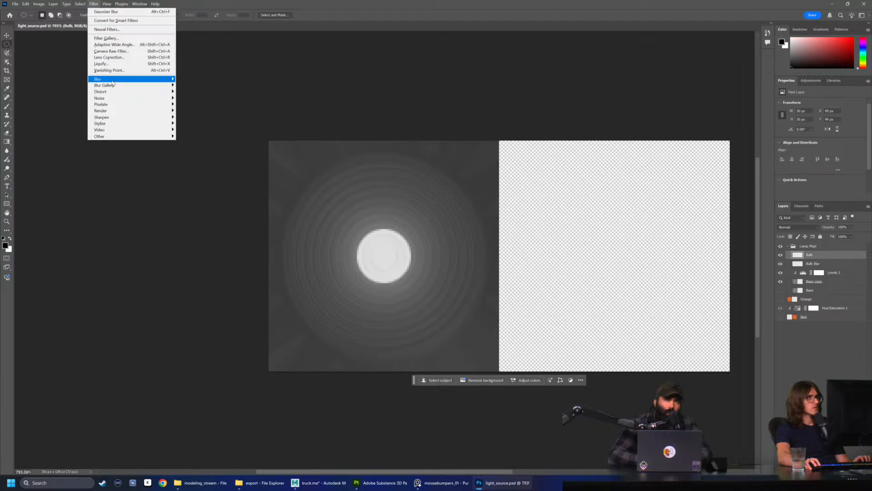
pyautogui.moveTo(106, 79)
pyautogui.click(194, 105)
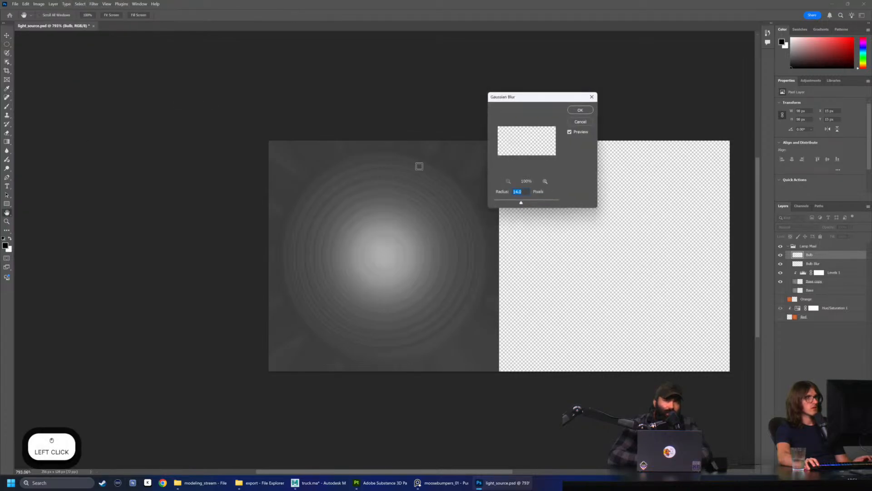
pyautogui.write('2')
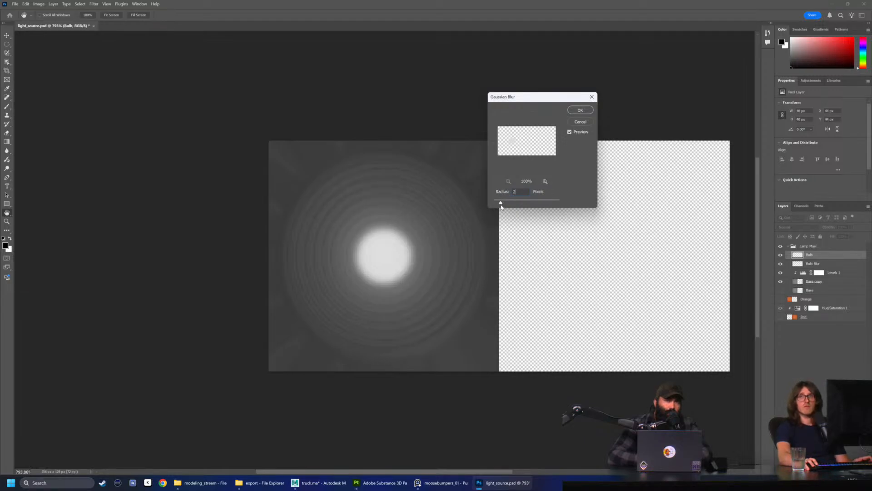
pyautogui.moveTo(501, 204); pyautogui.dragTo(503, 205)
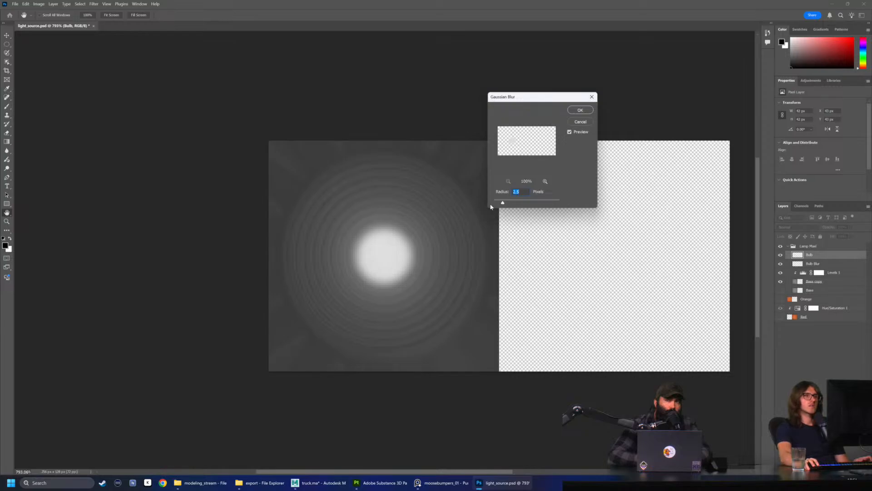
pyautogui.moveTo(503, 204); pyautogui.dragTo(499, 204)
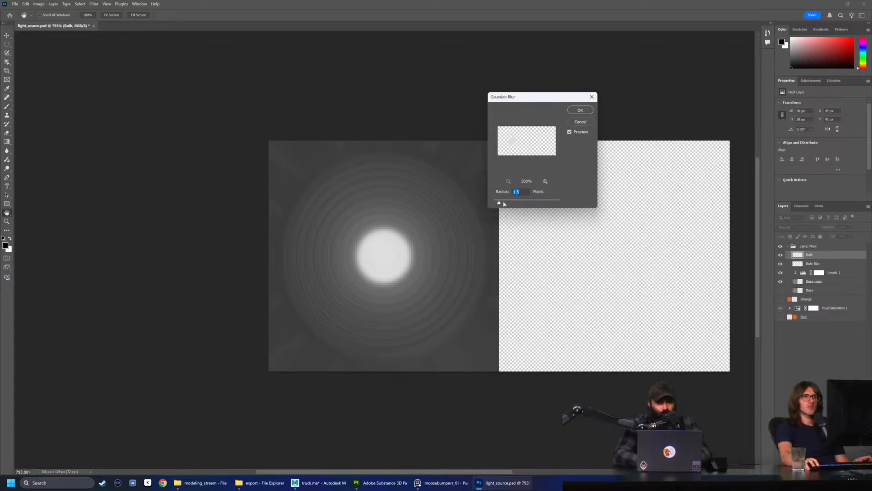
pyautogui.moveTo(499, 204); pyautogui.dragTo(505, 206)
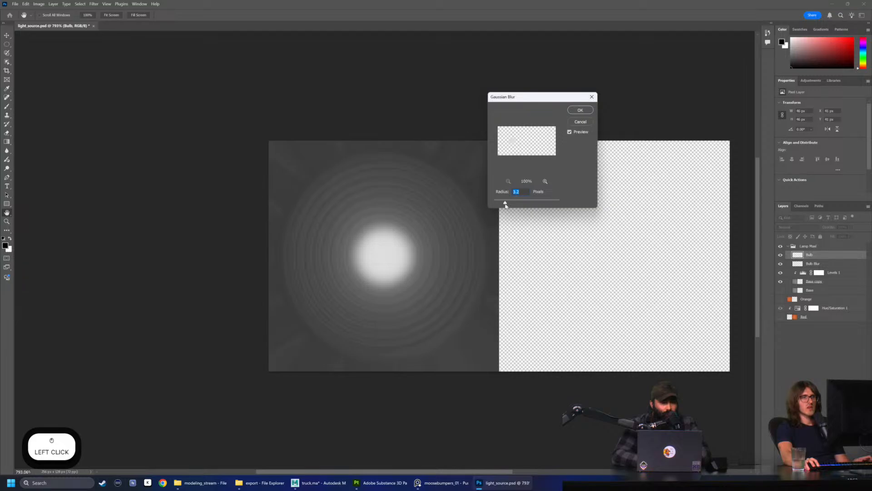
pyautogui.click(580, 110)
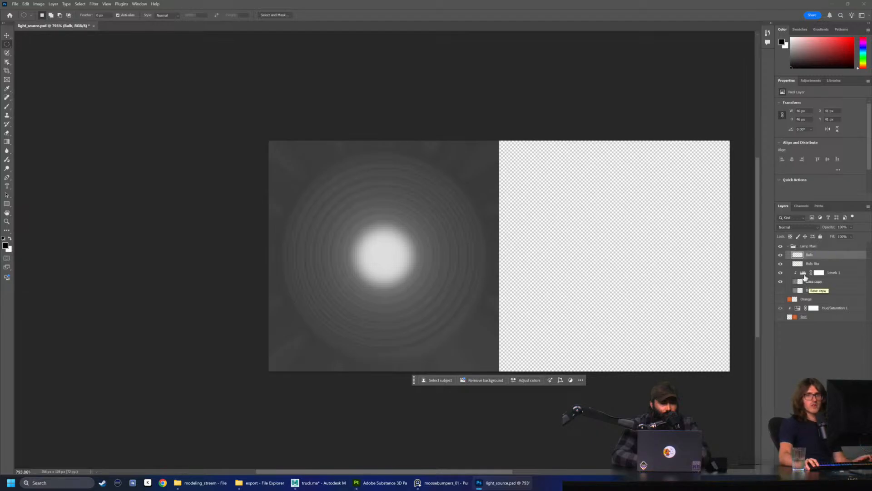
# Place the light_light_Normal PNG from the export folder into light_source.psd and move its layer above Bulb, inside the lamp group
pyautogui.click(824, 264)
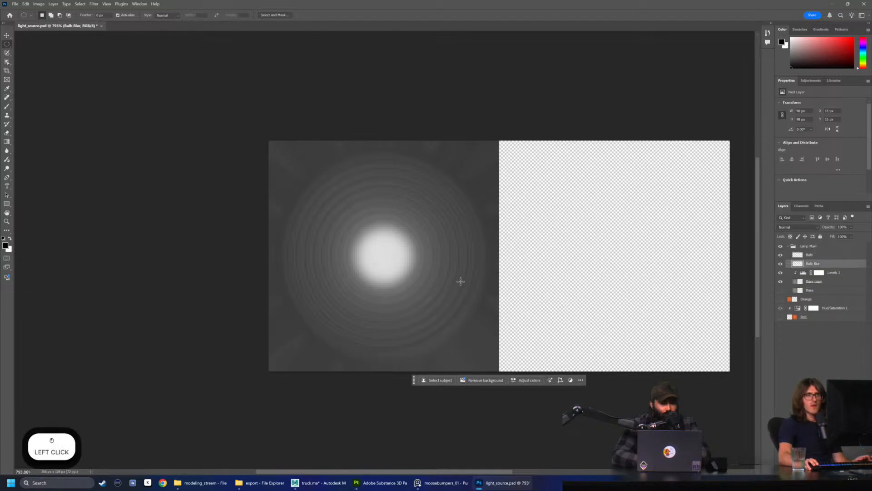
pyautogui.click(819, 273)
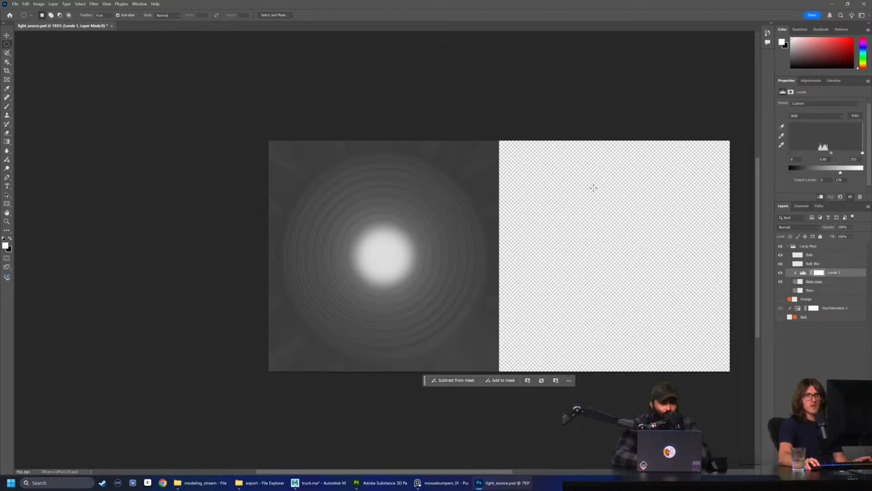
pyautogui.click(204, 483)
pyautogui.click(254, 484)
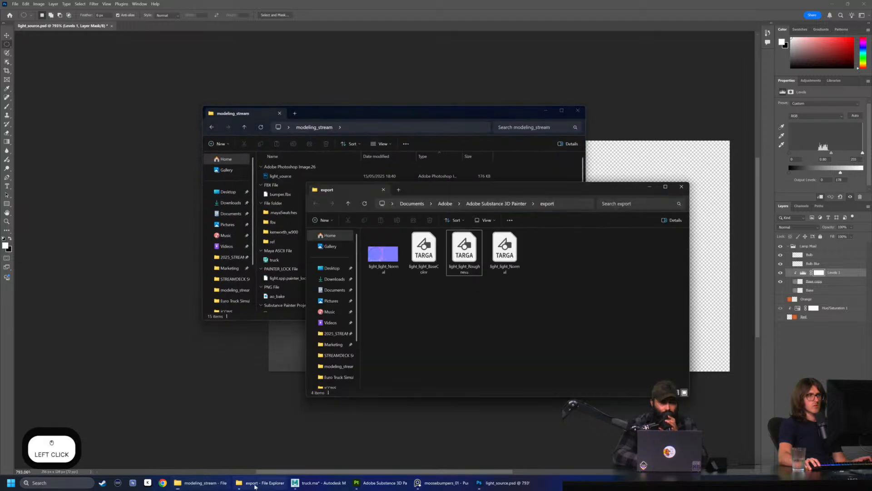
pyautogui.moveTo(384, 251); pyautogui.dragTo(238, 369)
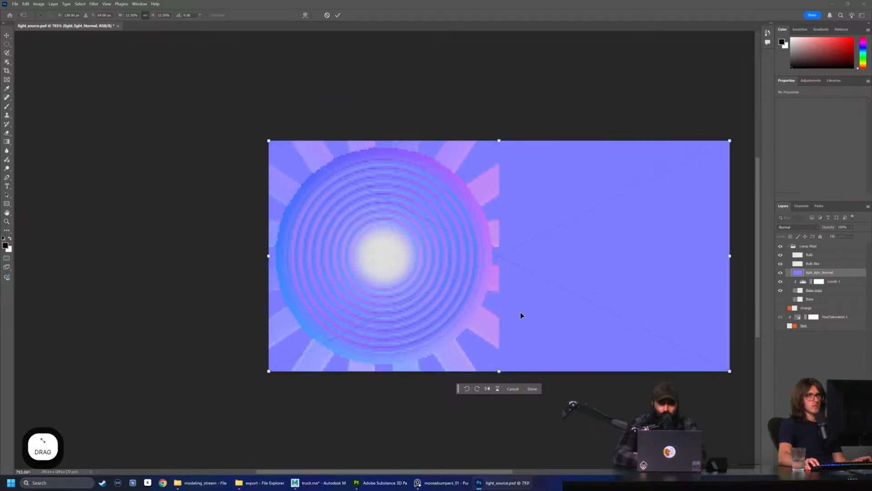
pyautogui.press('Return')
pyautogui.moveTo(823, 273); pyautogui.dragTo(821, 257)
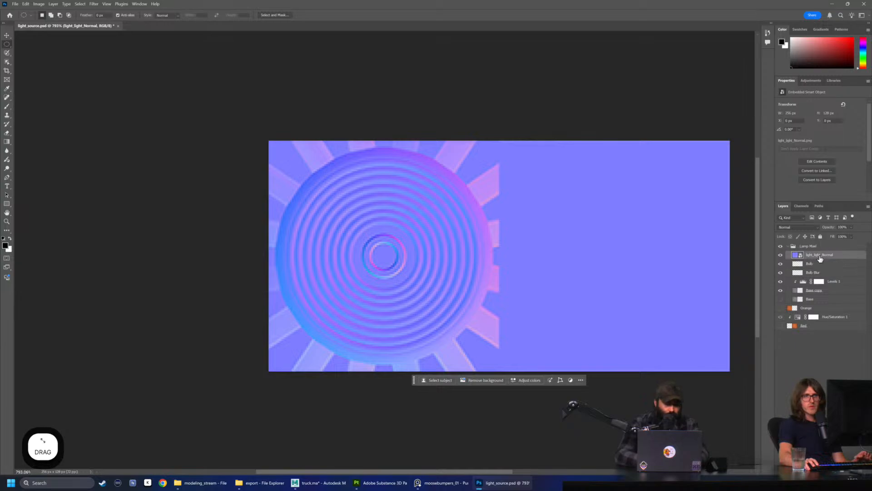
pyautogui.rightClick(821, 257)
pyautogui.click(832, 255)
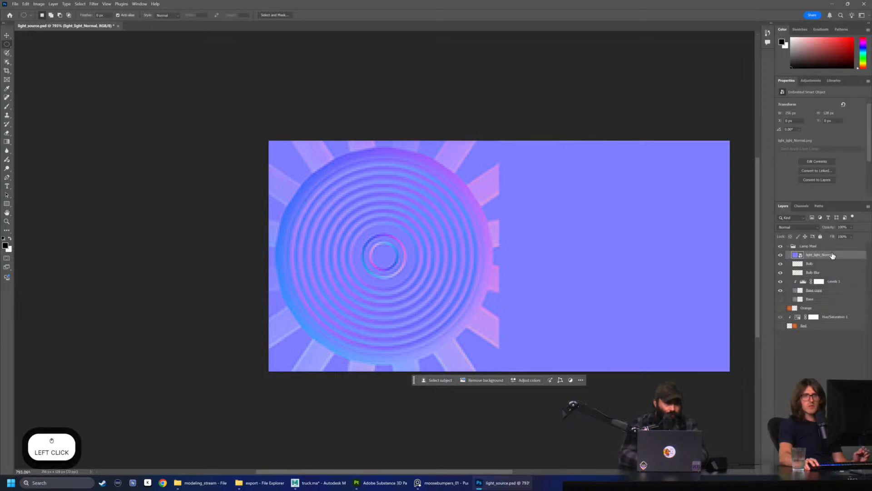
# Add a Hue/Saturation adjustment clipped to the light_light_Normal layer and set its saturation to -100
pyautogui.click(811, 80)
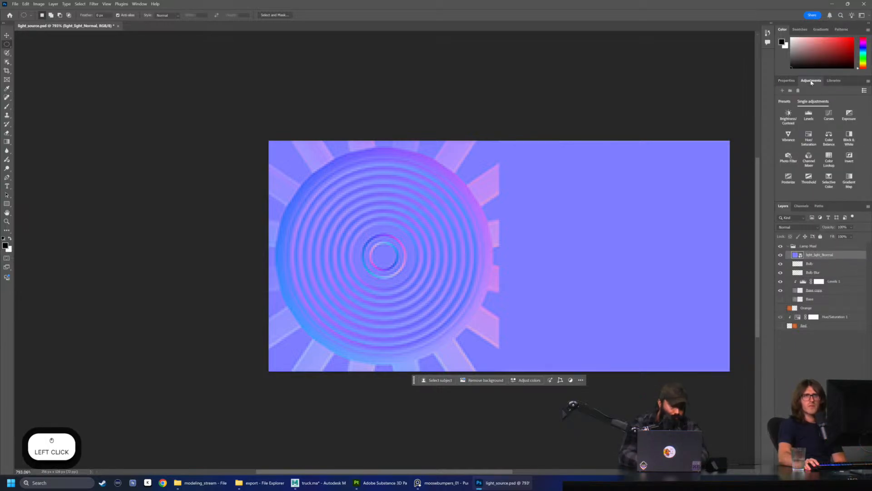
pyautogui.click(809, 136)
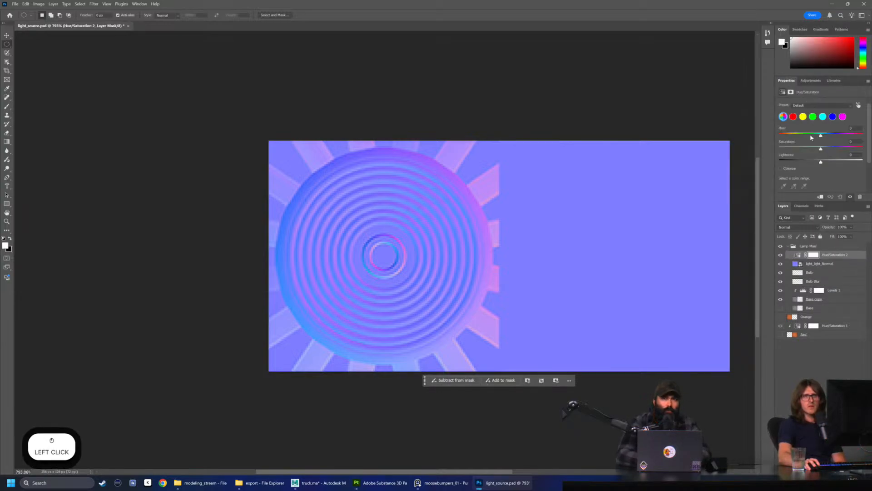
pyautogui.rightClick(844, 256)
pyautogui.click(827, 392)
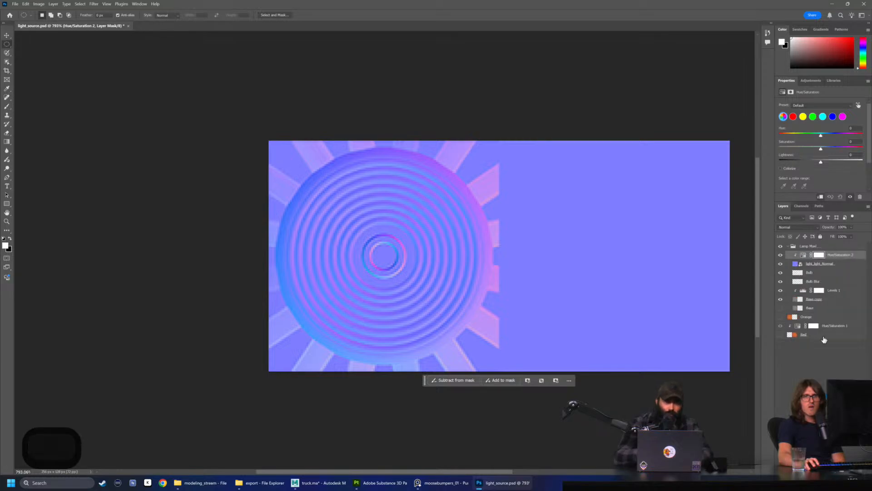
pyautogui.moveTo(821, 149); pyautogui.dragTo(735, 149)
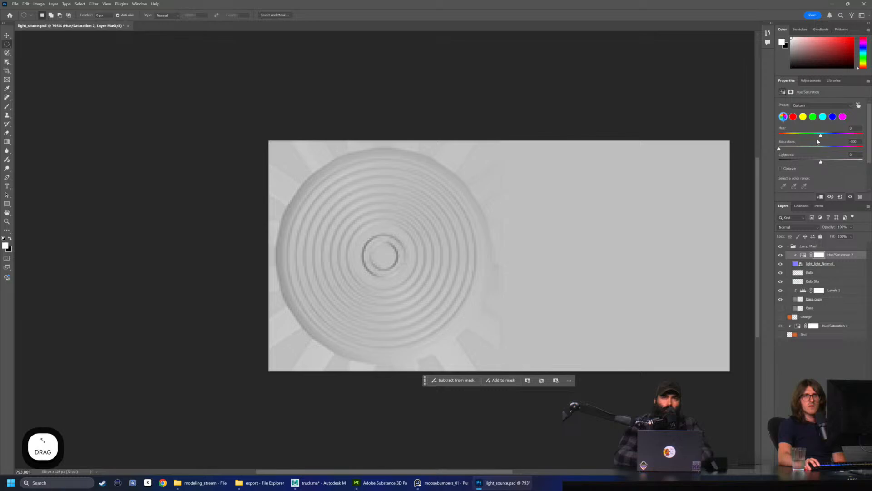
# Merge the light_light_Normal layer with its Hue/Saturation adjustment and move the merged layer below Bulb Blur
pyautogui.keyDown('shift'); pyautogui.click(840, 265); pyautogui.keyUp('shift')
pyautogui.rightClick(841, 266)
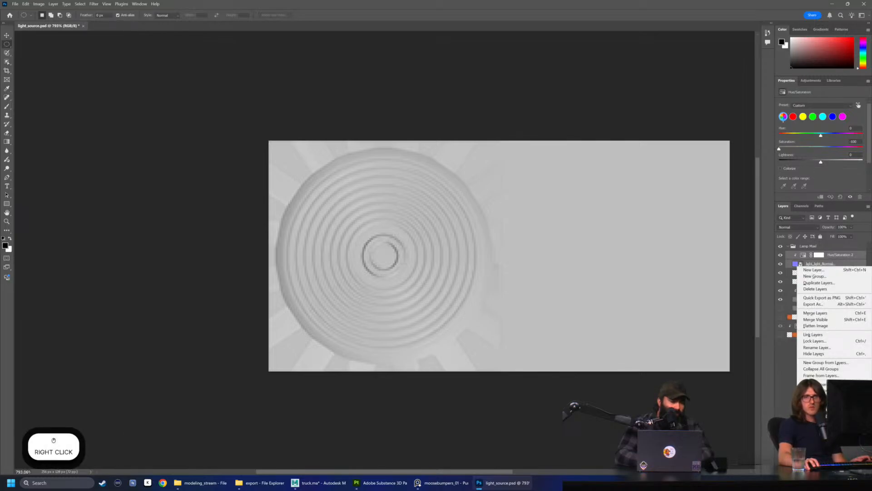
pyautogui.click(815, 313)
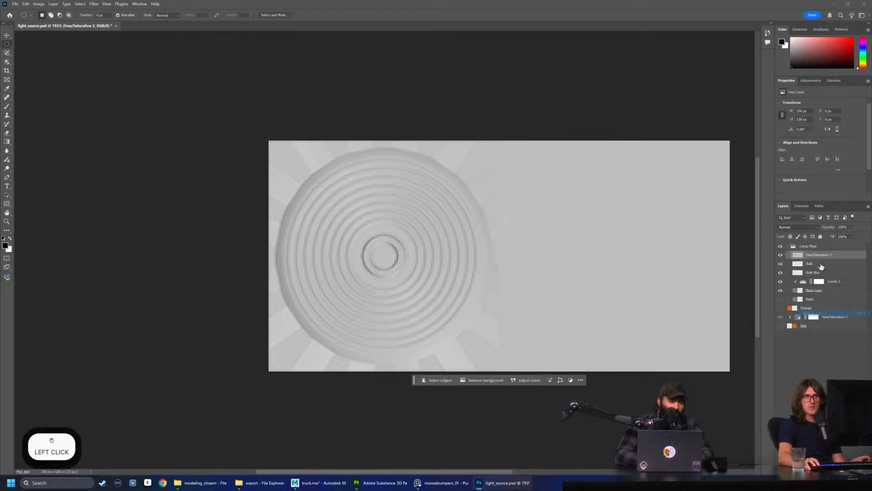
pyautogui.moveTo(828, 257); pyautogui.dragTo(832, 276)
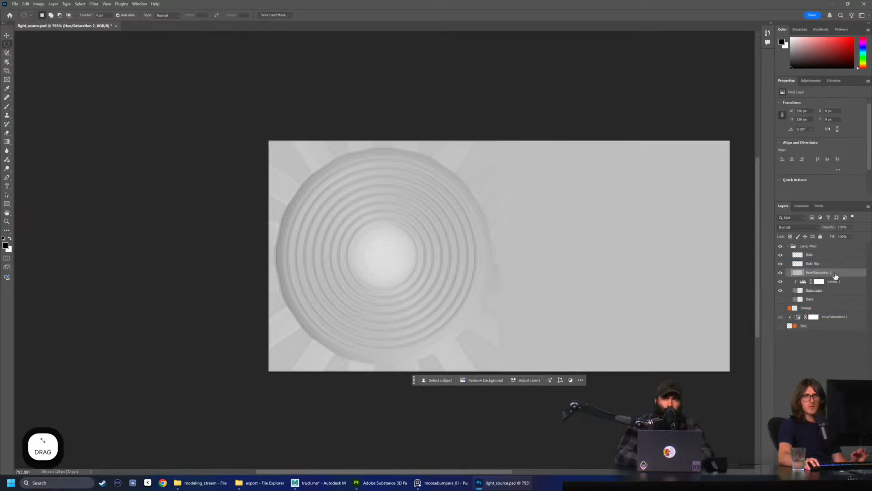
# Set the merged layer's blend mode to Hard Light and rename the layer Normal
pyautogui.click(796, 227)
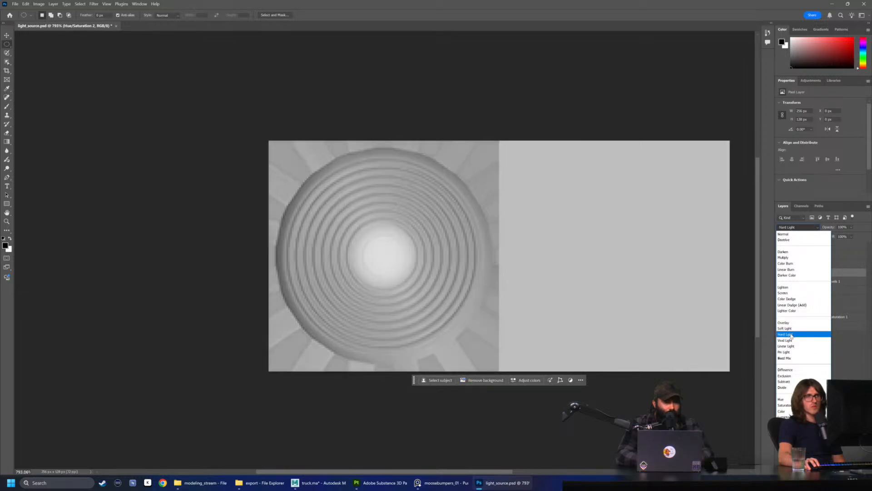
pyautogui.click(791, 335)
pyautogui.keyDown('alt'); pyautogui.scroll(-1, 388, 223); pyautogui.keyUp('alt')
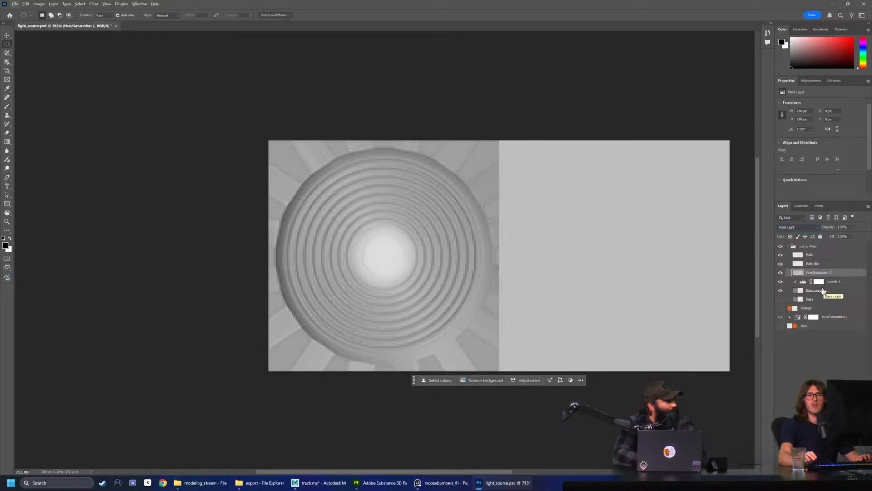
pyautogui.doubleClick(819, 272)
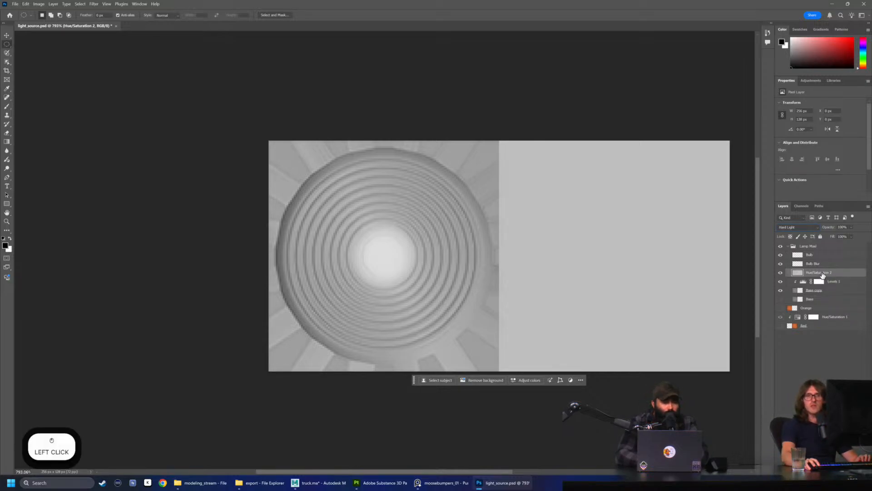
pyautogui.write('Hormal')
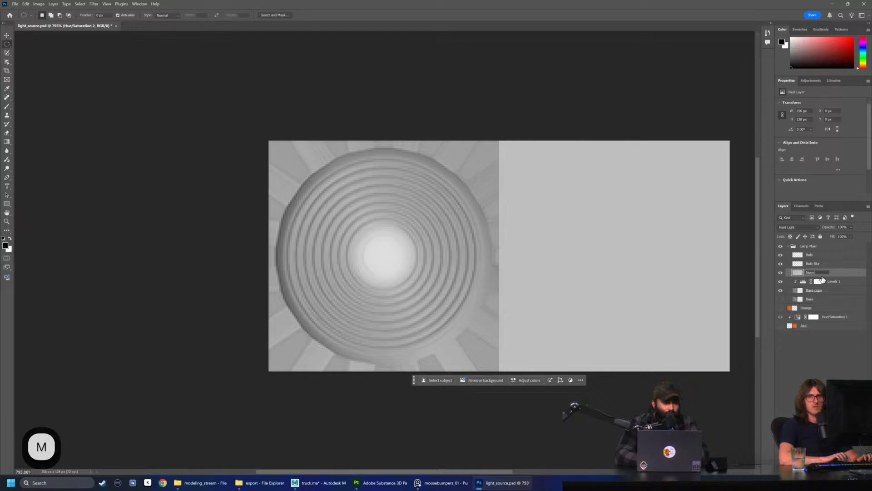
pyautogui.press('Return')
pyautogui.click(789, 228)
pyautogui.click(792, 229)
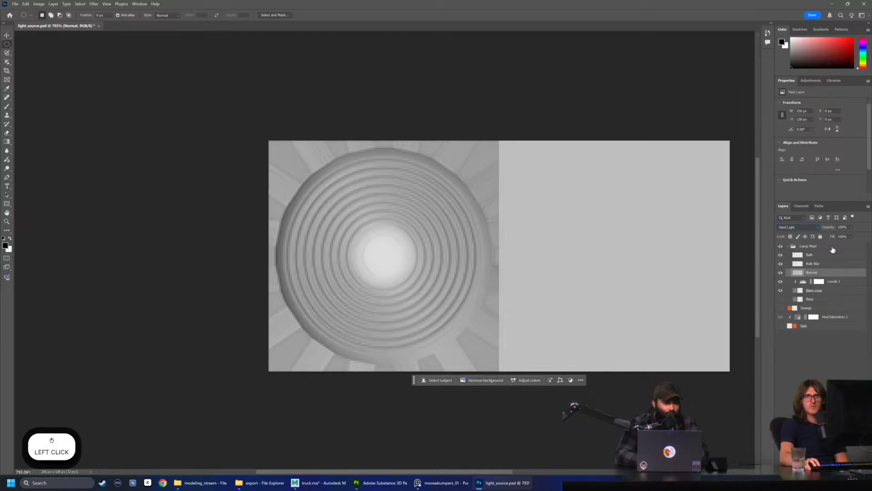
# Add a Levels adjustment clipped to the Normal layer, with input black 52, midtones 0.71 and output white about 192
pyautogui.click(810, 81)
pyautogui.click(810, 118)
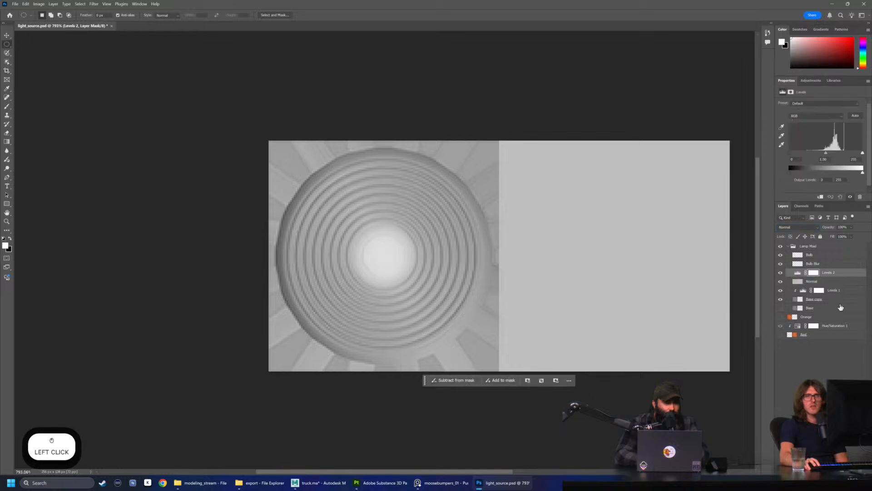
pyautogui.rightClick(848, 276)
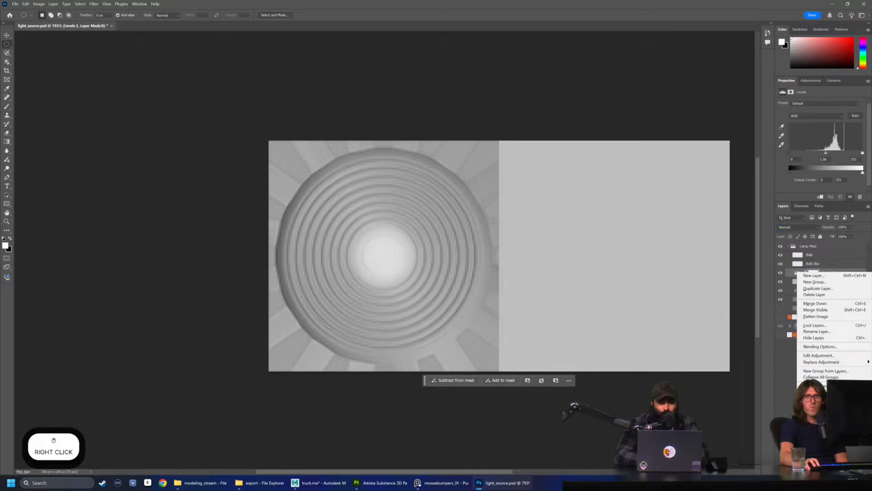
pyautogui.click(824, 435)
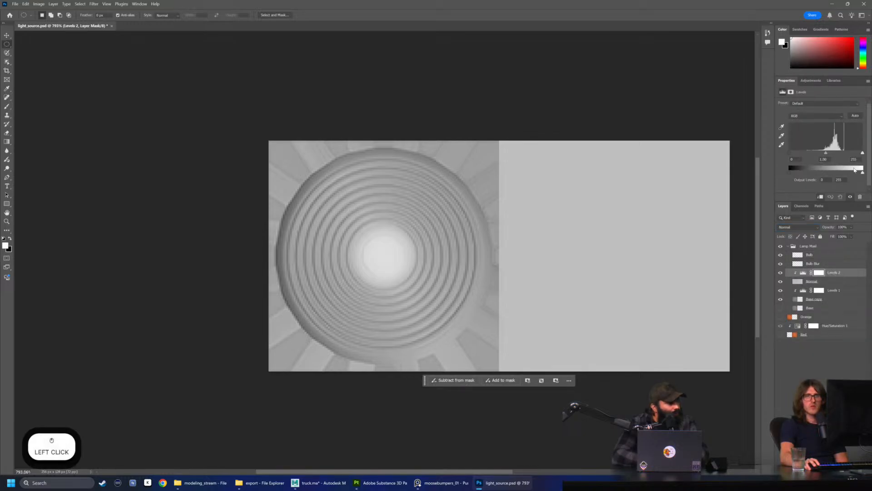
pyautogui.moveTo(863, 173); pyautogui.dragTo(804, 156)
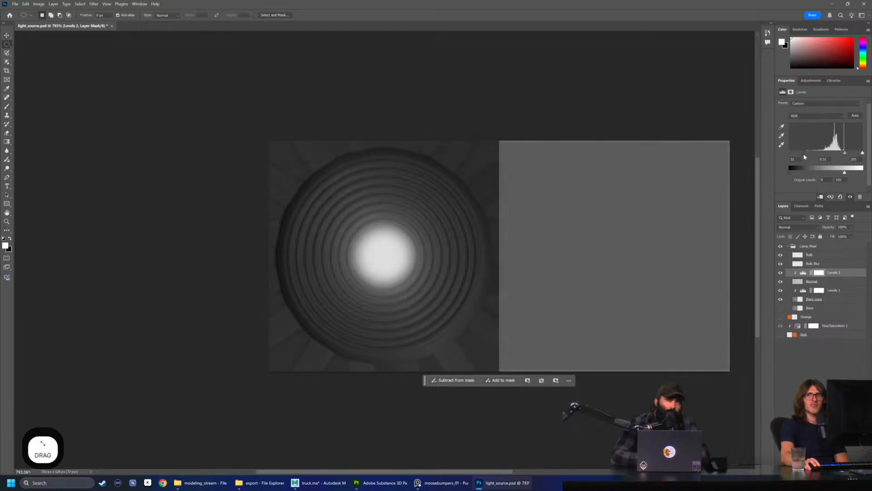
pyautogui.moveTo(846, 154); pyautogui.dragTo(840, 155)
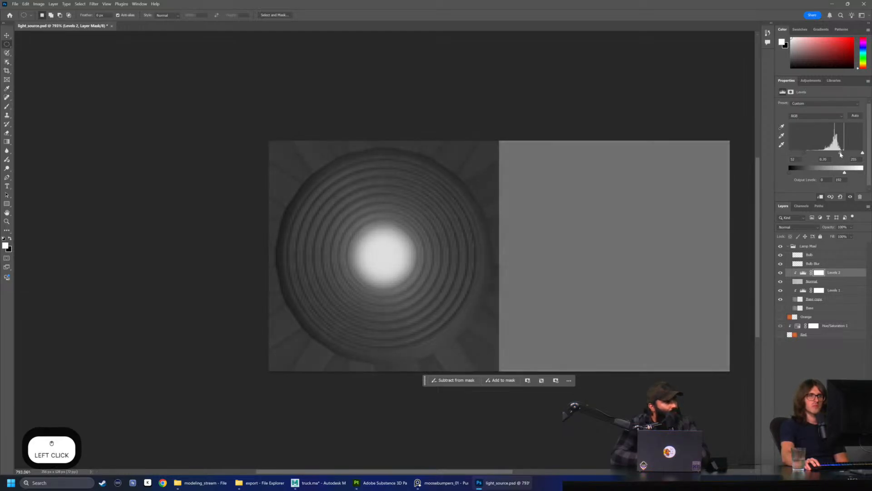
# Compare the lamp mask with the Normal layer shown and hidden
pyautogui.click(781, 282)
pyautogui.click(781, 282)
pyautogui.click(782, 283)
pyautogui.click(781, 282)
pyautogui.click(781, 283)
pyautogui.click(781, 282)
pyautogui.click(781, 282)
pyautogui.click(781, 282)
pyautogui.click(782, 283)
pyautogui.click(781, 283)
pyautogui.click(781, 282)
pyautogui.click(781, 282)
pyautogui.moveTo(841, 157)
pyautogui.mouseDown()
pyautogui.moveTo(848, 154)
pyautogui.moveTo(841, 159)
pyautogui.mouseUp()
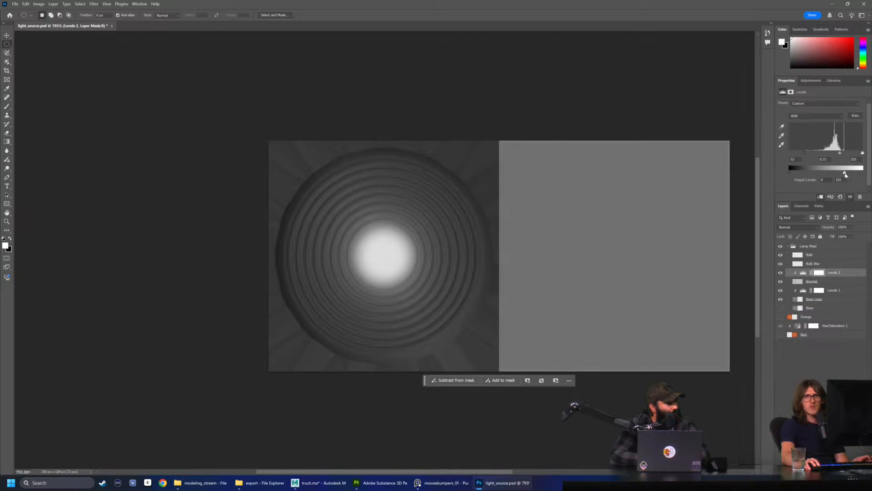
# Try the Vivid Light blend mode on the Normal layer and brighten the Levels 2 midtones to 1.18
pyautogui.click(799, 283)
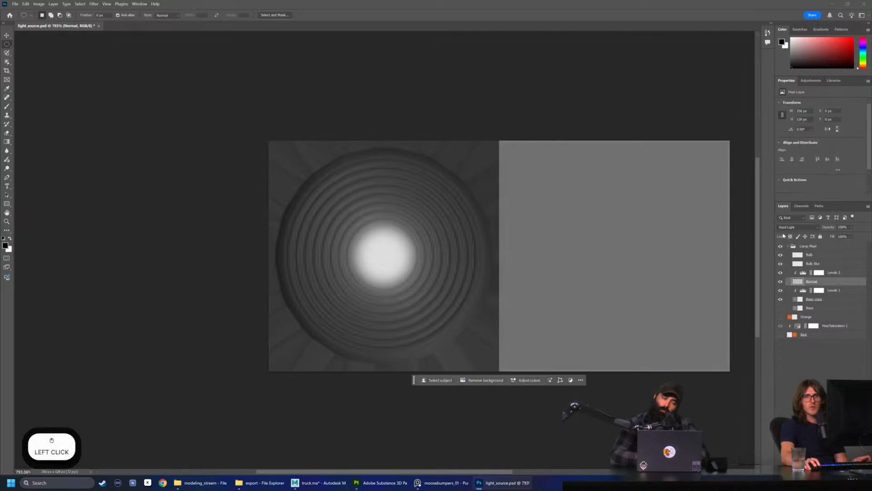
pyautogui.click(798, 227)
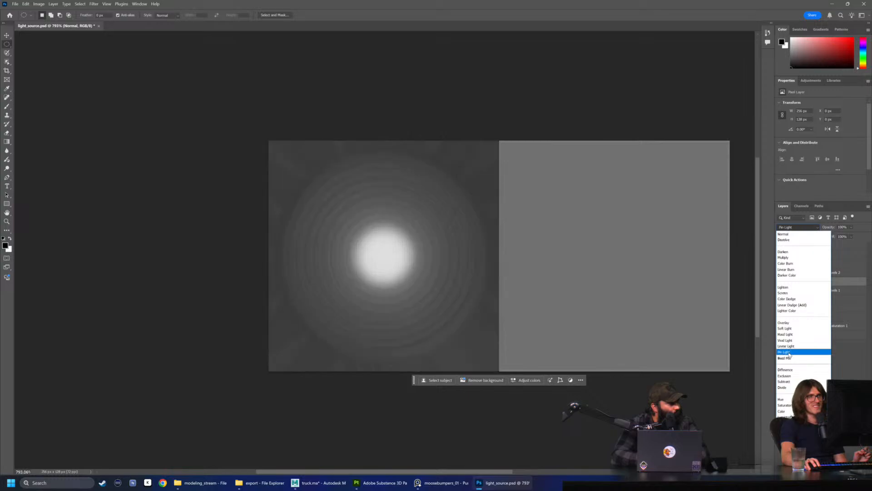
pyautogui.click(785, 340)
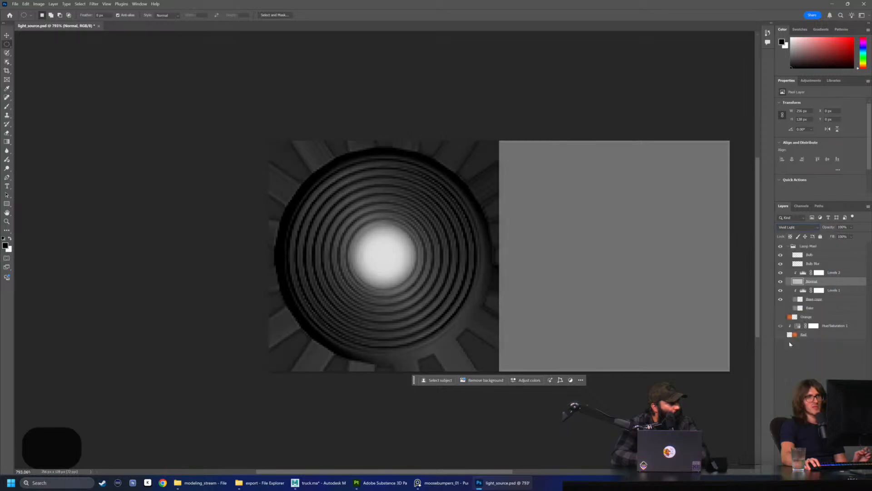
pyautogui.click(841, 275)
pyautogui.moveTo(841, 152)
pyautogui.mouseDown()
pyautogui.moveTo(821, 154)
pyautogui.moveTo(832, 157)
pyautogui.mouseUp()
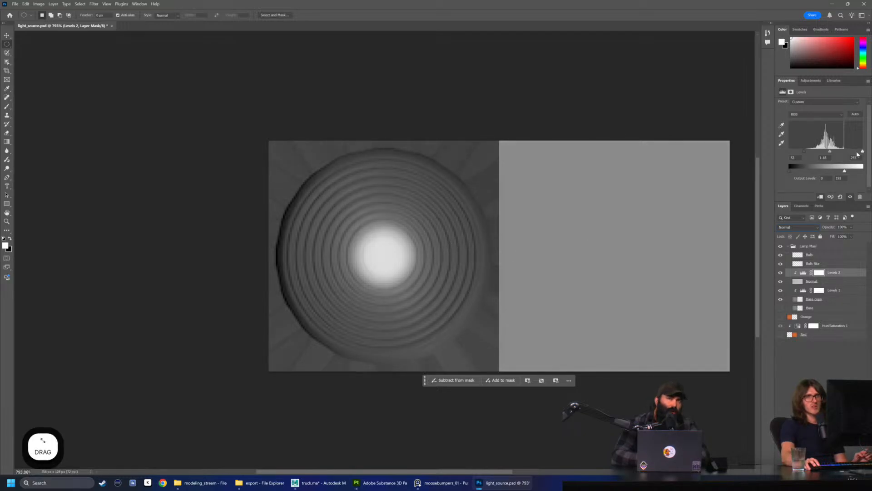
# Undo the midtone adjustment in Levels 2 and the Normal layer's Vivid Light blend mode
pyautogui.hotkey('ctrl', 'z')
pyautogui.hotkey('ctrl', 'z')
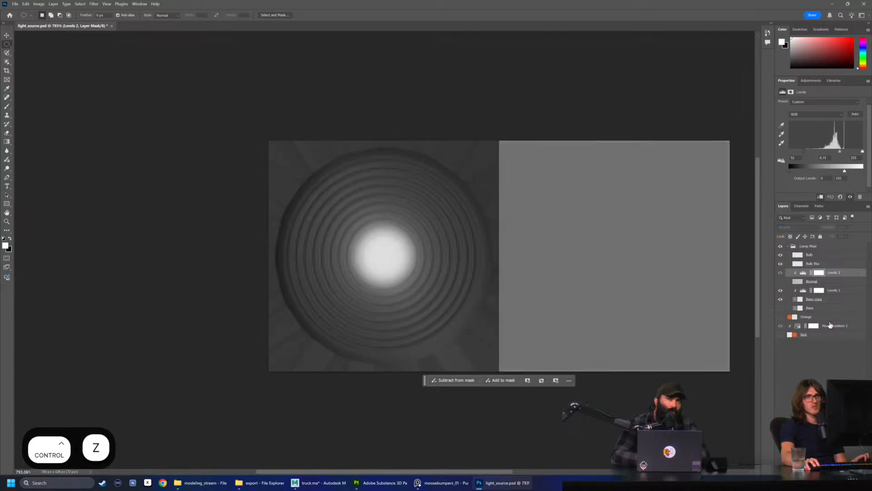
pyautogui.hotkey('ctrl', 'z')
pyautogui.click(816, 282)
pyautogui.hotkey('ctrl', 'z')
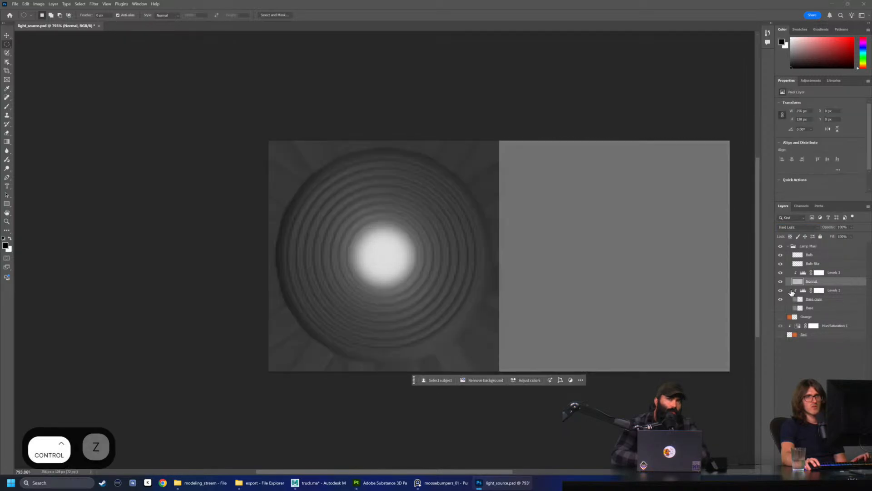
# Lower the Normal layer's opacity to 80%
pyautogui.click(813, 272)
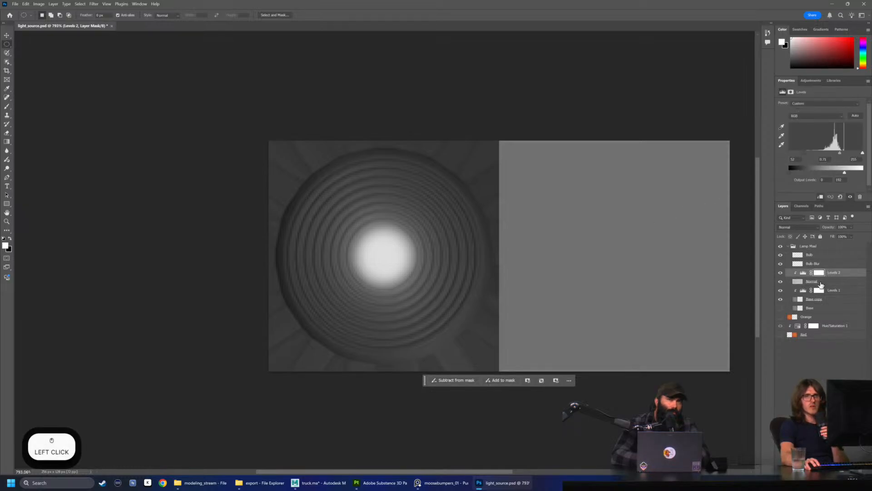
pyautogui.click(818, 283)
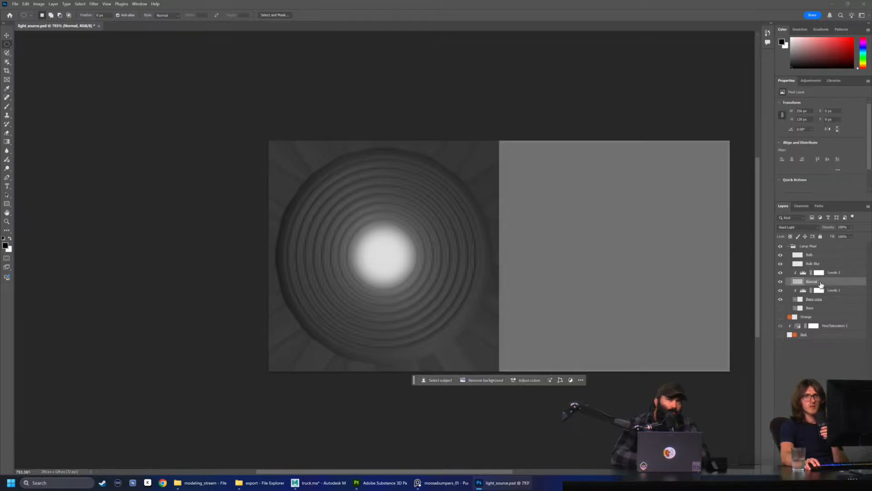
pyautogui.click(851, 228)
pyautogui.moveTo(859, 236)
pyautogui.mouseDown()
pyautogui.moveTo(844, 238)
pyautogui.moveTo(869, 242)
pyautogui.moveTo(858, 238)
pyautogui.mouseUp()
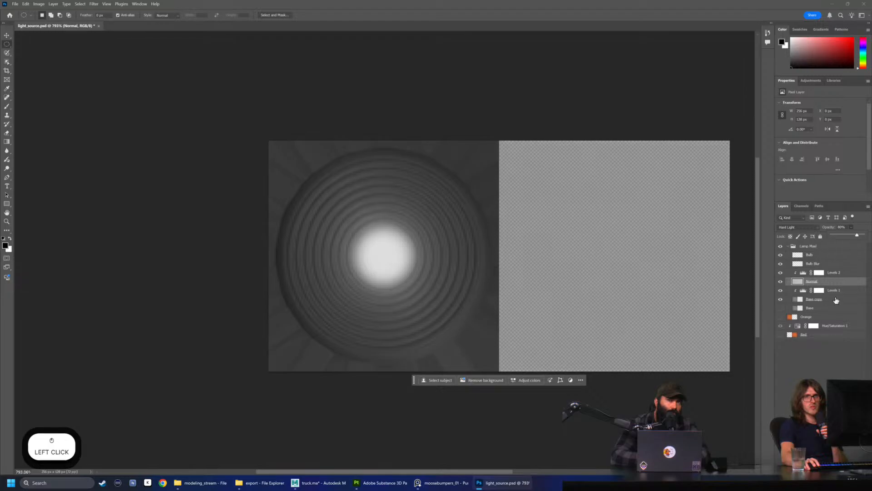
pyautogui.click(822, 359)
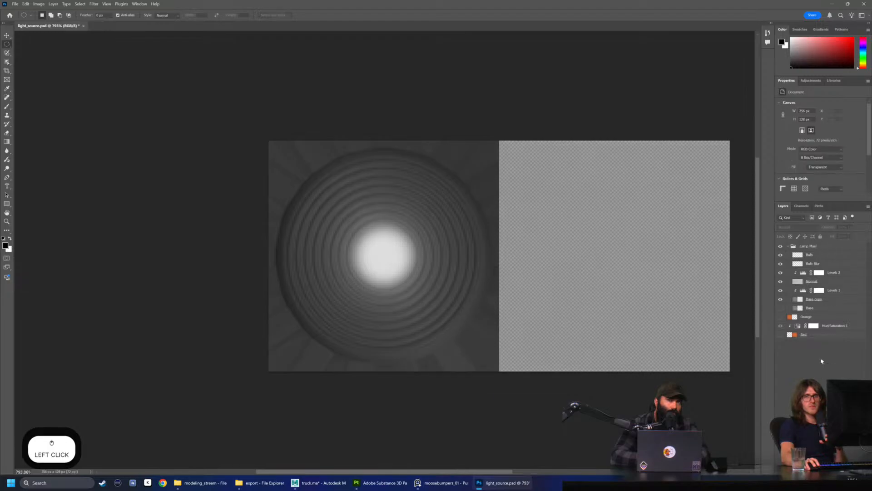
pyautogui.click(789, 247)
pyautogui.click(787, 247)
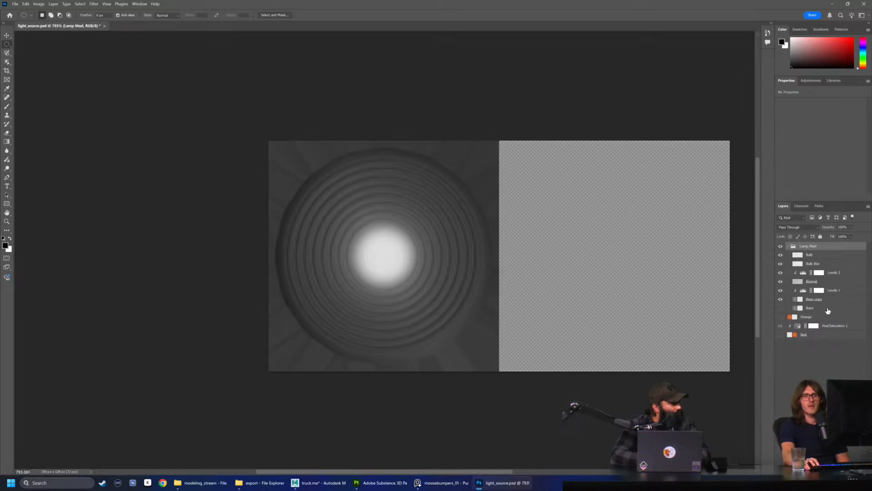
pyautogui.click(809, 256)
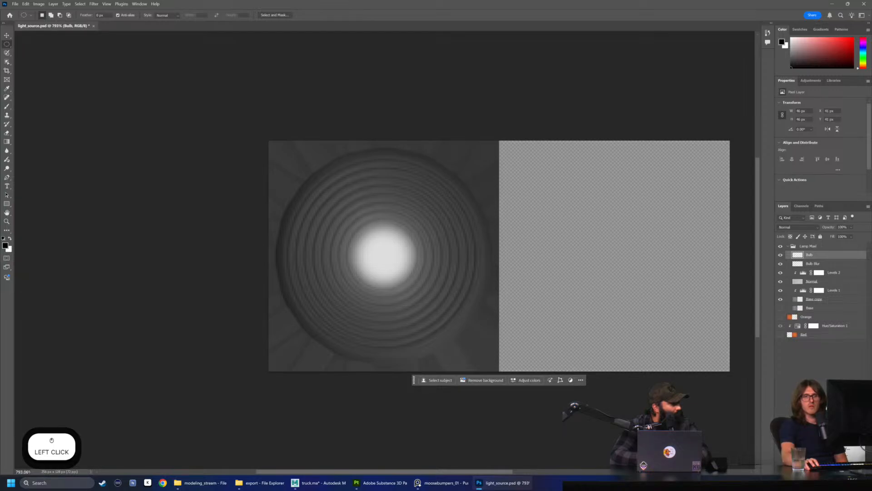
pyautogui.click(817, 372)
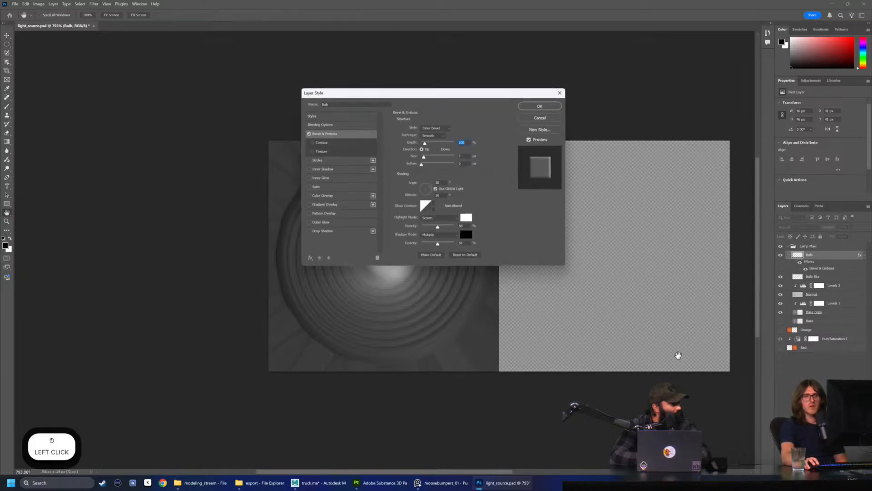
pyautogui.moveTo(442, 95); pyautogui.dragTo(657, 134)
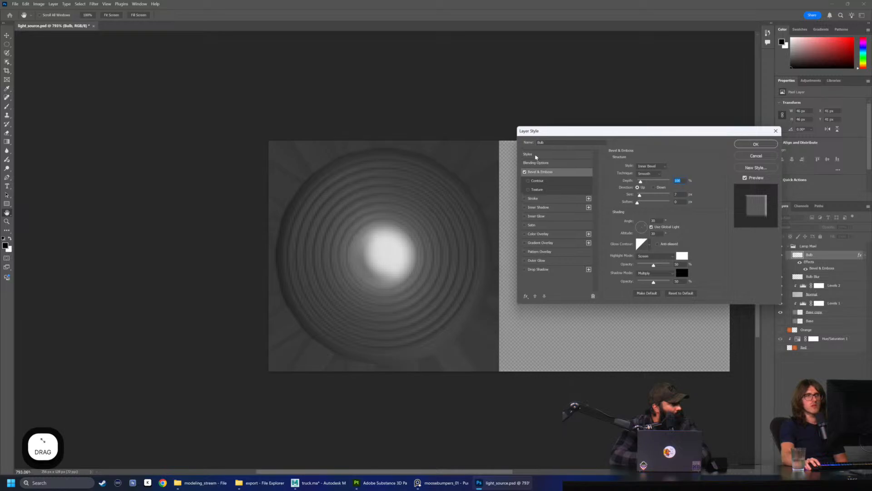
pyautogui.moveTo(643, 184); pyautogui.dragTo(628, 186)
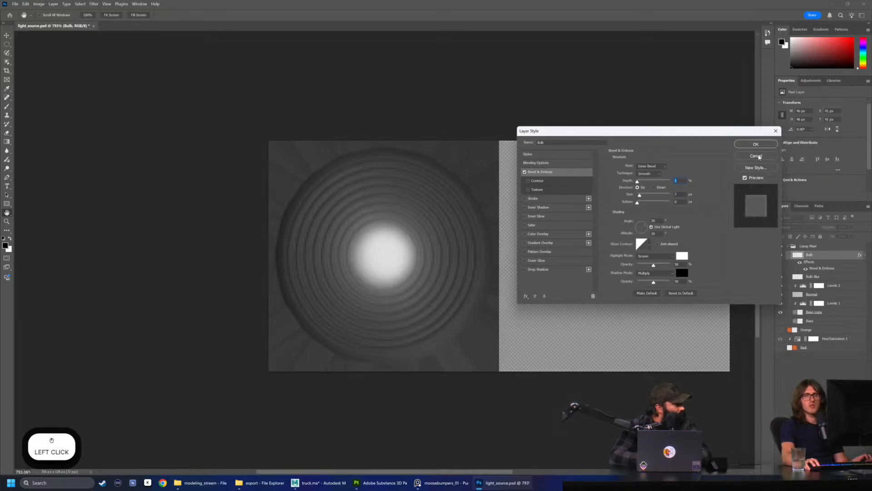
pyautogui.click(757, 155)
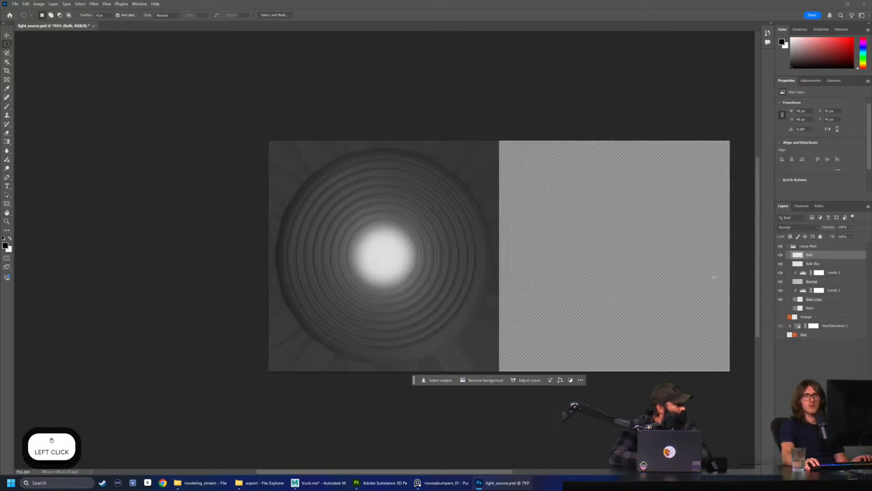
pyautogui.click(796, 264)
pyautogui.click(825, 256)
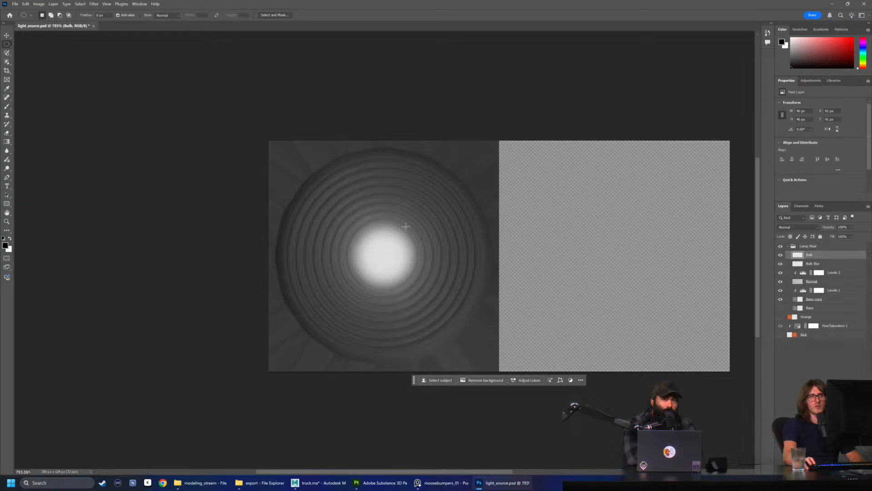
pyautogui.click(821, 289)
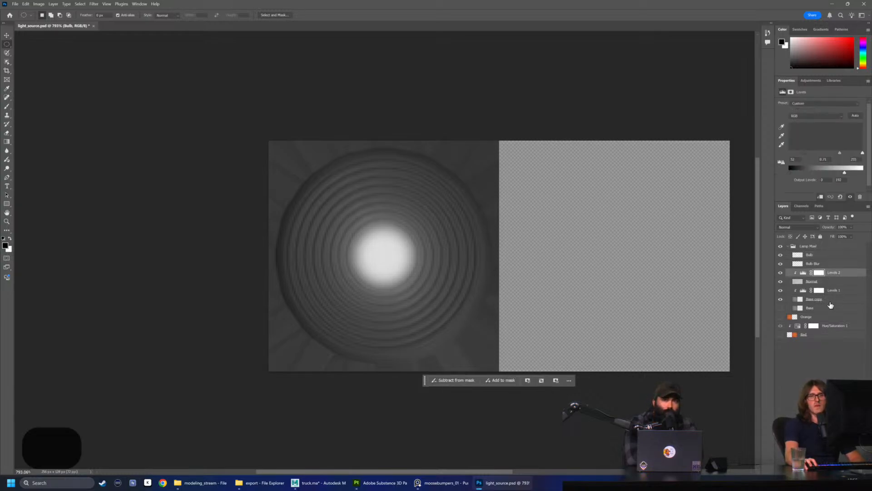
pyautogui.click(837, 273)
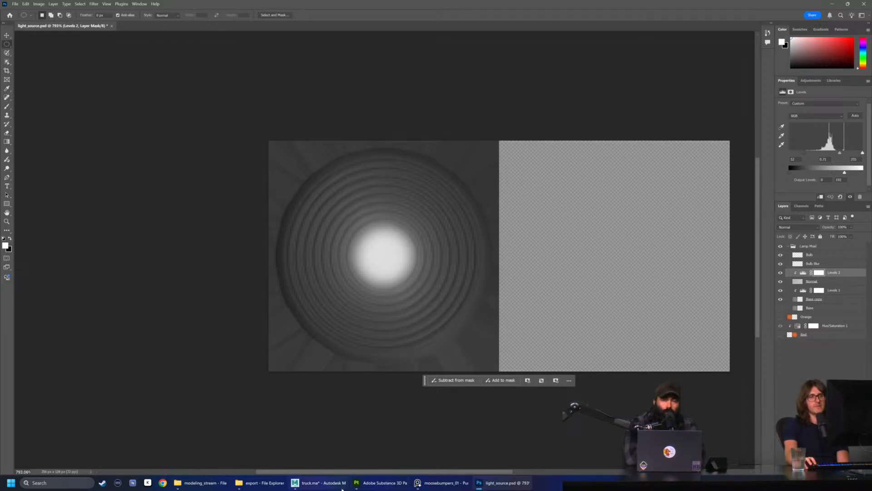
# Switch to Maya and close the Script Editor and Material Hub windows
pyautogui.click(318, 482)
pyautogui.click(603, 69)
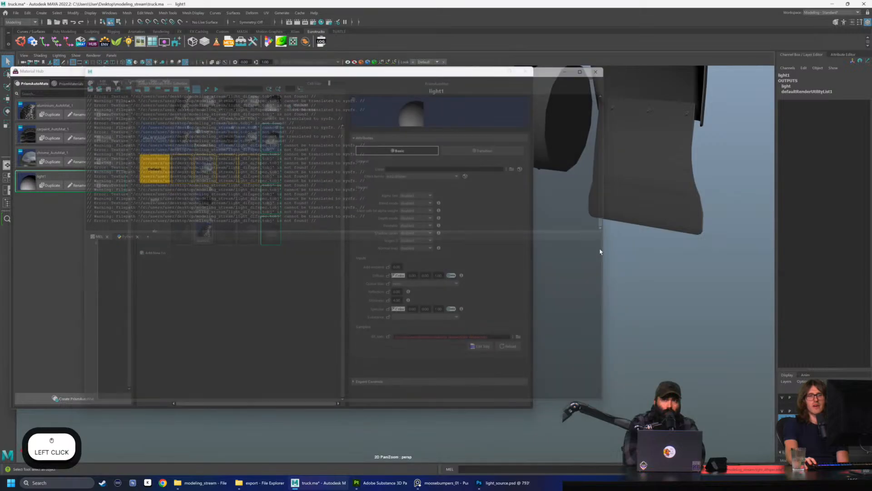
pyautogui.click(521, 76)
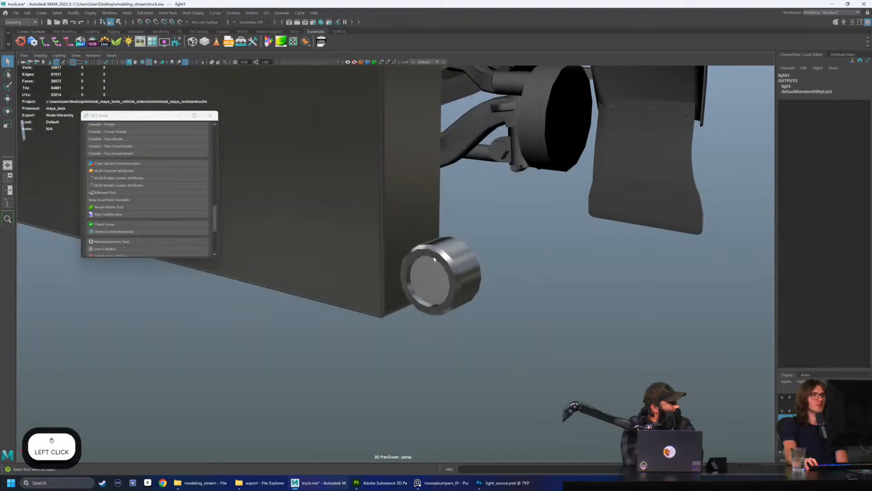
# Examine the marker light's housing and lens at the bumper's lower corner from several angles in Maya
pyautogui.click(466, 304)
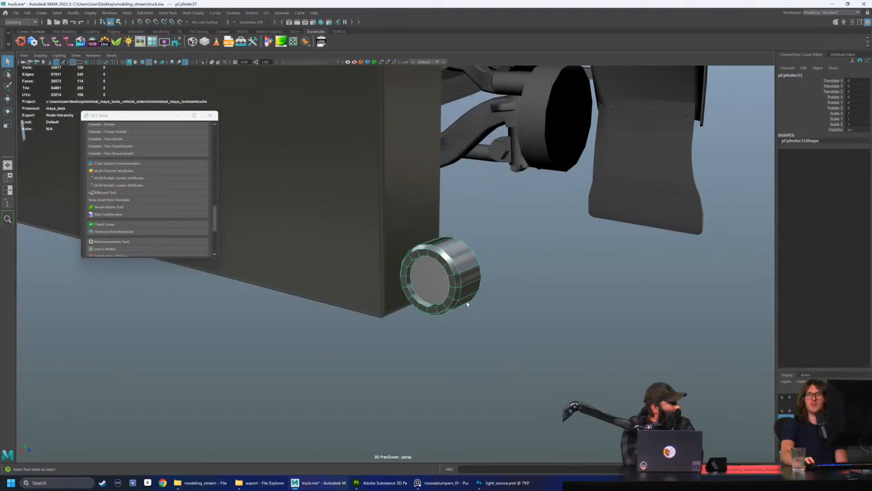
pyautogui.click(528, 385)
pyautogui.click(426, 288)
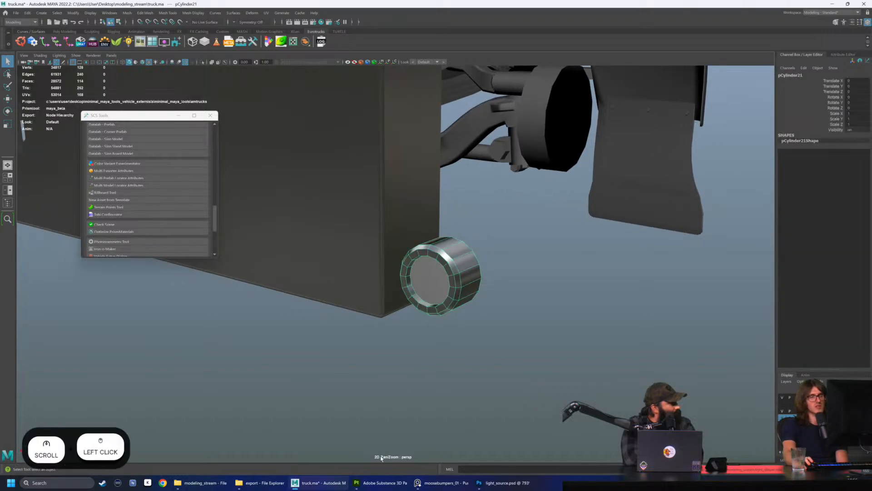
pyautogui.click(446, 322)
pyautogui.scroll(3, 444, 300)
pyautogui.moveTo(444, 300)
pyautogui.keyDown('alt'); pyautogui.mouseDown()
pyautogui.moveTo(432, 317)
pyautogui.moveTo(425, 293)
pyautogui.moveTo(462, 325)
pyautogui.moveTo(443, 302)
pyautogui.mouseUp(); pyautogui.keyUp('alt')
pyautogui.keyDown('alt'); pyautogui.moveTo(443, 303); pyautogui.dragTo(436, 297, button='right'); pyautogui.keyUp('alt')
pyautogui.moveTo(436, 298)
pyautogui.keyDown('alt'); pyautogui.mouseDown()
pyautogui.moveTo(422, 285)
pyautogui.moveTo(423, 307)
pyautogui.mouseUp(); pyautogui.keyUp('alt')
pyautogui.click(419, 347)
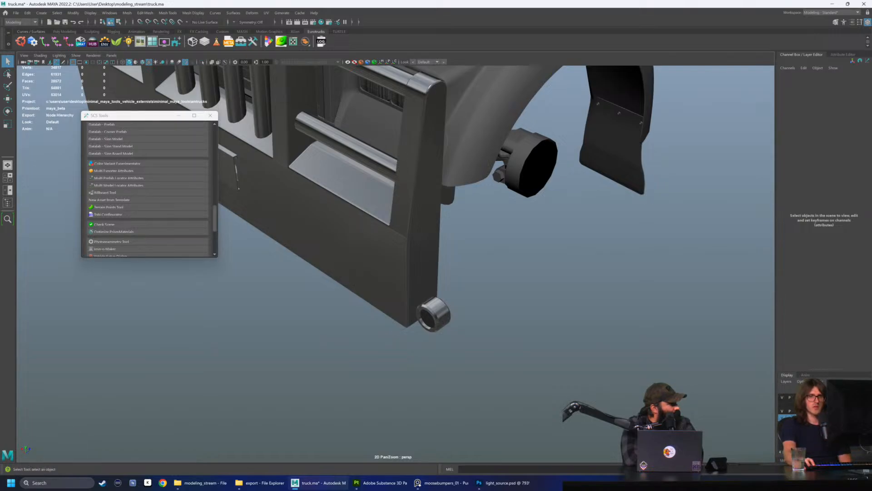
# Review the texture errors in the Script Editor, close it and return to the marker light
pyautogui.click(867, 469)
pyautogui.scroll(1, 333, 245)
pyautogui.moveTo(333, 247); pyautogui.dragTo(323, 400)
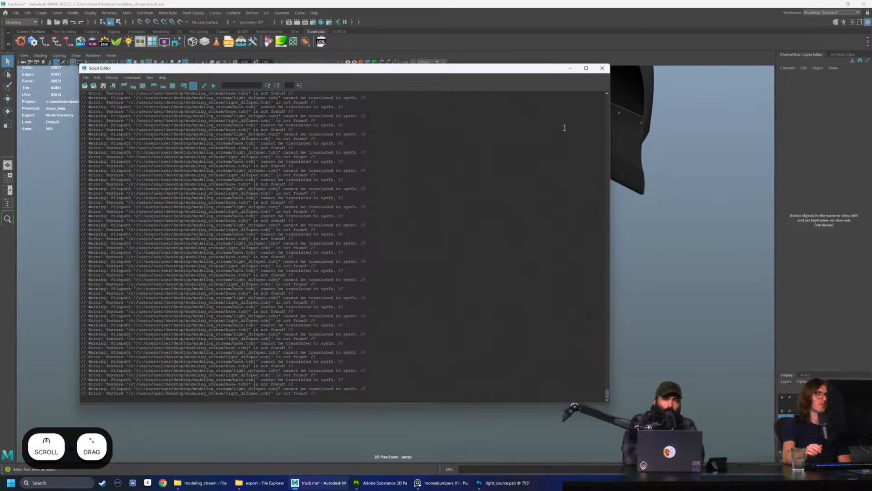
pyautogui.click(602, 68)
pyautogui.scroll(2, 415, 383)
pyautogui.keyDown('alt'); pyautogui.moveTo(415, 383); pyautogui.dragTo(424, 372); pyautogui.keyUp('alt')
# Switch to Photoshop, hide the Lamp Mask group and show the Orange and Red layers to inspect both lens colours
pyautogui.click(384, 482)
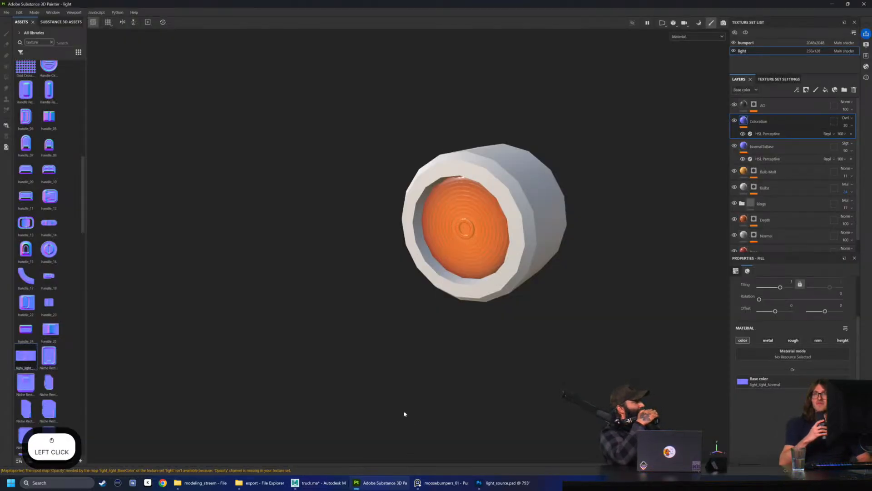
pyautogui.click(499, 483)
pyautogui.click(789, 245)
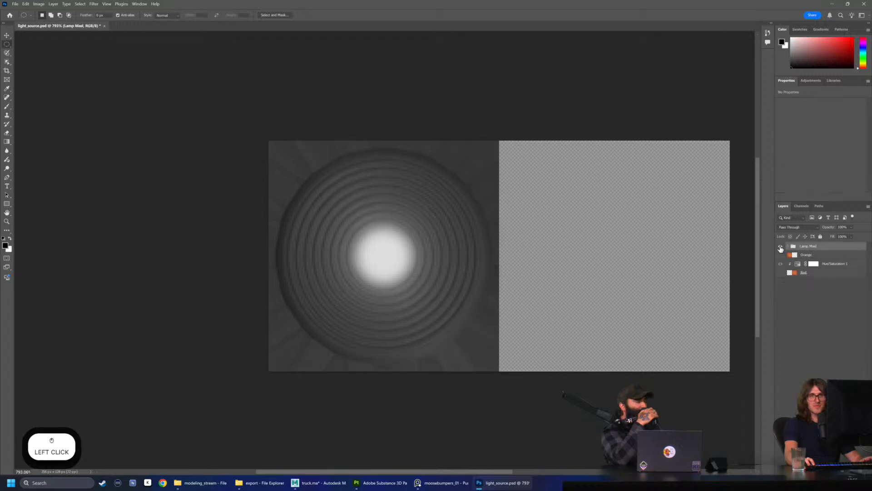
pyautogui.moveTo(780, 255); pyautogui.dragTo(780, 275)
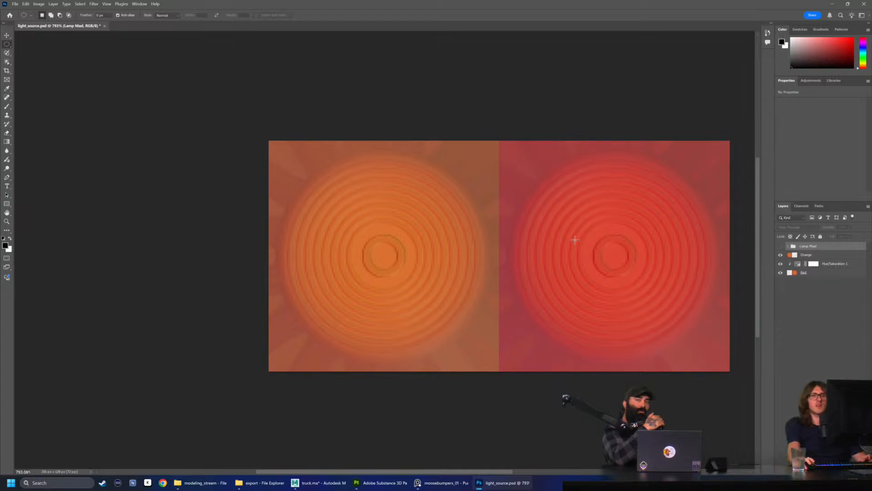
pyautogui.moveTo(453, 471); pyautogui.dragTo(488, 471)
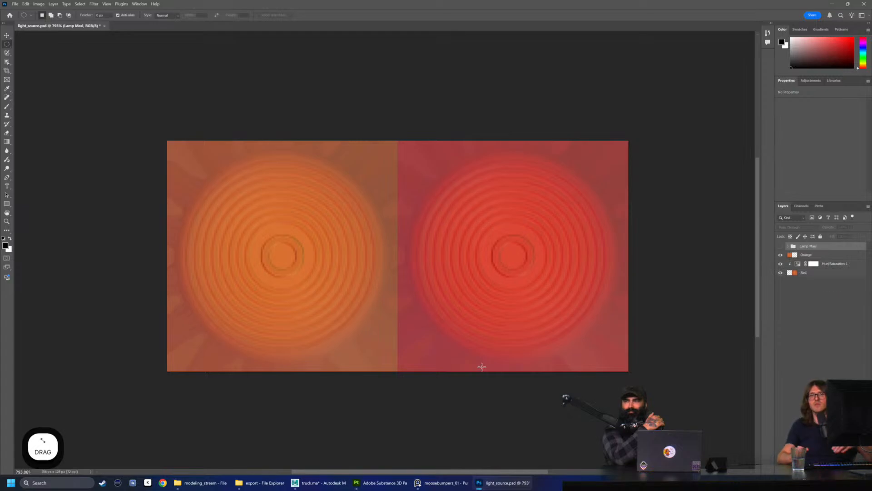
pyautogui.keyDown('alt'); pyautogui.scroll(-3, 409, 325); pyautogui.keyUp('alt')
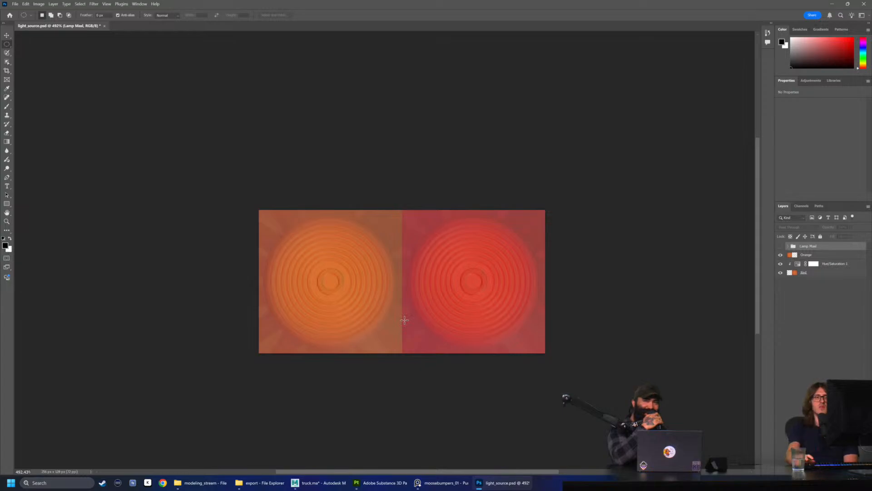
# Switch to Maya, display wireframe over the shaded truck model and open the Artist Tools window
pyautogui.click(319, 483)
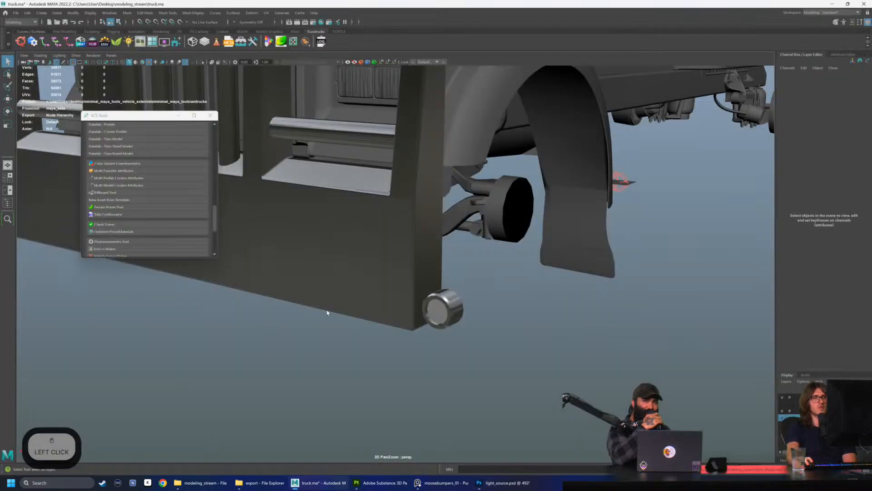
pyautogui.click(149, 62)
pyautogui.scroll(3, 120, 232)
pyautogui.scroll(1, 121, 232)
pyautogui.click(241, 41)
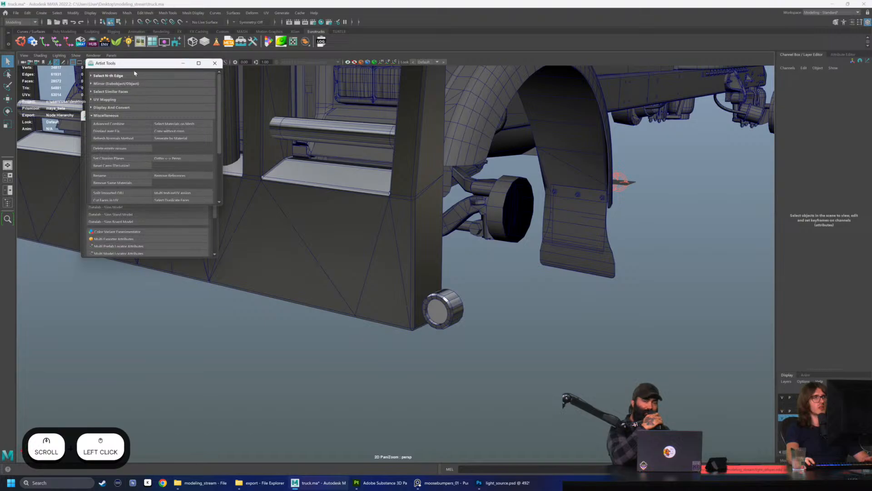
pyautogui.scroll(-1, 150, 136)
pyautogui.keyDown('alt'); pyautogui.moveTo(391, 196); pyautogui.dragTo(414, 234); pyautogui.keyUp('alt')
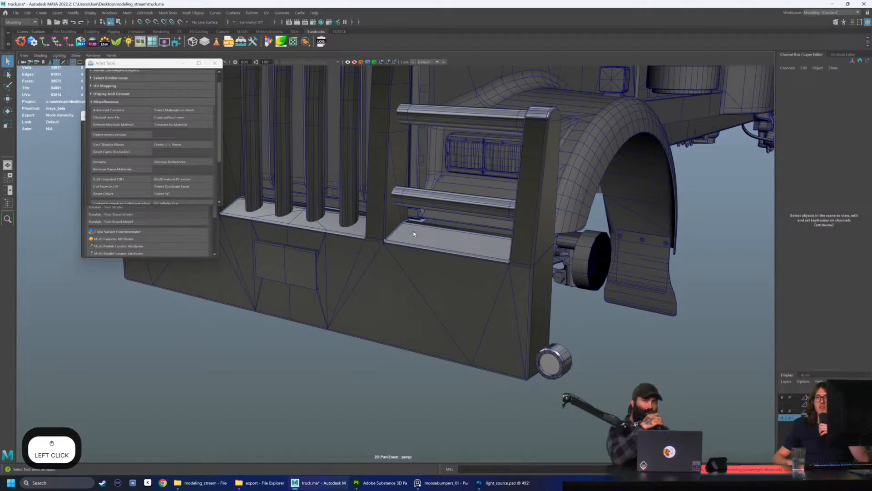
# Switch to Photoshop, show the Lamp Mask group above the Orange and Red layers, and switch back to Maya
pyautogui.click(504, 483)
pyautogui.click(779, 246)
pyautogui.click(780, 247)
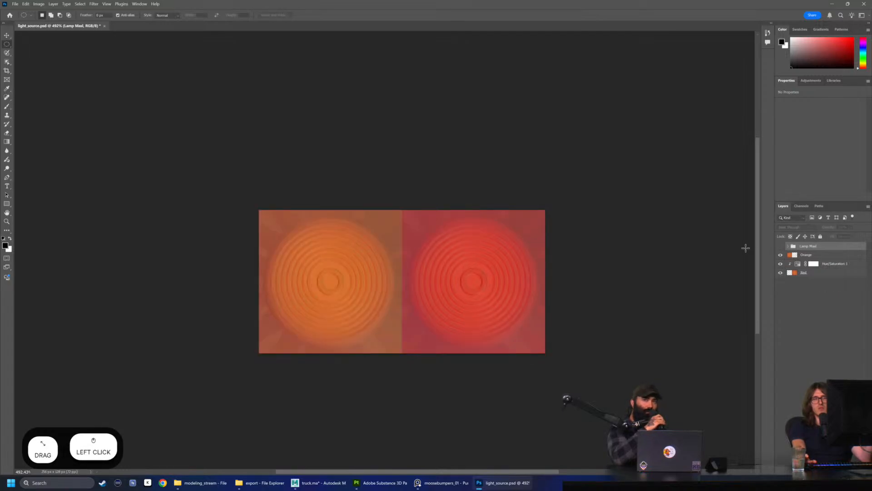
pyautogui.click(781, 246)
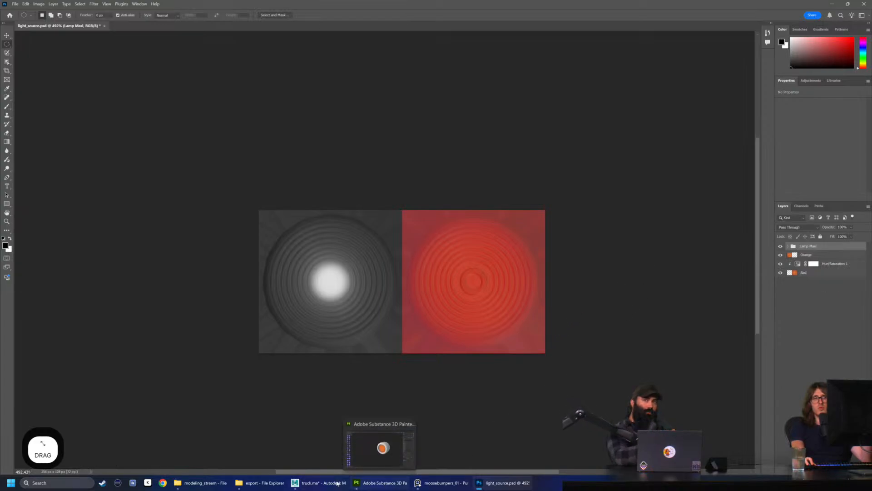
pyautogui.moveTo(367, 487)
pyautogui.click(318, 484)
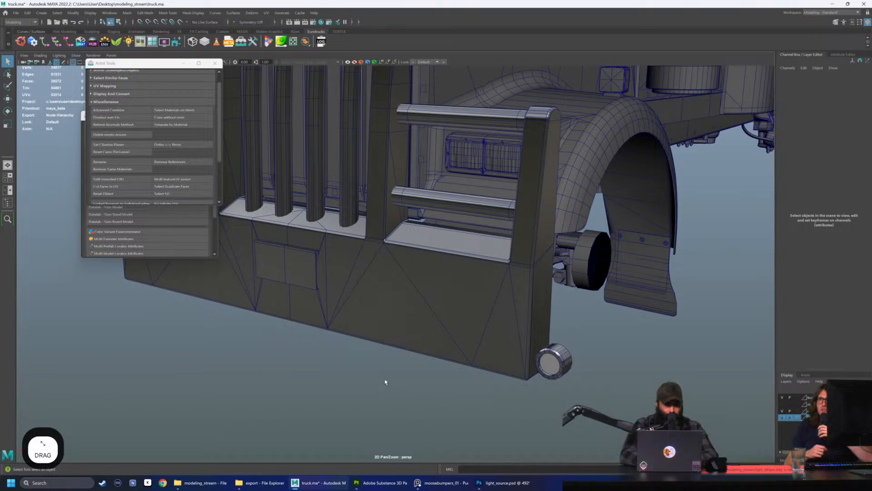
# In Photoshop, group the layers from Bulb down to Base copy inside Lamp Mask and name the group "R - Blinker"
pyautogui.click(502, 482)
pyautogui.click(789, 247)
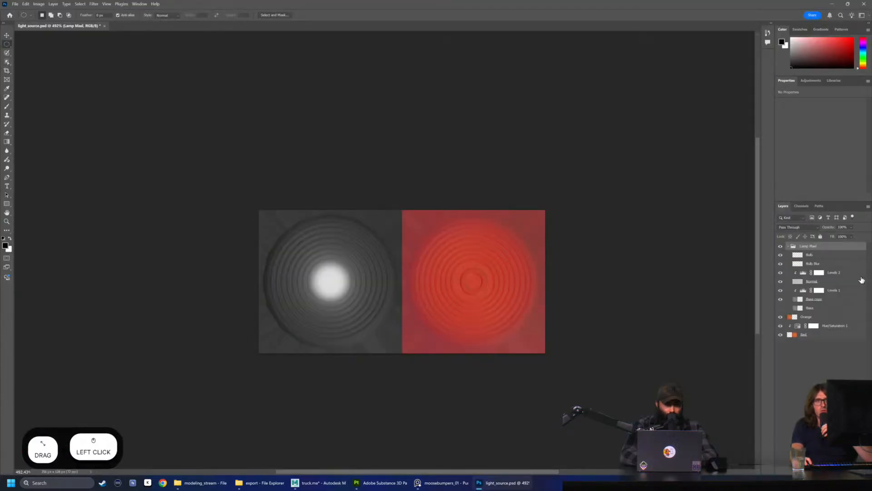
pyautogui.click(827, 257)
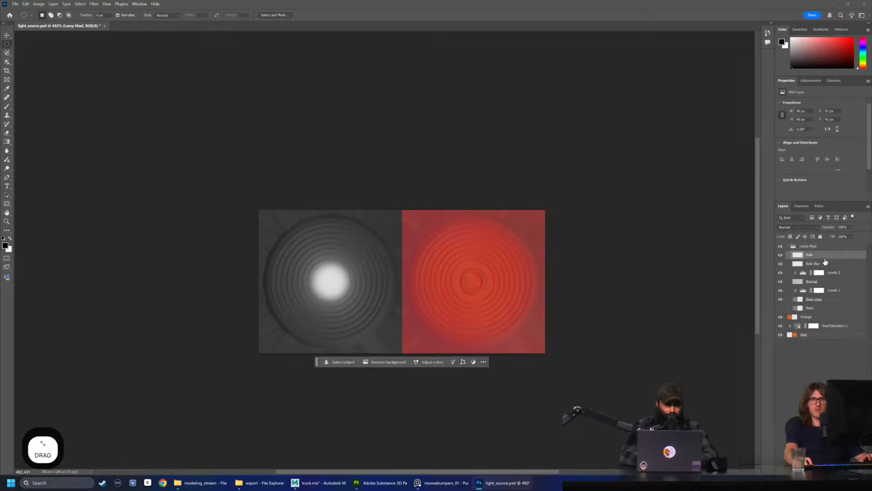
pyautogui.keyDown('shift'); pyautogui.click(833, 302); pyautogui.keyUp('shift')
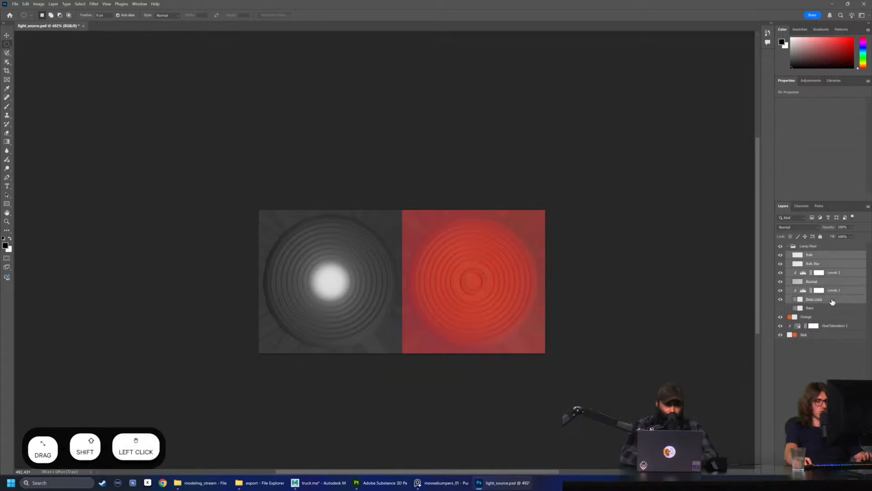
pyautogui.hotkey('ctrl', 'g')
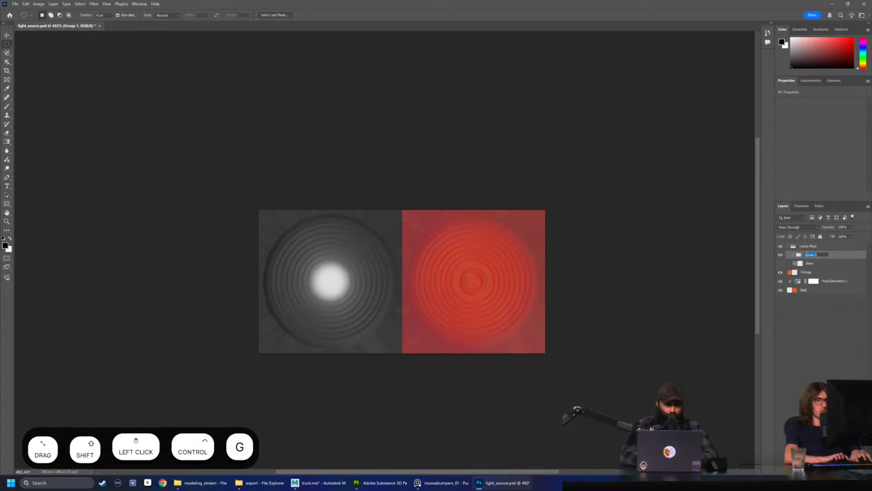
pyautogui.write('Blinker')
pyautogui.press('BackSpace')
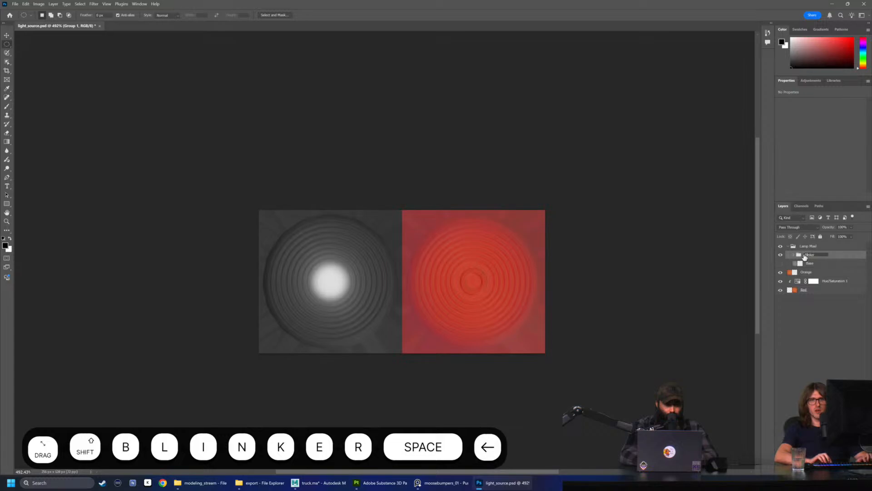
pyautogui.write('R -')
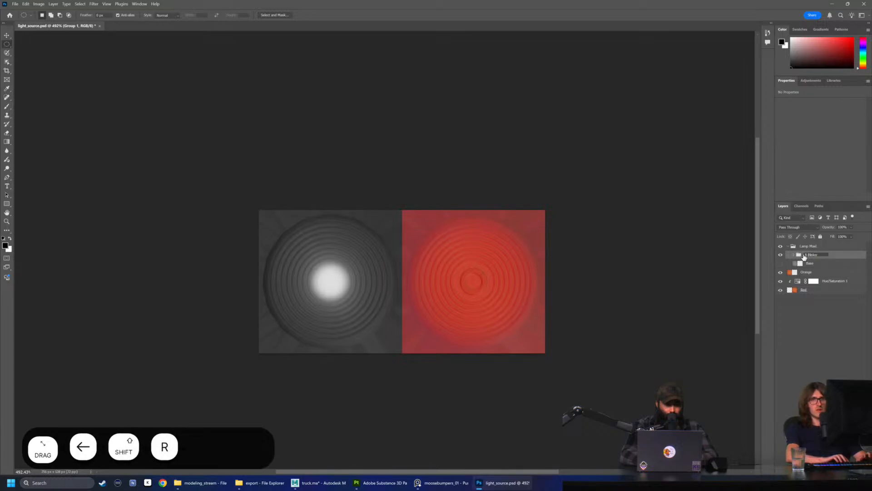
pyautogui.click(832, 257)
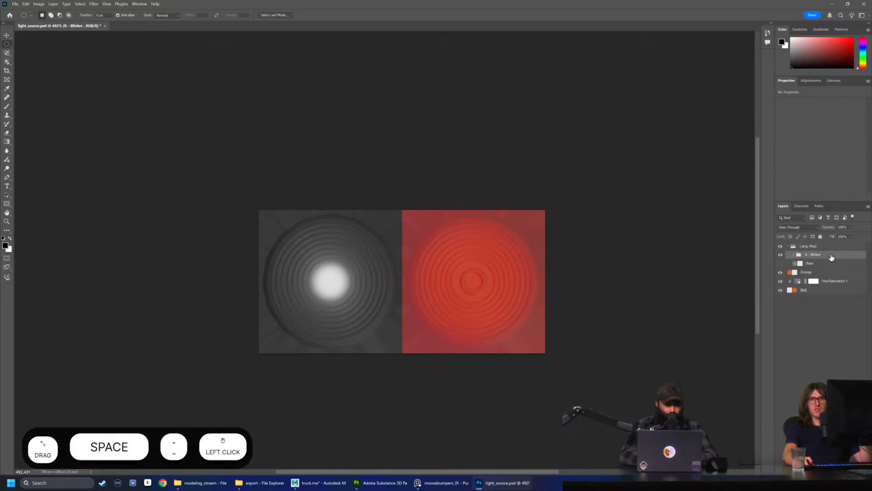
# Limit the R - Blinker group's blending to the red channel and hide the Orange and Red layers
pyautogui.doubleClick(832, 257)
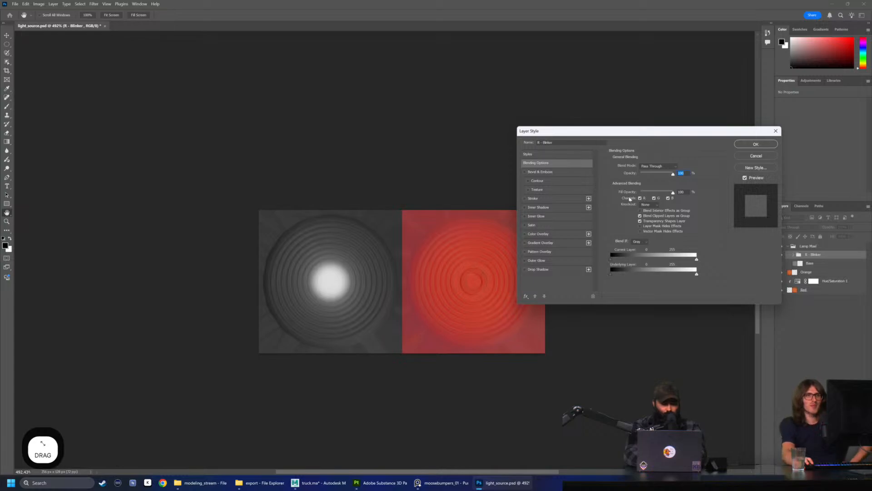
pyautogui.click(654, 198)
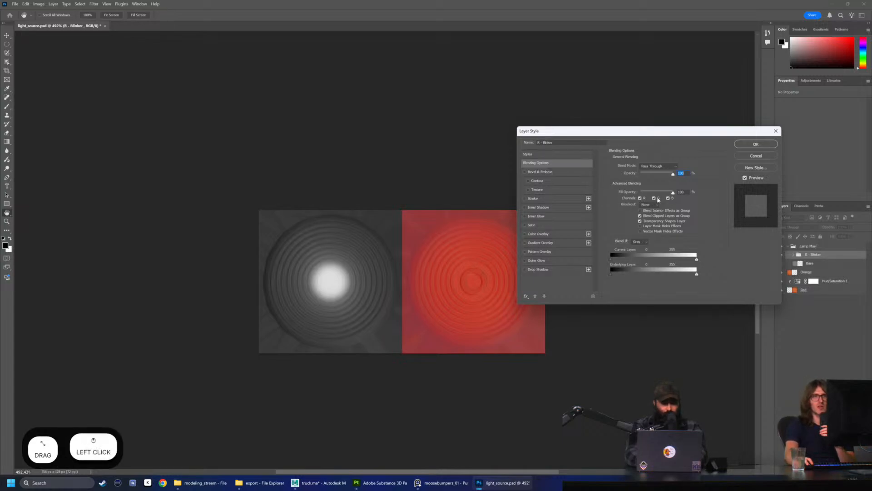
pyautogui.click(668, 198)
pyautogui.click(669, 198)
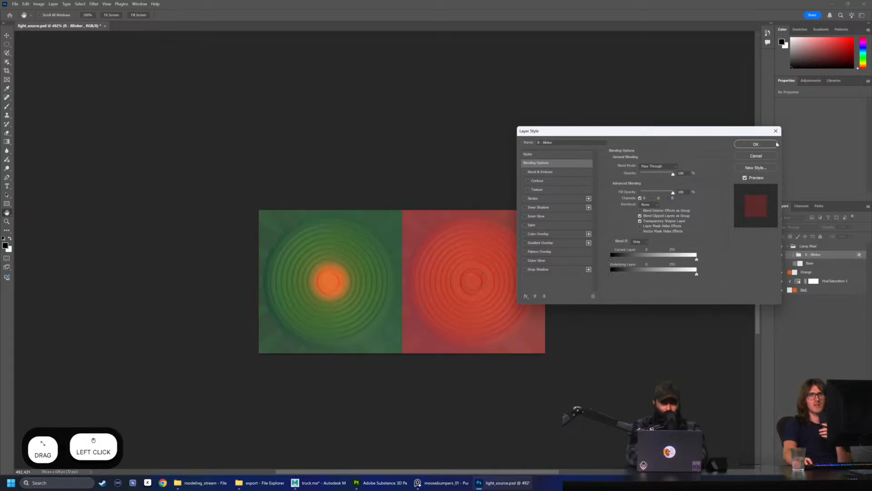
pyautogui.click(756, 144)
pyautogui.click(780, 272)
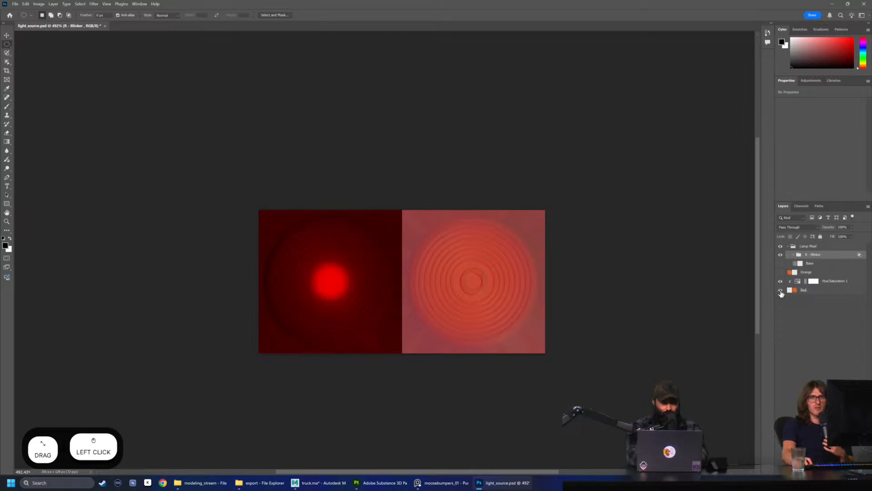
pyautogui.click(780, 289)
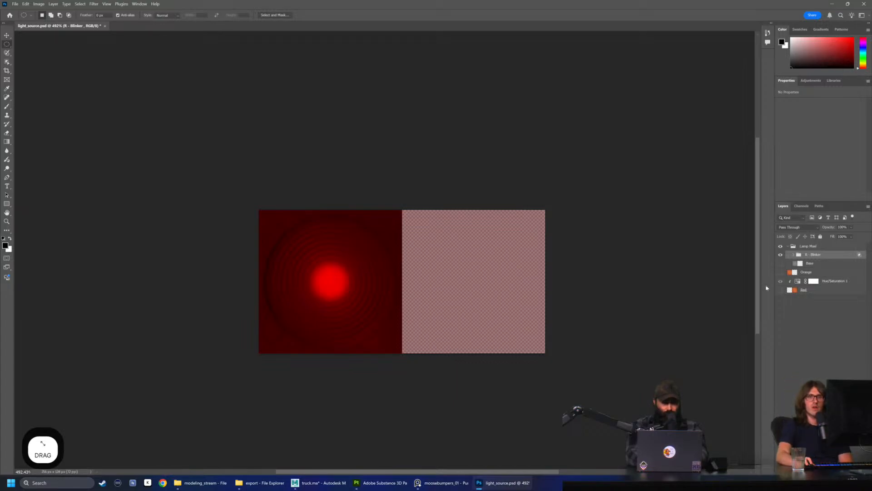
# Try the R - Blinker group in the green channel only and restore its blending to the red channel
pyautogui.doubleClick(812, 255)
pyautogui.click(815, 368)
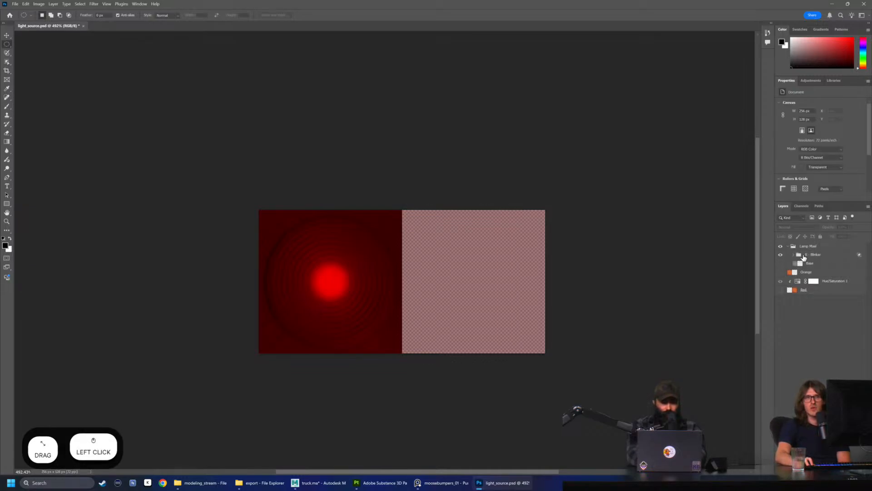
pyautogui.click(839, 254)
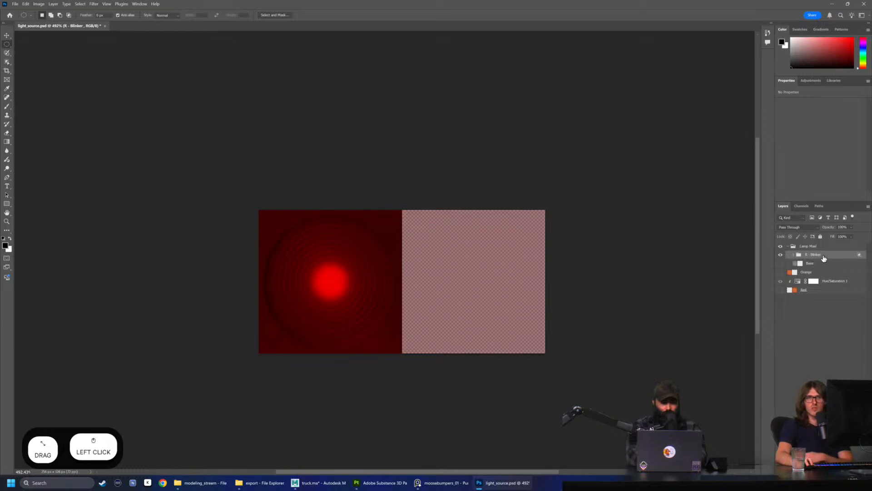
pyautogui.click(818, 257)
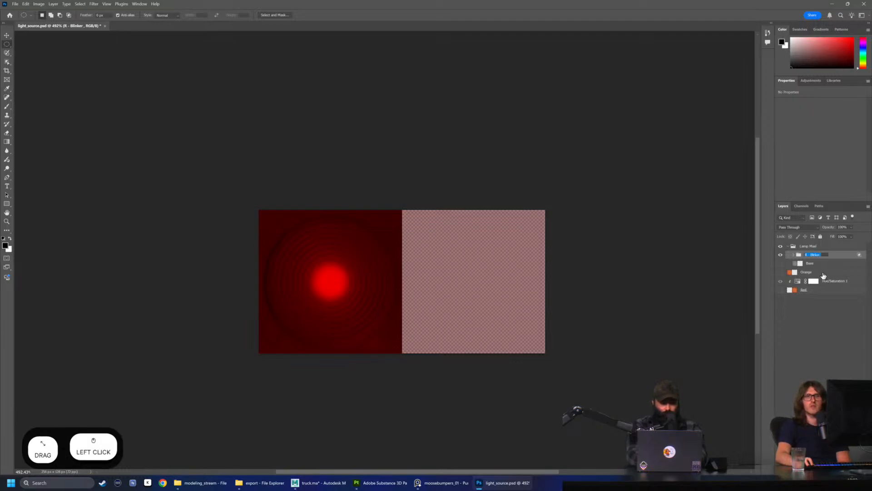
pyautogui.doubleClick(818, 256)
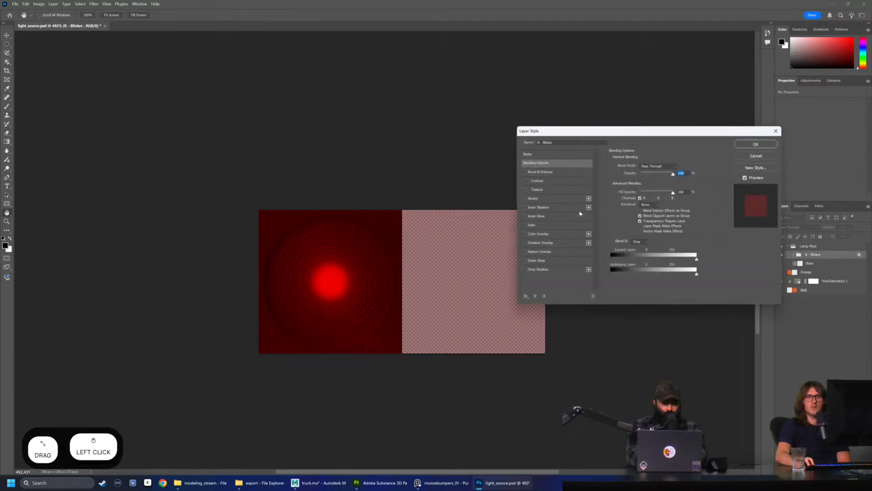
pyautogui.click(657, 199)
pyautogui.click(640, 198)
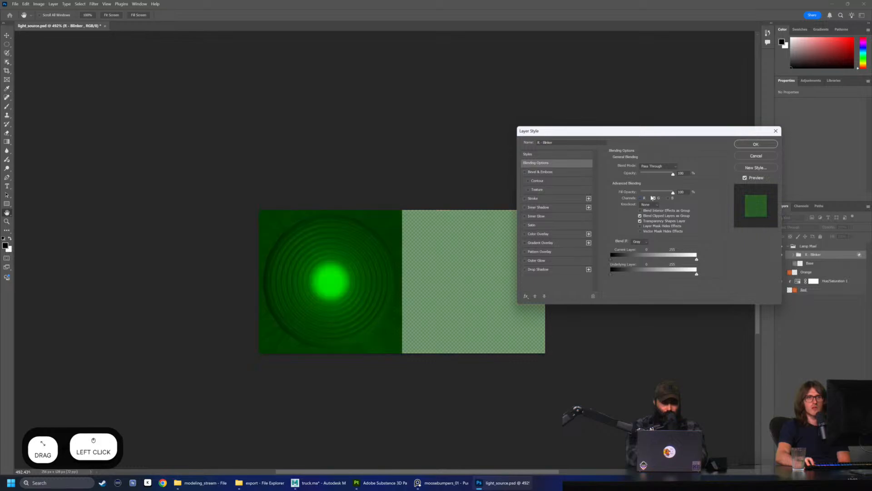
pyautogui.click(640, 198)
pyautogui.click(655, 198)
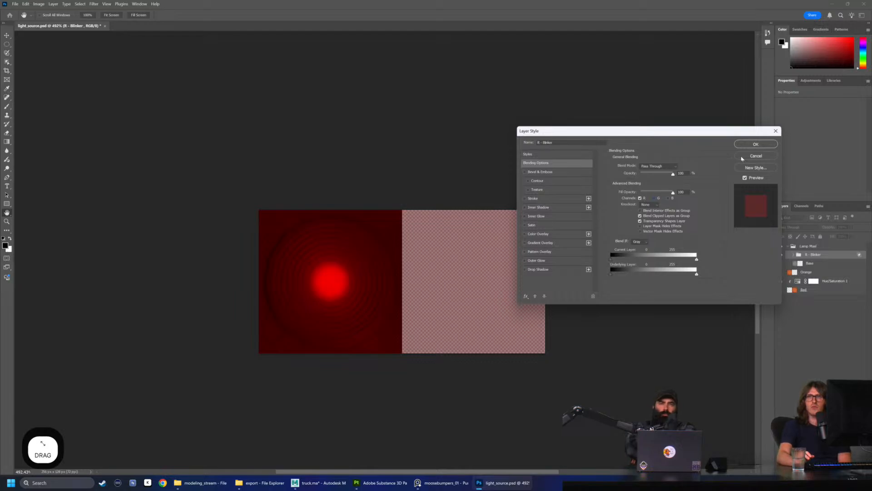
pyautogui.press('Return')
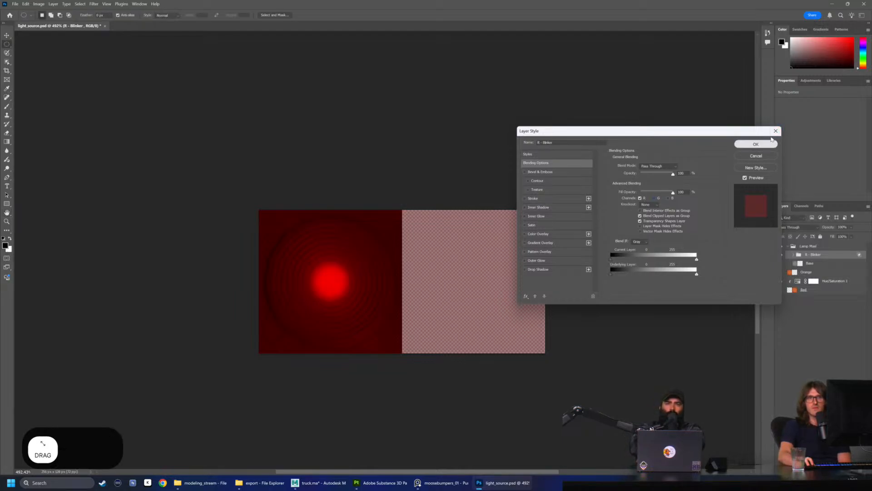
pyautogui.click(770, 143)
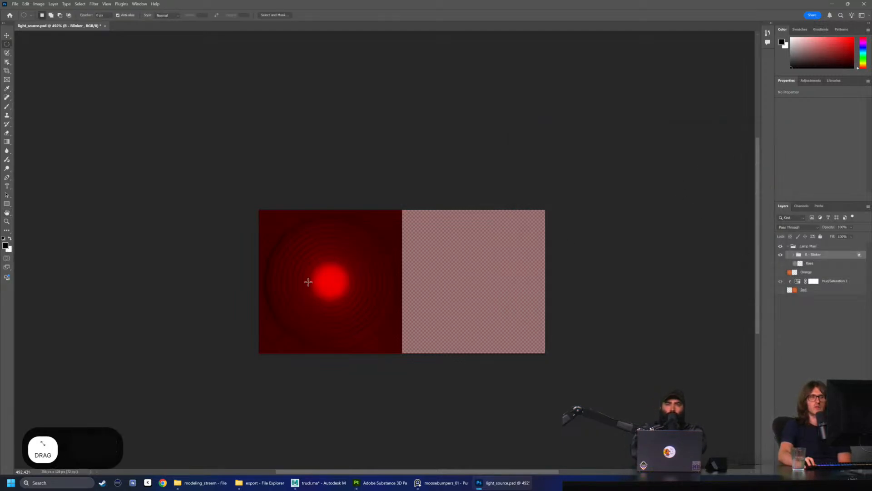